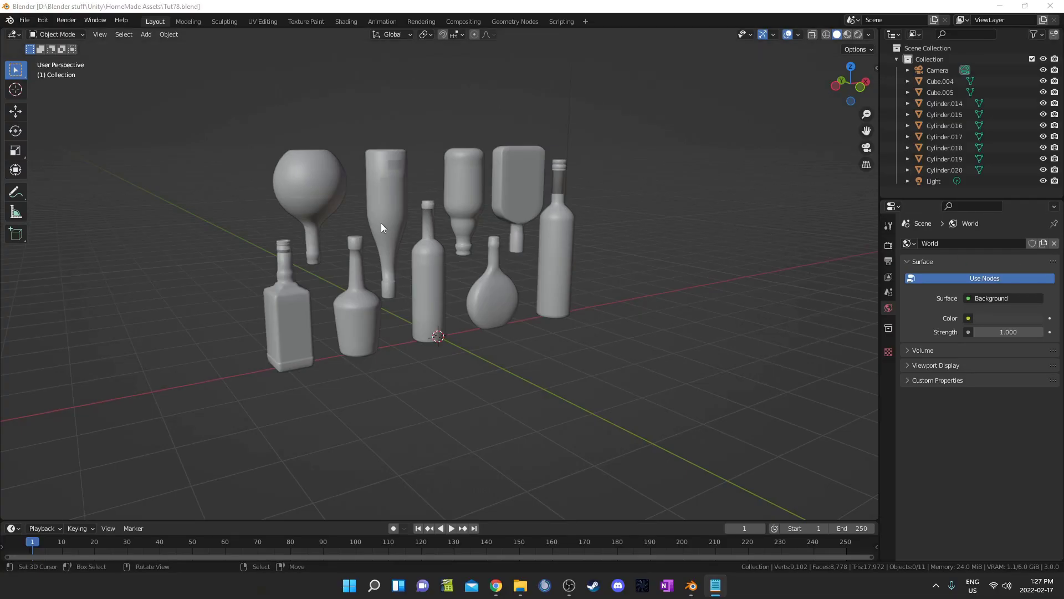
Step: Move the point light down in front of the bottles, toward their negative X side
{"action": "middle_click_drag", "start_coordinate": [381, 223], "coordinate": [570, 201]}
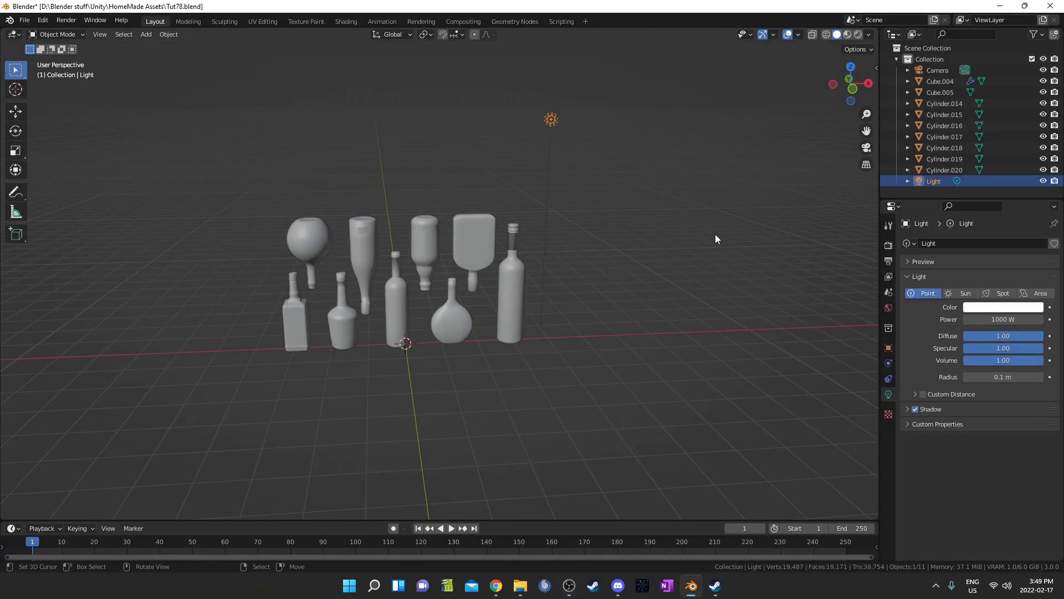
{"action": "middle_click_drag", "start_coordinate": [715, 233], "coordinate": [664, 234]}
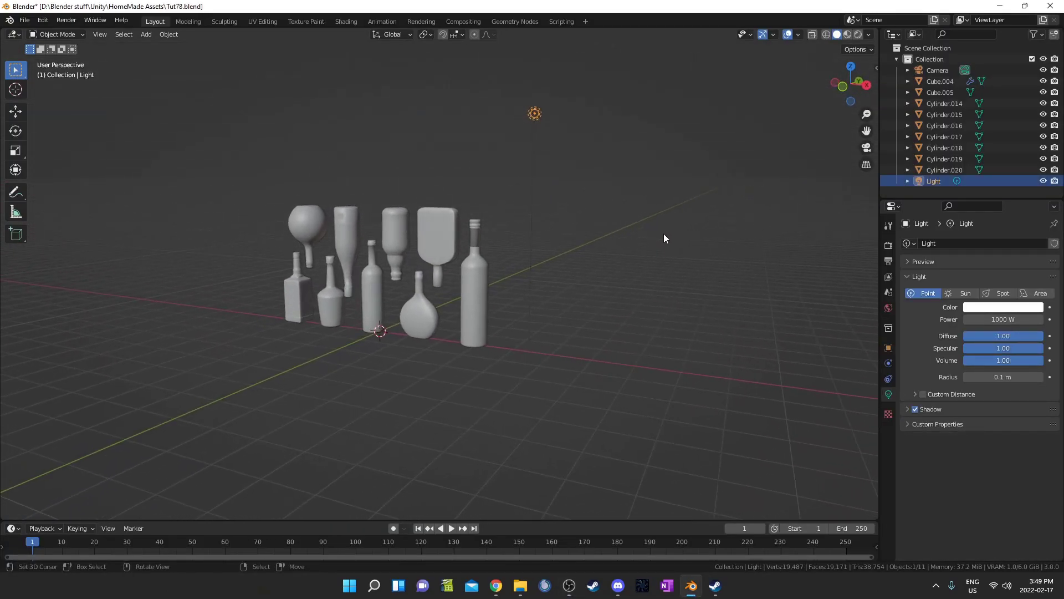
{"action": "key", "text": "g"}
{"action": "left_click", "coordinate": [325, 427]}
{"action": "middle_click_drag", "start_coordinate": [326, 427], "coordinate": [356, 297]}
{"action": "key", "text": "g"}
{"action": "left_click", "coordinate": [340, 408]}
Step: Add a Sun light and move it about -9 m in X, -6.9 m in Y and 2.5 m in Z
{"action": "key", "text": "shift+a"}
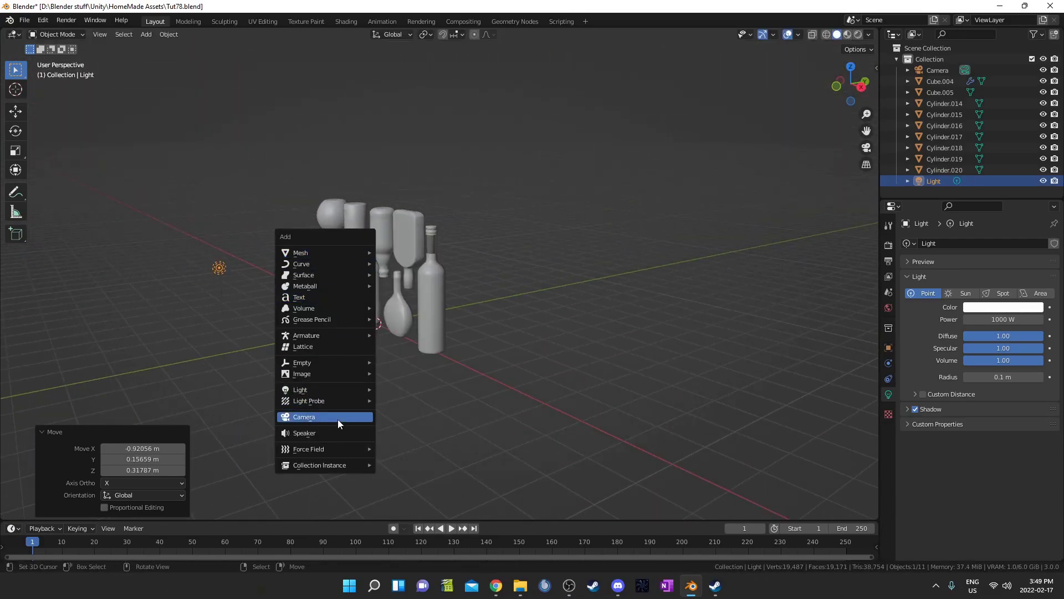
{"action": "mouse_move", "coordinate": [334, 392]}
{"action": "left_click", "coordinate": [436, 402]}
{"action": "middle_click_drag", "start_coordinate": [435, 402], "coordinate": [407, 414]}
{"action": "key", "text": "g"}
{"action": "left_click", "coordinate": [228, 354]}
Step: Rotate the Sun about -70° in the side view and adjust its heading from above so it aims at the bottles
{"action": "middle_click_drag", "start_coordinate": [381, 374], "coordinate": [394, 312]}
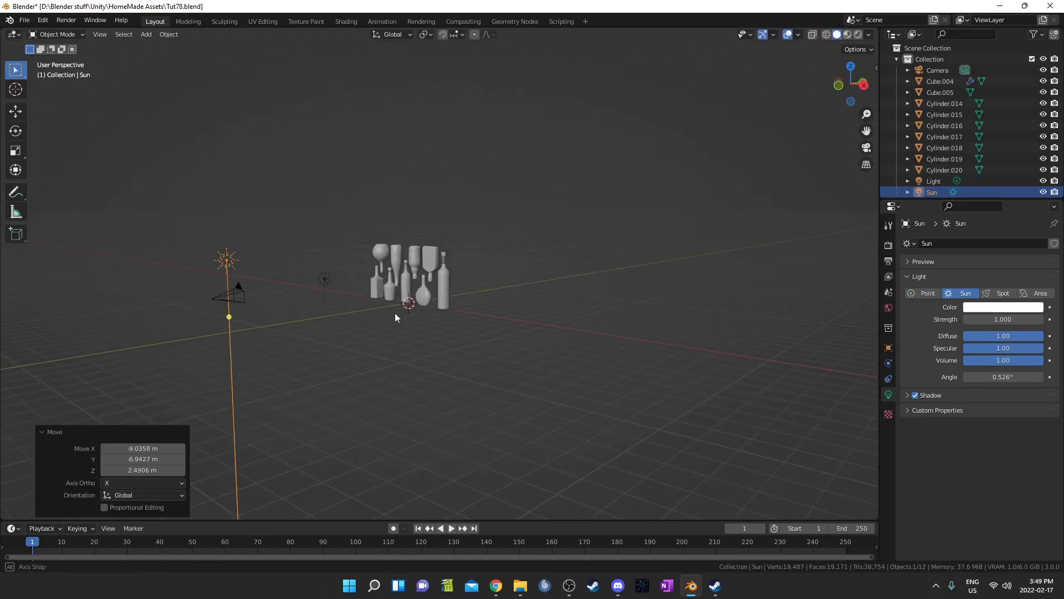
{"action": "key", "text": "r"}
{"action": "left_click", "coordinate": [501, 480]}
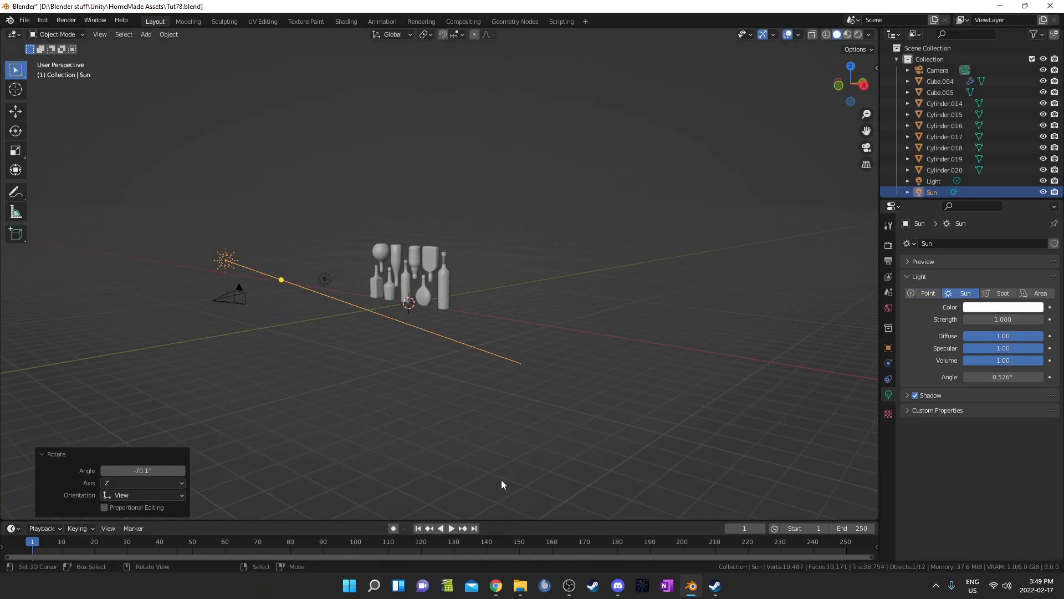
{"action": "middle_click_drag", "start_coordinate": [566, 415], "coordinate": [675, 491]}
{"action": "key", "text": "r"}
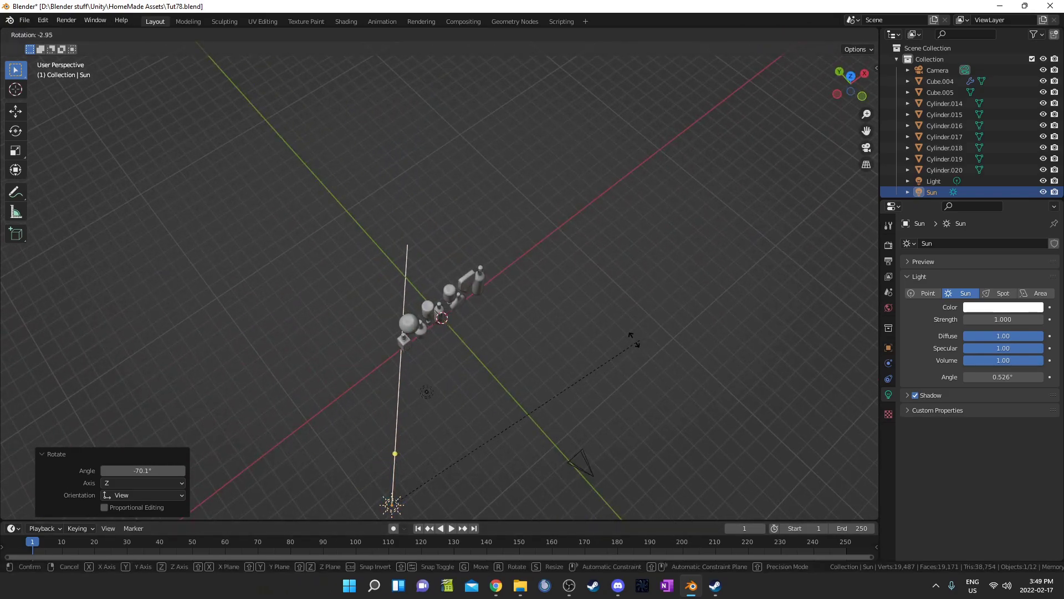
{"action": "left_click", "coordinate": [607, 361]}
Step: Raise the Sun about 3.4 m, shift it about -0.9 m in X, and set its strength to 3
{"action": "middle_click_drag", "start_coordinate": [606, 361], "coordinate": [414, 295]}
{"action": "key", "text": "g"}
{"action": "left_click", "coordinate": [235, 219]}
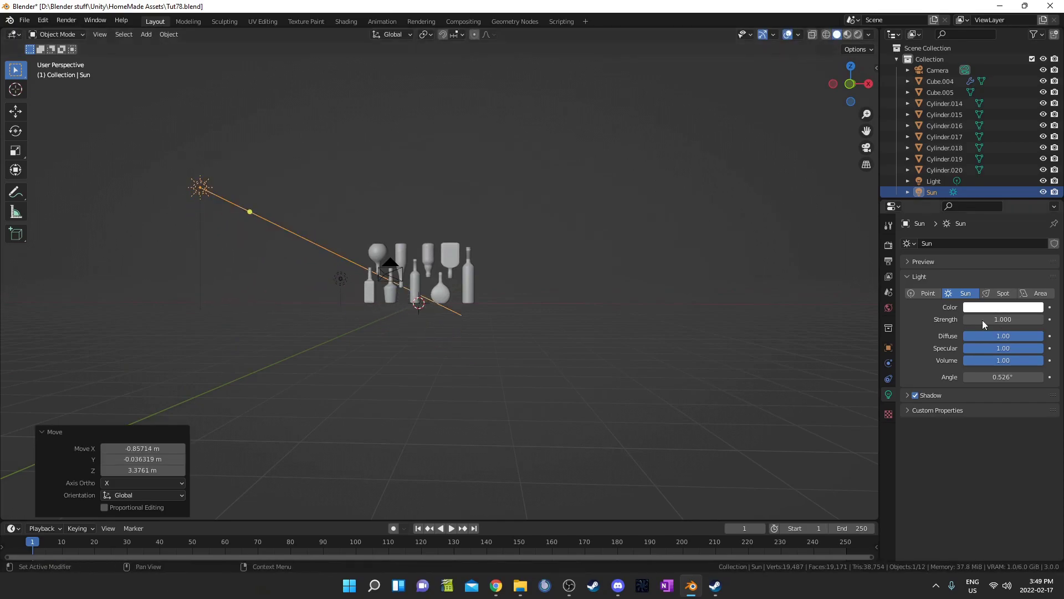
{"action": "left_click", "coordinate": [984, 317]}
{"action": "type", "text": "3"}
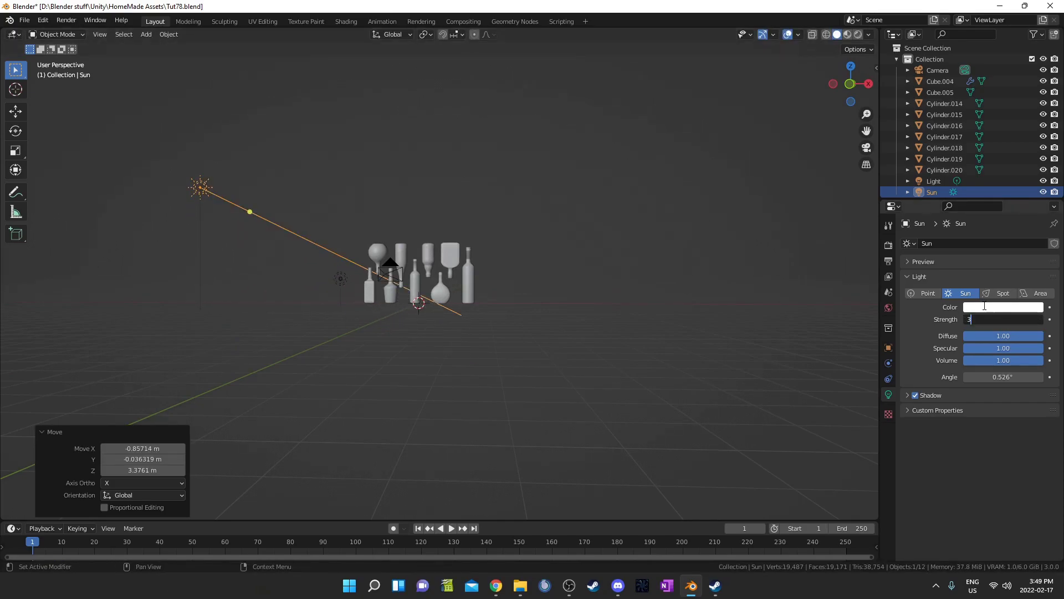
{"action": "key", "text": "Return"}
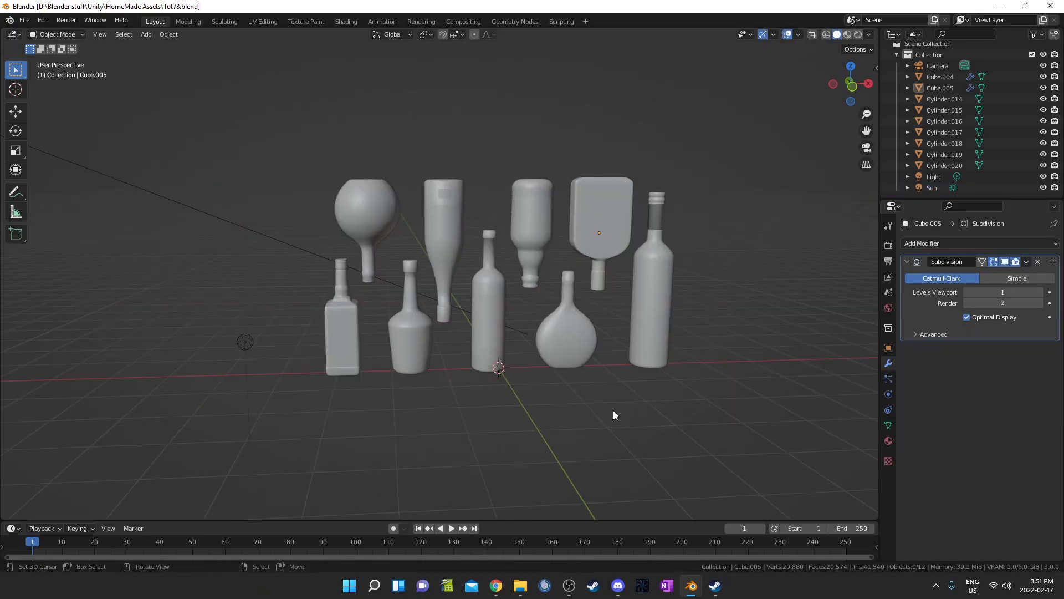
Step: Add a Grease Pencil Stroke object at the scene origin
{"action": "key", "text": "shift+a"}
{"action": "mouse_move", "coordinate": [540, 359]}
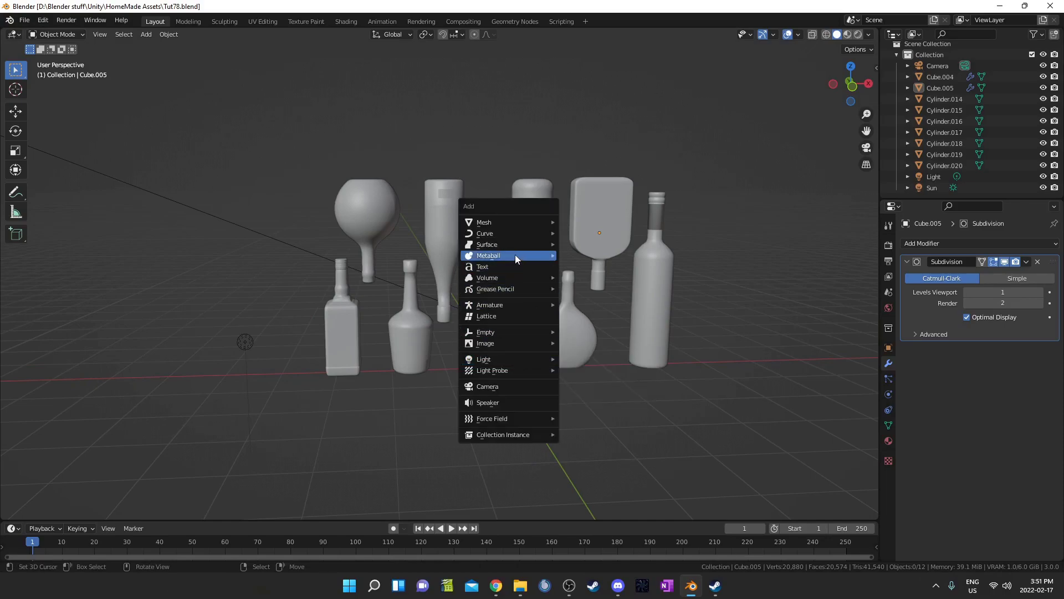
{"action": "mouse_move", "coordinate": [551, 292]}
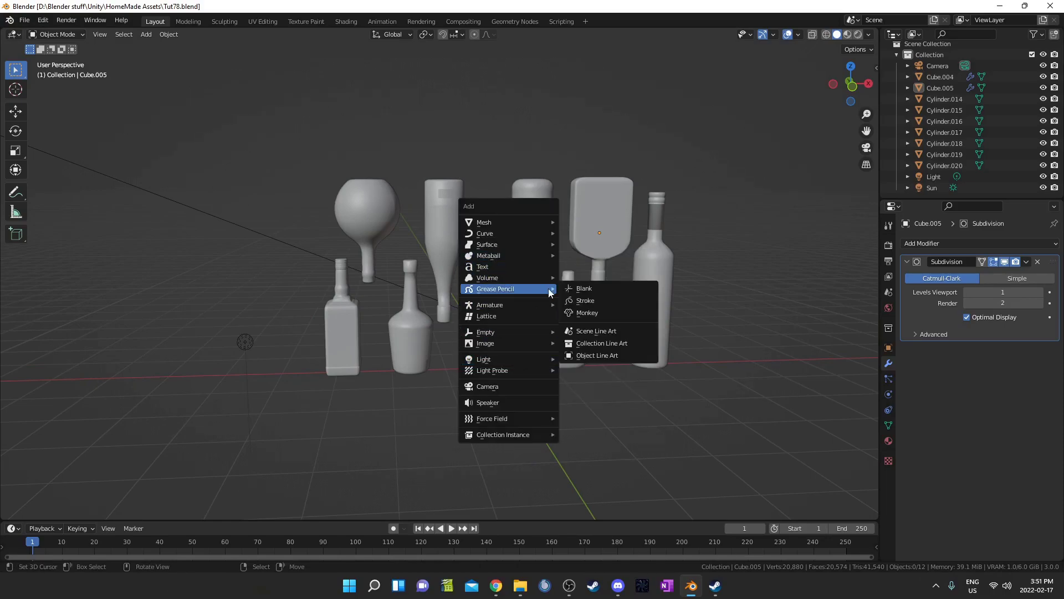
{"action": "left_click", "coordinate": [594, 300]}
Step: Delete all the points of the default stroke in Edit Mode and return to Object Mode
{"action": "mouse_move", "coordinate": [566, 361]}
{"action": "middle_mouse_down"}
{"action": "mouse_move", "coordinate": [574, 370]}
{"action": "mouse_move", "coordinate": [579, 348]}
{"action": "middle_mouse_up"}
{"action": "key", "text": "Tab"}
{"action": "key", "text": "a"}
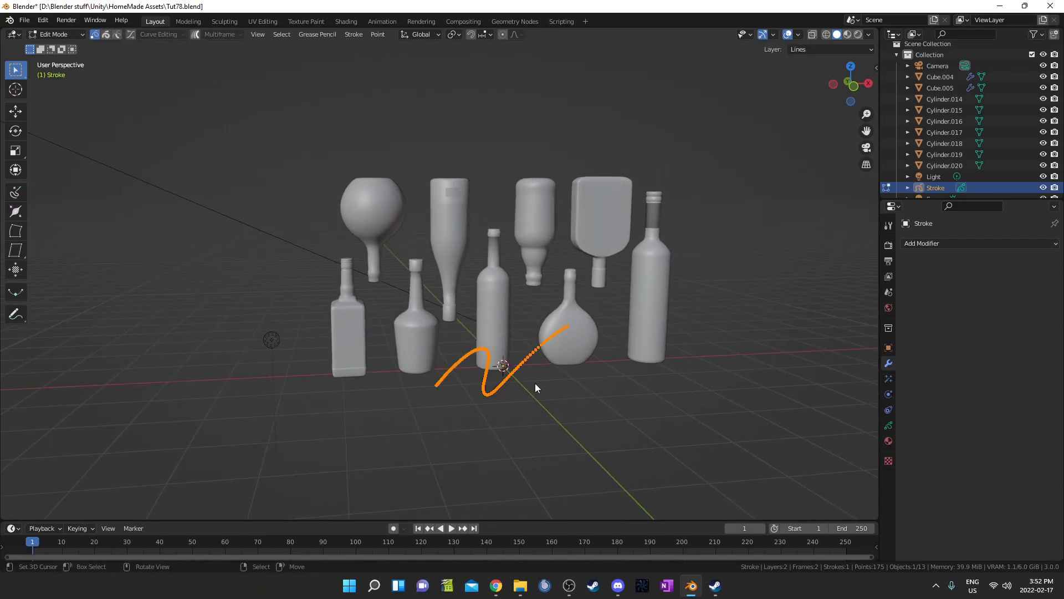
{"action": "key", "text": "x"}
{"action": "left_click", "coordinate": [504, 384]}
{"action": "key", "text": "Tab"}
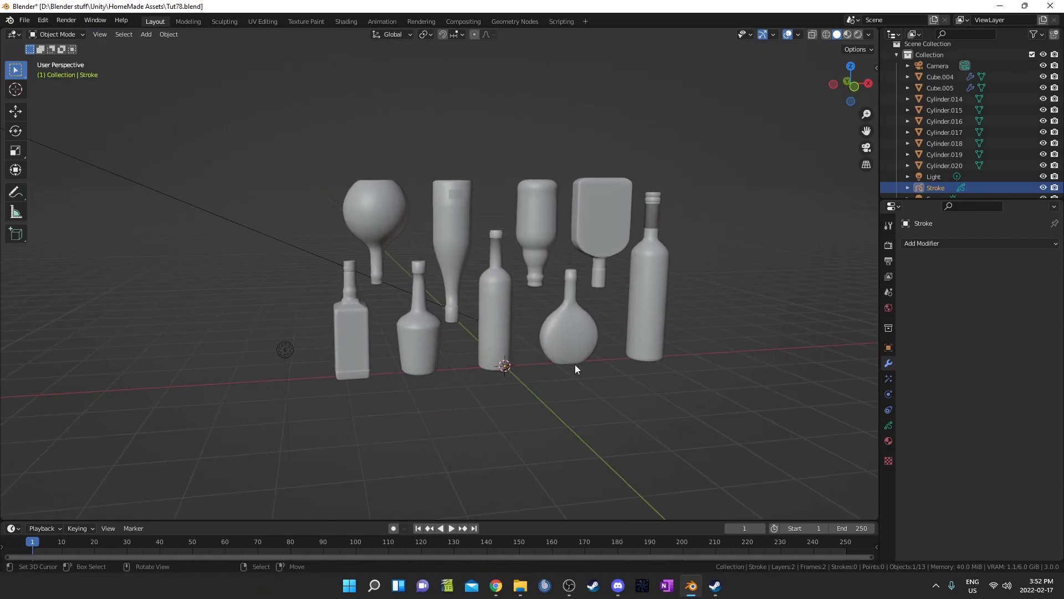
Step: Add a Line Art modifier to the emptied Grease Pencil stroke object
{"action": "middle_click_drag", "start_coordinate": [574, 364], "coordinate": [527, 321]}
{"action": "scroll", "coordinate": [893, 119], "scroll_direction": "down", "scroll_amount": 1}
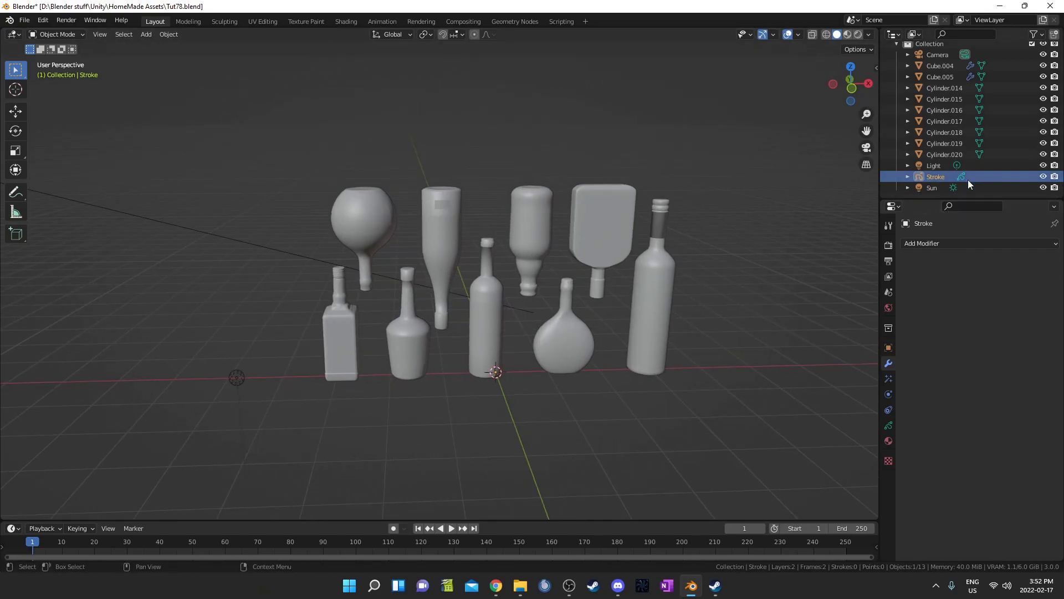
{"action": "left_click", "coordinate": [959, 242]}
{"action": "left_click", "coordinate": [881, 322]}
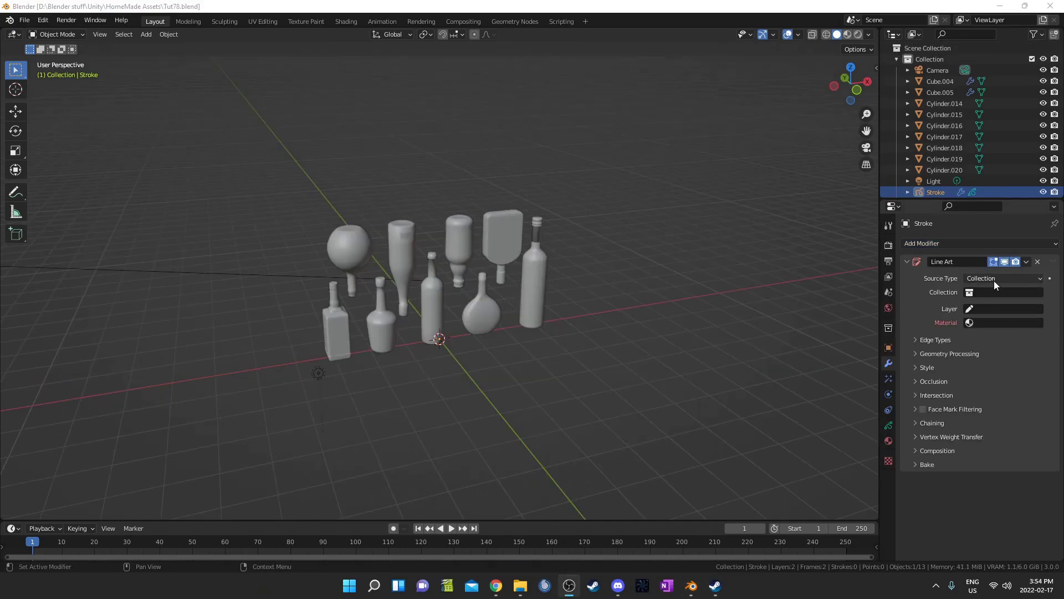
Step: Set the Line Art modifier's source collection to Collection, its layer to Lines and its material to Black
{"action": "left_click", "coordinate": [996, 294]}
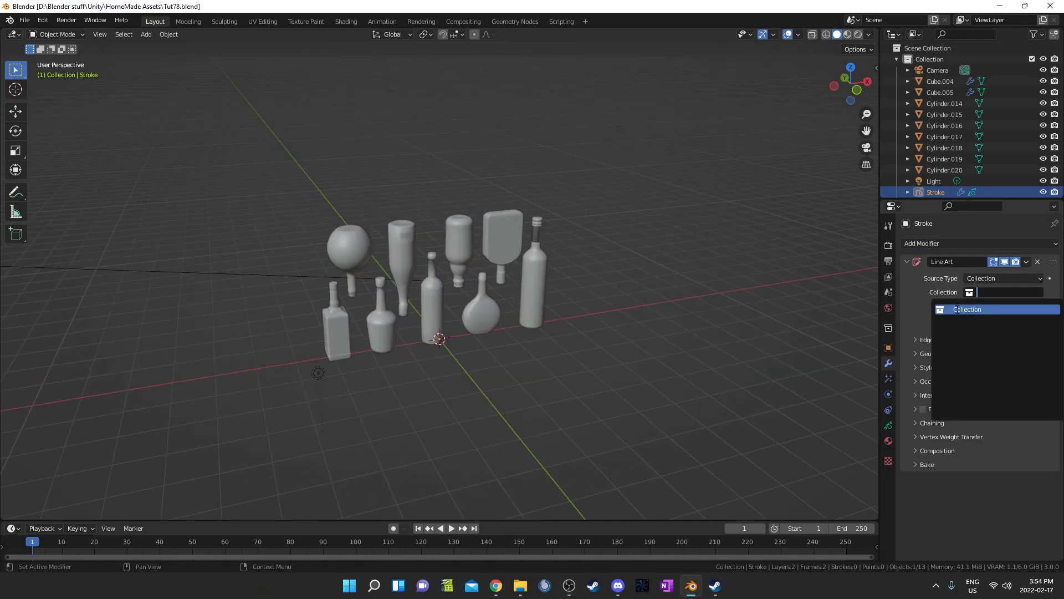
{"action": "left_click", "coordinate": [961, 309]}
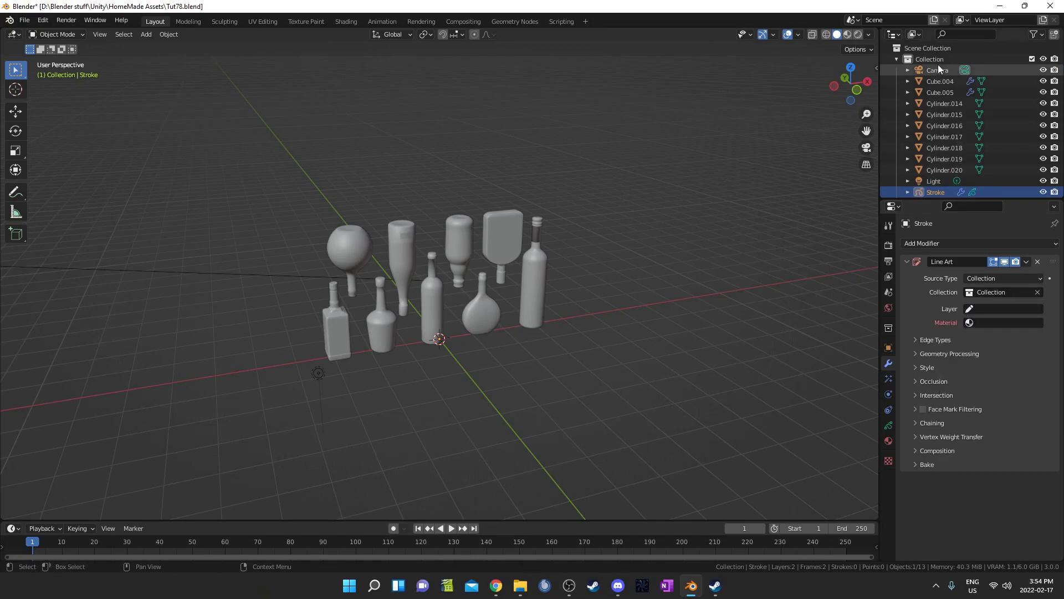
{"action": "left_click", "coordinate": [1005, 308]}
{"action": "left_click", "coordinate": [964, 336]}
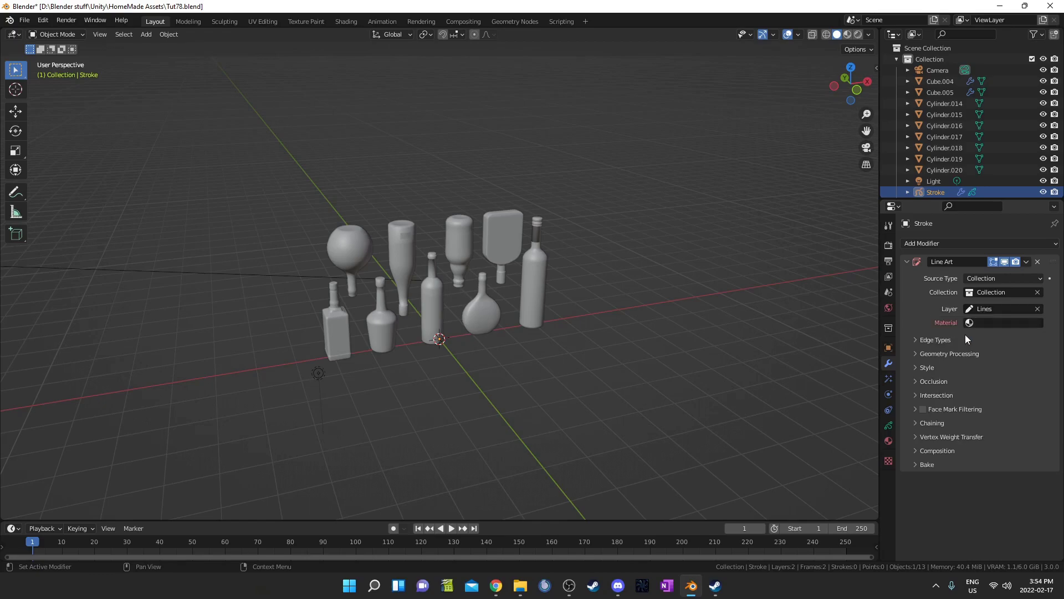
{"action": "left_click", "coordinate": [989, 322]}
{"action": "left_click", "coordinate": [961, 339]}
Step: Examine the generated line art on the bottles from several angles and distances
{"action": "middle_click_drag", "start_coordinate": [578, 367], "coordinate": [628, 400]}
{"action": "scroll", "coordinate": [628, 401], "scroll_direction": "up", "scroll_amount": 5}
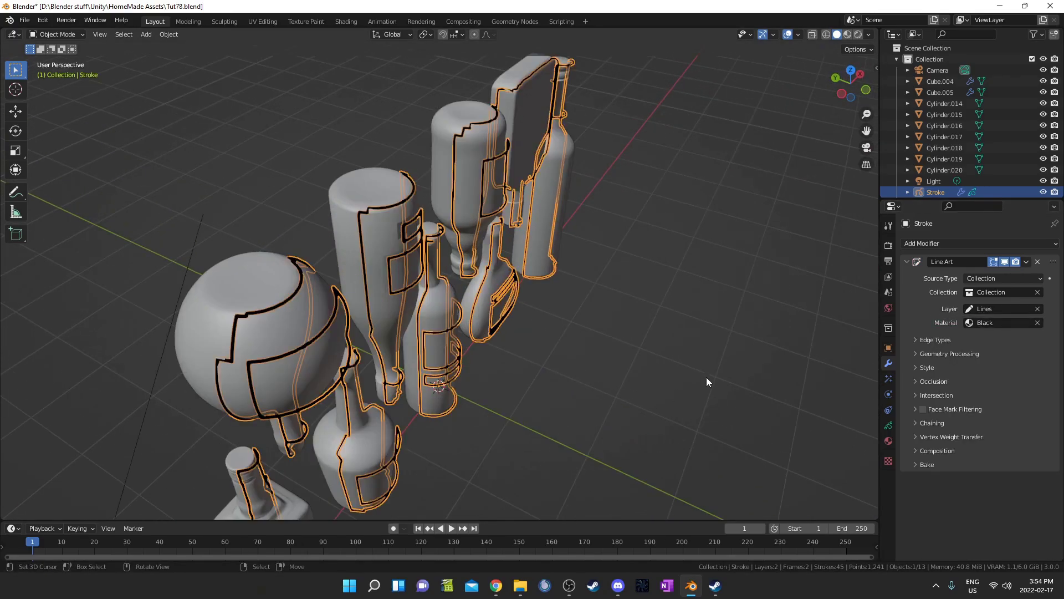
{"action": "scroll", "coordinate": [700, 385], "scroll_direction": "down", "scroll_amount": 8}
{"action": "middle_click_drag", "start_coordinate": [701, 385], "coordinate": [723, 378]}
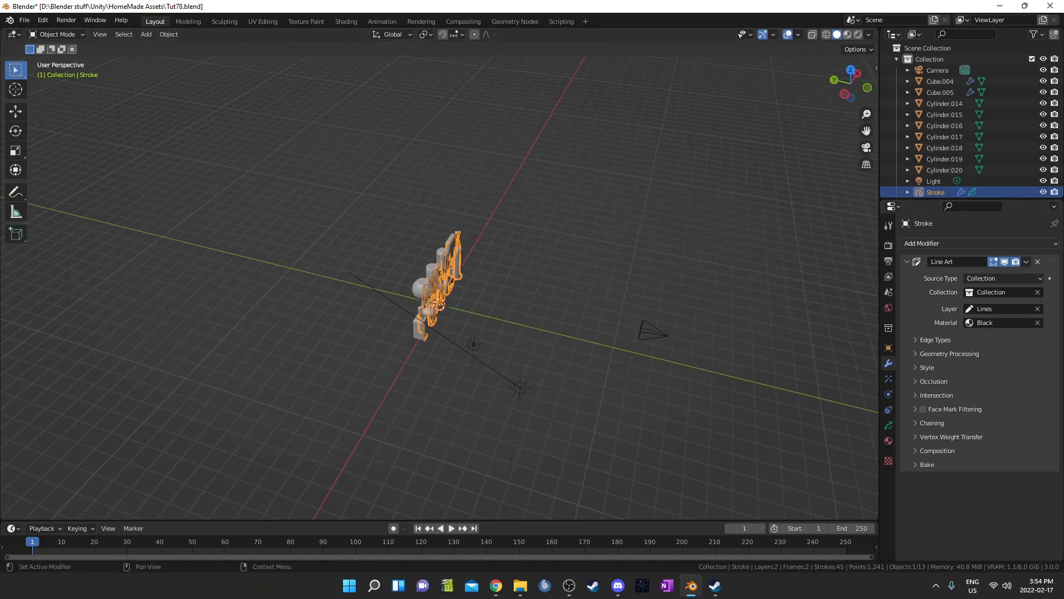
{"action": "middle_click_drag", "start_coordinate": [537, 269], "coordinate": [429, 274]}
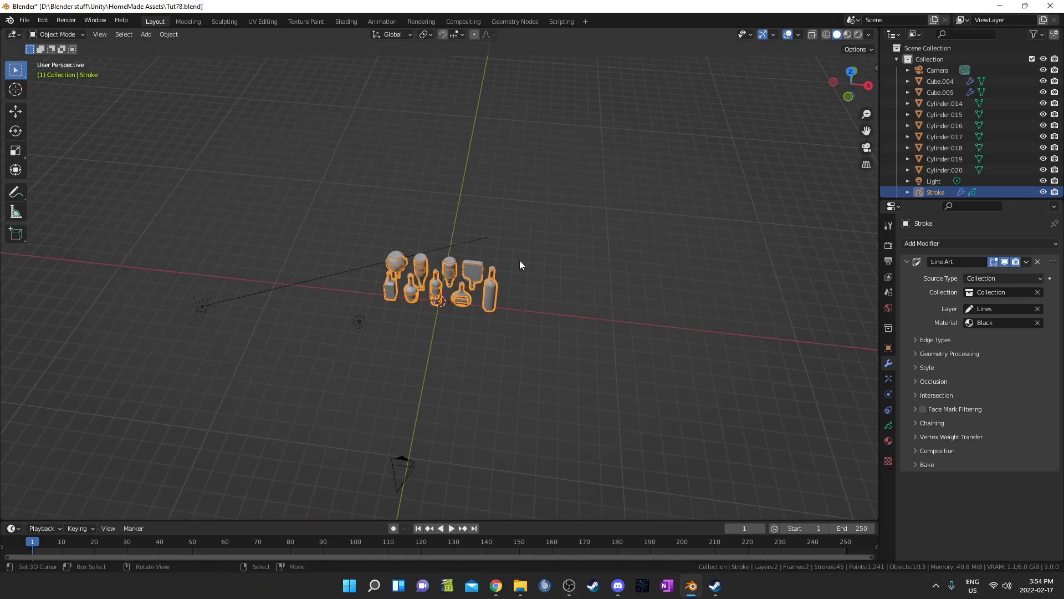
{"action": "middle_click_drag", "start_coordinate": [520, 264], "coordinate": [439, 268]}
{"action": "middle_click_drag", "start_coordinate": [372, 256], "coordinate": [374, 282]}
Step: Select the bottles and line art without the Sun, frame them from the front, and switch to the camera view
{"action": "left_click_drag", "start_coordinate": [363, 239], "coordinate": [566, 320]}
{"action": "middle_click_drag", "start_coordinate": [567, 320], "coordinate": [403, 347]}
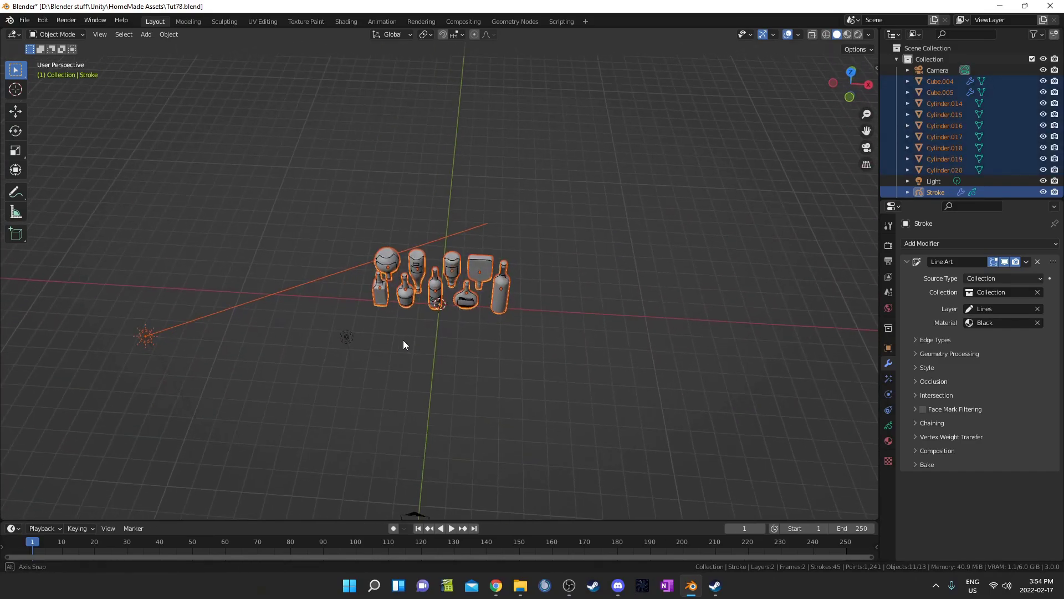
{"action": "key", "text": "b"}
{"action": "middle_click_drag", "start_coordinate": [55, 302], "coordinate": [240, 326]}
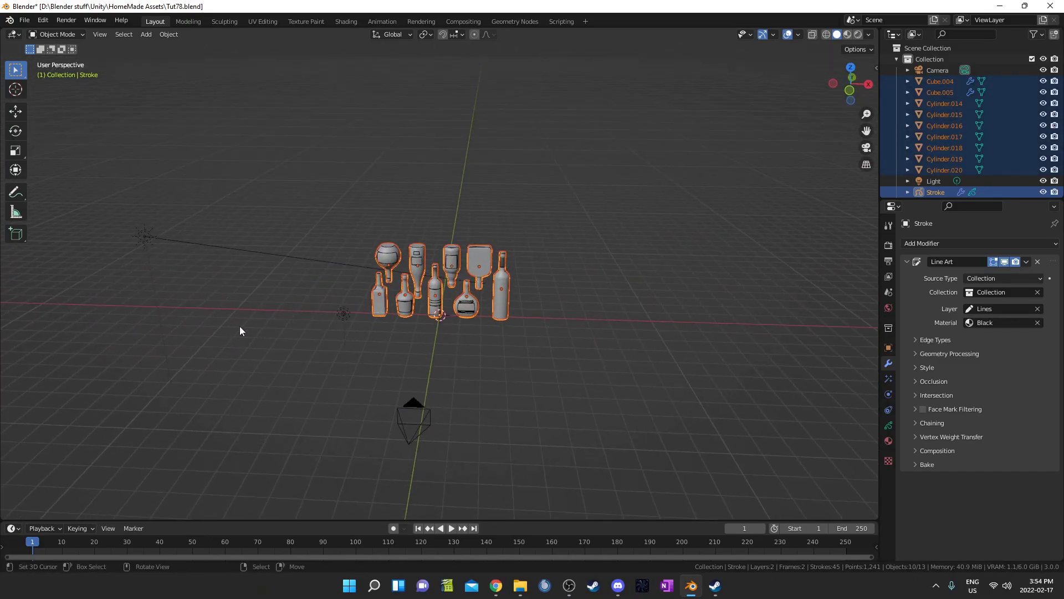
{"action": "key", "text": "KP_1"}
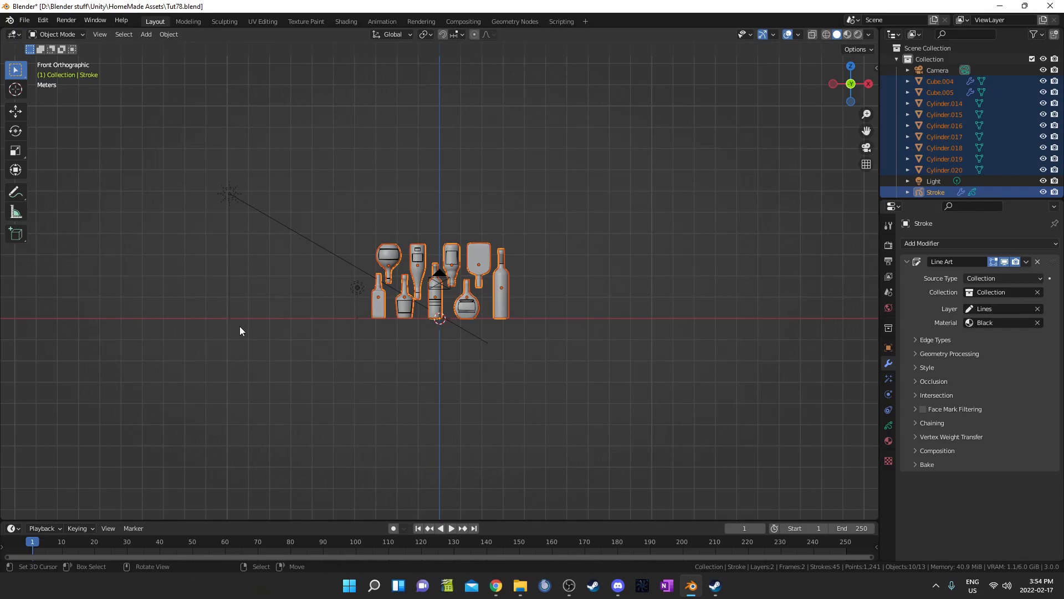
{"action": "key", "text": "KP_Decimal"}
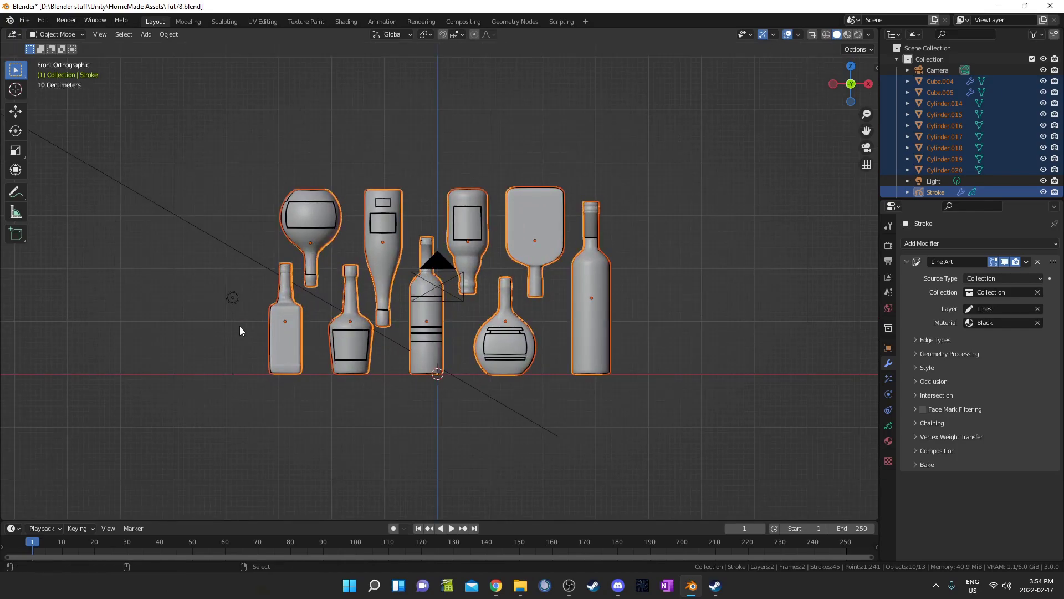
{"action": "key", "text": "KP_0"}
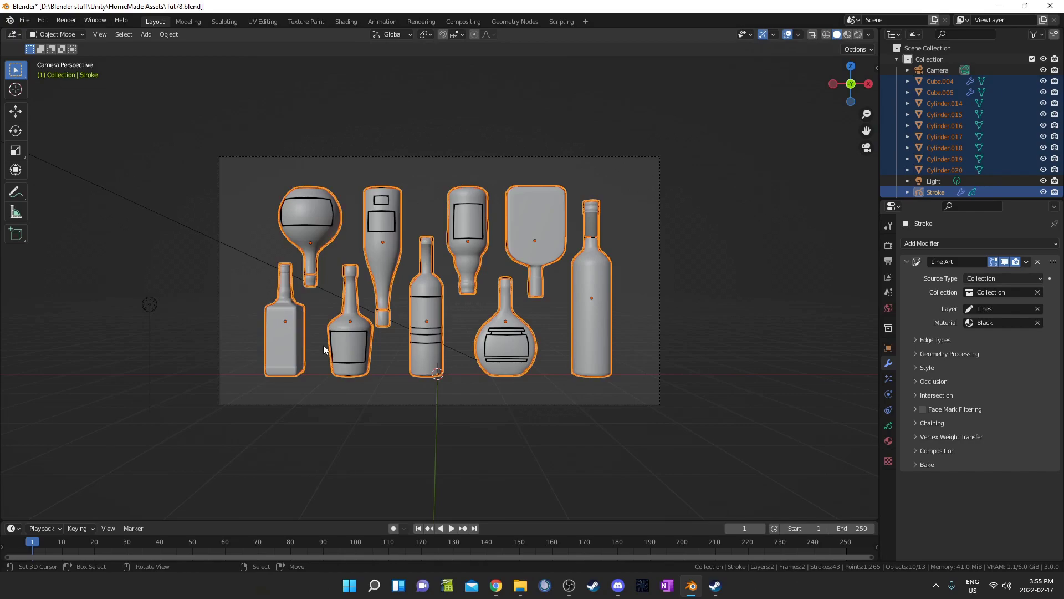
Step: Select the camera and set its X location to 0 m
{"action": "left_click", "coordinate": [490, 408]}
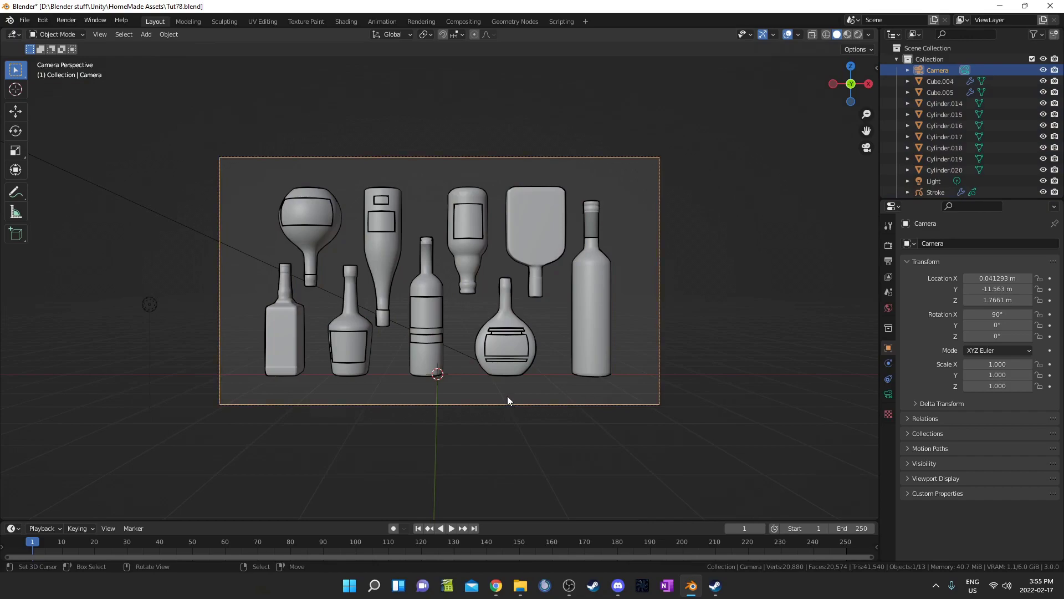
{"action": "key", "text": "n"}
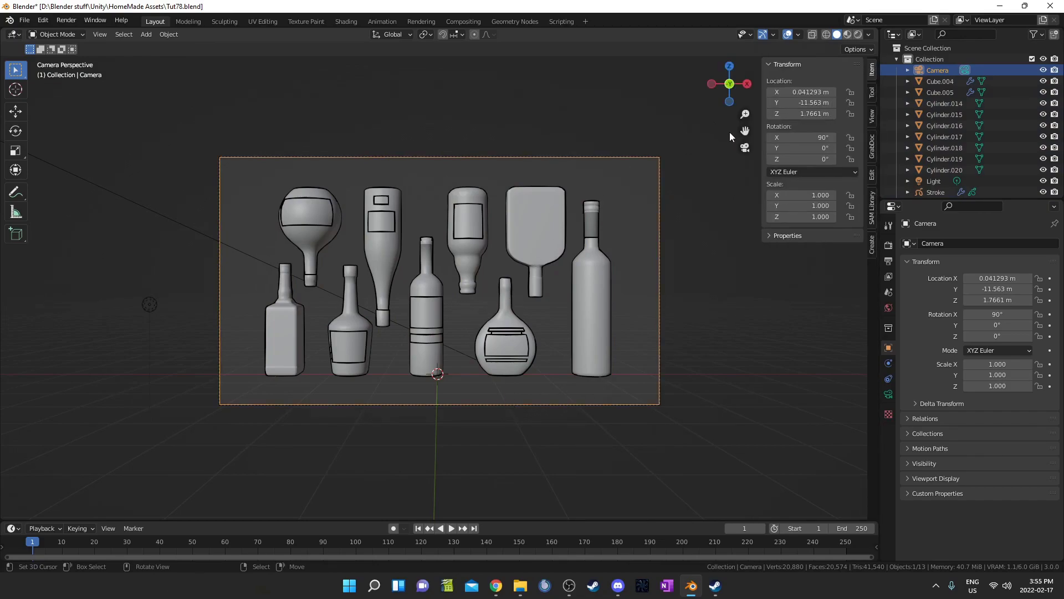
{"action": "left_click", "coordinate": [811, 92]}
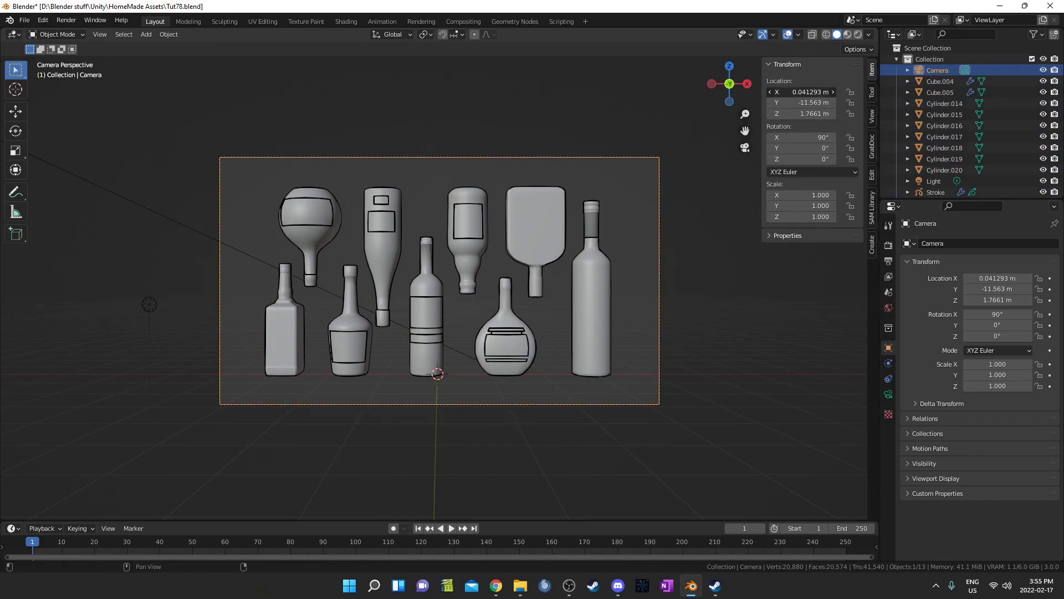
{"action": "type", "text": "0"}
{"action": "key", "text": "Return"}
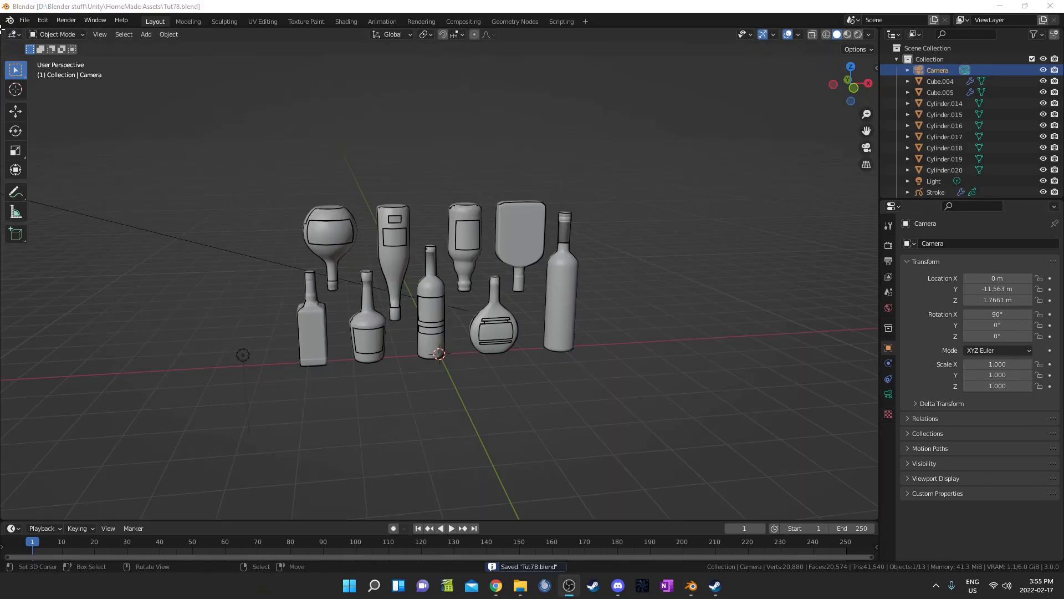
Step: Split the 3D viewport in two, turn the larger area into a Shader Editor, and hide its sidebar
{"action": "left_click_drag", "start_coordinate": [2, 29], "coordinate": [597, 78]}
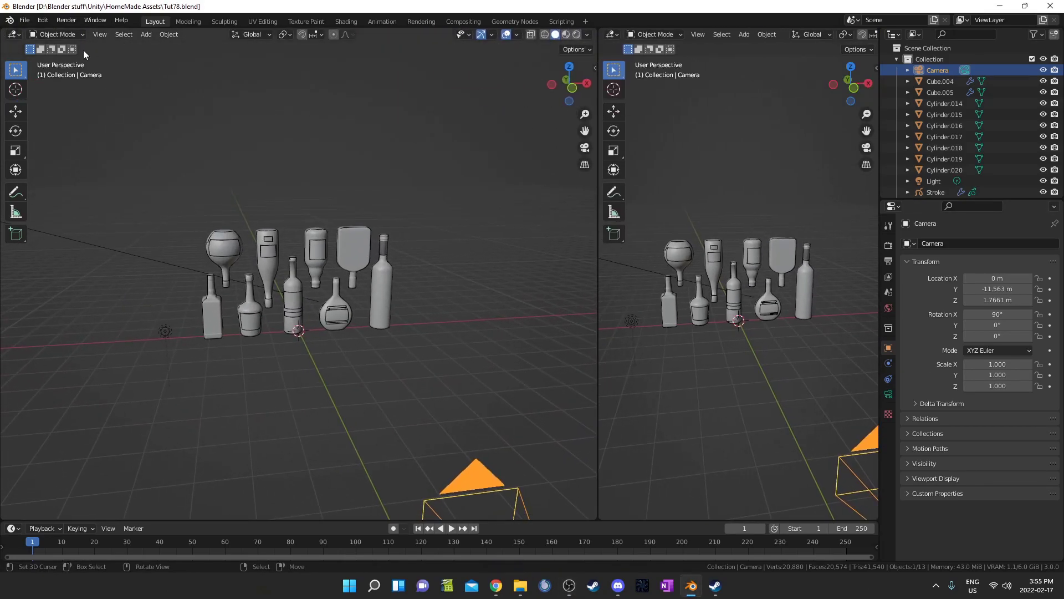
{"action": "left_click", "coordinate": [12, 36]}
{"action": "left_click", "coordinate": [71, 141]}
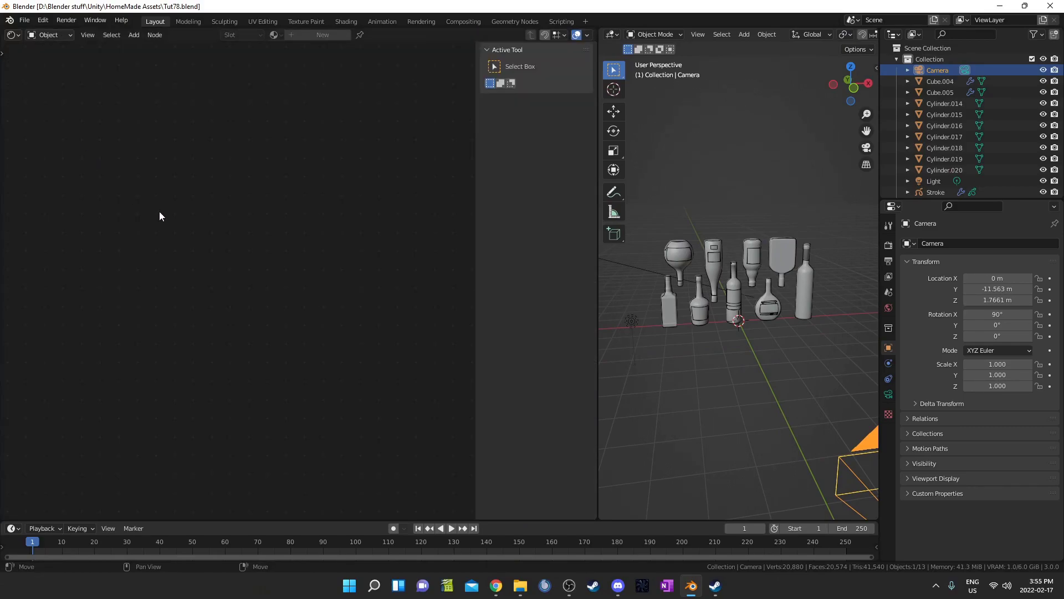
{"action": "key", "text": "n"}
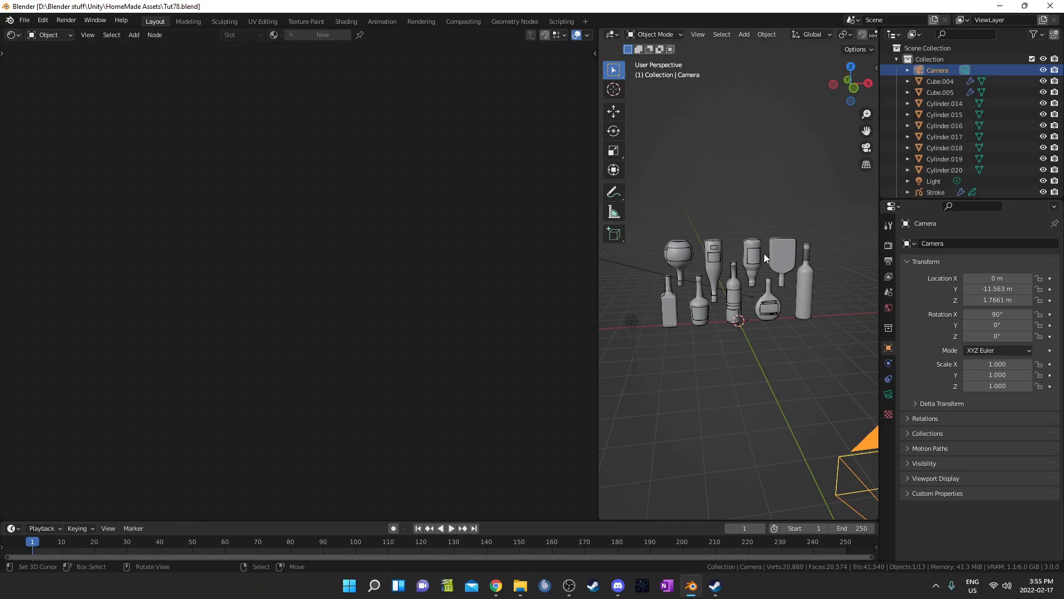
Step: Select the flat, square-bodied bottle and add a Wave Texture node to its material, away from the Principled BSDF
{"action": "left_click", "coordinate": [785, 248]}
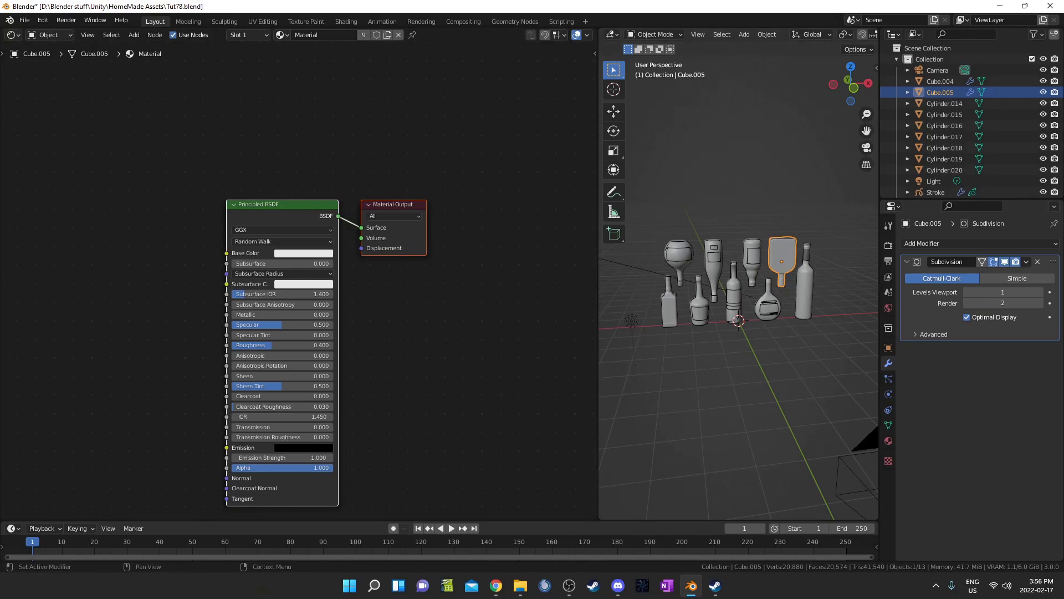
{"action": "middle_click_drag", "start_coordinate": [22, 388], "coordinate": [213, 333]}
{"action": "scroll", "coordinate": [213, 332], "scroll_direction": "down", "scroll_amount": 1}
{"action": "key", "text": "shift+a"}
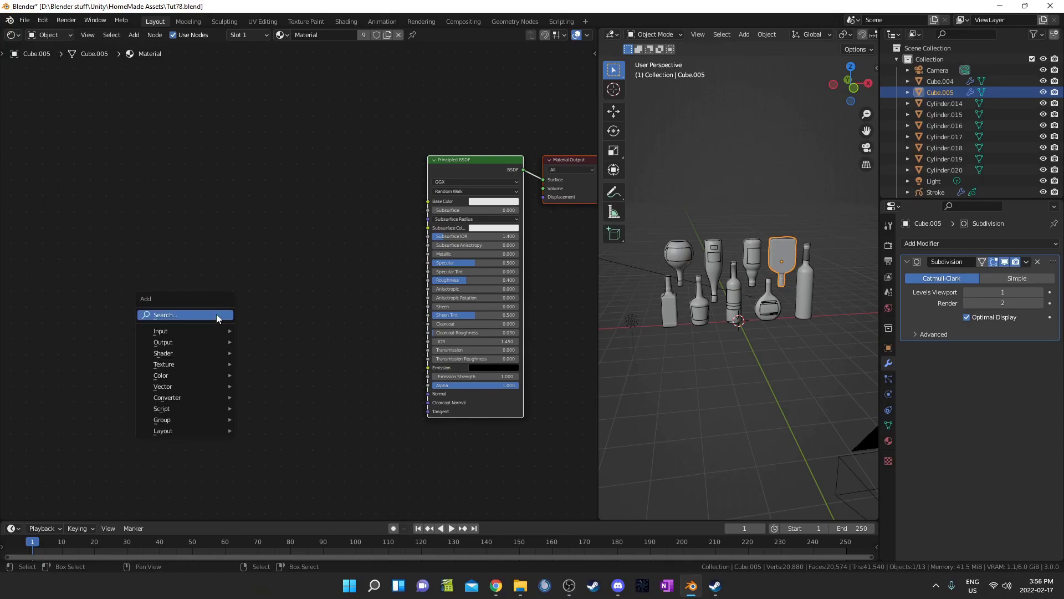
{"action": "left_click", "coordinate": [210, 316]}
{"action": "left_click", "coordinate": [209, 314]}
{"action": "type", "text": "wav"}
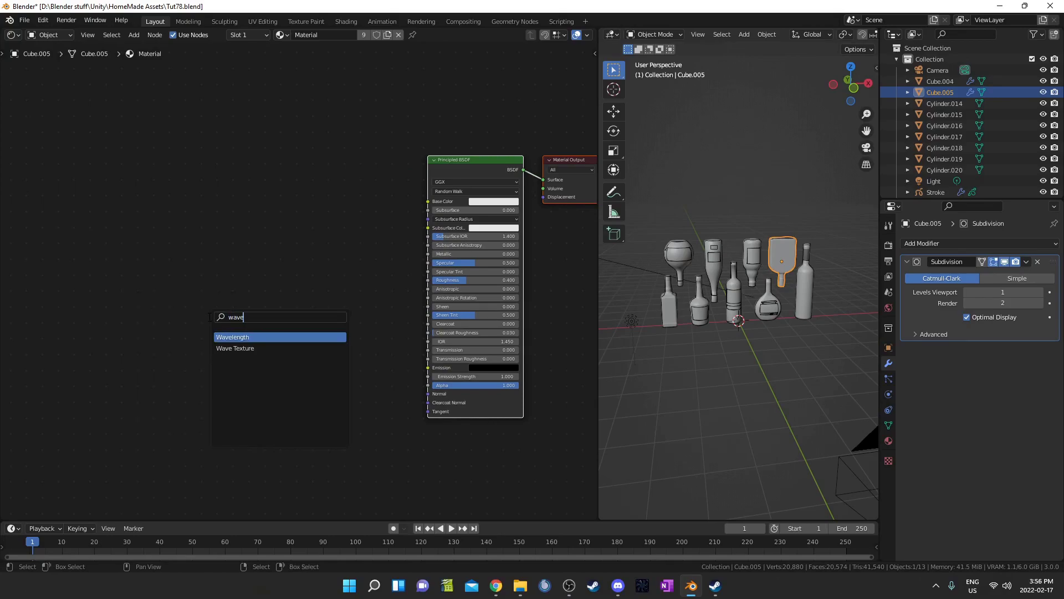
{"action": "type", "text": "e"}
{"action": "key", "text": "Down"}
{"action": "key", "text": "Return"}
{"action": "left_click", "coordinate": [221, 203]}
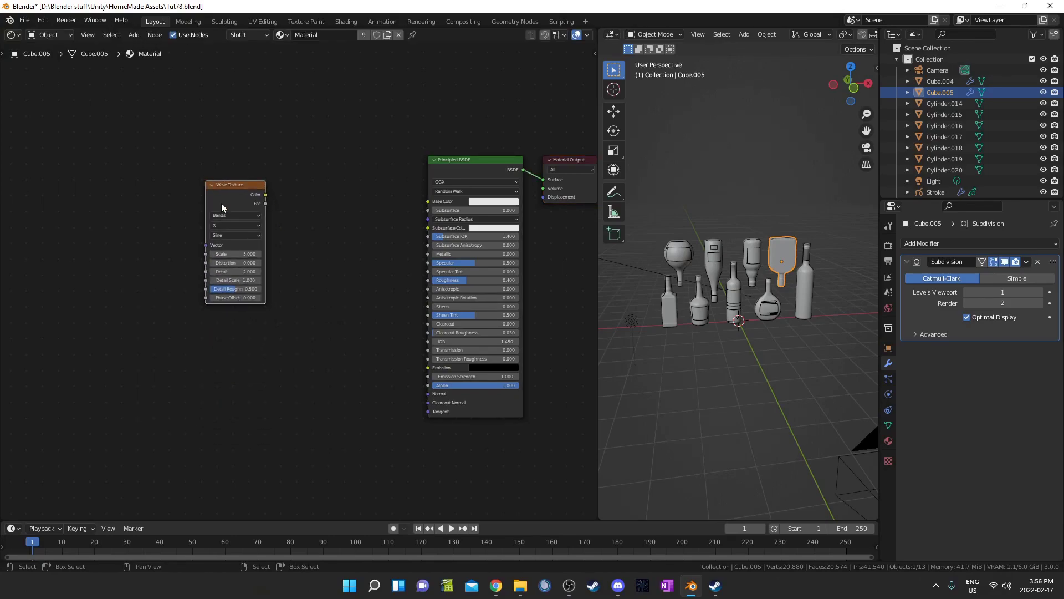
Step: Add linked Texture Coordinate and Mapping nodes in front of the Wave Texture and space them away from it
{"action": "middle_click_drag", "start_coordinate": [190, 256], "coordinate": [283, 241]}
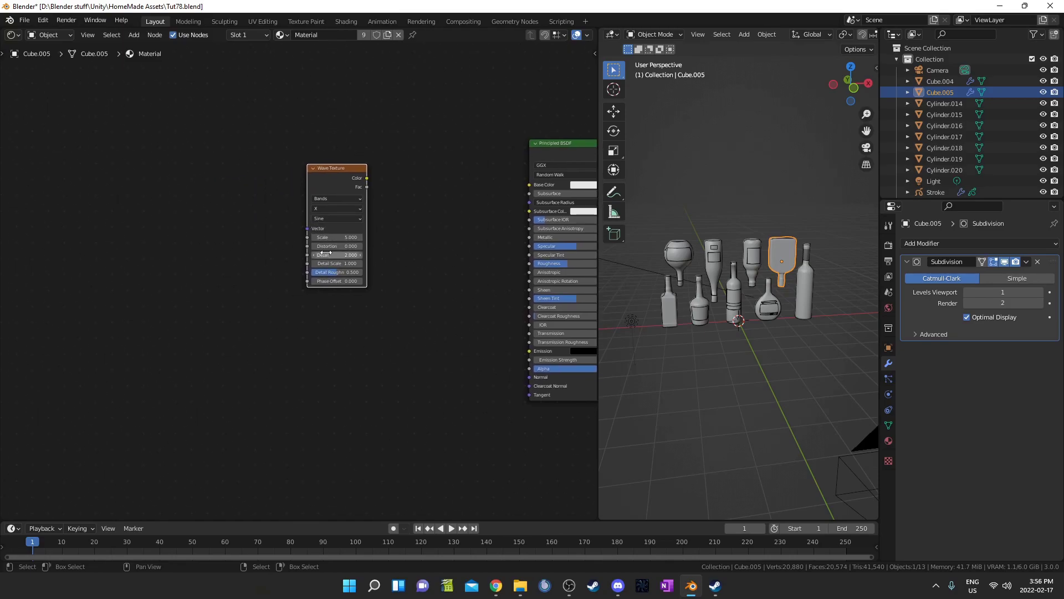
{"action": "key", "text": "ctrl+t"}
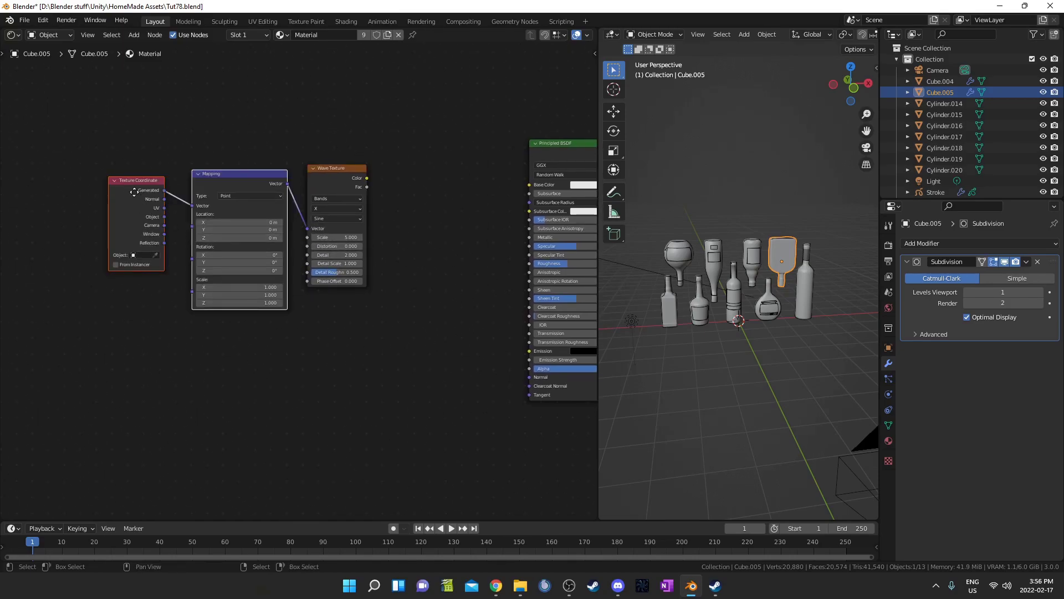
{"action": "left_click_drag", "start_coordinate": [134, 192], "coordinate": [88, 175]}
{"action": "middle_click_drag", "start_coordinate": [193, 272], "coordinate": [251, 287]}
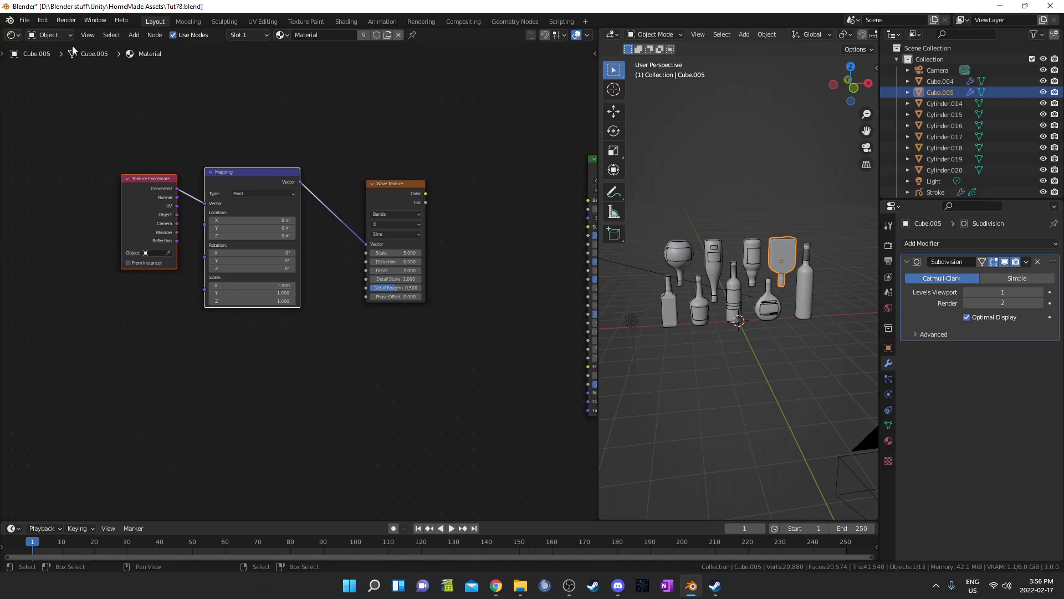
Step: Look up the node add-ons in the preferences to check that Node Wrangler is enabled
{"action": "left_click", "coordinate": [43, 20]}
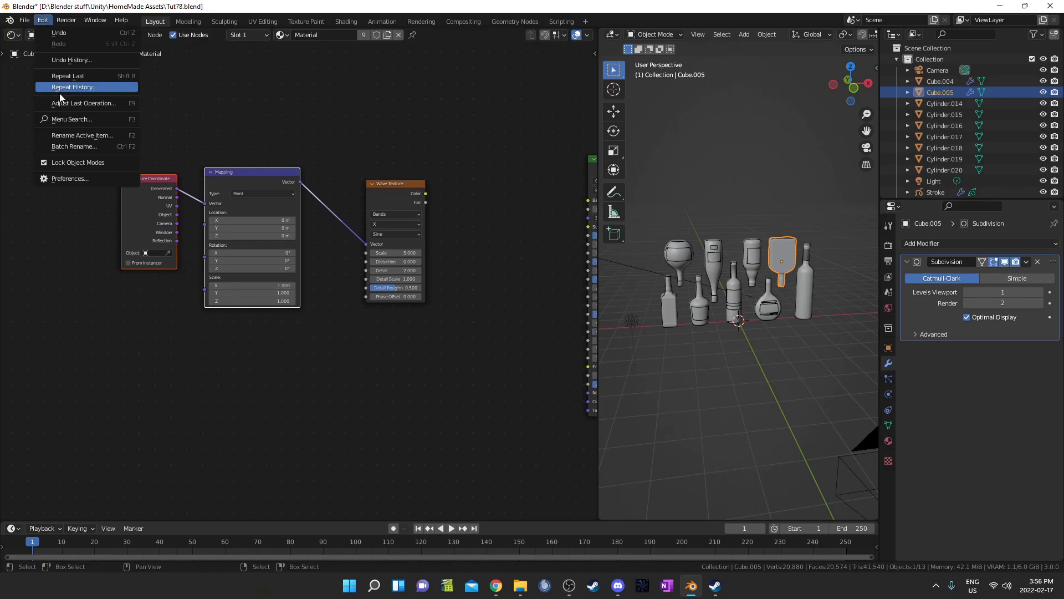
{"action": "left_click", "coordinate": [72, 177]}
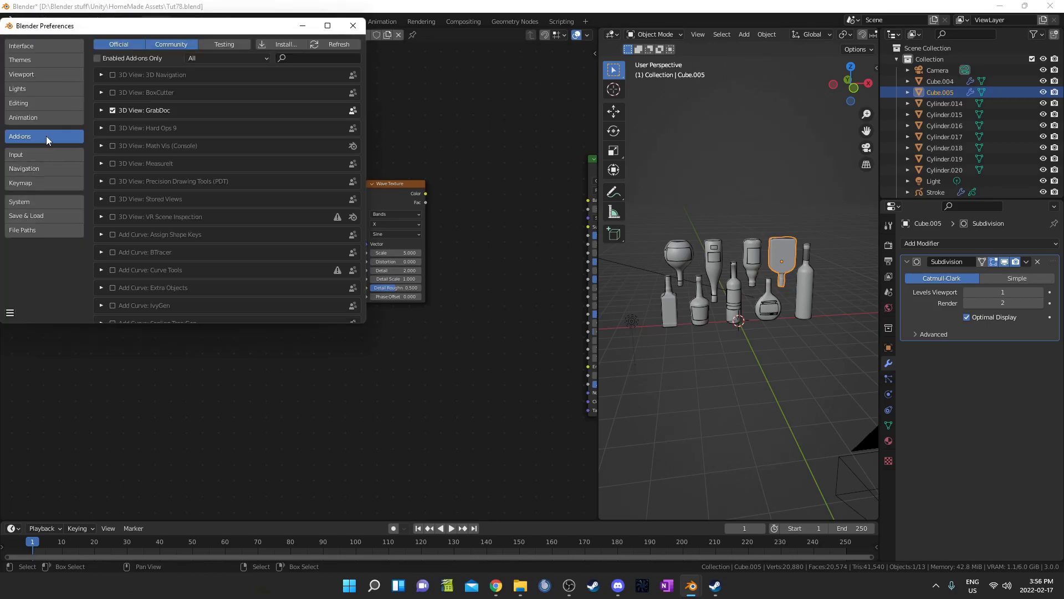
{"action": "type", "text": "node"}
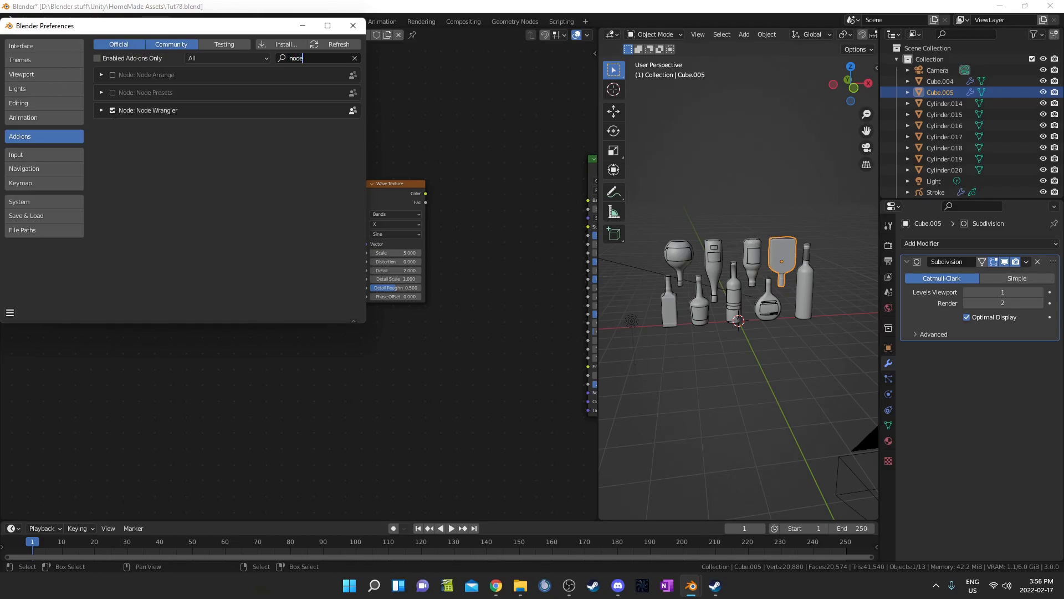
{"action": "key", "text": "Return"}
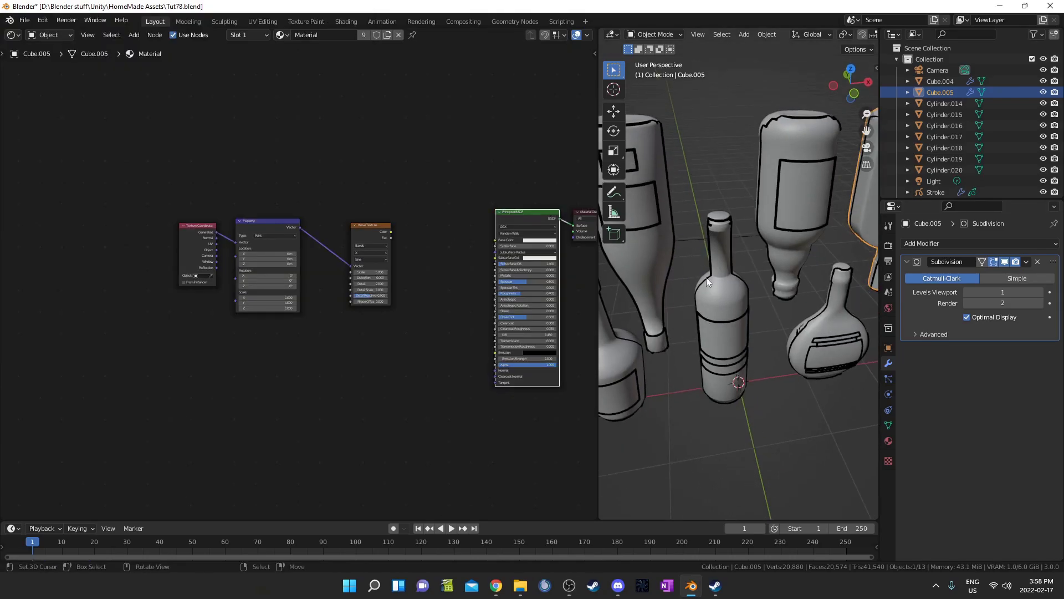
Step: Switch the viewport to rendered shading and preview the Wave Texture's color output on the bottles
{"action": "middle_click_drag", "start_coordinate": [706, 278], "coordinate": [705, 270]}
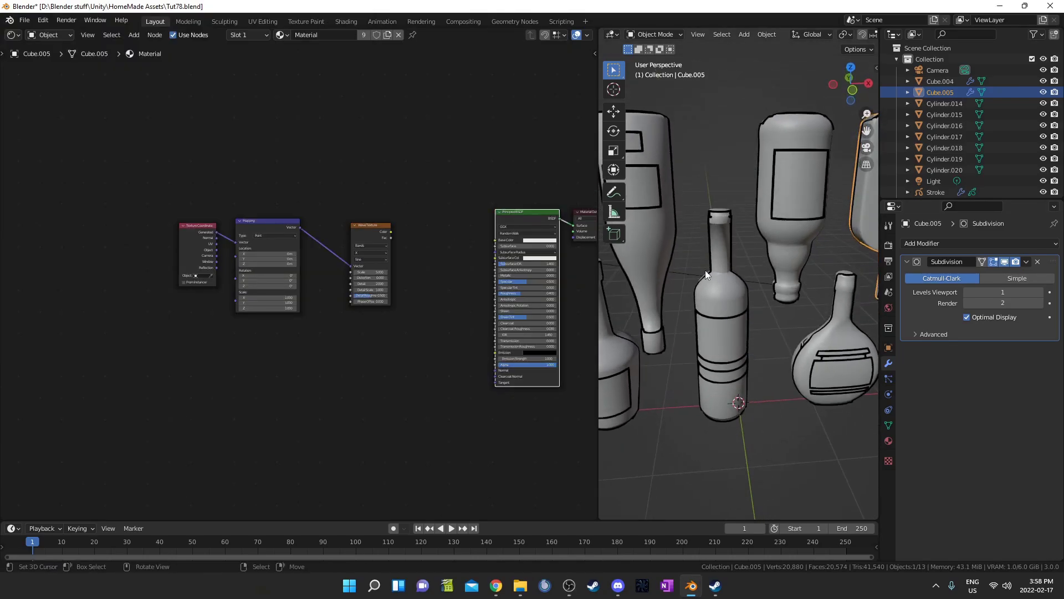
{"action": "key", "text": "z"}
{"action": "left_click", "coordinate": [708, 207]}
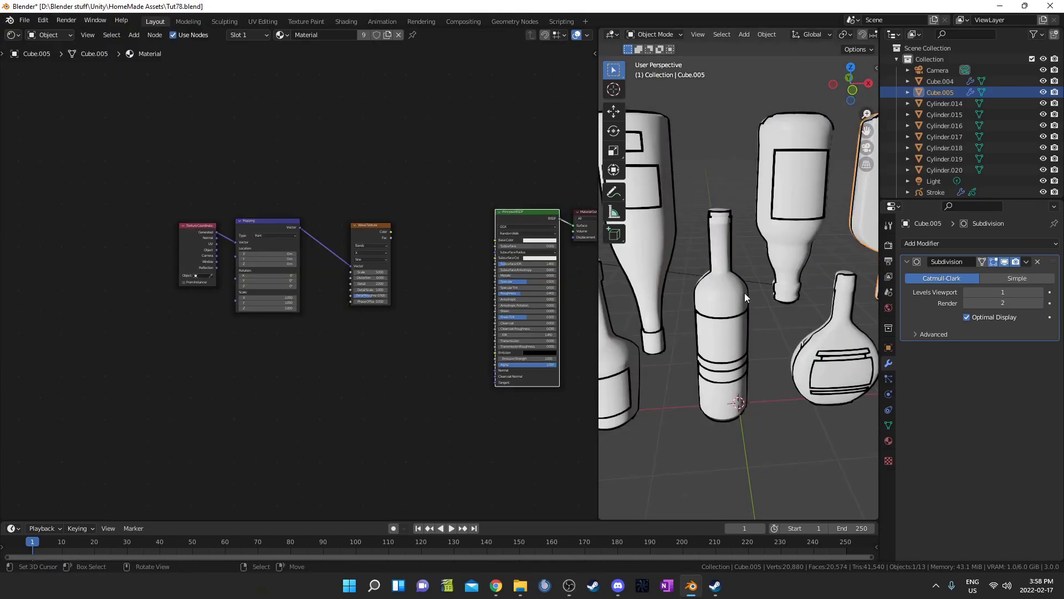
{"action": "scroll", "coordinate": [365, 250], "scroll_direction": "up", "scroll_amount": 2}
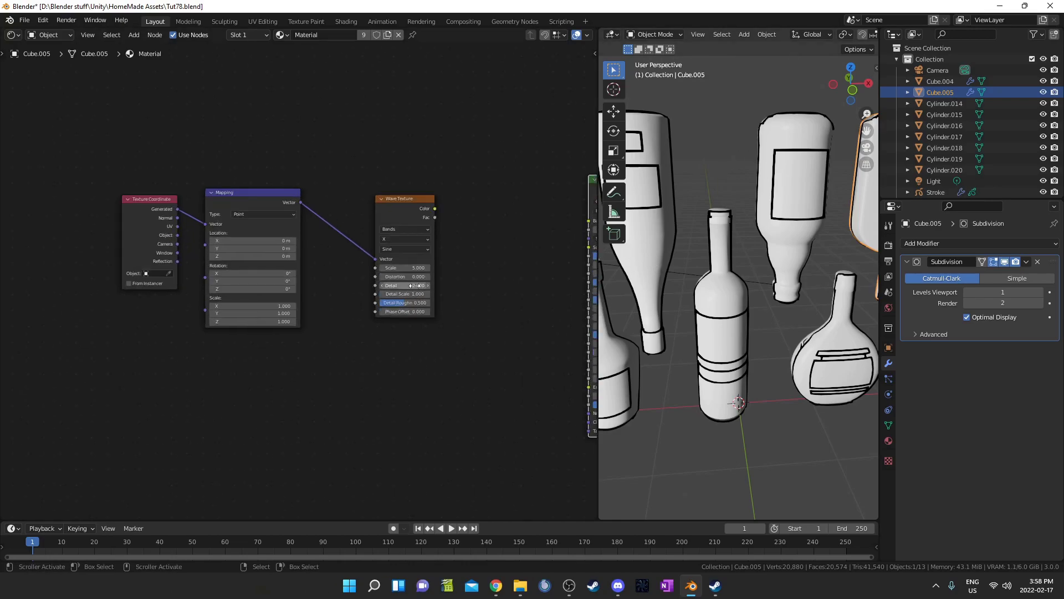
{"action": "left_click_drag", "start_coordinate": [418, 198], "coordinate": [386, 176]}
{"action": "scroll", "coordinate": [383, 201], "scroll_direction": "up", "scroll_amount": 2}
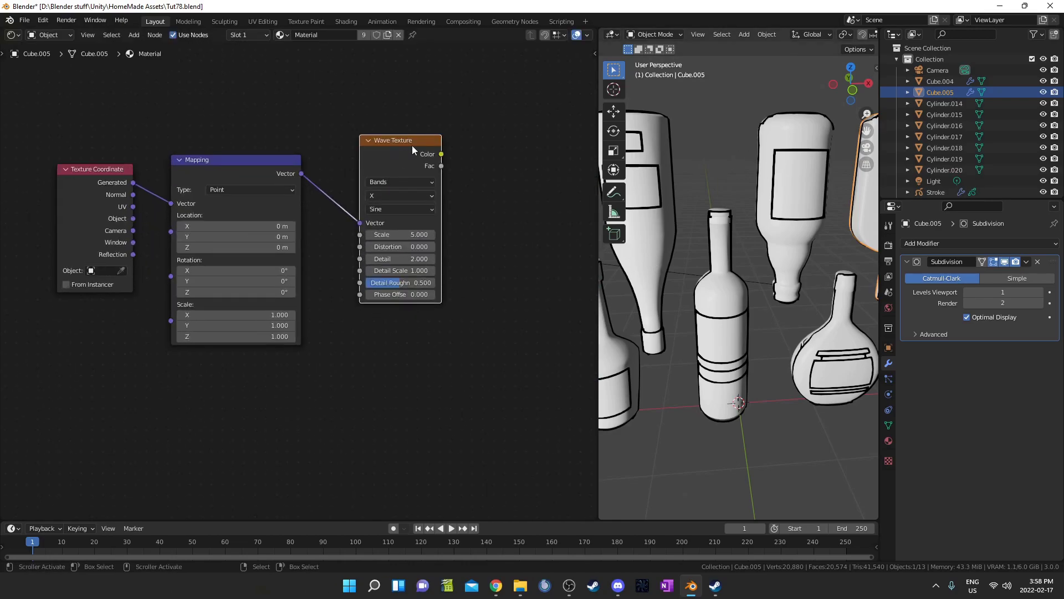
{"action": "left_click", "coordinate": [404, 164], "text": "ctrl+shift"}
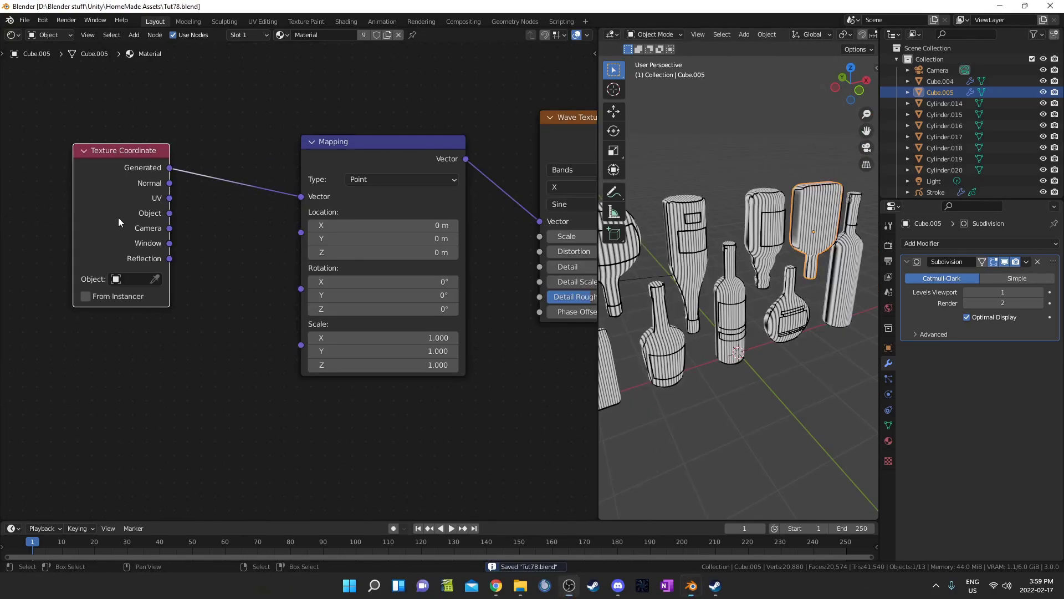
Step: Move the Texture Coordinate node away from the Mapping node and feed its Camera output into the Mapping vector
{"action": "key", "text": "g"}
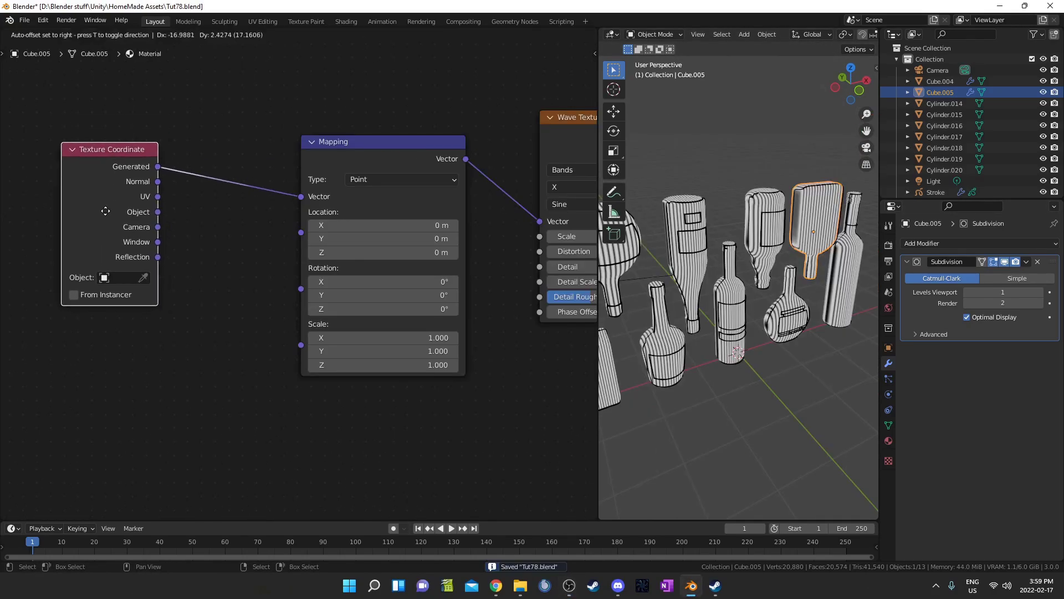
{"action": "left_click", "coordinate": [117, 220]}
{"action": "left_click_drag", "start_coordinate": [166, 224], "coordinate": [300, 196]}
{"action": "middle_click_drag", "start_coordinate": [677, 288], "coordinate": [707, 274]}
{"action": "middle_click_drag", "start_coordinate": [582, 236], "coordinate": [502, 232]}
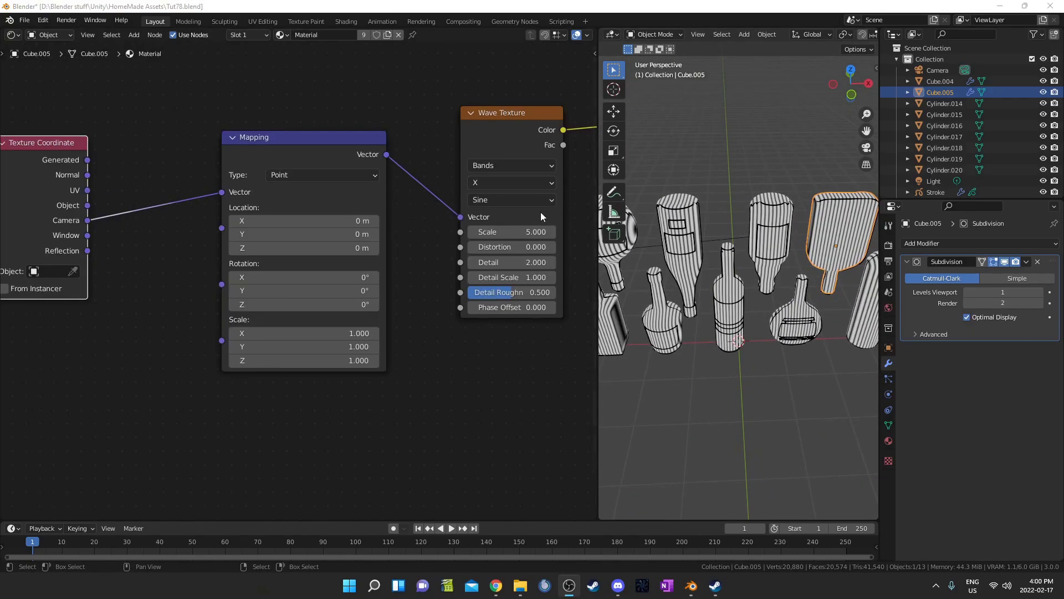
Step: Set the Wave Texture's scale to 10 and the Mapping node's Z rotation to 132°
{"action": "left_click", "coordinate": [506, 231]}
{"action": "type", "text": "10"}
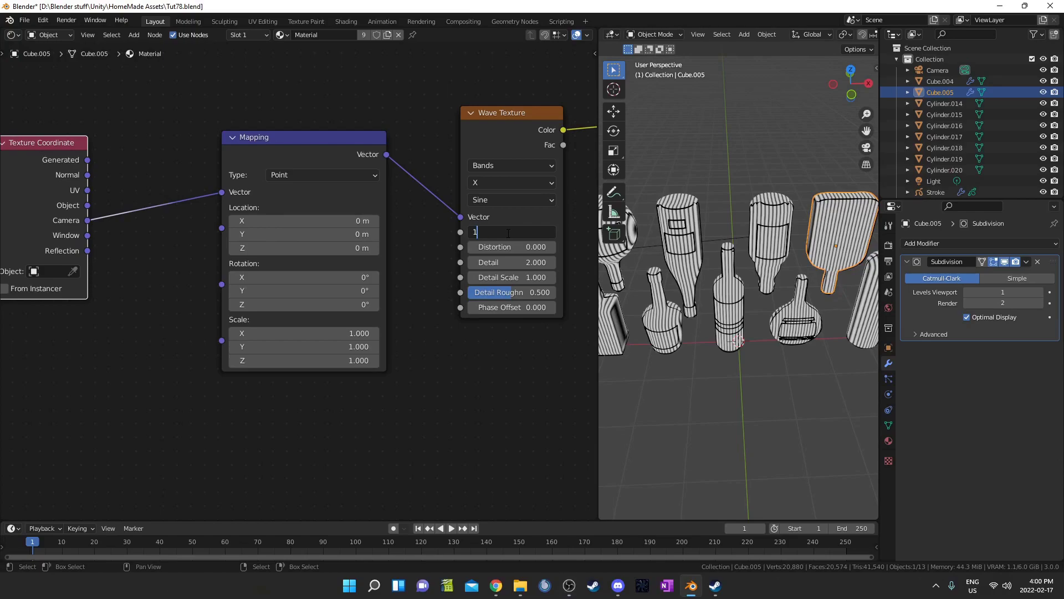
{"action": "key", "text": "Return"}
{"action": "scroll", "coordinate": [804, 303], "scroll_direction": "up", "scroll_amount": 2}
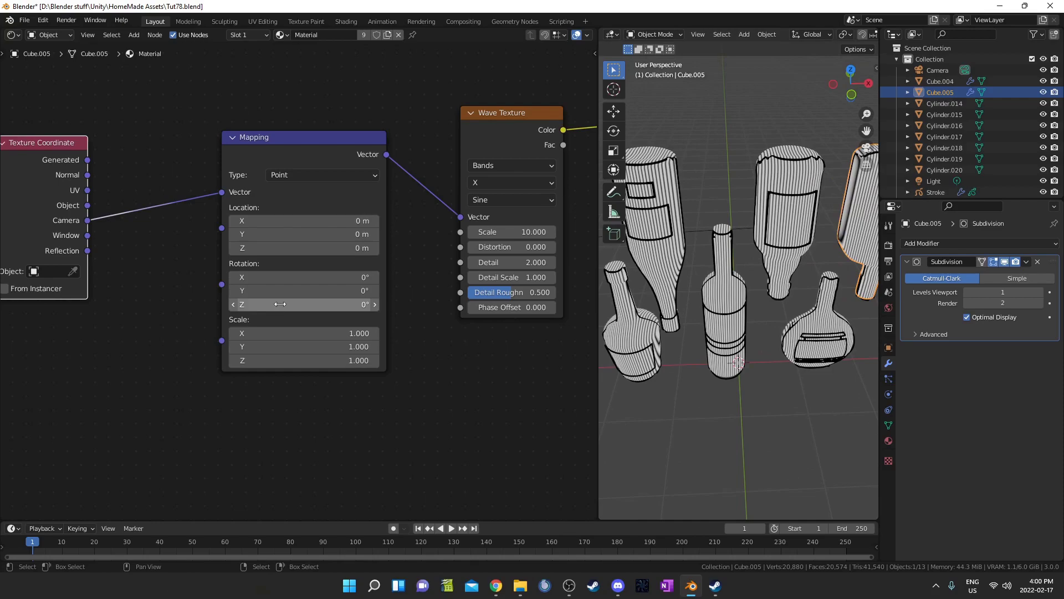
{"action": "left_click", "coordinate": [335, 302]}
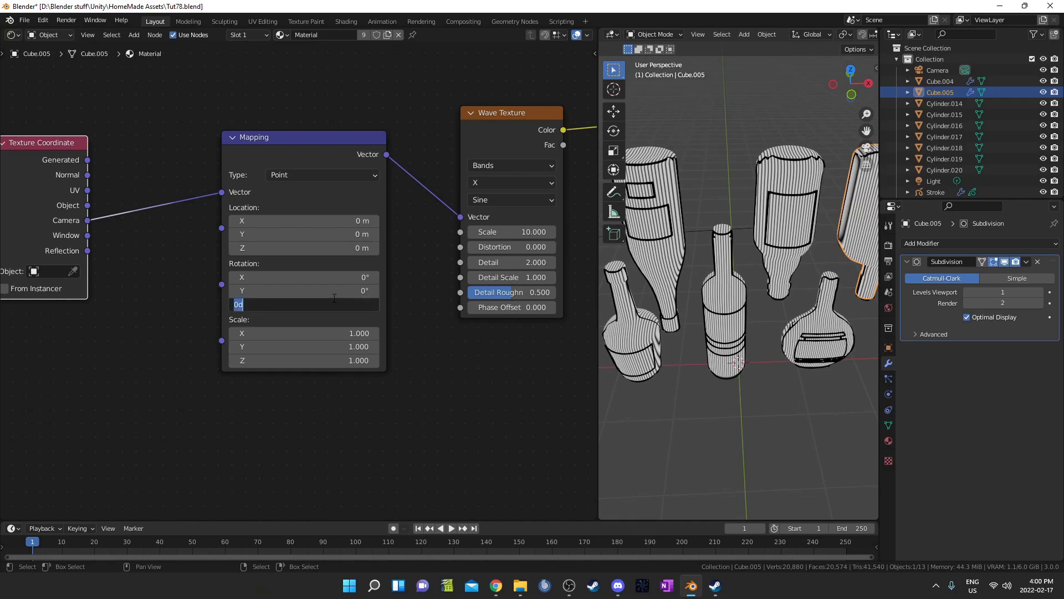
{"action": "type", "text": "132"}
{"action": "key", "text": "Return"}
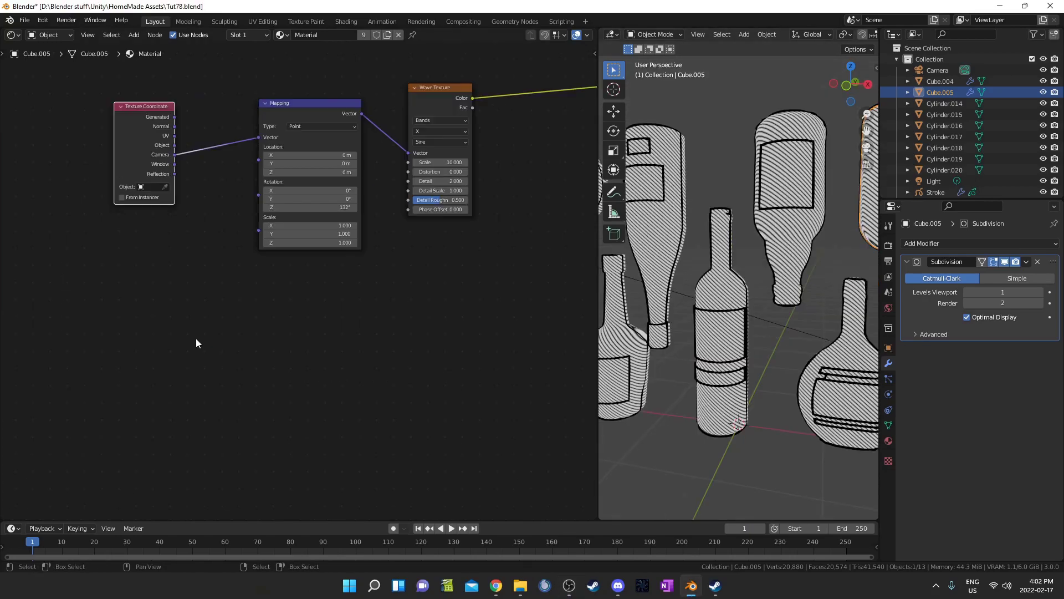
Step: Add a Noise Texture below the Mapping node, feed it the Camera coordinates, and preview it on the bottles
{"action": "key", "text": "shift+a"}
{"action": "left_click", "coordinate": [237, 357]}
{"action": "type", "text": "n"}
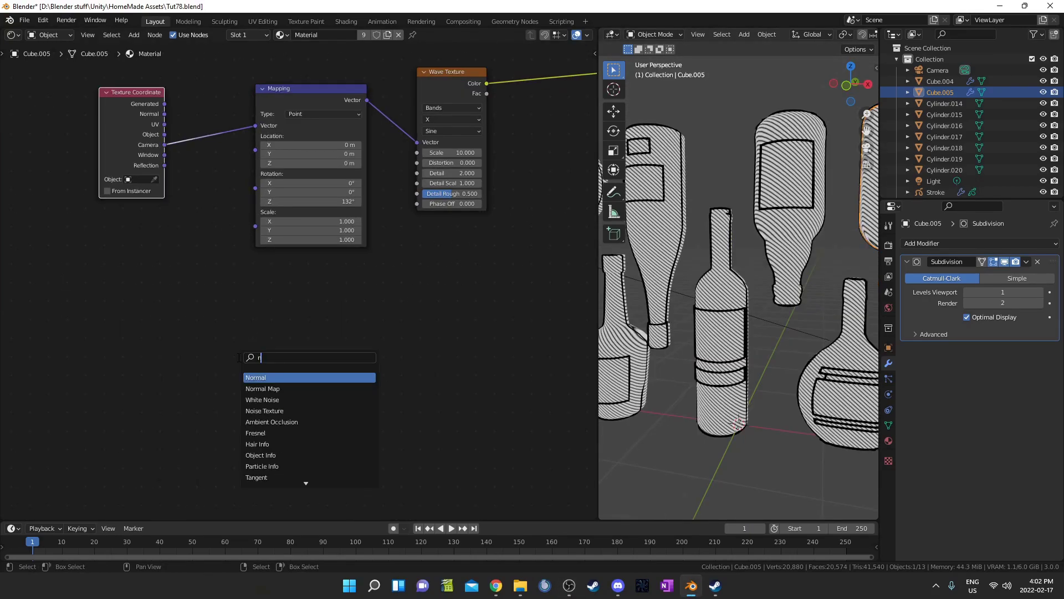
{"action": "type", "text": "oise"}
{"action": "key", "text": "Return"}
{"action": "left_click", "coordinate": [247, 315]}
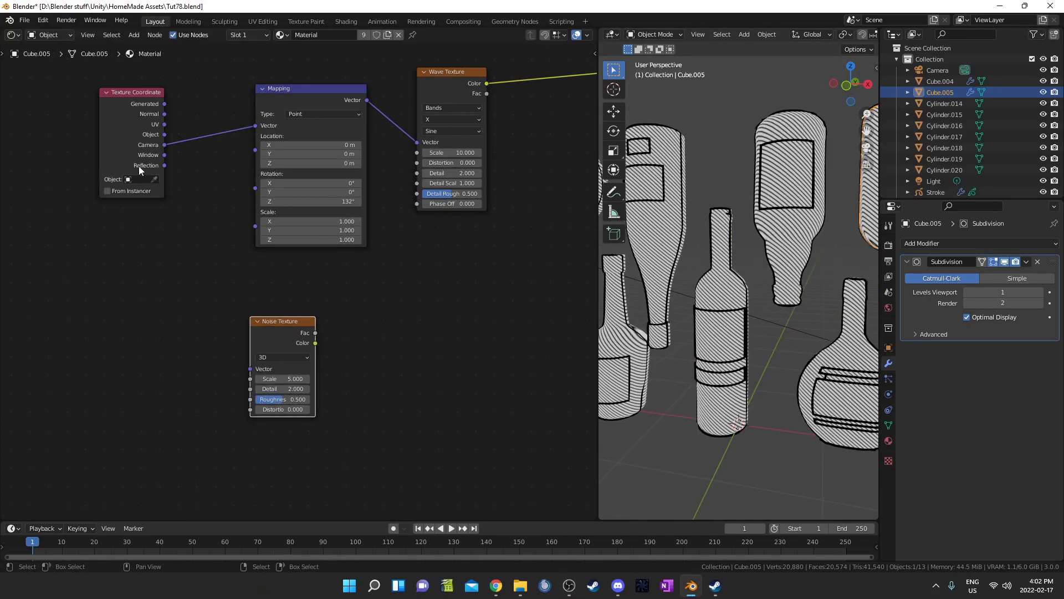
{"action": "left_click_drag", "start_coordinate": [166, 145], "coordinate": [250, 368]}
{"action": "left_click", "coordinate": [297, 322], "text": "ctrl+shift"}
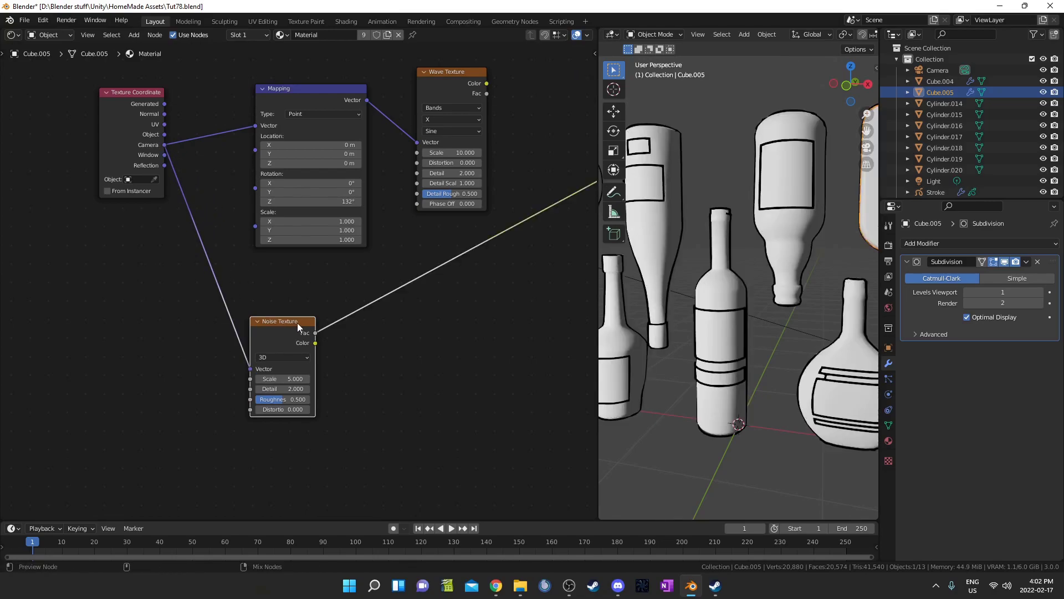
Step: Add a ColorRamp node after the Noise Texture, taking its Fac output and feeding the previewed material output
{"action": "middle_click_drag", "start_coordinate": [297, 323], "coordinate": [287, 323]}
{"action": "key", "text": "shift+a"}
{"action": "left_click", "coordinate": [411, 386]}
{"action": "type", "text": "colorr"}
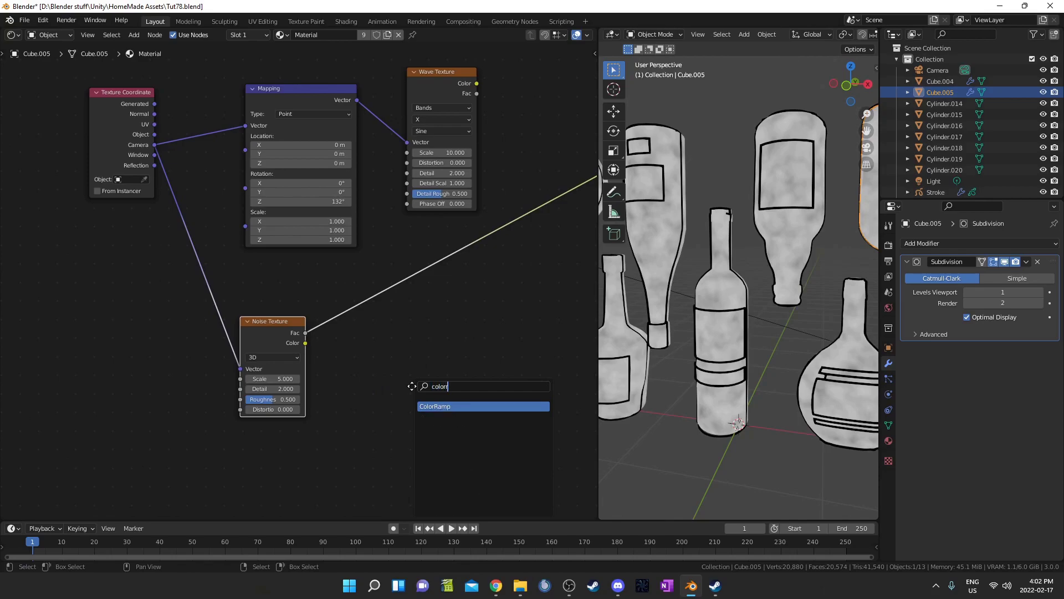
{"action": "key", "text": "Return"}
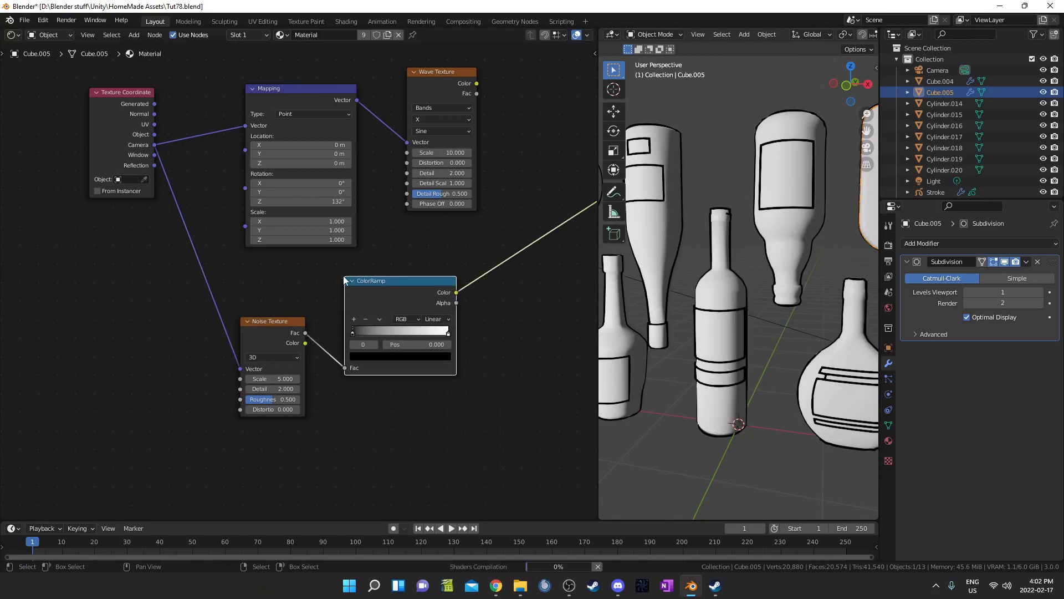
{"action": "left_click", "coordinate": [343, 275]}
Step: Set the ColorRamp's black stop to position 0.49 and its white stop to 0.52
{"action": "scroll", "coordinate": [344, 275], "scroll_direction": "up", "scroll_amount": 3}
{"action": "scroll", "coordinate": [314, 356], "scroll_direction": "up", "scroll_amount": 1}
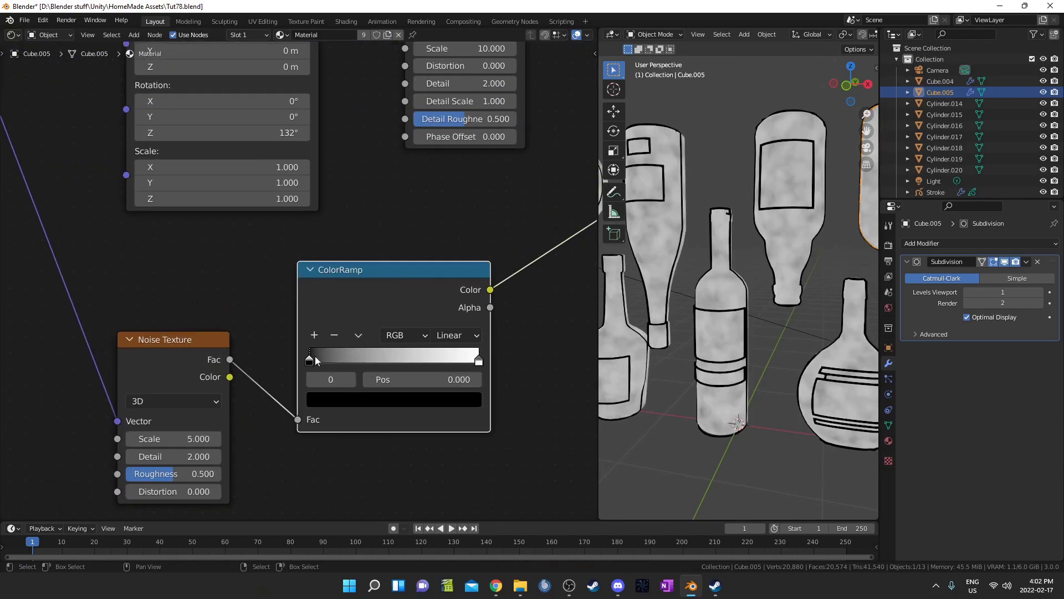
{"action": "left_click", "coordinate": [417, 379]}
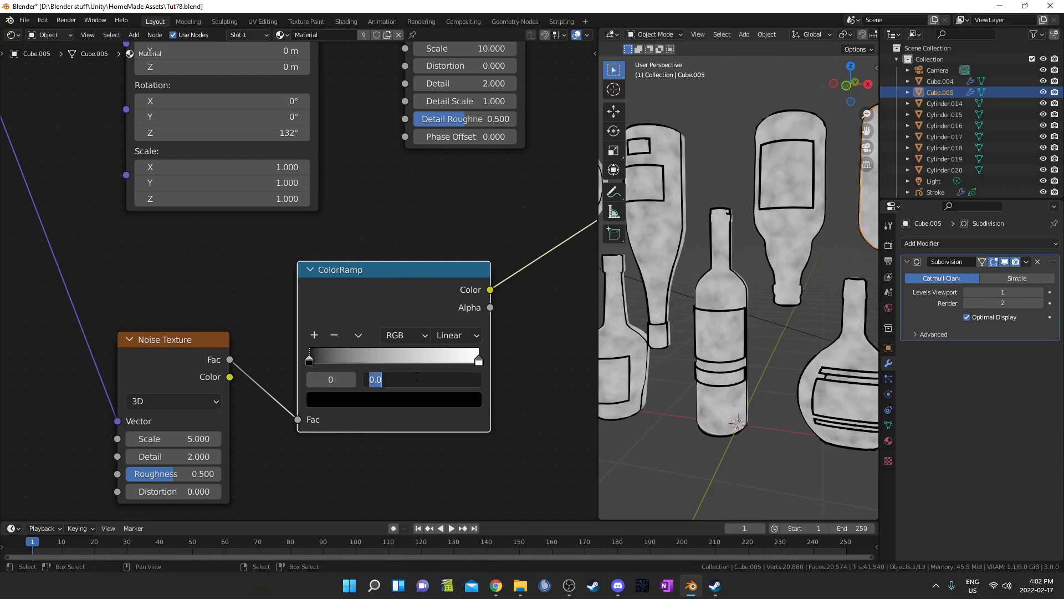
{"action": "type", "text": ".49"}
{"action": "key", "text": "Return"}
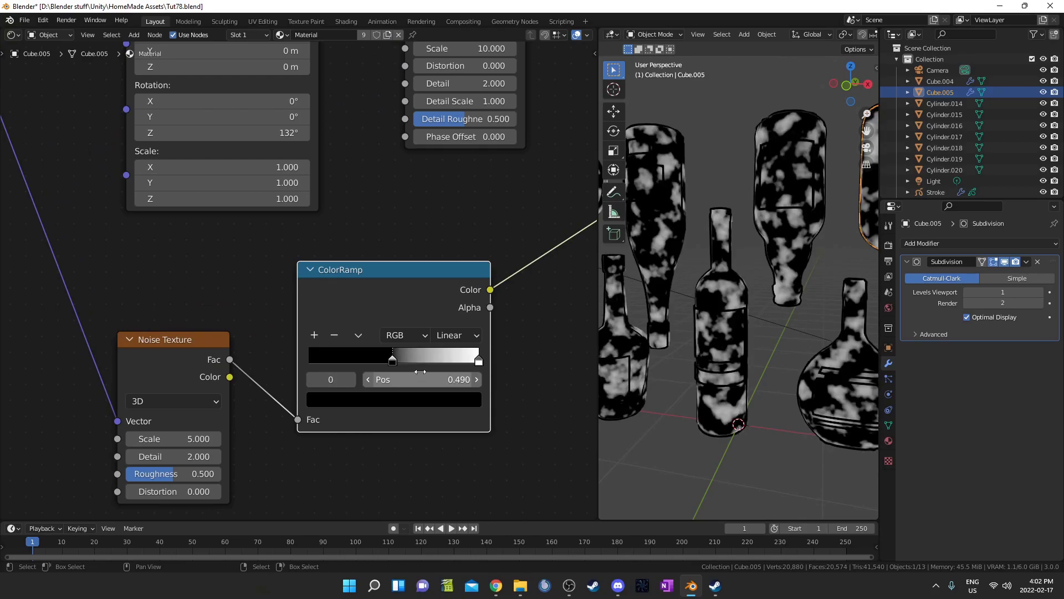
{"action": "left_click", "coordinate": [480, 358]}
{"action": "left_click", "coordinate": [434, 383]}
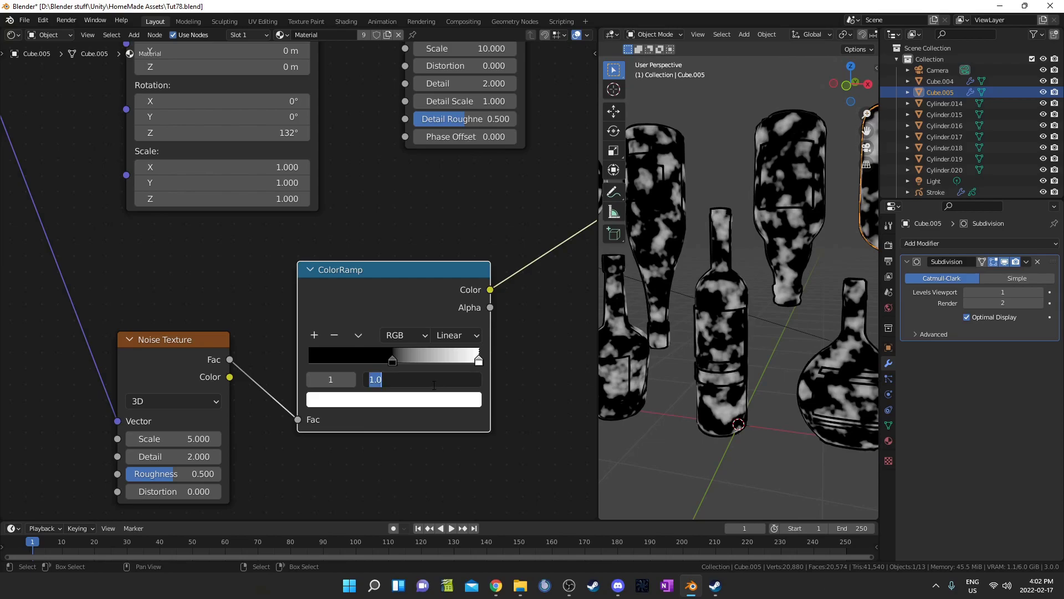
{"action": "type", "text": ".52"}
{"action": "key", "text": "Return"}
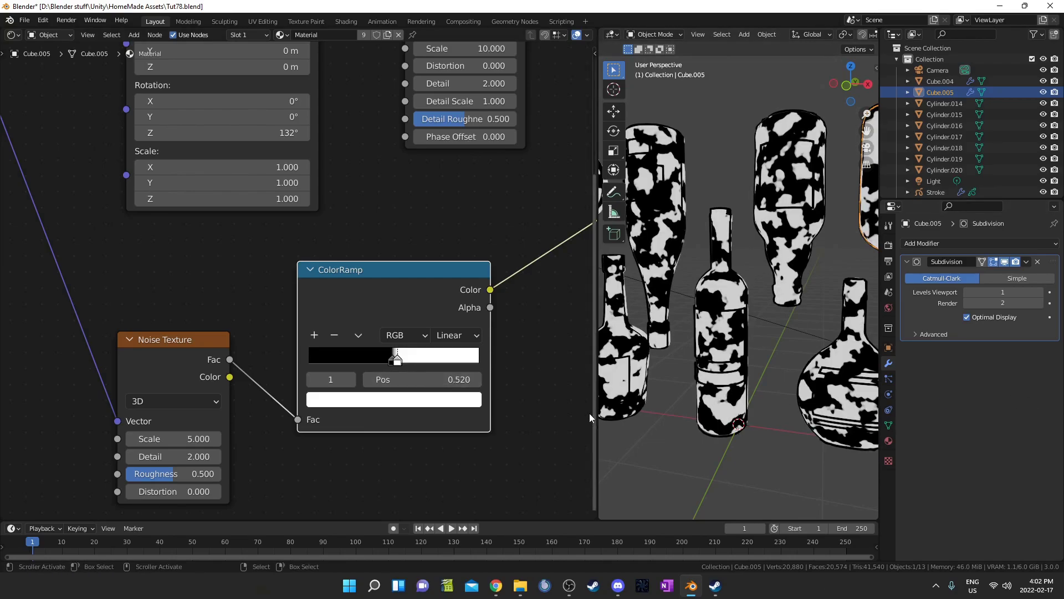
Step: Set the Noise Texture's scale to 17 and inspect the pattern on the middle bottle
{"action": "left_click", "coordinate": [170, 438]}
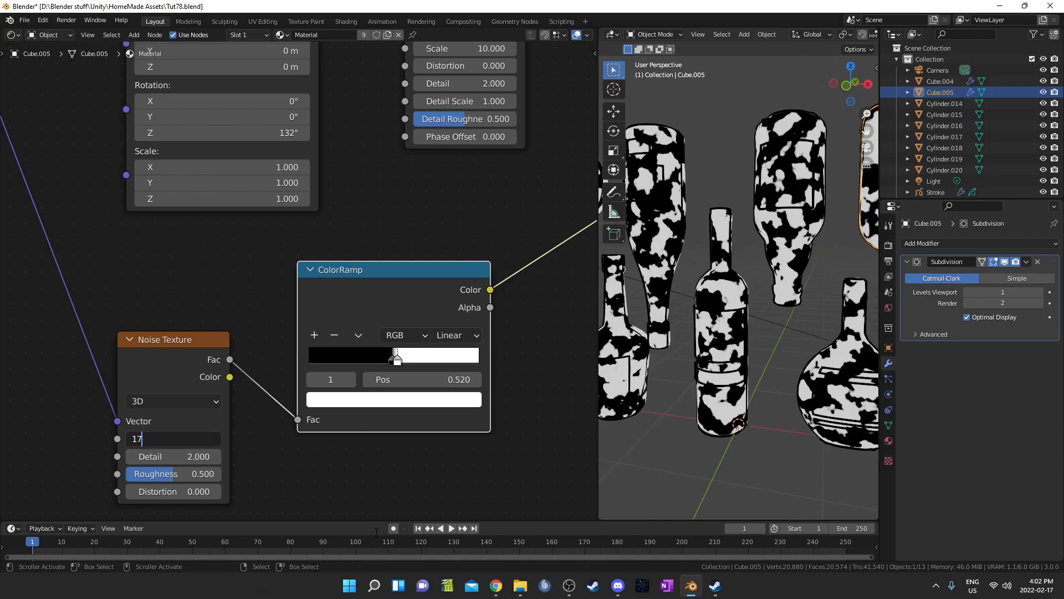
{"action": "key", "text": "Return"}
{"action": "scroll", "coordinate": [749, 392], "scroll_direction": "up", "scroll_amount": 5}
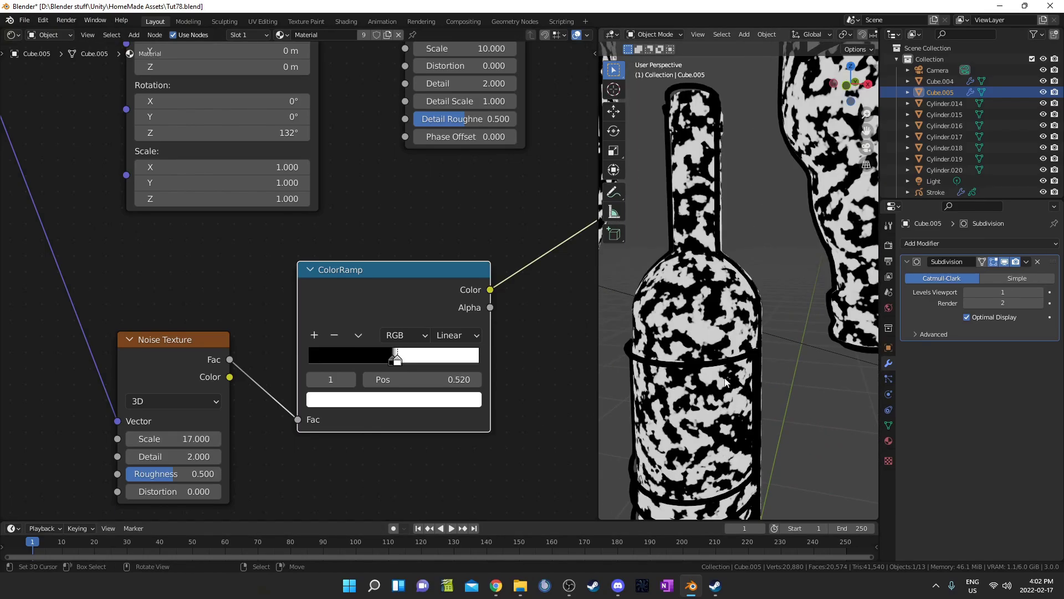
{"action": "middle_click_drag", "start_coordinate": [750, 392], "coordinate": [759, 401]}
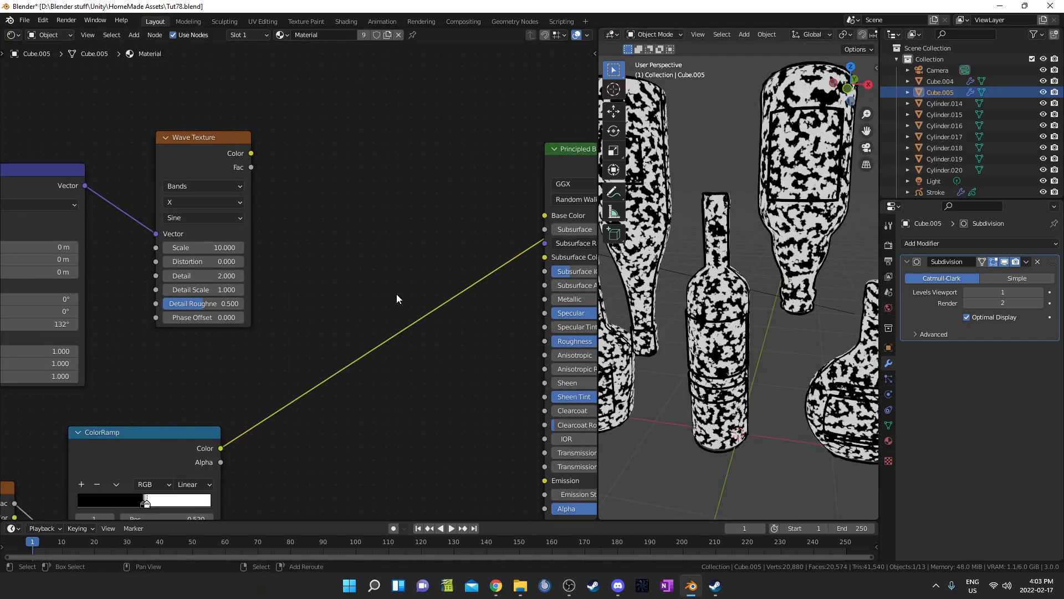
Step: Add a Mix node after the Wave Texture, with the ColorRamp's colour driving its Fac and the Wave Texture's colour feeding Color1
{"action": "key", "text": "shift+a"}
{"action": "left_click", "coordinate": [397, 292]}
{"action": "type", "text": "mix"}
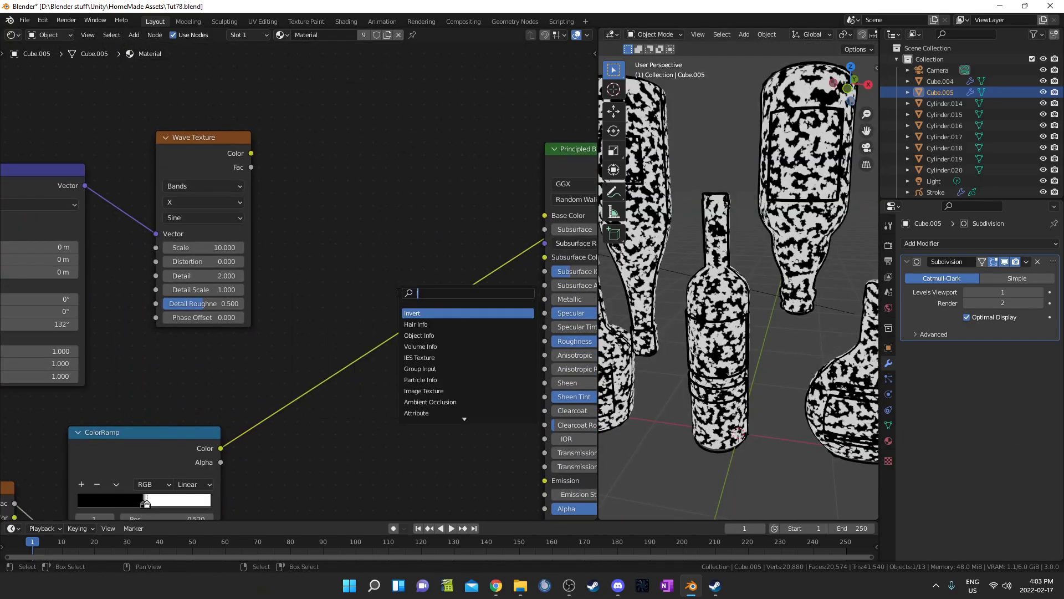
{"action": "key", "text": "Return"}
{"action": "left_click", "coordinate": [304, 132]}
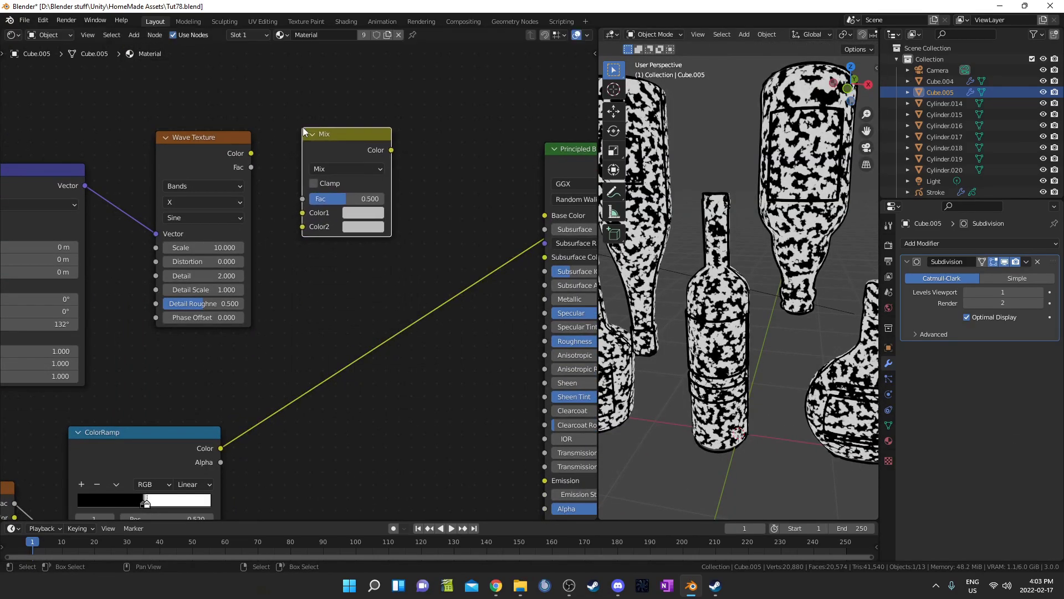
{"action": "left_click_drag", "start_coordinate": [221, 449], "coordinate": [352, 202]}
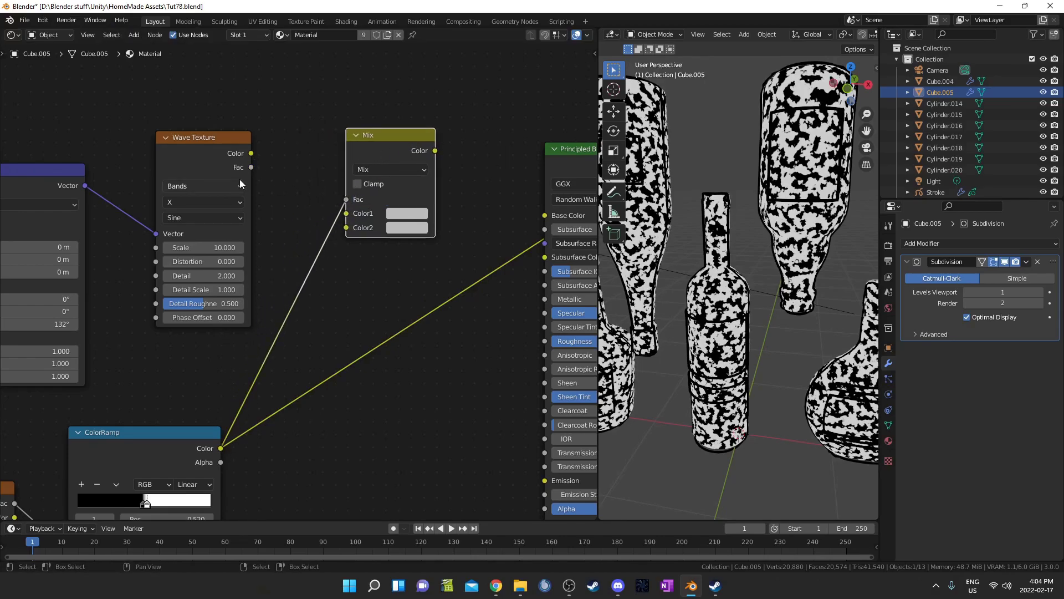
{"action": "left_click_drag", "start_coordinate": [251, 154], "coordinate": [347, 212]}
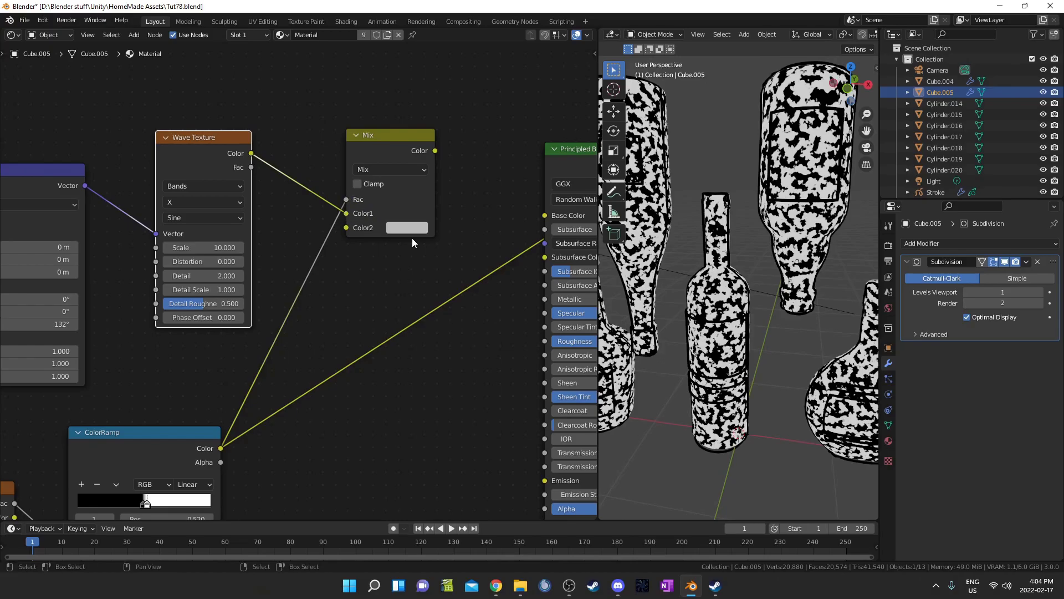
Step: Set the Mix node's Color2 to white and preview the Mix result on the bottles
{"action": "left_click", "coordinate": [408, 230]}
{"action": "scroll", "coordinate": [417, 110], "scroll_direction": "up", "scroll_amount": 10}
{"action": "middle_click_drag", "start_coordinate": [386, 353], "coordinate": [317, 389]}
{"action": "left_click", "coordinate": [320, 182], "text": "ctrl+shift"}
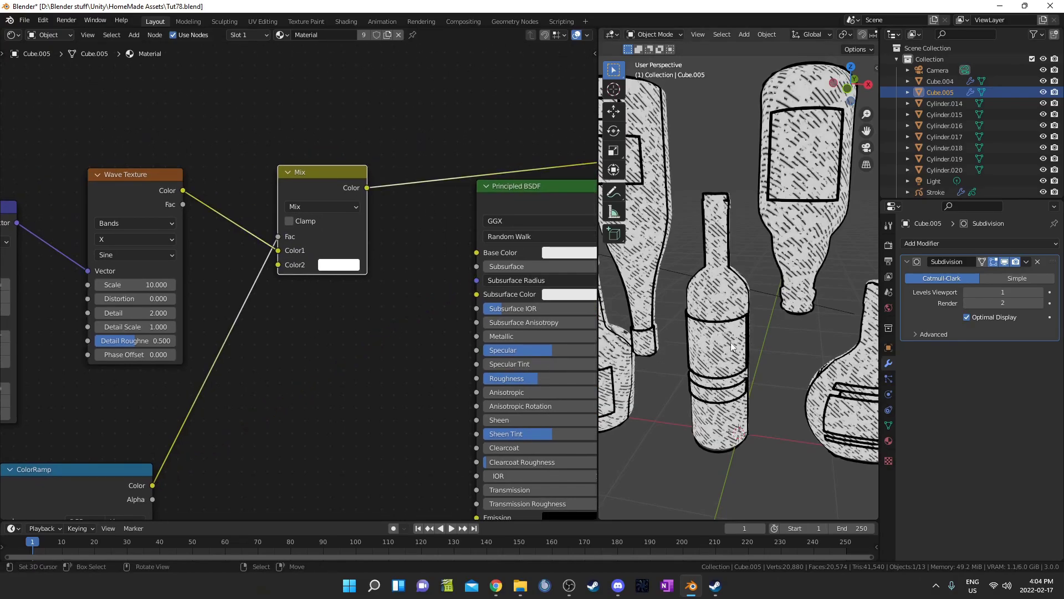
Step: Preview the ColorRamp on the bottles, restore the Mix node preview to compare them, and save the file
{"action": "middle_click_drag", "start_coordinate": [731, 347], "coordinate": [726, 343]}
{"action": "left_click_drag", "start_coordinate": [124, 173], "coordinate": [130, 161]}
{"action": "middle_click_drag", "start_coordinate": [125, 277], "coordinate": [257, 147]}
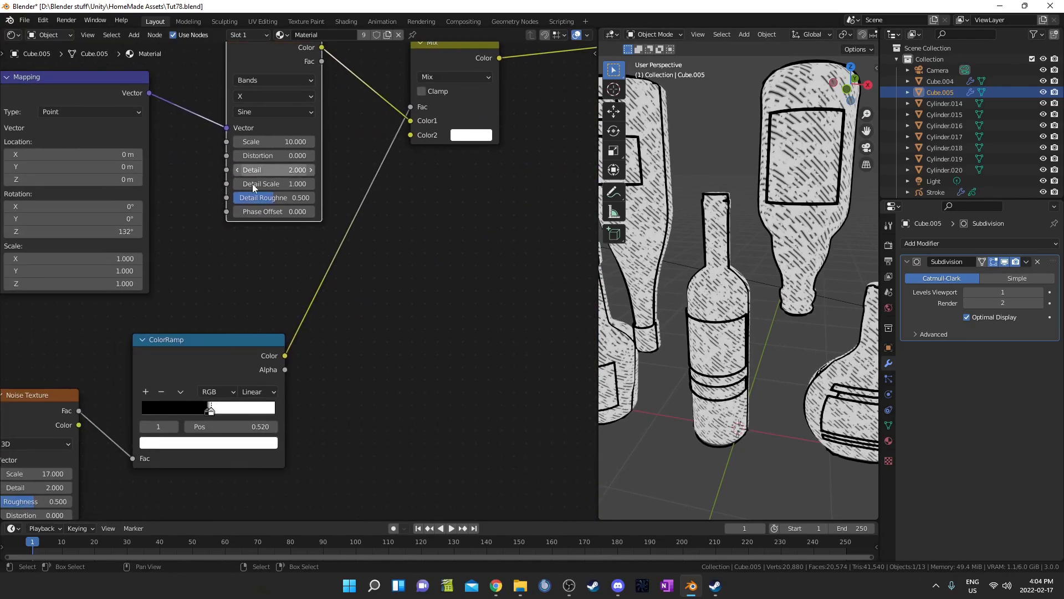
{"action": "scroll", "coordinate": [233, 250], "scroll_direction": "down", "scroll_amount": 3}
{"action": "middle_click_drag", "start_coordinate": [212, 311], "coordinate": [296, 260]}
{"action": "left_click", "coordinate": [301, 286], "text": "ctrl+shift"}
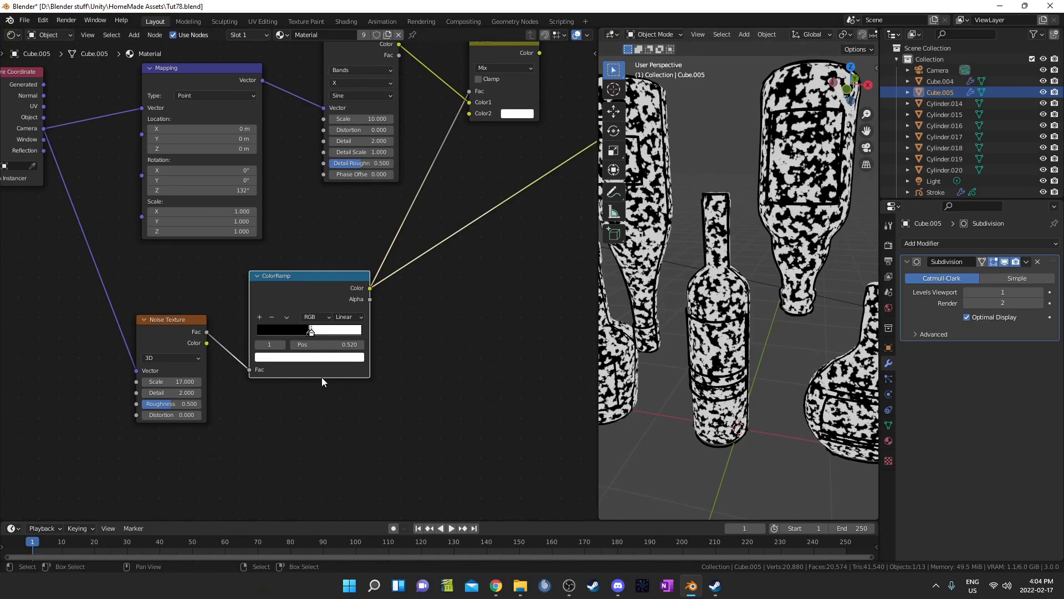
{"action": "left_click", "coordinate": [541, 90], "text": "ctrl+shift"}
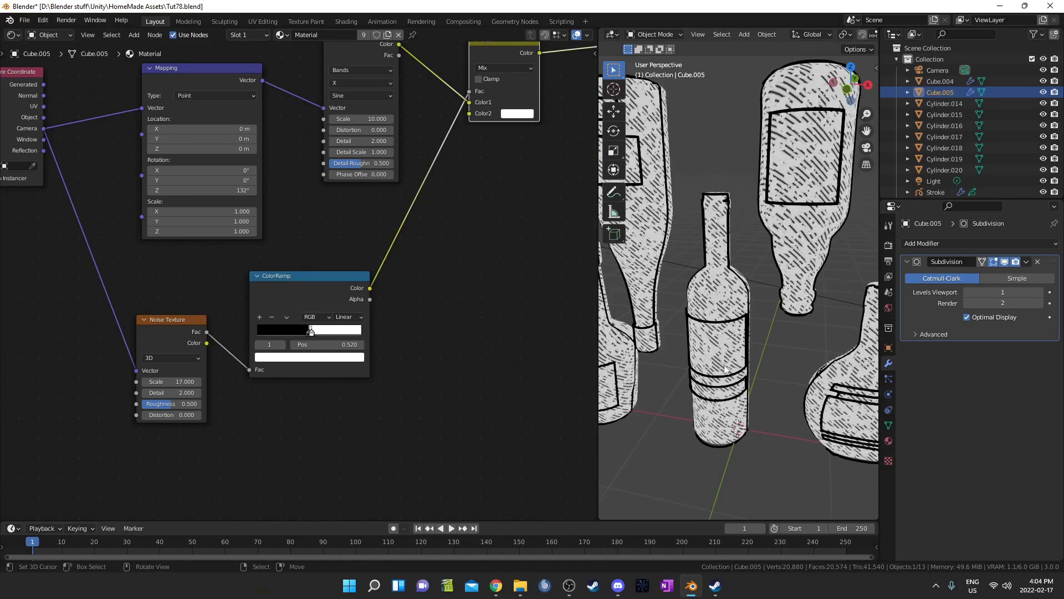
{"action": "scroll", "coordinate": [299, 327], "scroll_direction": "up", "scroll_amount": 3}
{"action": "key", "text": "ctrl+s"}
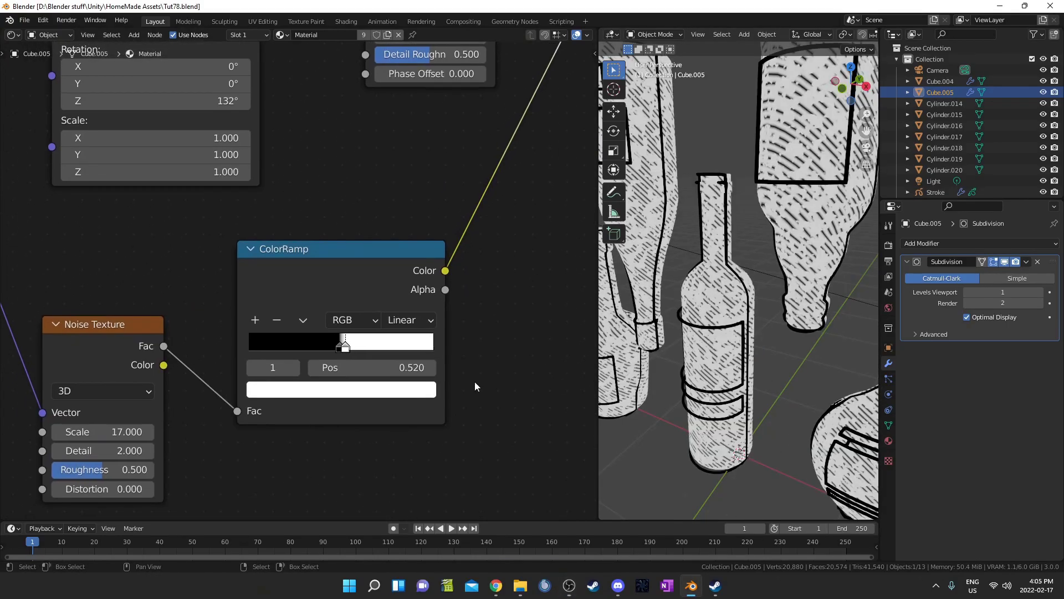
Step: Set the ColorRamp's black stop to position 0.38 and its white stop to 0.42, and check the bottles
{"action": "left_click", "coordinate": [341, 348]}
{"action": "left_click", "coordinate": [363, 367]}
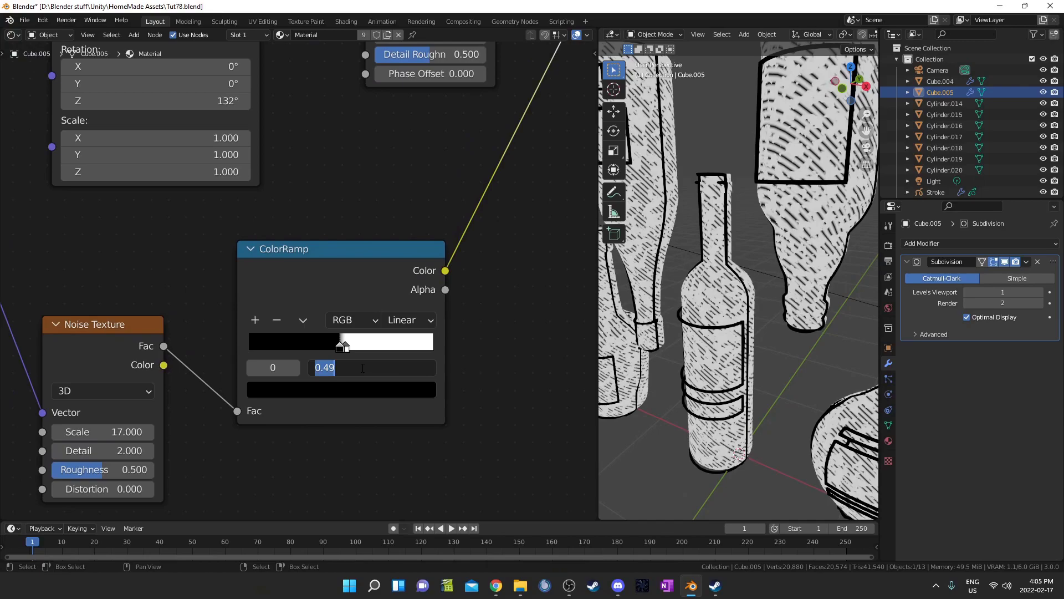
{"action": "type", "text": ".38"}
{"action": "key", "text": "Return"}
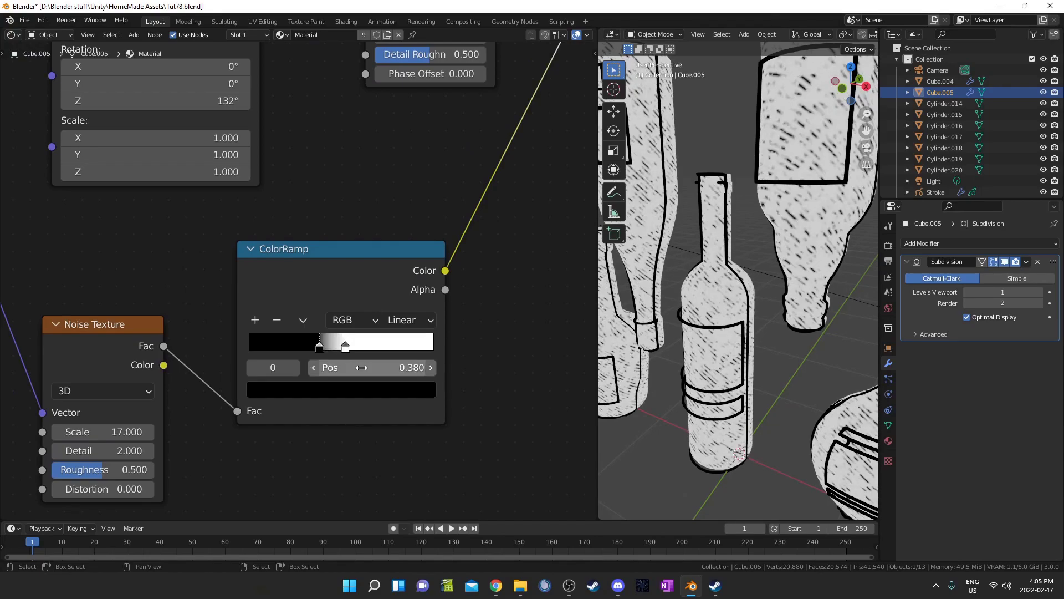
{"action": "left_click", "coordinate": [346, 347]}
{"action": "left_click", "coordinate": [365, 368]}
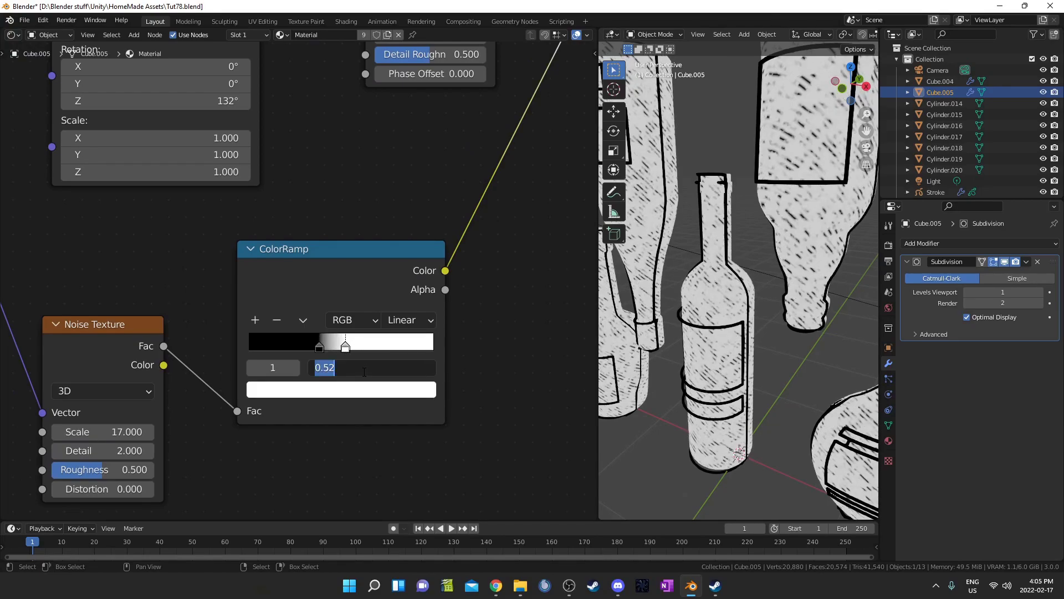
{"action": "type", "text": ".42"}
{"action": "key", "text": "Return"}
{"action": "middle_click_drag", "start_coordinate": [698, 277], "coordinate": [749, 334]}
{"action": "scroll", "coordinate": [750, 333], "scroll_direction": "up", "scroll_amount": 2}
Step: Set the ColorRamp's black stop to position 0.4 and its white stop to 0.43, and inspect the middle bottle
{"action": "left_click", "coordinate": [320, 348]}
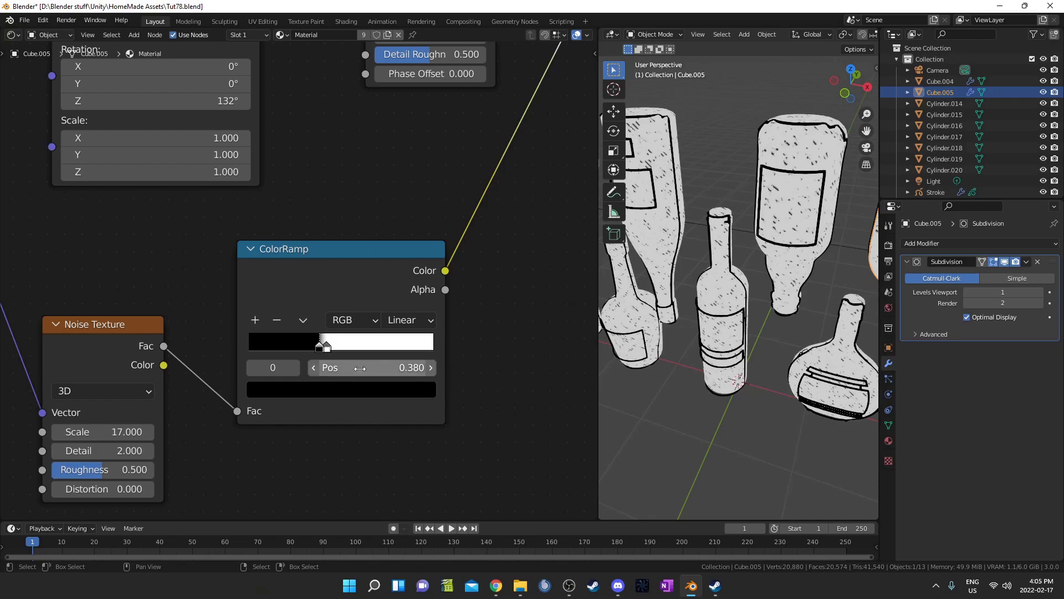
{"action": "left_click", "coordinate": [367, 369]}
{"action": "type", "text": ".4"}
{"action": "key", "text": "Return"}
{"action": "left_click", "coordinate": [327, 346]}
{"action": "left_click", "coordinate": [356, 369]}
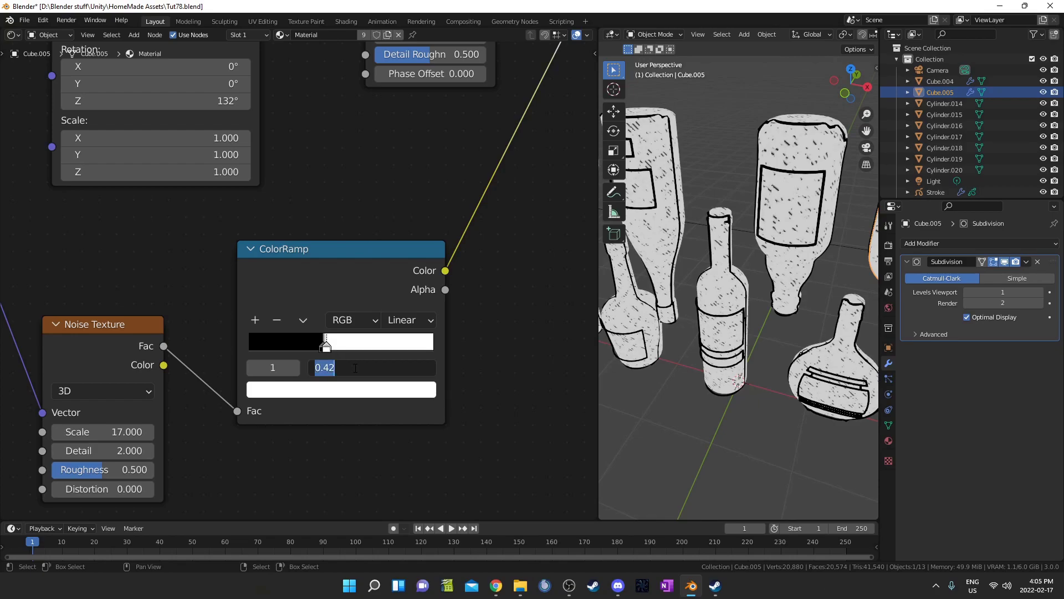
{"action": "type", "text": ".43"}
{"action": "key", "text": "Return"}
{"action": "scroll", "coordinate": [737, 289], "scroll_direction": "up", "scroll_amount": 3}
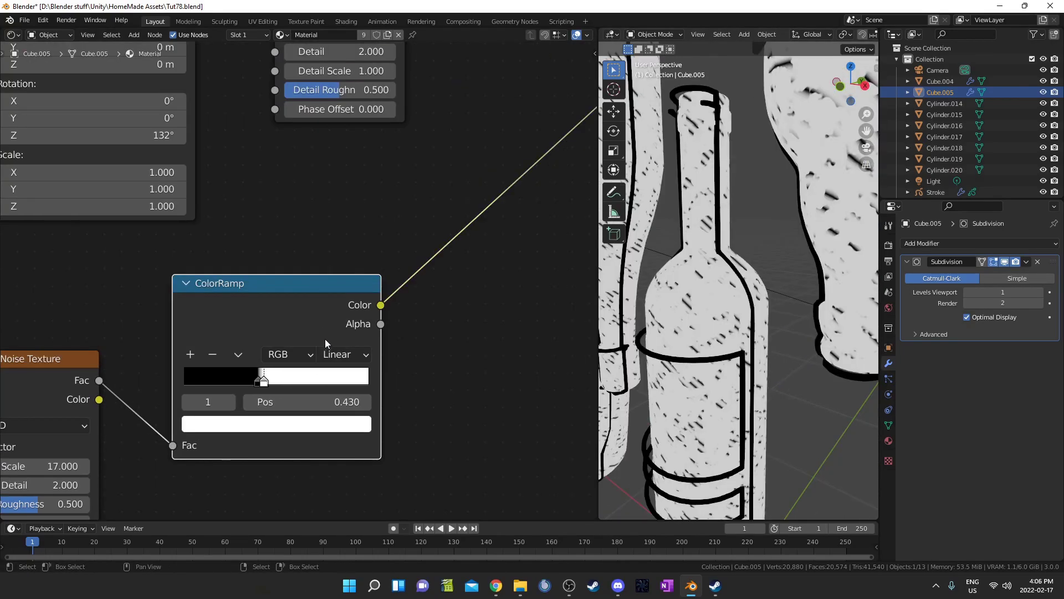
Step: Replace the ColorRamp with a Map Range node between the Noise Texture's Fac output and the Mix node's Fac input
{"action": "middle_click_drag", "start_coordinate": [325, 338], "coordinate": [362, 265]}
{"action": "left_click_drag", "start_coordinate": [353, 231], "coordinate": [484, 441], "text": "alt"}
{"action": "key", "text": "x"}
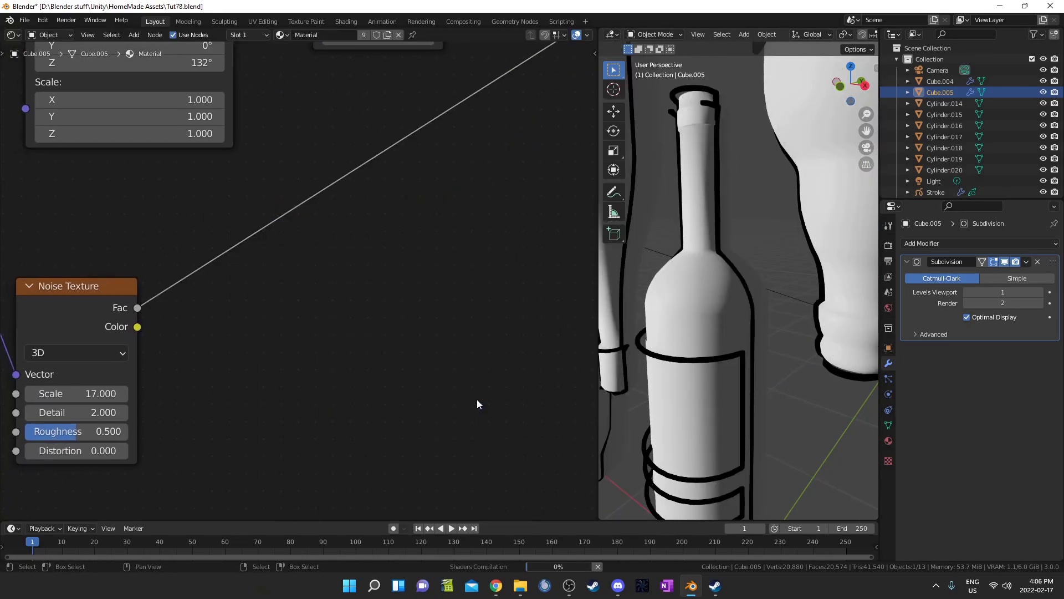
{"action": "key", "text": "shift+a"}
{"action": "left_click", "coordinate": [476, 394]}
{"action": "type", "text": "map"}
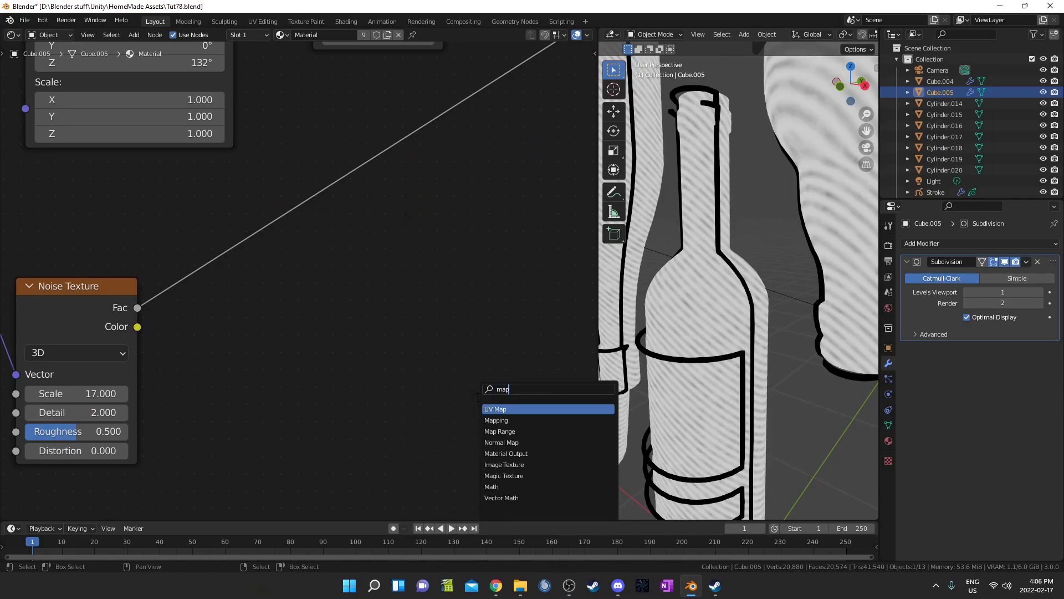
{"action": "key", "text": "Down"}
{"action": "key", "text": "Return"}
{"action": "left_click", "coordinate": [270, 169]}
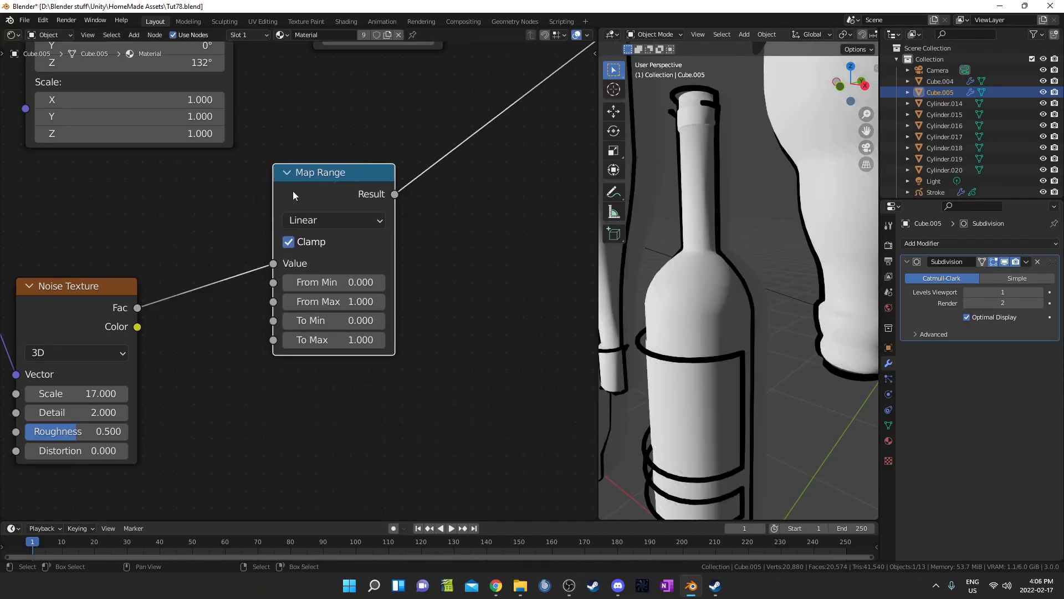
Step: Set the Noise Texture's Map Range node to From Min 0.4 and From Max 0.43
{"action": "double_click", "coordinate": [316, 283]}
{"action": "type", "text": "."}
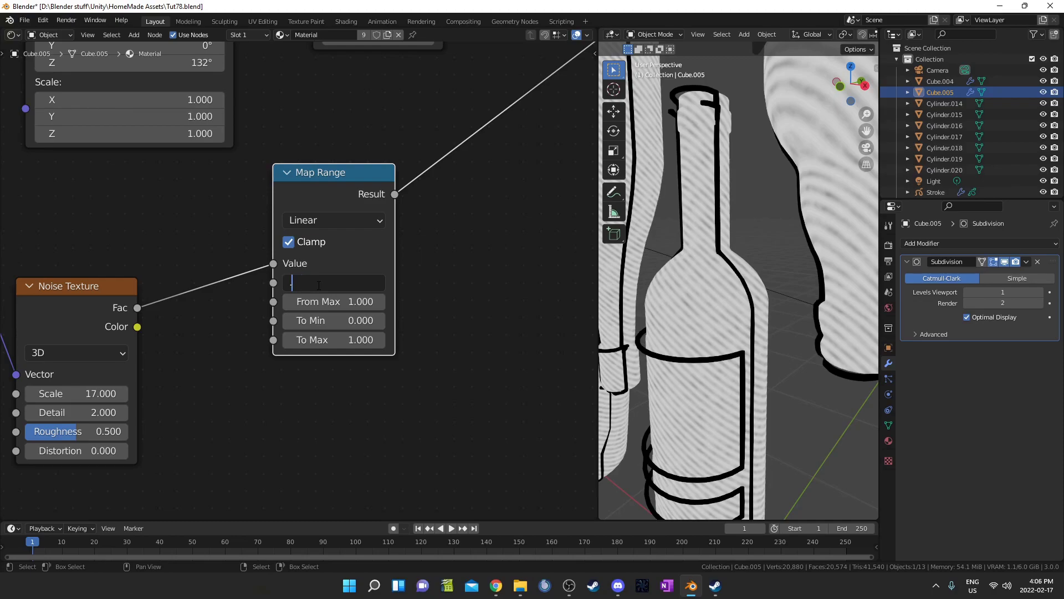
{"action": "type", "text": "4"}
{"action": "key", "text": "Tab"}
{"action": "type", "text": "."}
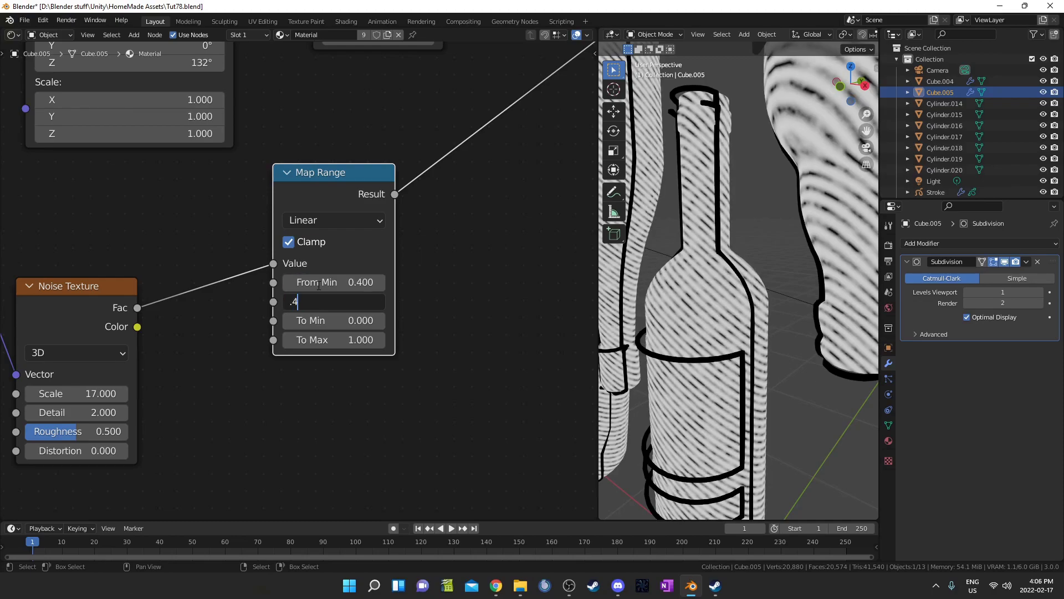
{"action": "key", "text": "Return"}
{"action": "scroll", "coordinate": [318, 284], "scroll_direction": "down", "scroll_amount": 5}
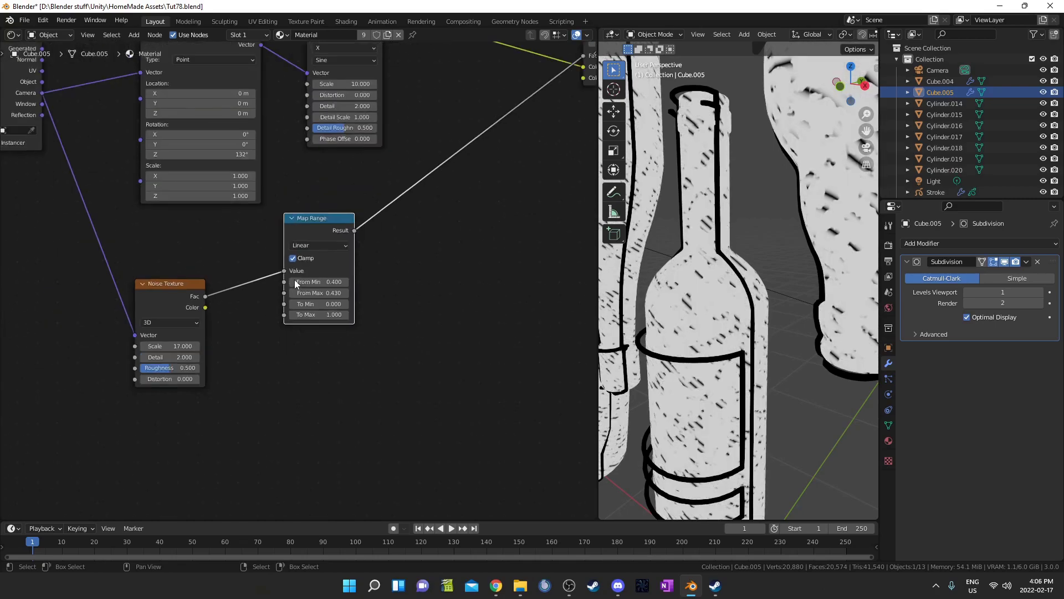
Step: Duplicate the Map Range node and insert the copy between the Wave Texture's colour and the Mix node's Color1
{"action": "scroll", "coordinate": [318, 351], "scroll_direction": "up", "scroll_amount": 1}
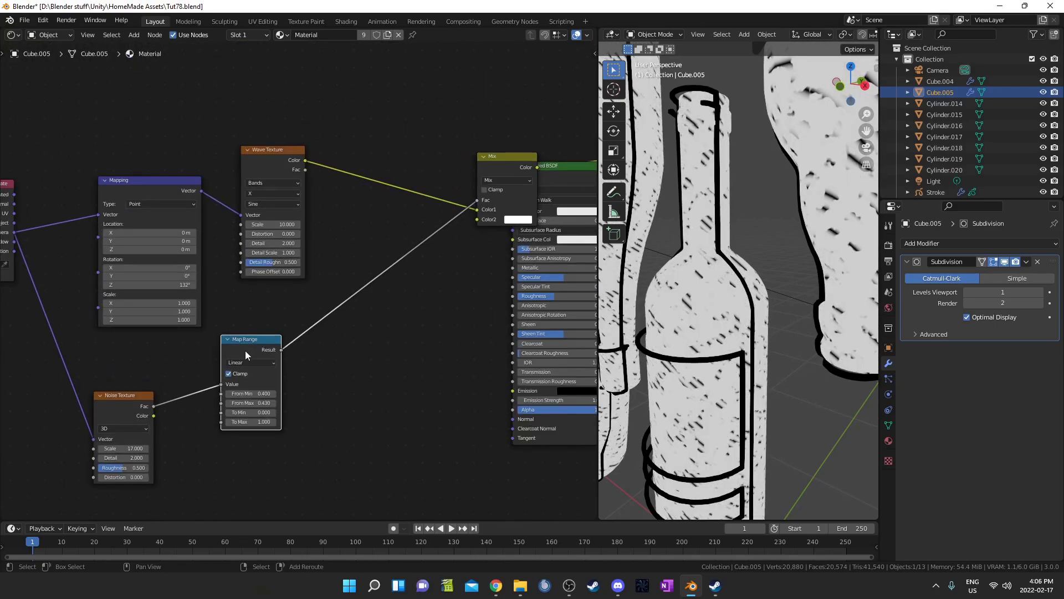
{"action": "key", "text": "shift+d"}
{"action": "left_click", "coordinate": [364, 141]}
{"action": "scroll", "coordinate": [375, 273], "scroll_direction": "up", "scroll_amount": 2}
{"action": "middle_click_drag", "start_coordinate": [376, 273], "coordinate": [303, 341]}
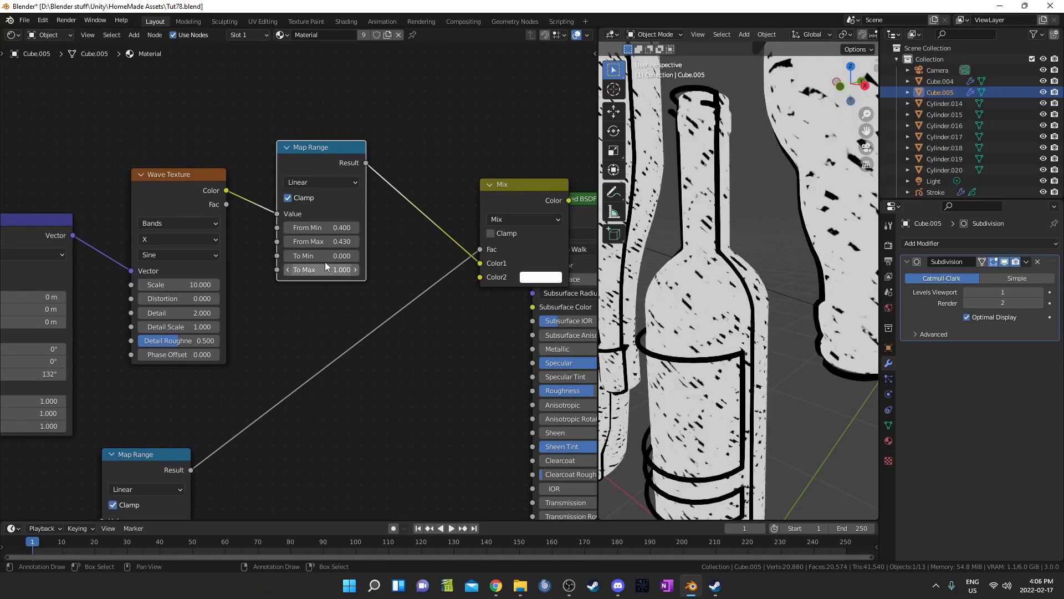
Step: Set the Wave Texture's Map Range node to From Min 0.48 and From Max 0.51
{"action": "left_click", "coordinate": [327, 227]}
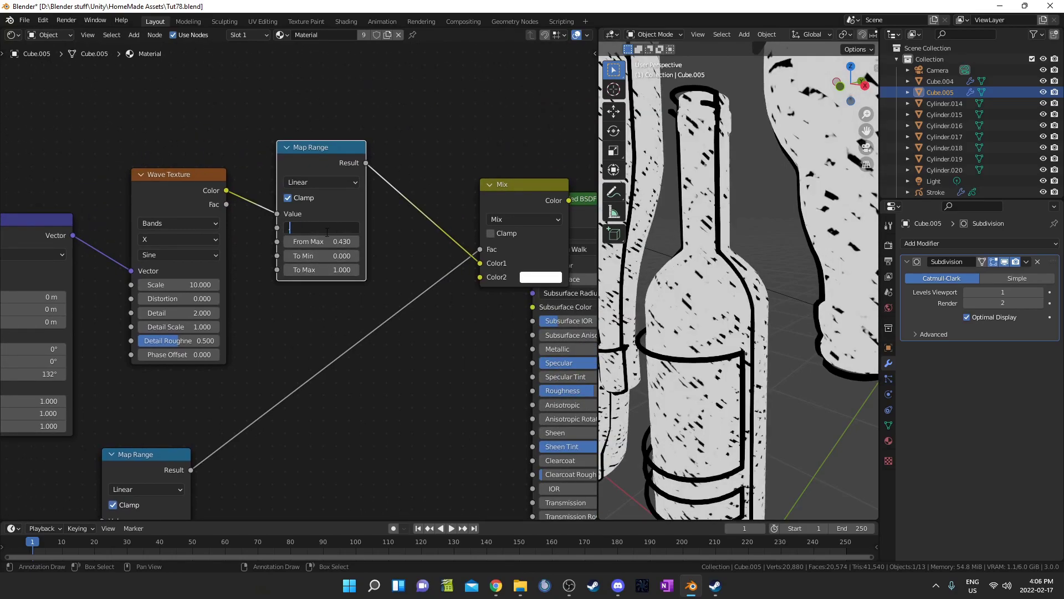
{"action": "type", "text": "0.48"}
{"action": "key", "text": "Tab"}
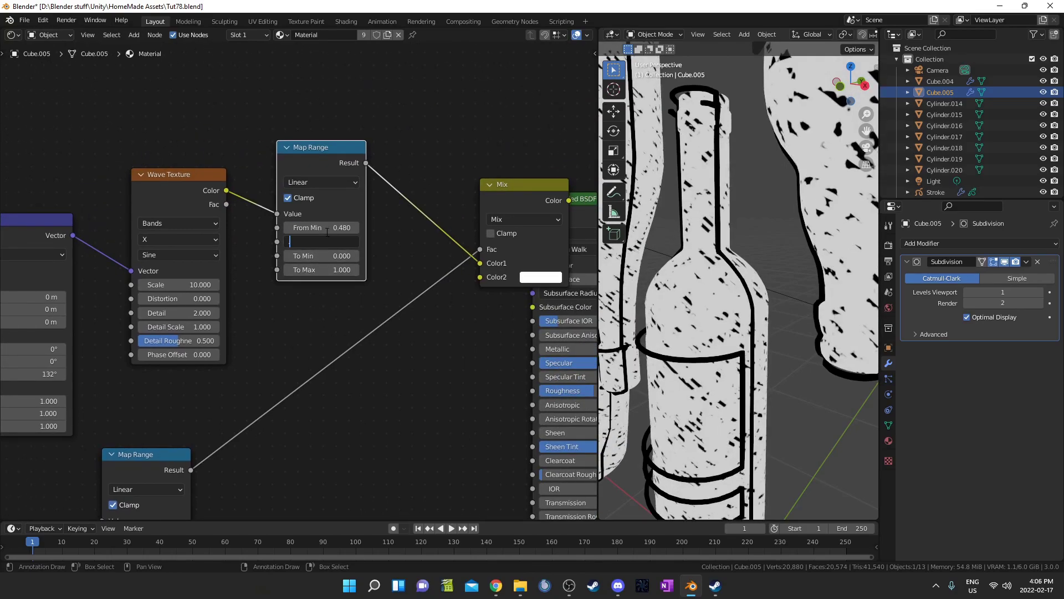
{"action": "type", "text": ".51"}
{"action": "key", "text": "Return"}
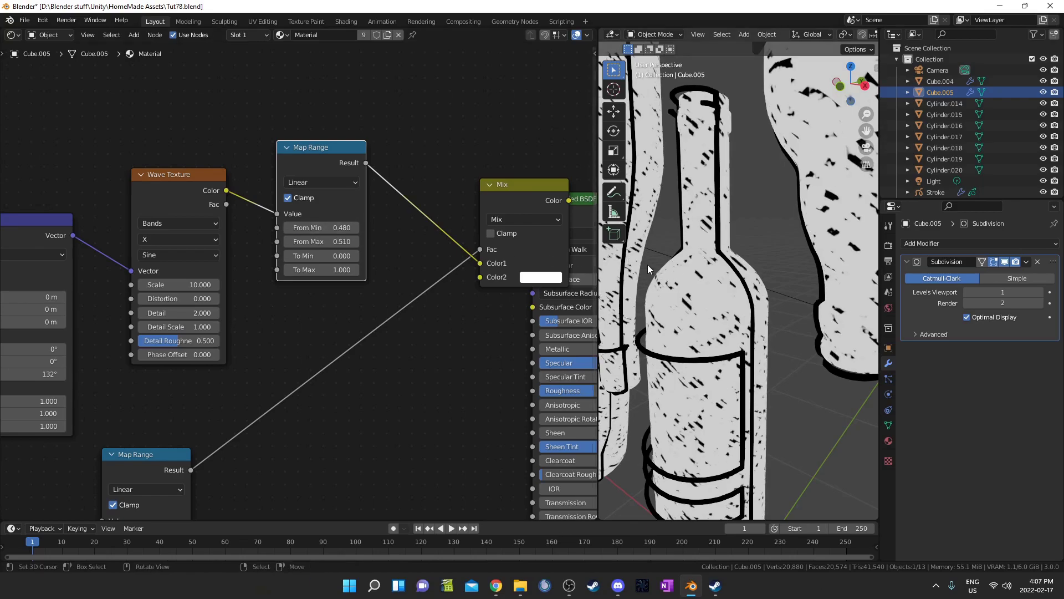
{"action": "scroll", "coordinate": [738, 281], "scroll_direction": "down", "scroll_amount": 4}
{"action": "scroll", "coordinate": [506, 211], "scroll_direction": "down", "scroll_amount": 3}
Step: Move the Mapping, Wave Texture, upper Map Range and Mix nodes up to make room above the Noise Texture
{"action": "left_click_drag", "start_coordinate": [169, 139], "coordinate": [537, 310]}
{"action": "key", "text": "g"}
{"action": "left_click", "coordinate": [532, 189]}
{"action": "middle_click_drag", "start_coordinate": [509, 233], "coordinate": [510, 286]}
{"action": "scroll", "coordinate": [299, 275], "scroll_direction": "up", "scroll_amount": 1}
Step: Duplicate the Mapping, Wave Texture and Map Range chain below the original, keeping its Camera input, and reposition the Texture Coordinate node
{"action": "left_click_drag", "start_coordinate": [110, 54], "coordinate": [449, 257]}
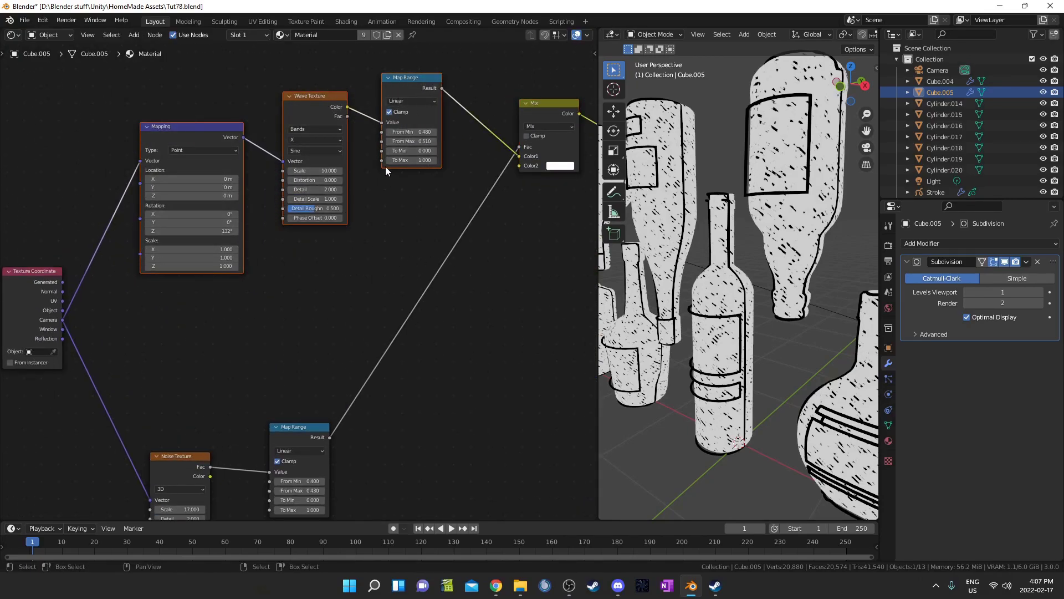
{"action": "key", "text": "shift+d"}
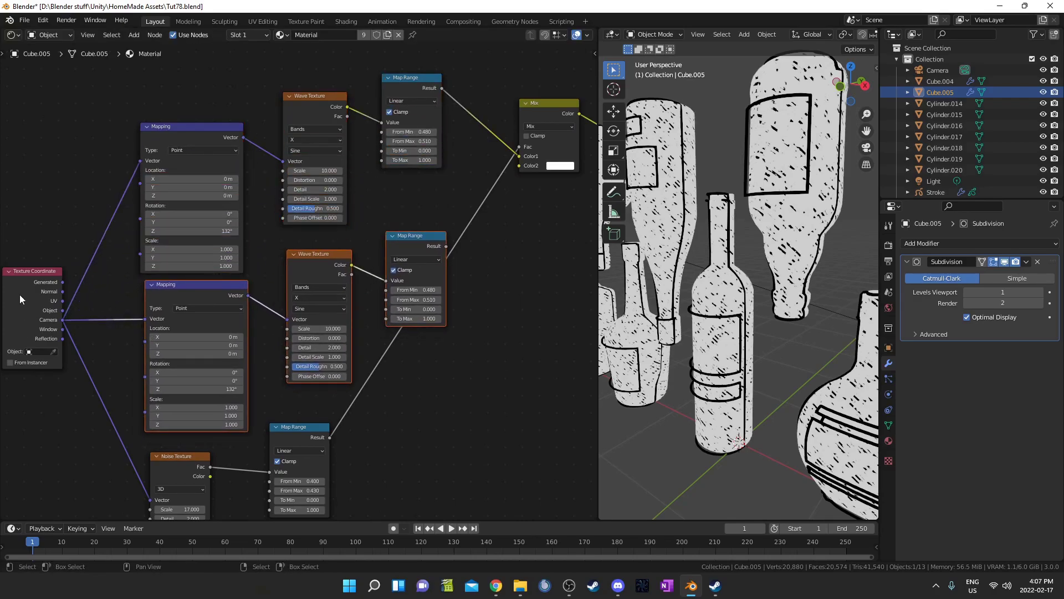
{"action": "left_click_drag", "start_coordinate": [23, 305], "coordinate": [7, 258]}
{"action": "middle_click_drag", "start_coordinate": [464, 280], "coordinate": [364, 234]}
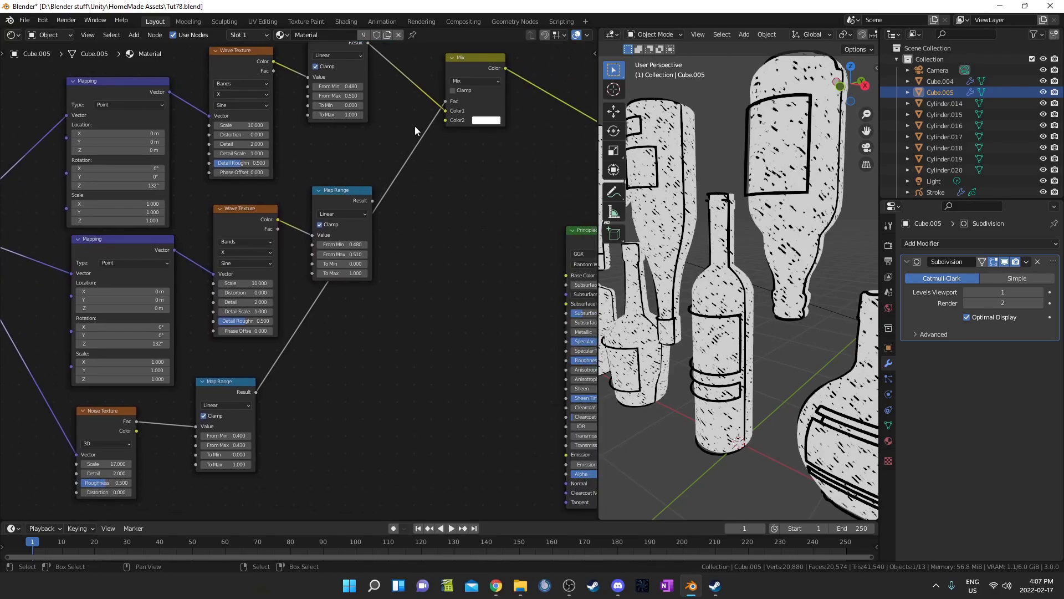
Step: Add two reroute points to the link from the noise Map Range to the Mix Fac and route it around the duplicated nodes
{"action": "right_click_drag", "start_coordinate": [415, 125], "coordinate": [462, 214], "text": "shift"}
{"action": "key", "text": "g"}
{"action": "left_click", "coordinate": [466, 202]}
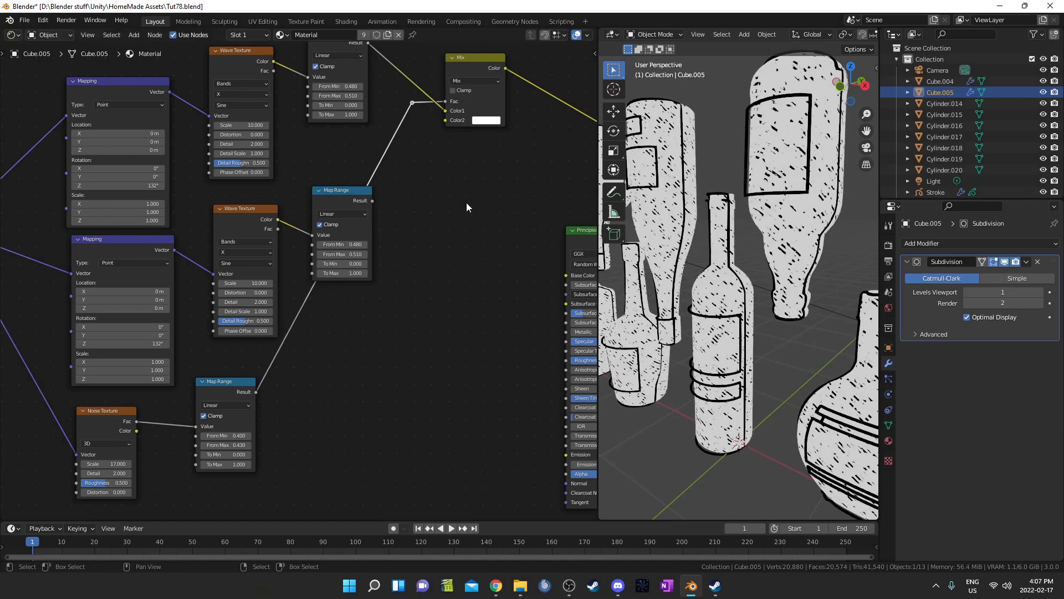
{"action": "right_click_drag", "start_coordinate": [374, 158], "coordinate": [395, 185], "text": "shift"}
{"action": "key", "text": "g"}
{"action": "left_click", "coordinate": [423, 408]}
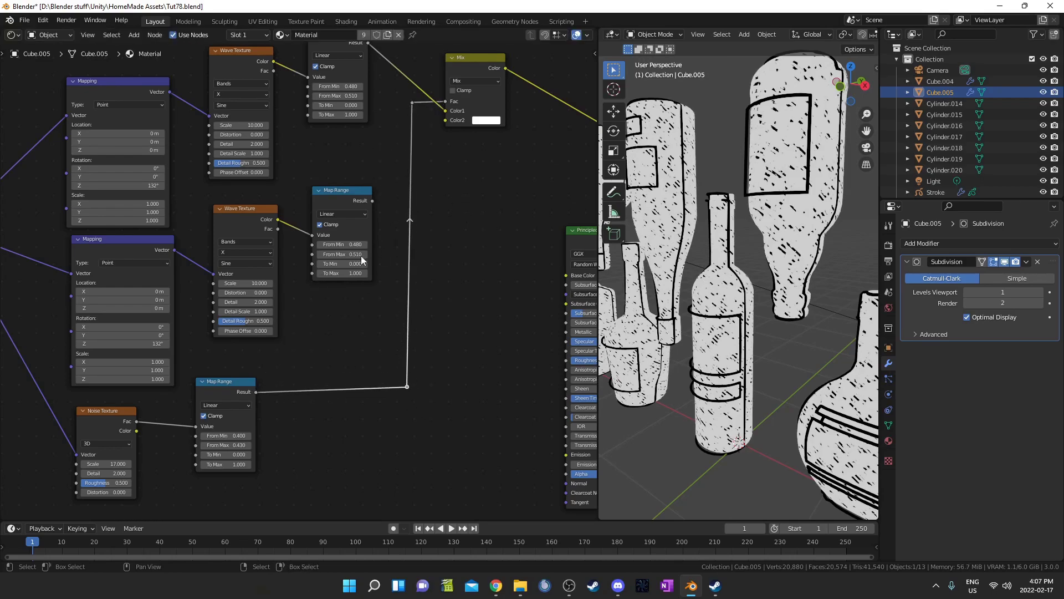
Step: Set the duplicated Mapping node's Z rotation to 160° and preview the duplicated Map Range output on the bottles
{"action": "left_click_drag", "start_coordinate": [340, 197], "coordinate": [337, 202]}
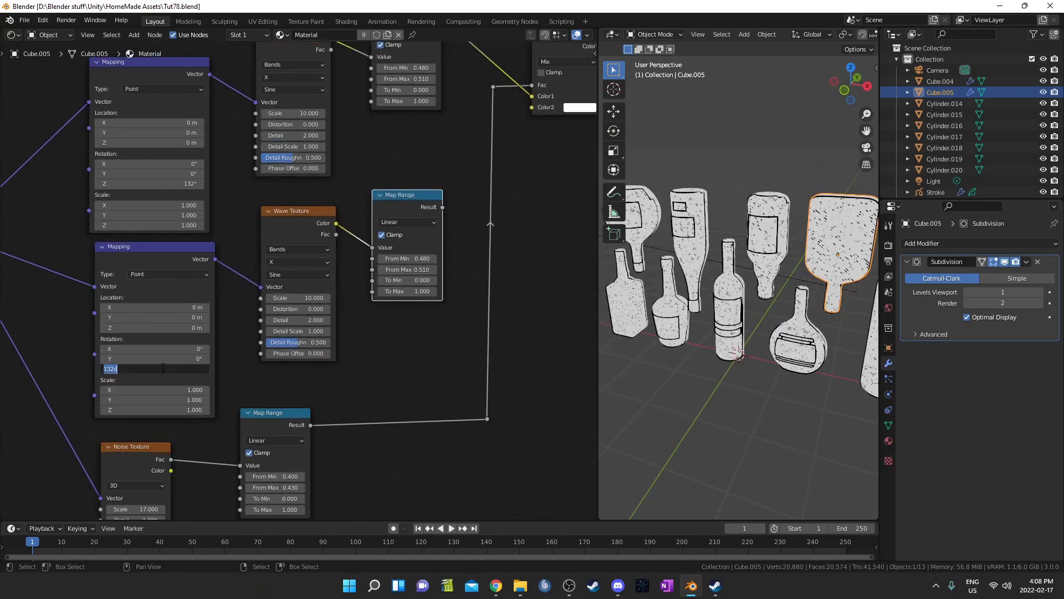
{"action": "left_click", "coordinate": [163, 368]}
{"action": "type", "text": "160"}
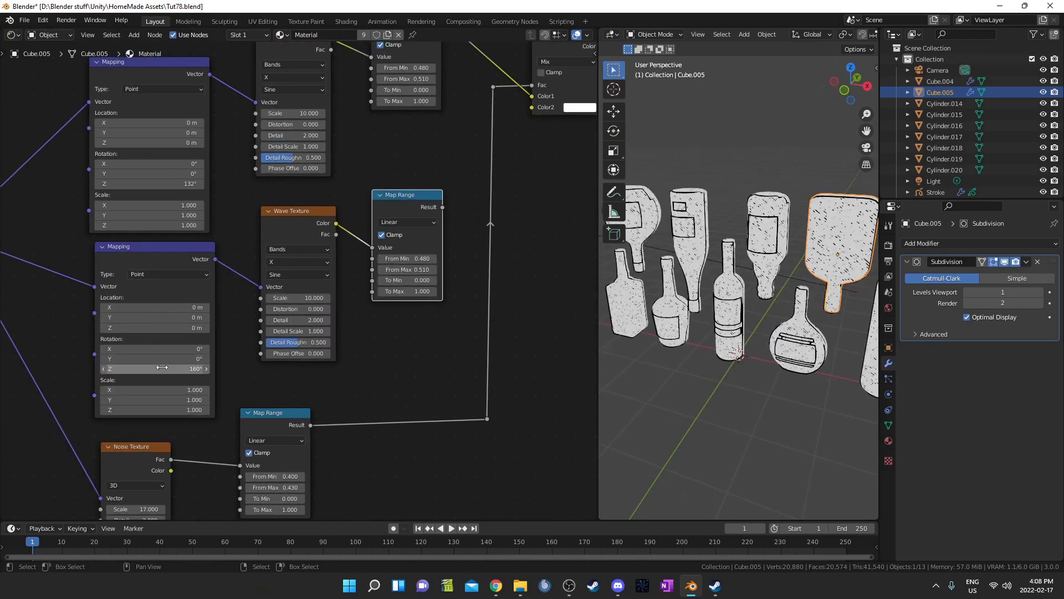
{"action": "key", "text": "Return"}
{"action": "left_click", "coordinate": [407, 201], "text": "ctrl+shift"}
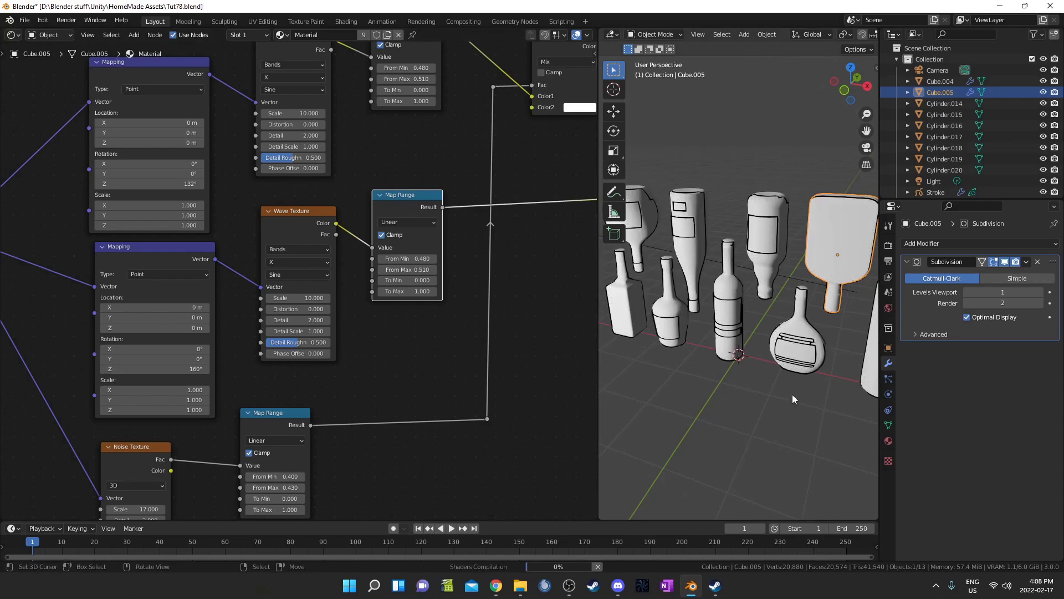
{"action": "scroll", "coordinate": [784, 388], "scroll_direction": "up", "scroll_amount": 5}
{"action": "scroll", "coordinate": [321, 340], "scroll_direction": "down", "scroll_amount": 4}
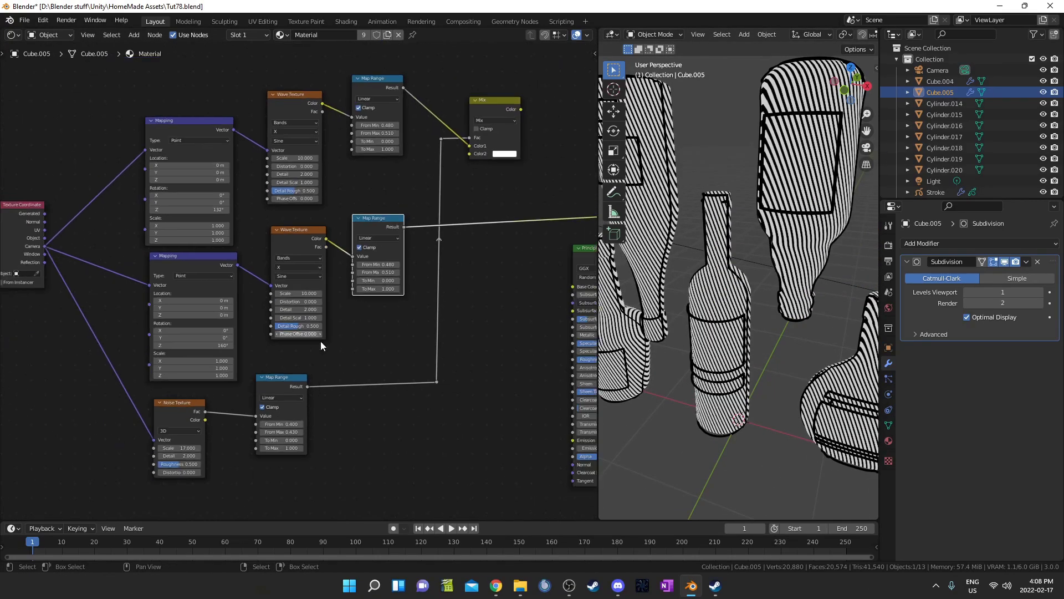
Step: Duplicate the Map Range fed by the Noise Texture, keeping its input link, and place the copy below the original
{"action": "middle_click_drag", "start_coordinate": [421, 322], "coordinate": [333, 314]}
{"action": "scroll", "coordinate": [333, 313], "scroll_direction": "up", "scroll_amount": 1}
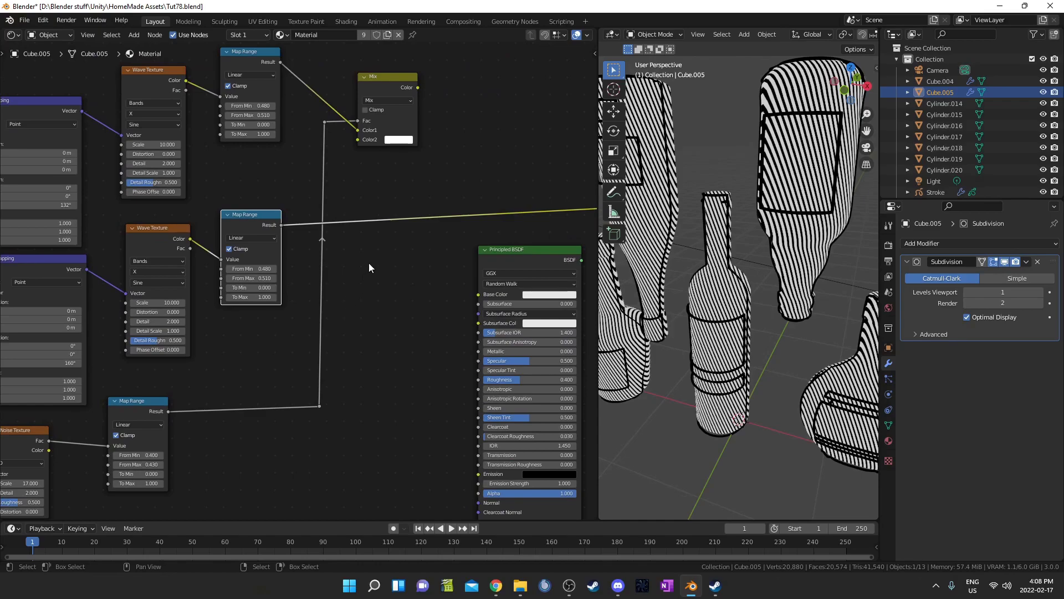
{"action": "middle_click_drag", "start_coordinate": [350, 260], "coordinate": [357, 218]}
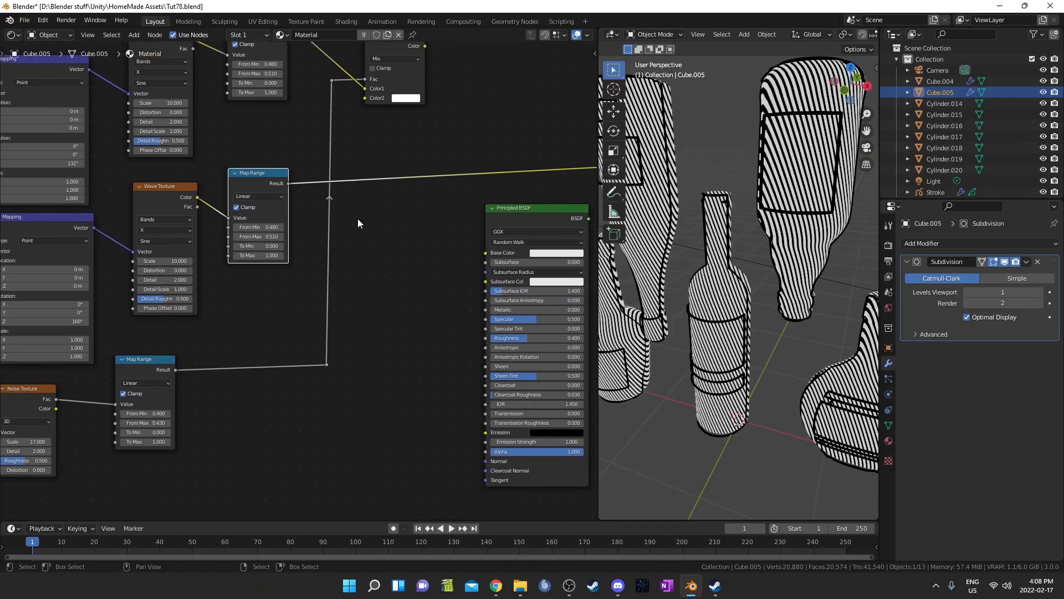
{"action": "middle_click_drag", "start_coordinate": [212, 338], "coordinate": [214, 316]}
{"action": "left_click_drag", "start_coordinate": [251, 271], "coordinate": [267, 247]}
{"action": "key", "text": "ctrl+shift+d"}
{"action": "left_click", "coordinate": [267, 344]}
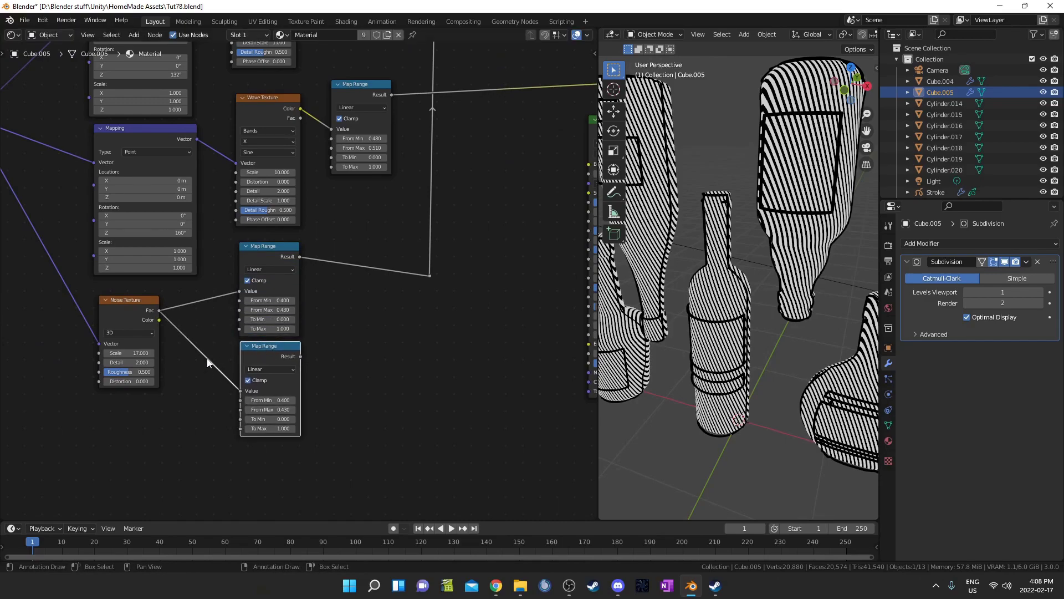
Step: Connect the Noise Texture's Color output to the duplicated Map Range's Value and preview both noise Map Range outputs on the bottles
{"action": "scroll", "coordinate": [139, 337], "scroll_direction": "up", "scroll_amount": 1}
{"action": "left_click_drag", "start_coordinate": [121, 330], "coordinate": [232, 419]}
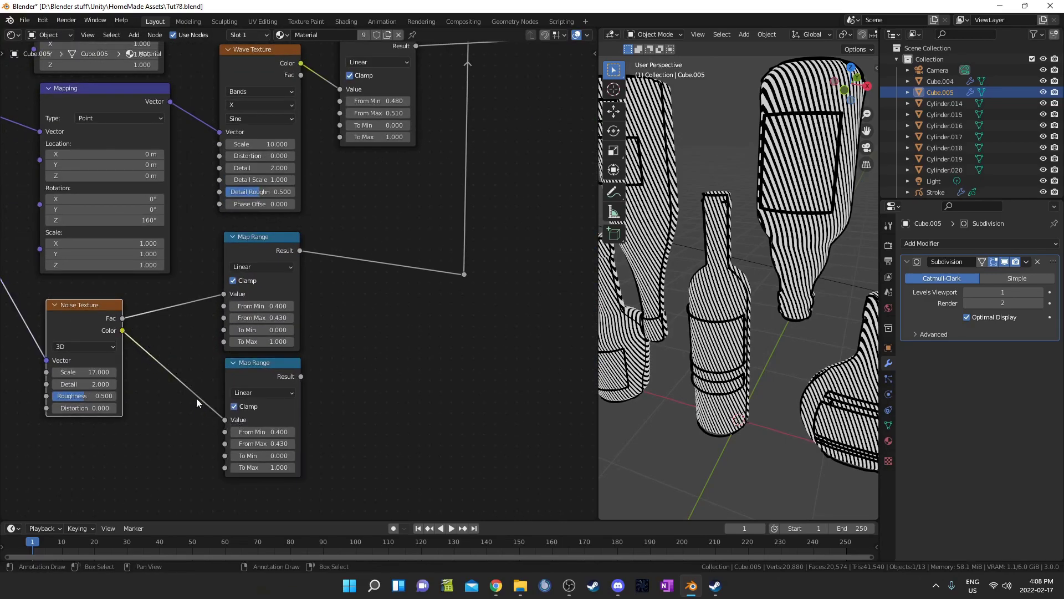
{"action": "left_click", "coordinate": [263, 240], "text": "ctrl+shift"}
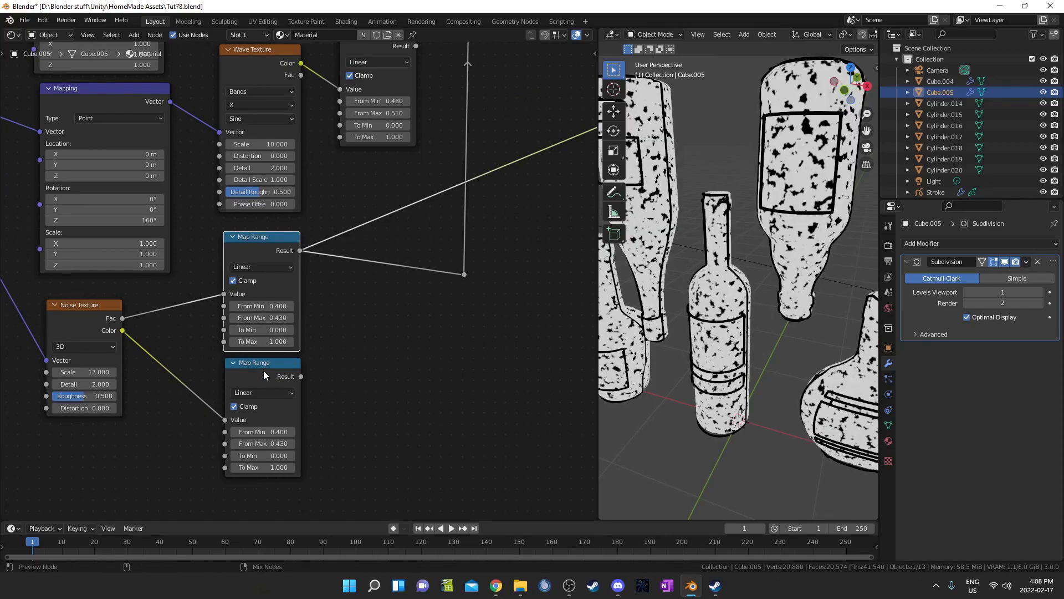
{"action": "left_click", "coordinate": [264, 370], "text": "ctrl+shift"}
{"action": "left_click", "coordinate": [271, 266], "text": "ctrl+shift"}
Step: Duplicate the Mix node below the original and connect the second wave Map Range's Result to the copy's Color1
{"action": "scroll", "coordinate": [260, 380], "scroll_direction": "down", "scroll_amount": 2}
{"action": "left_click", "coordinate": [410, 52]}
{"action": "key", "text": "shift+d"}
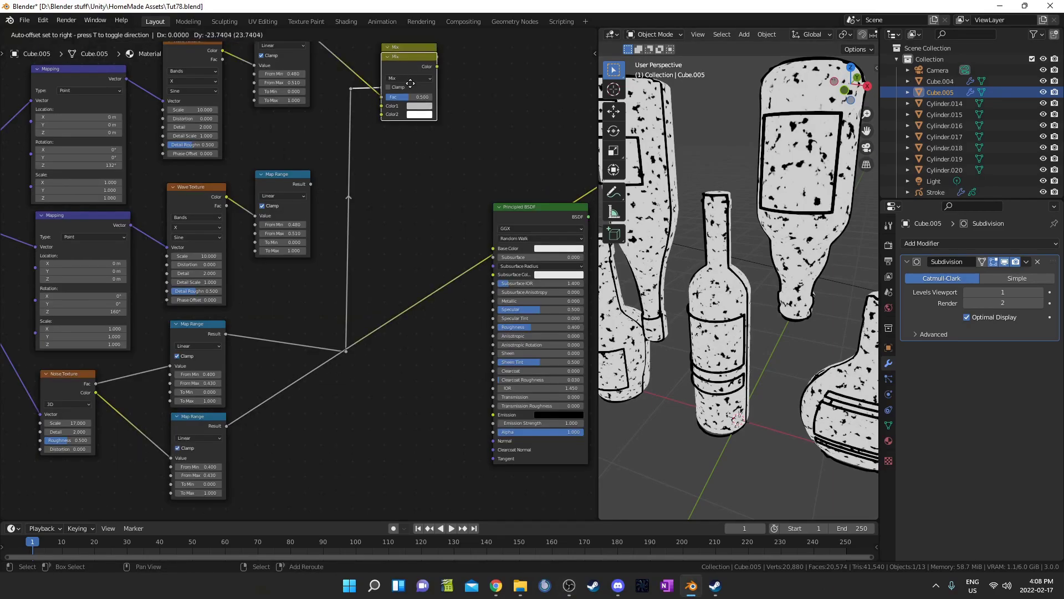
{"action": "left_click", "coordinate": [410, 183]}
{"action": "scroll", "coordinate": [408, 227], "scroll_direction": "up", "scroll_amount": 6}
{"action": "middle_click_drag", "start_coordinate": [397, 233], "coordinate": [360, 307]}
{"action": "scroll", "coordinate": [359, 307], "scroll_direction": "down", "scroll_amount": 3}
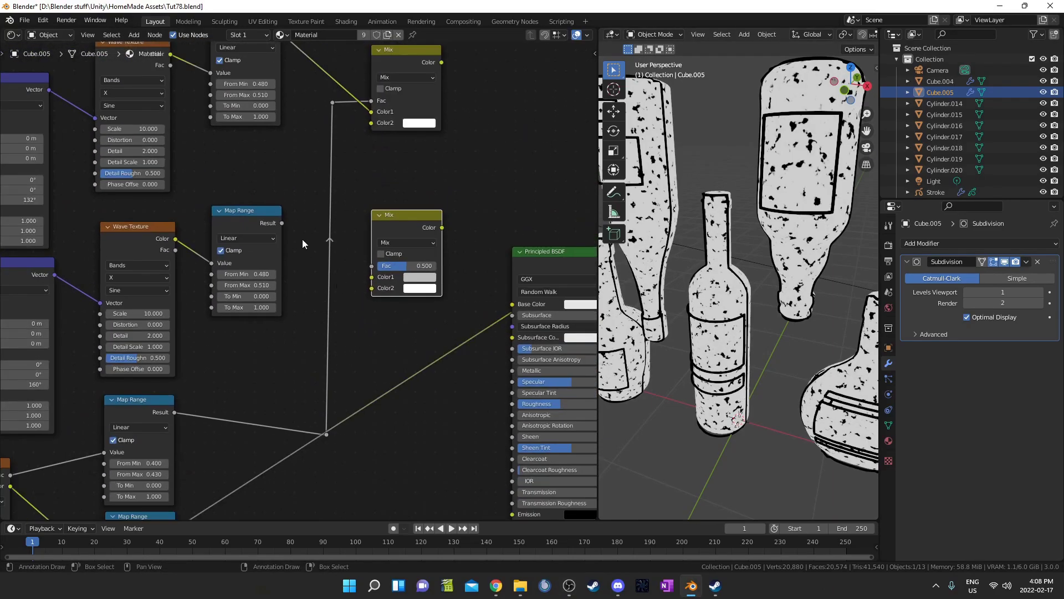
{"action": "left_click_drag", "start_coordinate": [282, 223], "coordinate": [372, 276]}
{"action": "scroll", "coordinate": [374, 278], "scroll_direction": "down", "scroll_amount": 1}
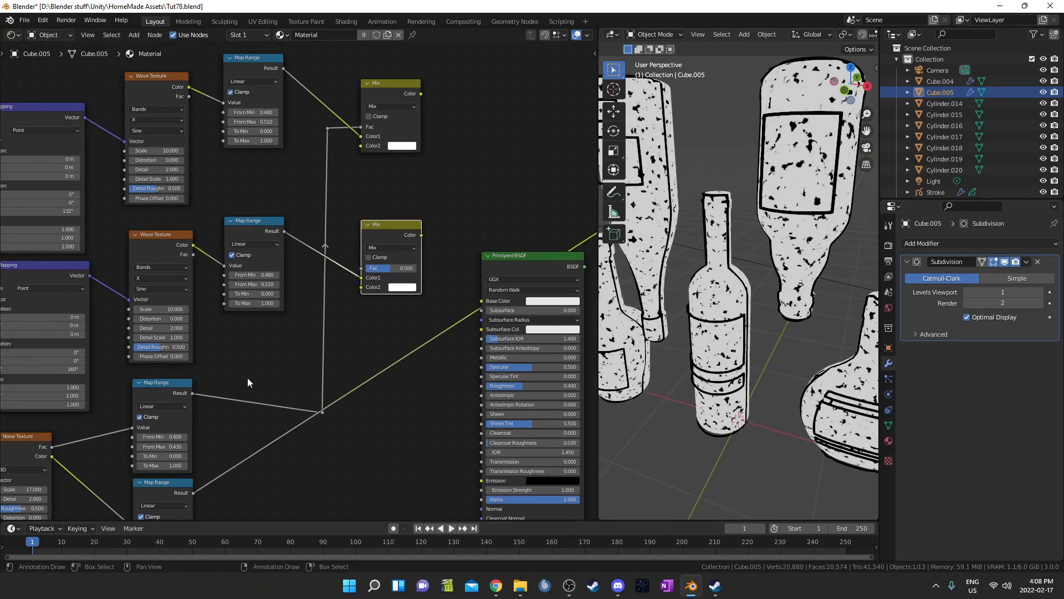
Step: Add reroute points for the duplicated noise Map Range's output and route it around the nodes to the lower Mix node's Fac
{"action": "middle_click_drag", "start_coordinate": [247, 377], "coordinate": [250, 343]}
{"action": "middle_click_drag", "start_coordinate": [360, 272], "coordinate": [356, 232]}
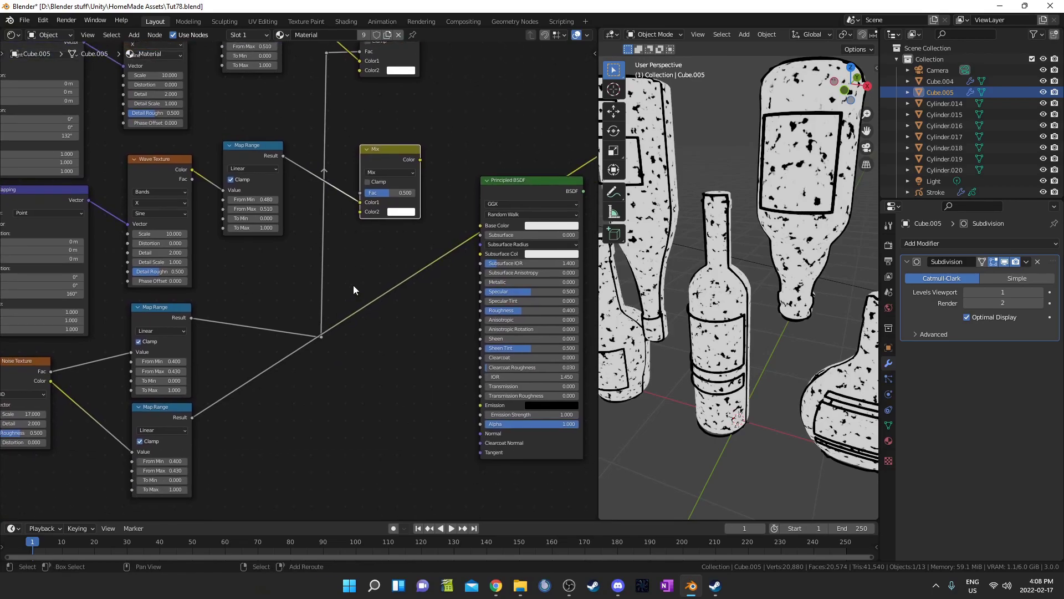
{"action": "right_click_drag", "start_coordinate": [351, 291], "coordinate": [355, 338], "text": "shift"}
{"action": "key", "text": "g"}
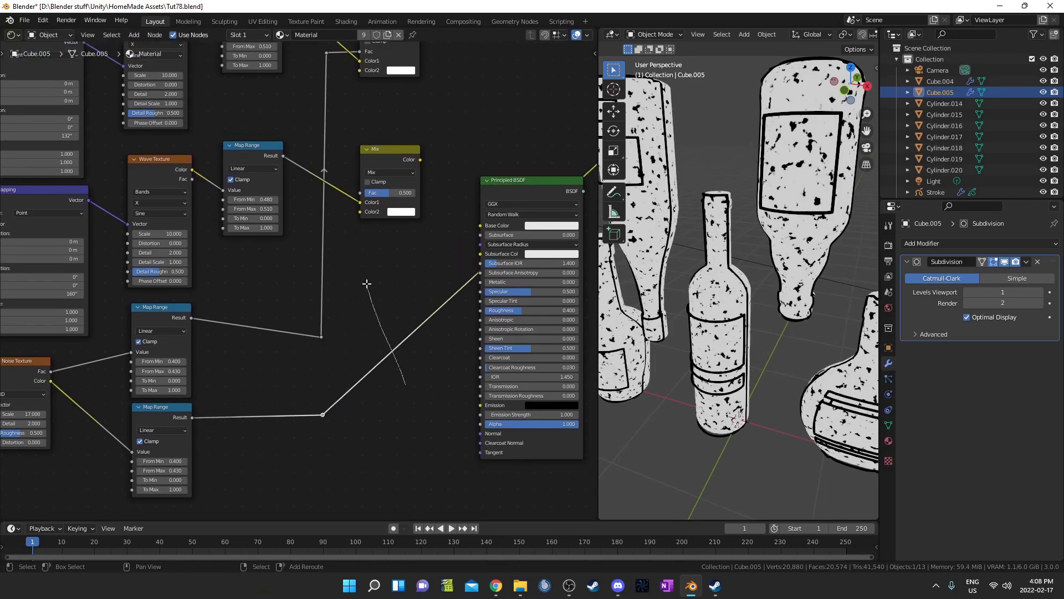
{"action": "left_click", "coordinate": [308, 80]}
{"action": "mouse_move", "coordinate": [342, 203]}
{"action": "left_mouse_down"}
{"action": "mouse_move", "coordinate": [364, 225]}
{"action": "mouse_move", "coordinate": [360, 213]}
{"action": "left_mouse_up"}
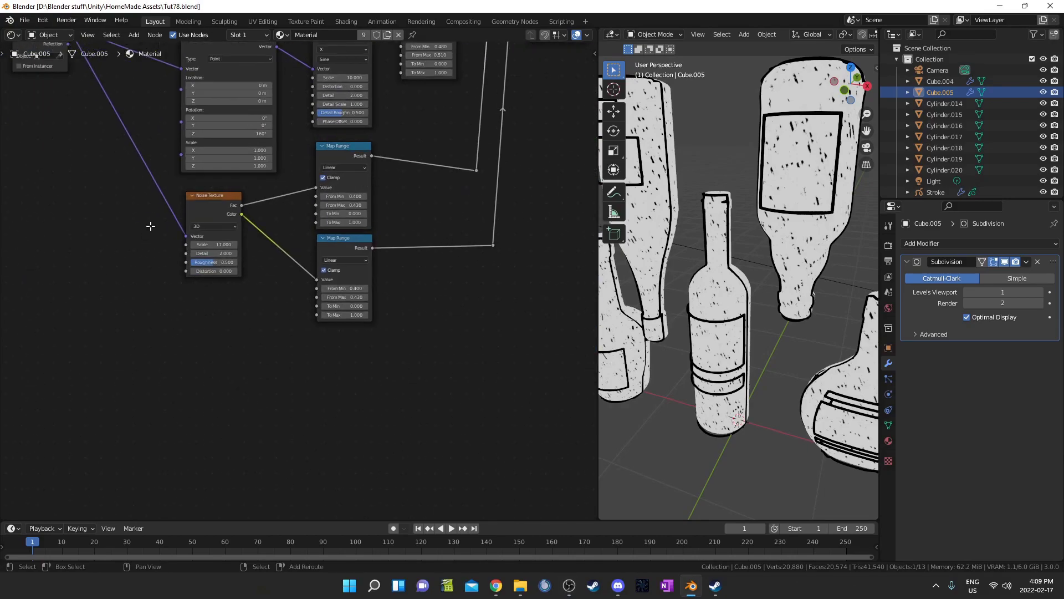
Step: Add a reroute point to the Camera coordinate link feeding the Noise Texture and move it down beside that node
{"action": "right_click_drag", "start_coordinate": [150, 226], "coordinate": [232, 198], "text": "shift"}
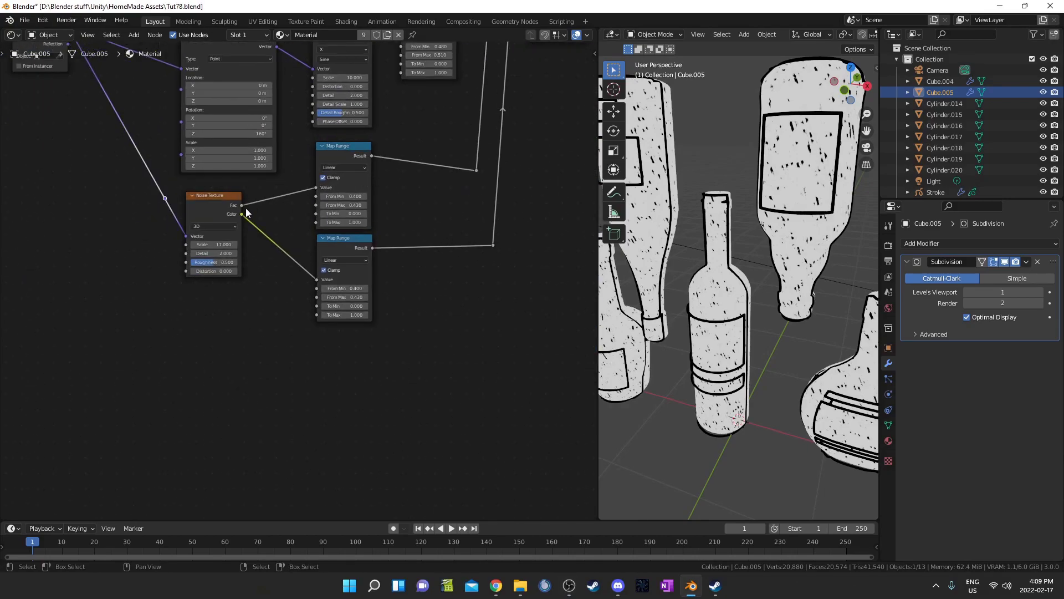
{"action": "key", "text": "g"}
{"action": "left_click", "coordinate": [195, 271]}
Step: Duplicate the Noise Texture below the original, keeping its Camera vector input, and preview the copy on the bottles
{"action": "left_click", "coordinate": [201, 213]}
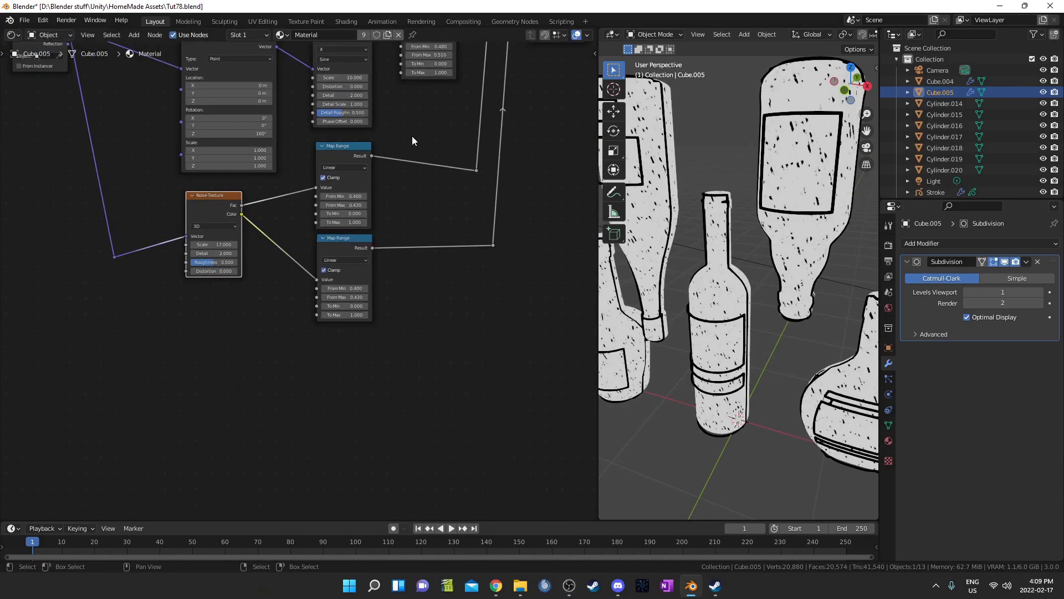
{"action": "key", "text": "shift+d"}
{"action": "left_click", "coordinate": [314, 364]}
{"action": "middle_click_drag", "start_coordinate": [297, 356], "coordinate": [210, 362]}
{"action": "left_click", "coordinate": [141, 349], "text": "ctrl+shift"}
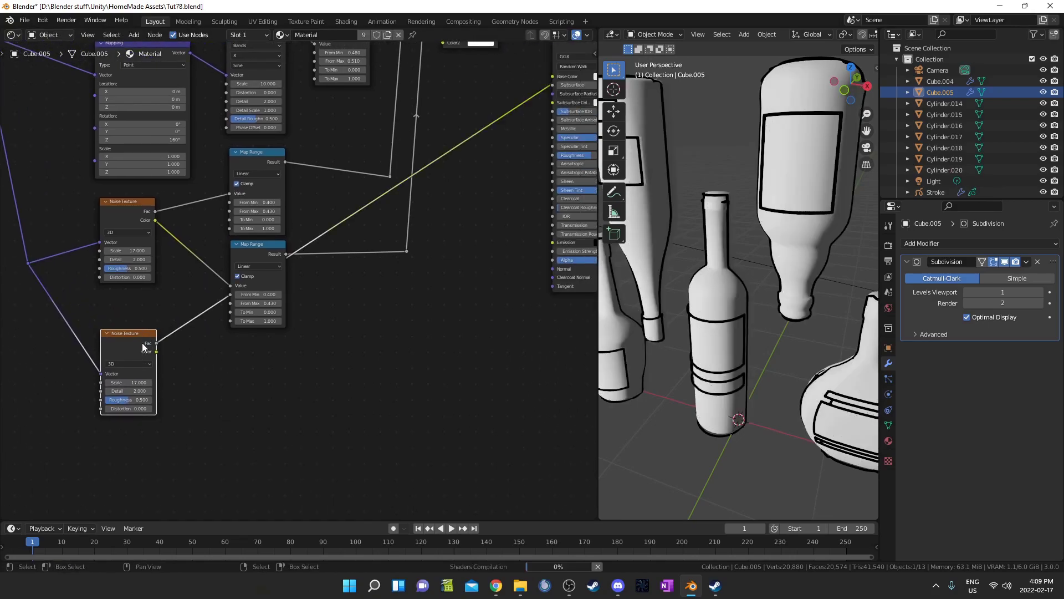
{"action": "middle_click_drag", "start_coordinate": [272, 348], "coordinate": [280, 338]}
{"action": "scroll", "coordinate": [169, 370], "scroll_direction": "up", "scroll_amount": 4}
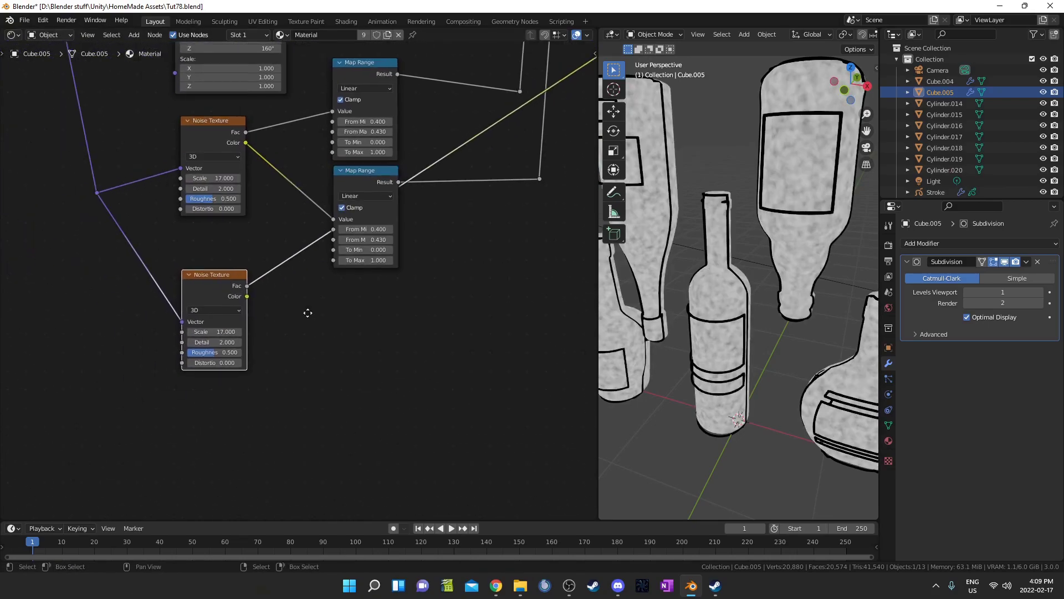
Step: Set the duplicated Noise Texture's Scale to 1
{"action": "left_click", "coordinate": [132, 370]}
{"action": "type", "text": "1"}
{"action": "key", "text": "Return"}
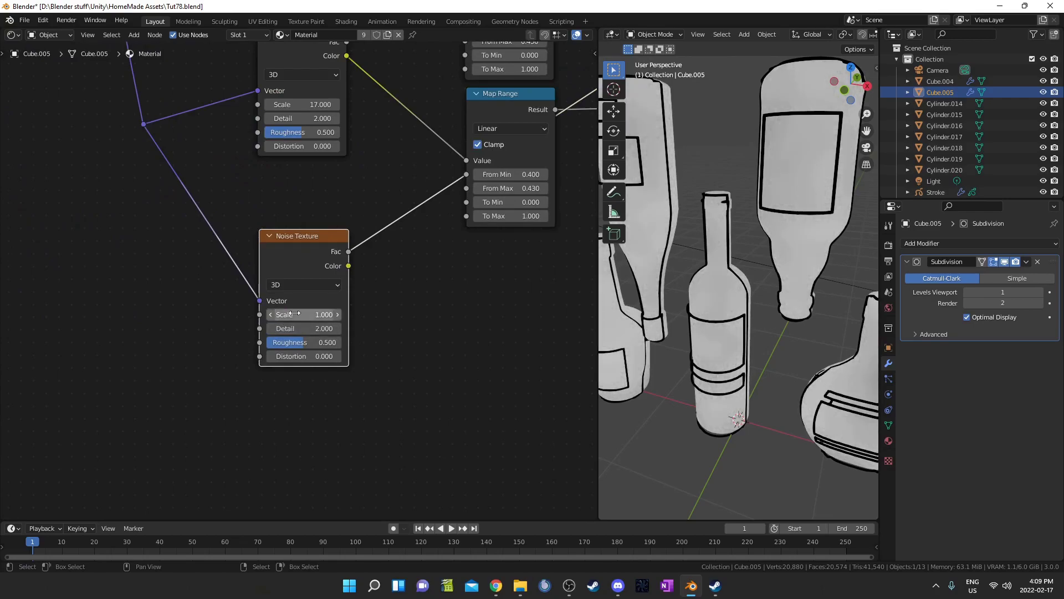
Step: Duplicate the lower noise Map Range, feed the copy from the new Noise Texture's Fac, and preview its result
{"action": "middle_click_drag", "start_coordinate": [266, 342], "coordinate": [187, 387]}
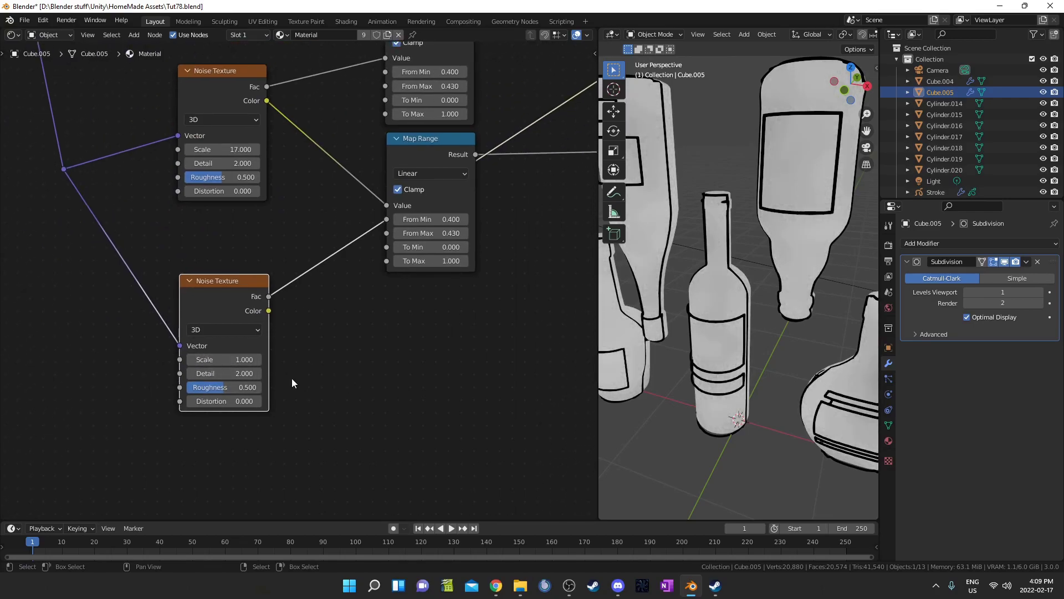
{"action": "scroll", "coordinate": [370, 234], "scroll_direction": "up", "scroll_amount": 1}
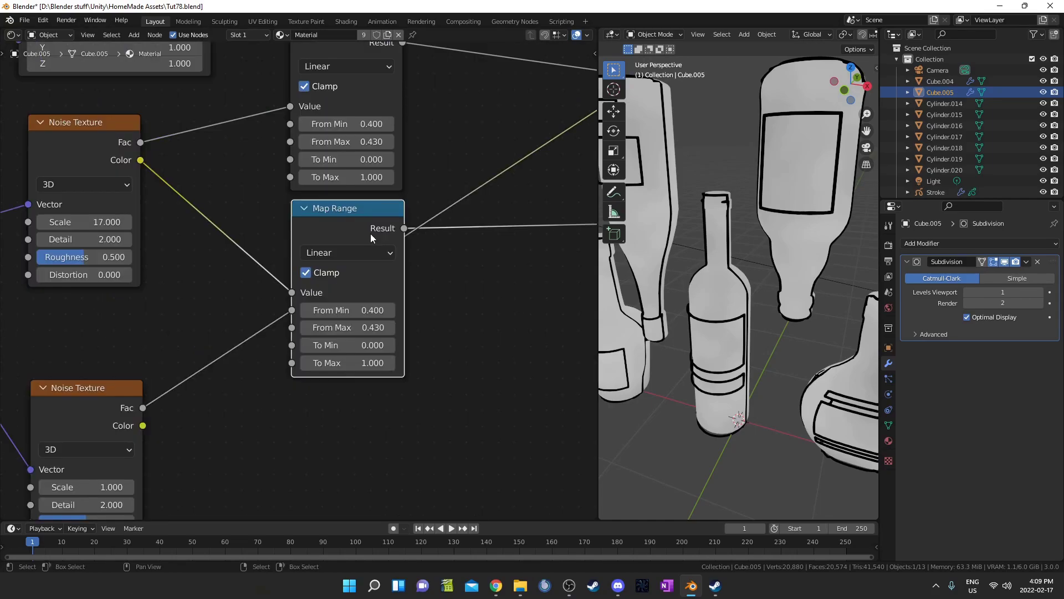
{"action": "left_click", "coordinate": [370, 234]}
{"action": "key", "text": "shift+d"}
{"action": "left_click", "coordinate": [361, 418]}
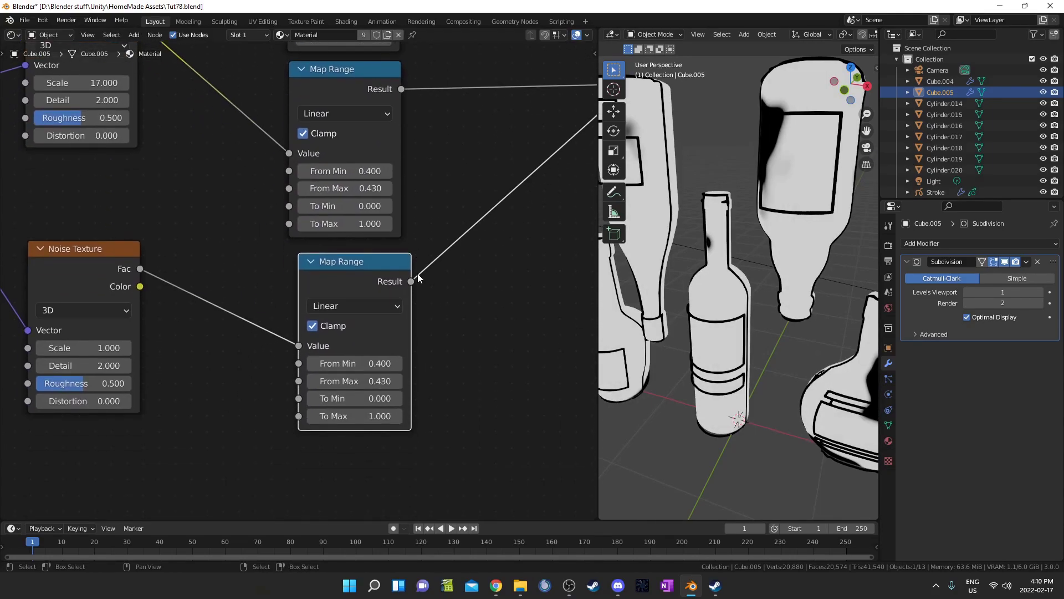
{"action": "middle_click_drag", "start_coordinate": [360, 418], "coordinate": [358, 279]}
Step: Set the newest Map Range's From Min to 0.46 and From Max to 0.52
{"action": "double_click", "coordinate": [355, 363]}
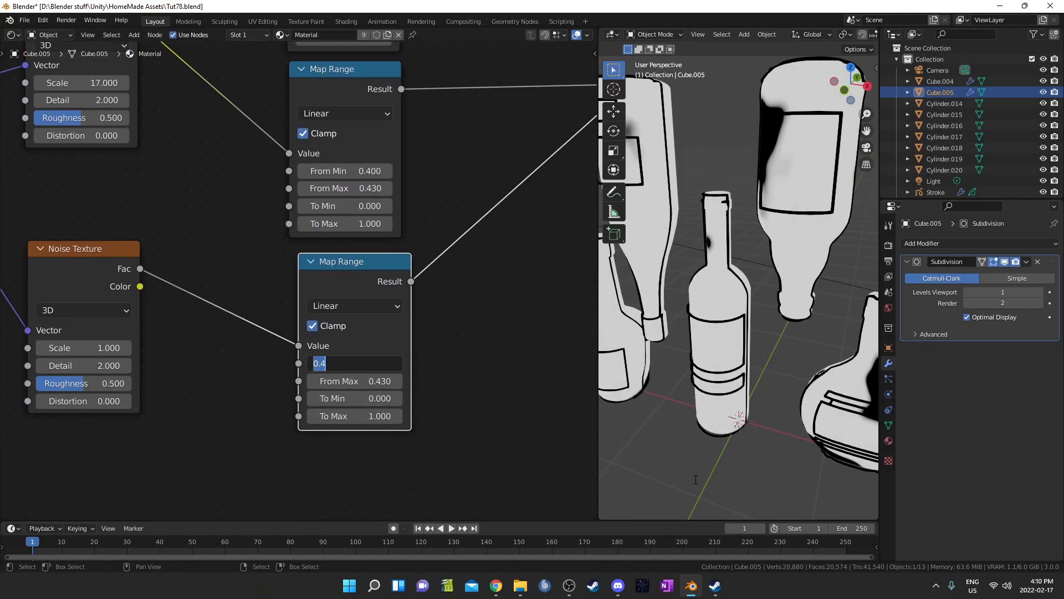
{"action": "type", "text": ".46"}
{"action": "key", "text": "Tab"}
{"action": "type", "text": "."}
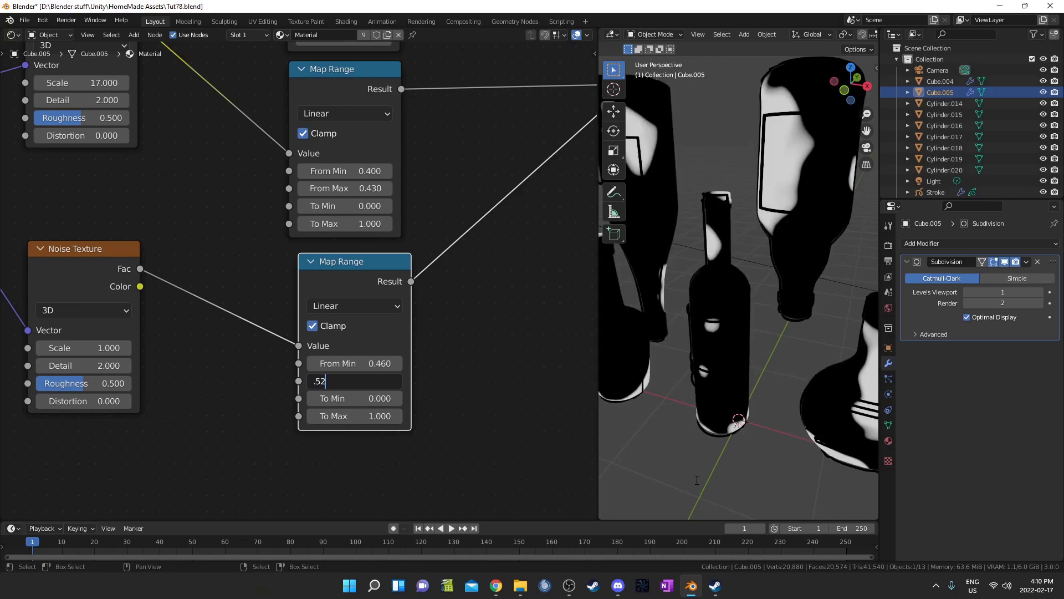
{"action": "key", "text": "Return"}
Step: Duplicate the Mix node beside the existing pair and connect the upper Mix to its Color1 and the lower Mix to Color2
{"action": "scroll", "coordinate": [381, 327], "scroll_direction": "down", "scroll_amount": 5}
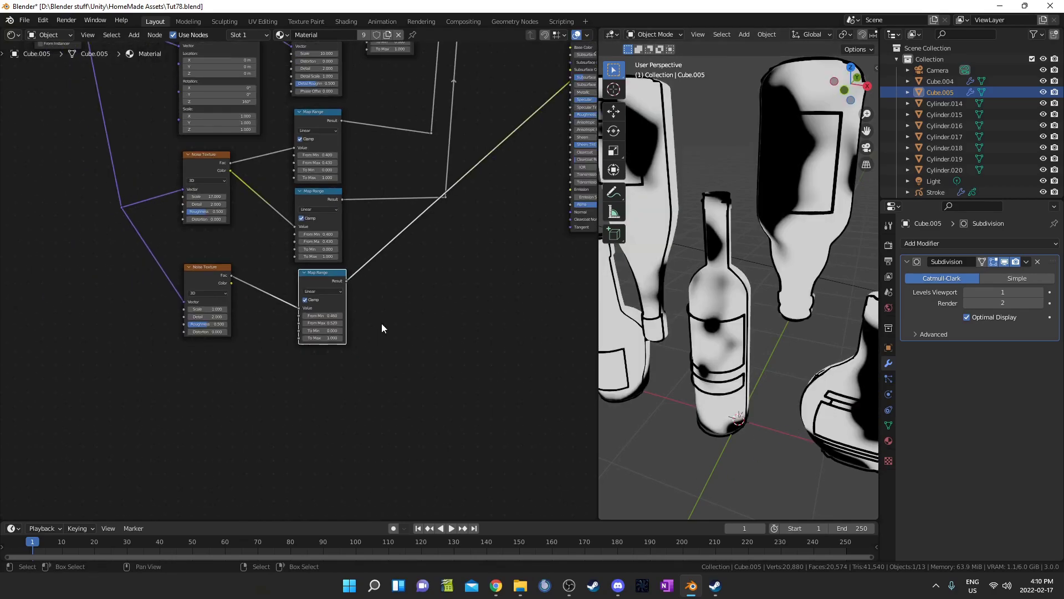
{"action": "scroll", "coordinate": [392, 358], "scroll_direction": "down", "scroll_amount": 5}
{"action": "middle_click_drag", "start_coordinate": [468, 283], "coordinate": [423, 334]}
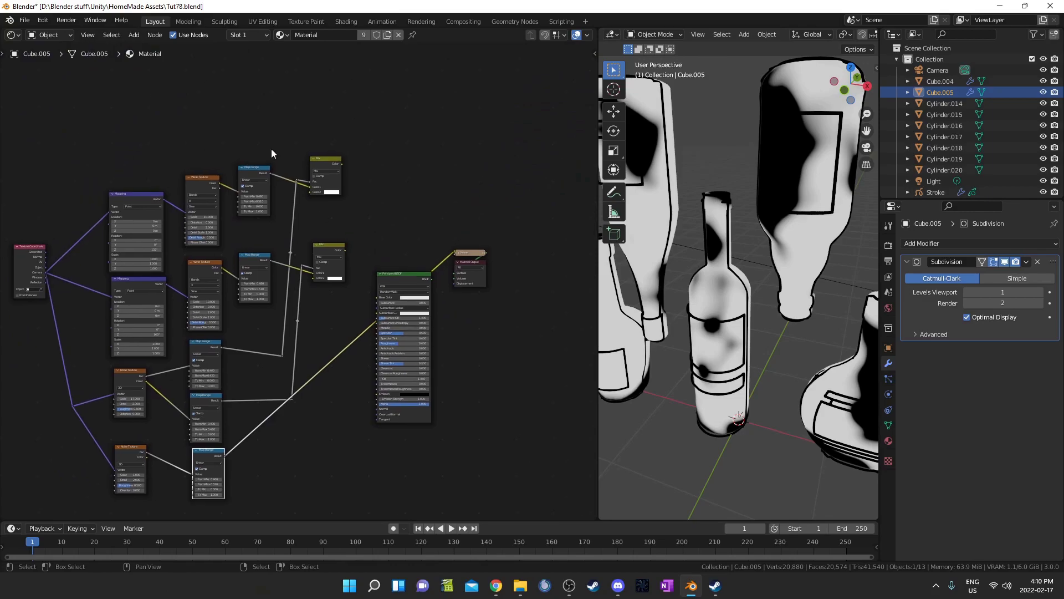
{"action": "left_click", "coordinate": [317, 167]}
{"action": "key", "text": "shift+d"}
{"action": "left_click", "coordinate": [386, 216]}
{"action": "scroll", "coordinate": [387, 215], "scroll_direction": "up", "scroll_amount": 3}
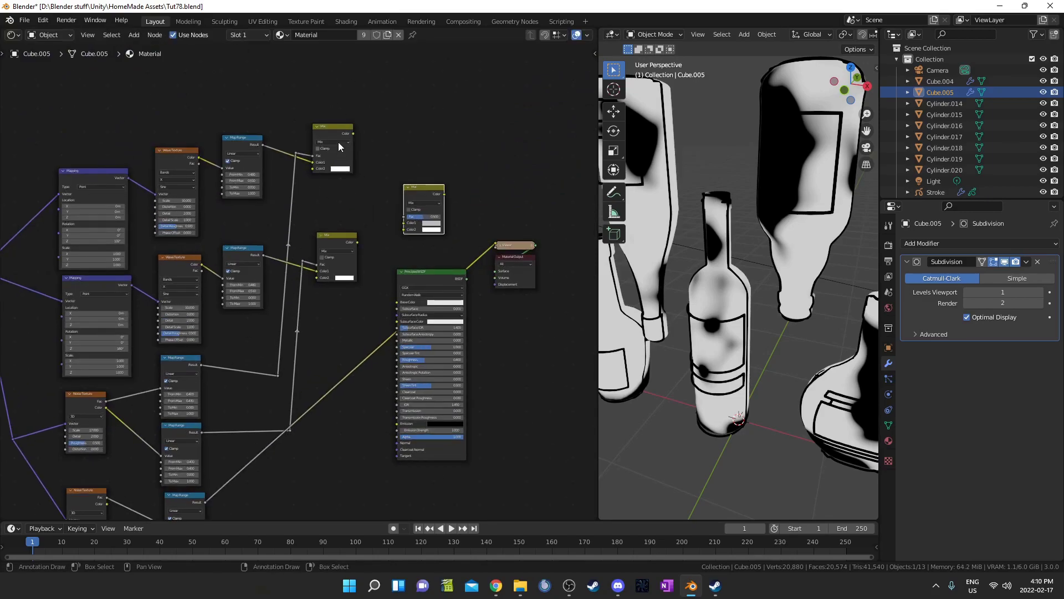
{"action": "right_click_drag", "start_coordinate": [338, 142], "coordinate": [396, 176], "text": "alt"}
{"action": "scroll", "coordinate": [365, 248], "scroll_direction": "up", "scroll_amount": 1}
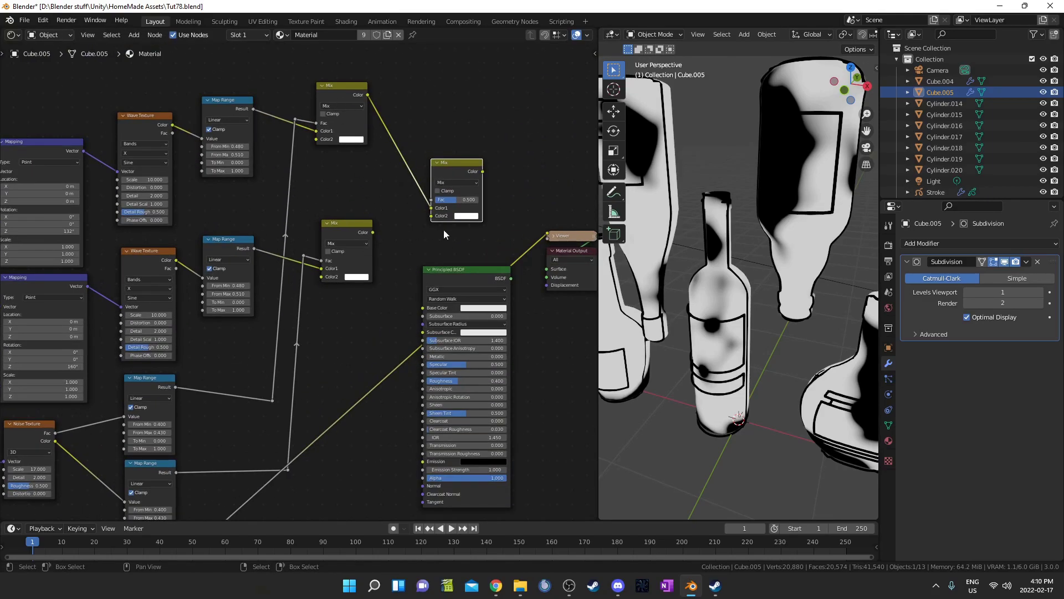
{"action": "right_click_drag", "start_coordinate": [364, 264], "coordinate": [433, 219], "text": "alt"}
Step: Route the lowest Map Range's output through reroute points to the final Mix node's Fac and preview that Mix on the bottles
{"action": "scroll", "coordinate": [340, 361], "scroll_direction": "down", "scroll_amount": 2}
{"action": "middle_click_drag", "start_coordinate": [340, 362], "coordinate": [374, 290]}
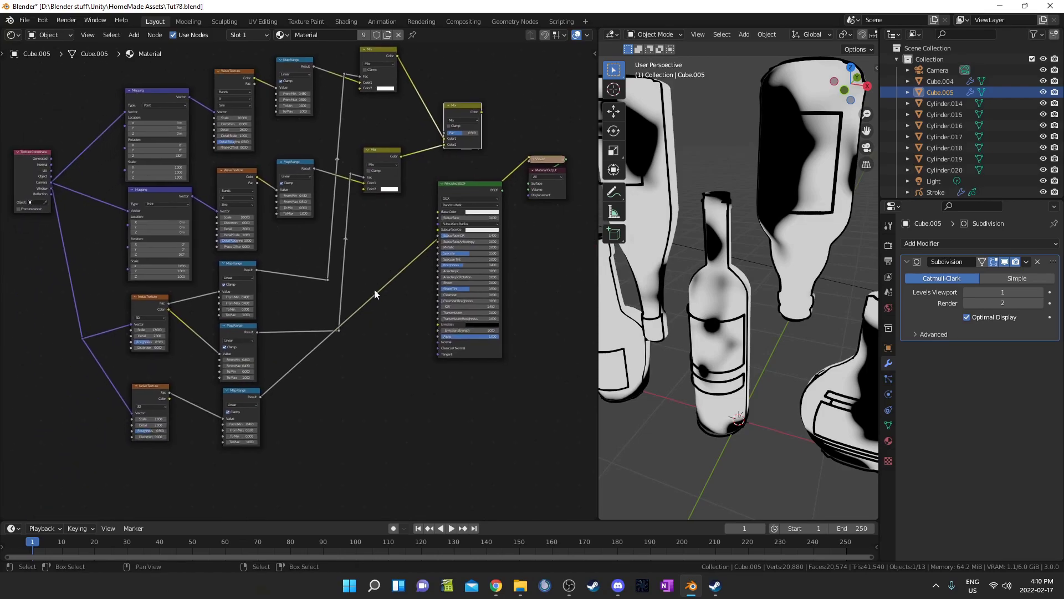
{"action": "key", "text": "g"}
{"action": "left_click", "coordinate": [383, 388]}
{"action": "middle_click_drag", "start_coordinate": [388, 381], "coordinate": [366, 434]}
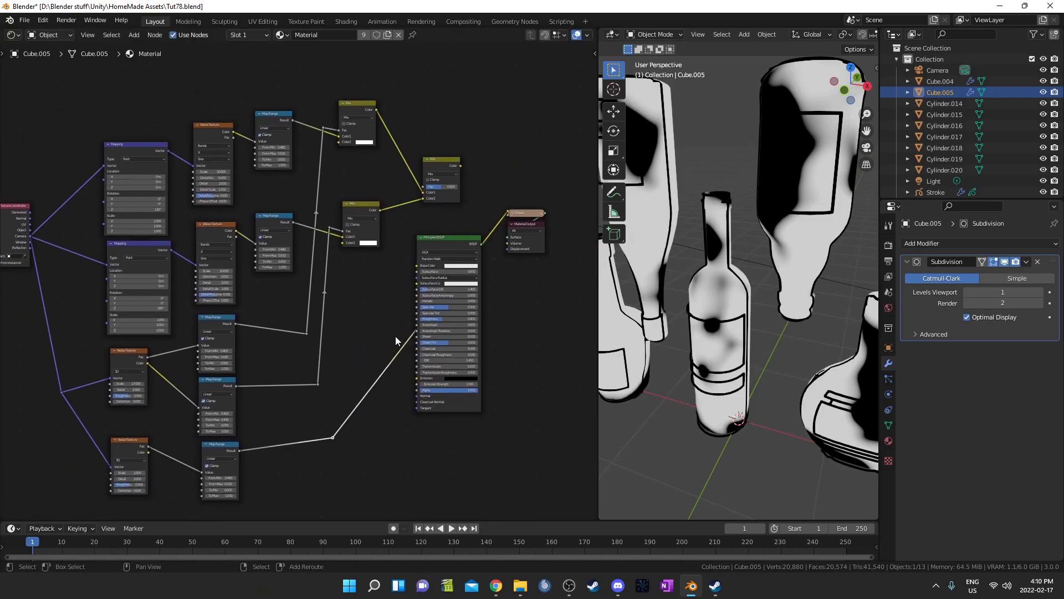
{"action": "right_click_drag", "start_coordinate": [395, 337], "coordinate": [399, 366], "text": "shift"}
{"action": "key", "text": "g"}
{"action": "left_click", "coordinate": [392, 195]}
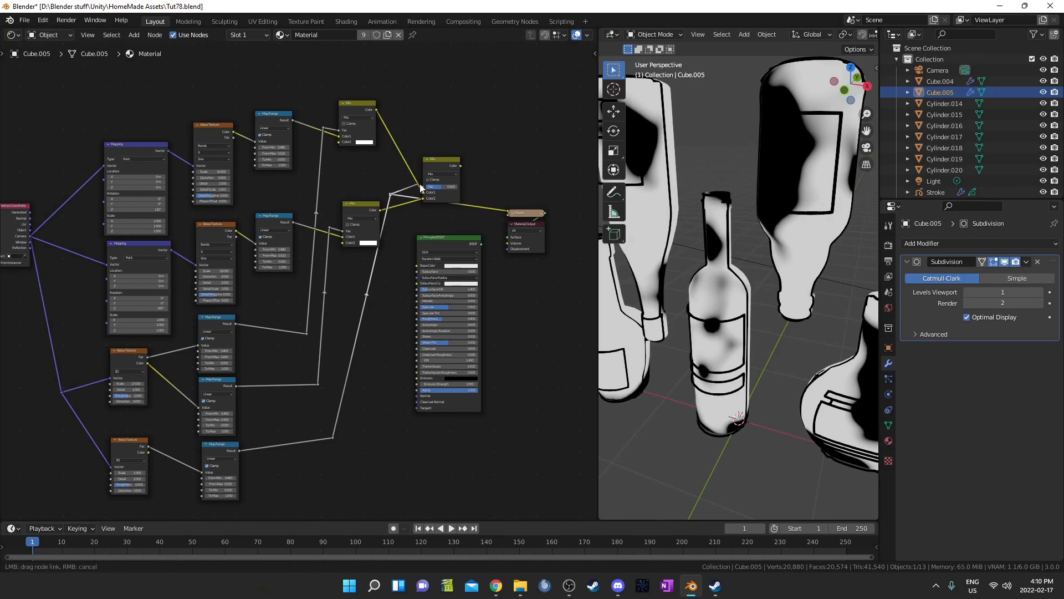
{"action": "left_click", "coordinate": [443, 168], "text": "ctrl+shift"}
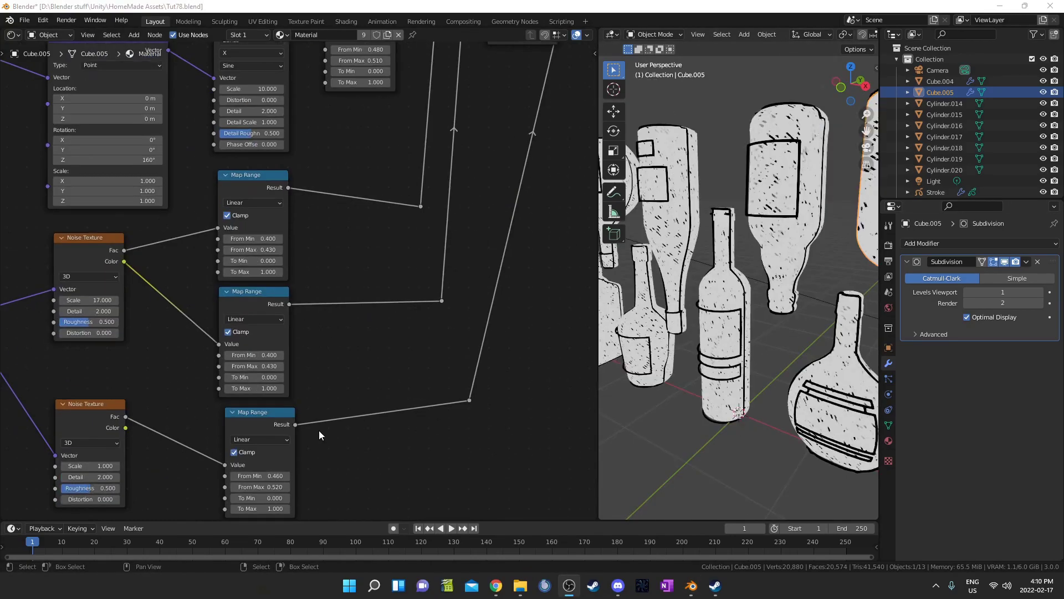
Step: Detach the lowest Map Range and insert a ColorRamp on the link from the lower Noise Texture to the final Mix Fac
{"action": "scroll", "coordinate": [327, 355], "scroll_direction": "up", "scroll_amount": 4}
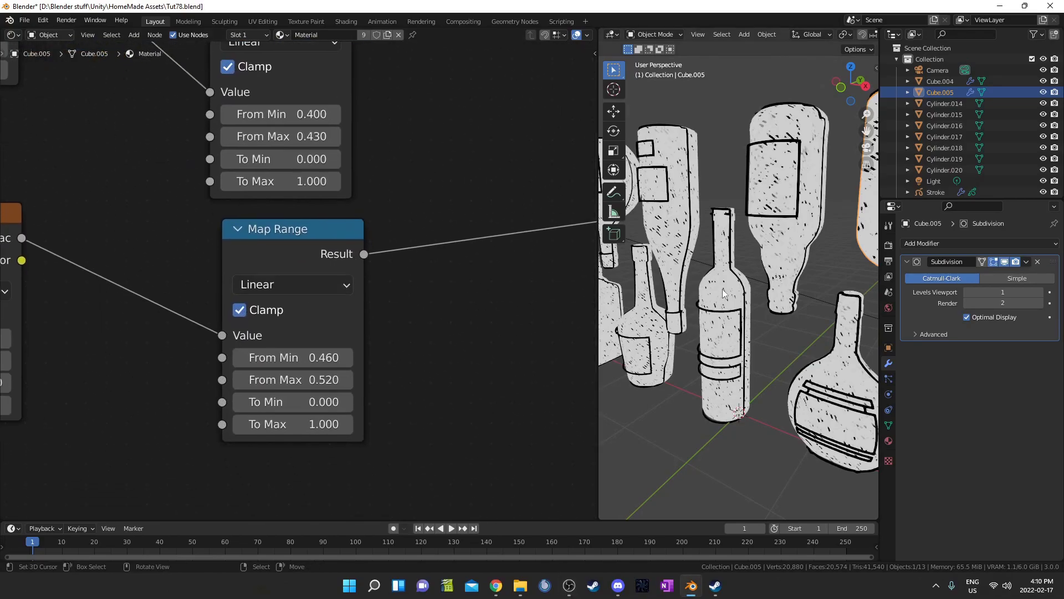
{"action": "scroll", "coordinate": [738, 306], "scroll_direction": "up", "scroll_amount": 2}
{"action": "scroll", "coordinate": [360, 327], "scroll_direction": "down", "scroll_amount": 2}
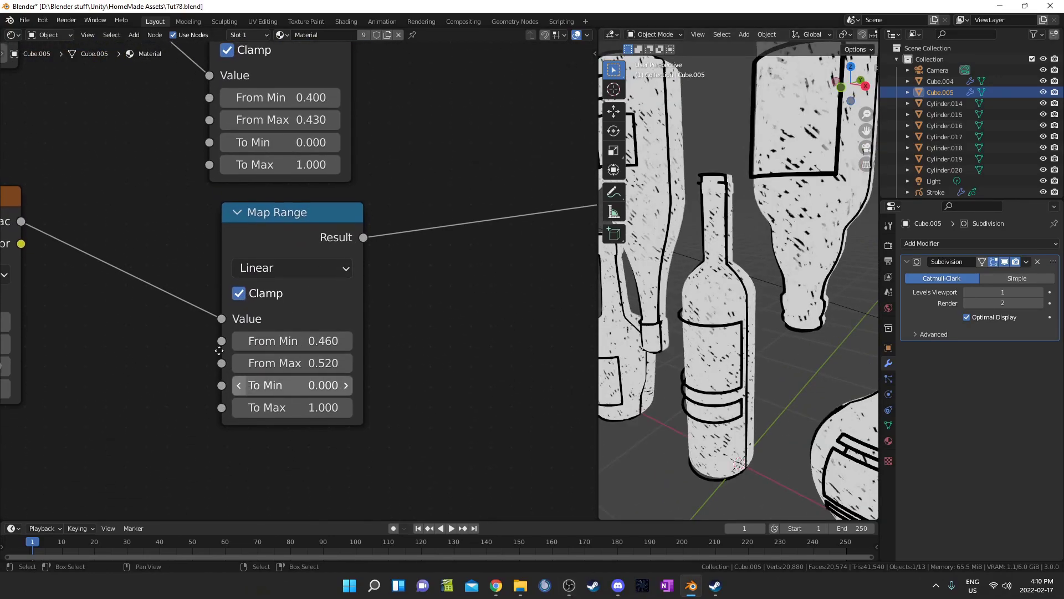
{"action": "left_click_drag", "start_coordinate": [270, 202], "coordinate": [189, 327], "text": "alt"}
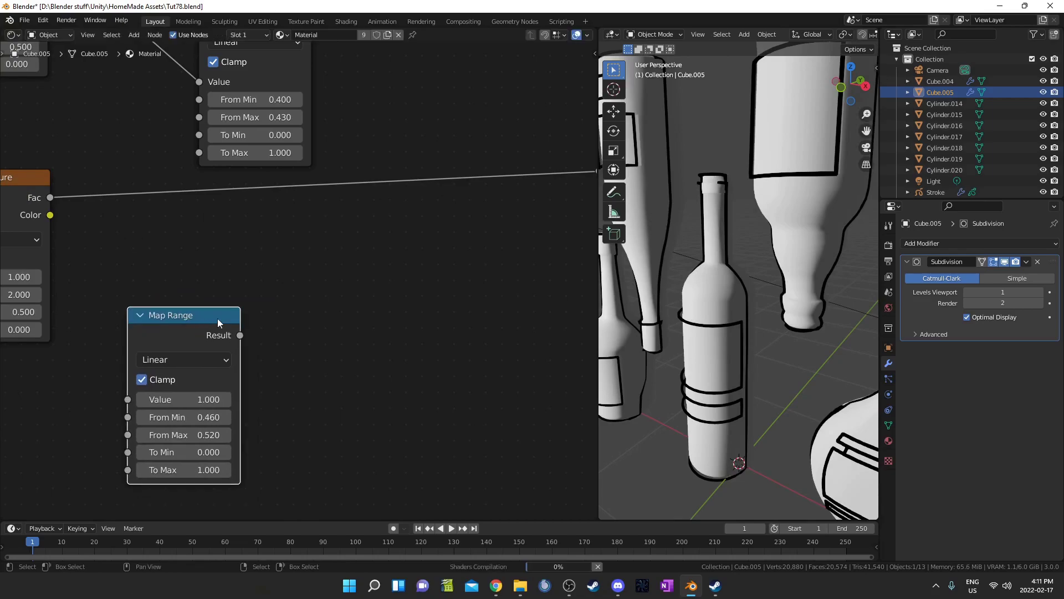
{"action": "key", "text": "shift+a"}
{"action": "type", "text": "co"}
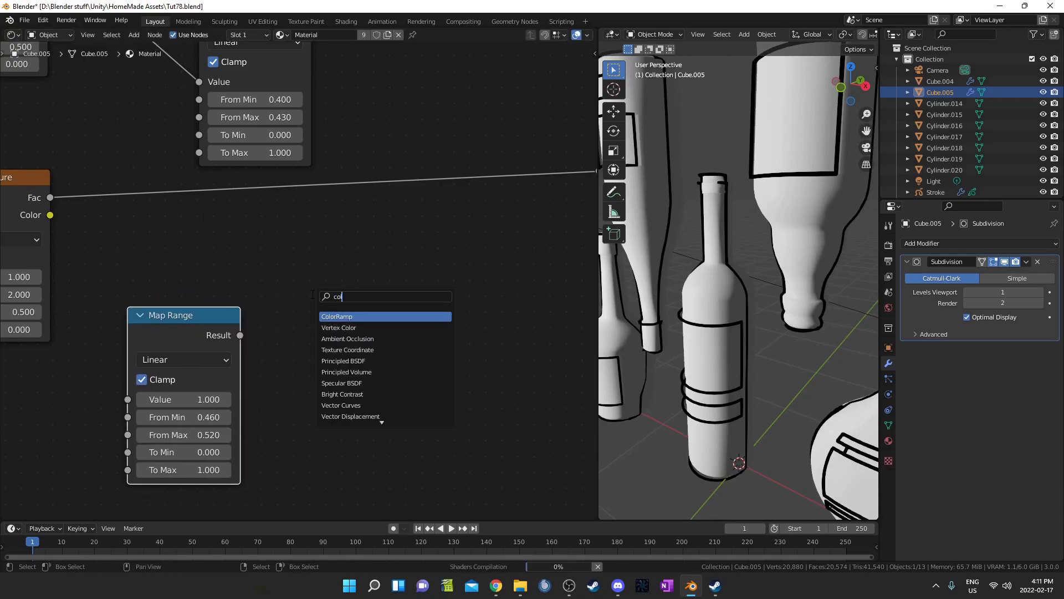
{"action": "key", "text": "Return"}
{"action": "left_click", "coordinate": [304, 173]}
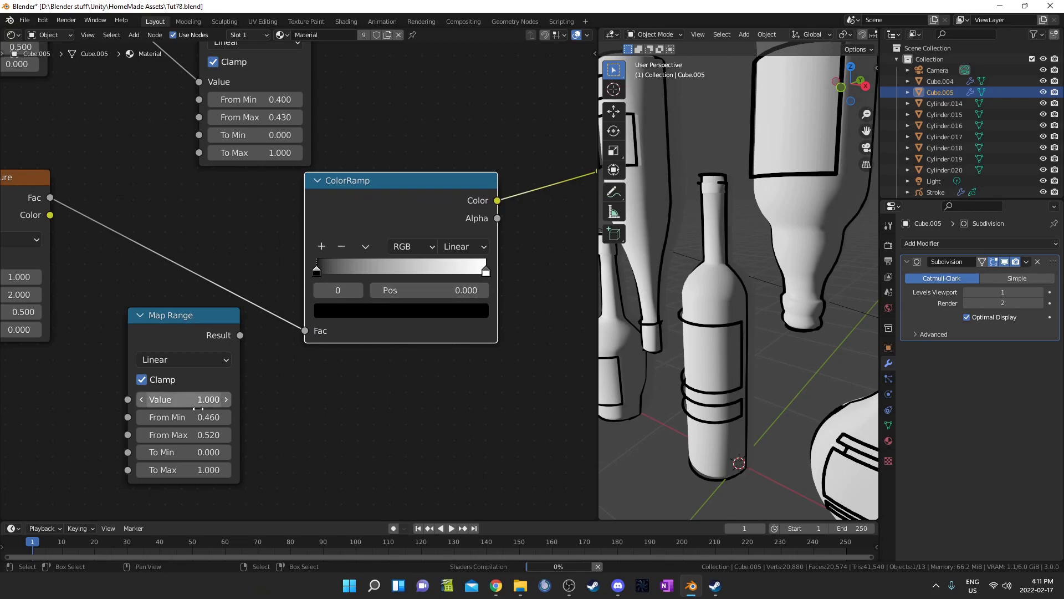
Step: Set the ColorRamp's black stop position to 0.46
{"action": "left_click", "coordinate": [422, 287]}
{"action": "type", "text": ".46"}
{"action": "key", "text": "Return"}
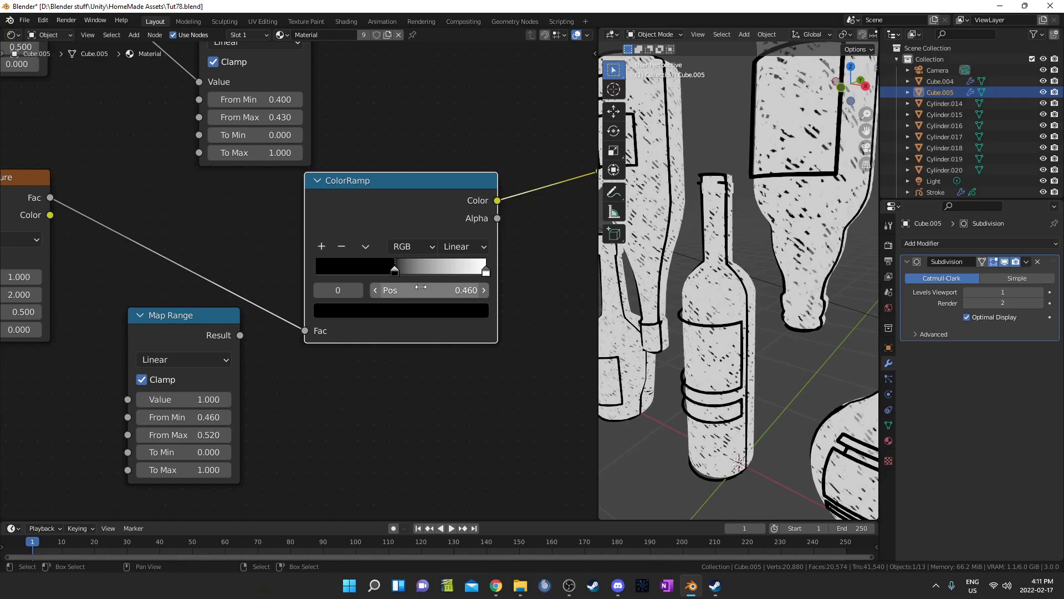
Step: Set the ColorRamp's white stop position to 0.52
{"action": "left_click", "coordinate": [486, 271]}
{"action": "left_click", "coordinate": [450, 292]}
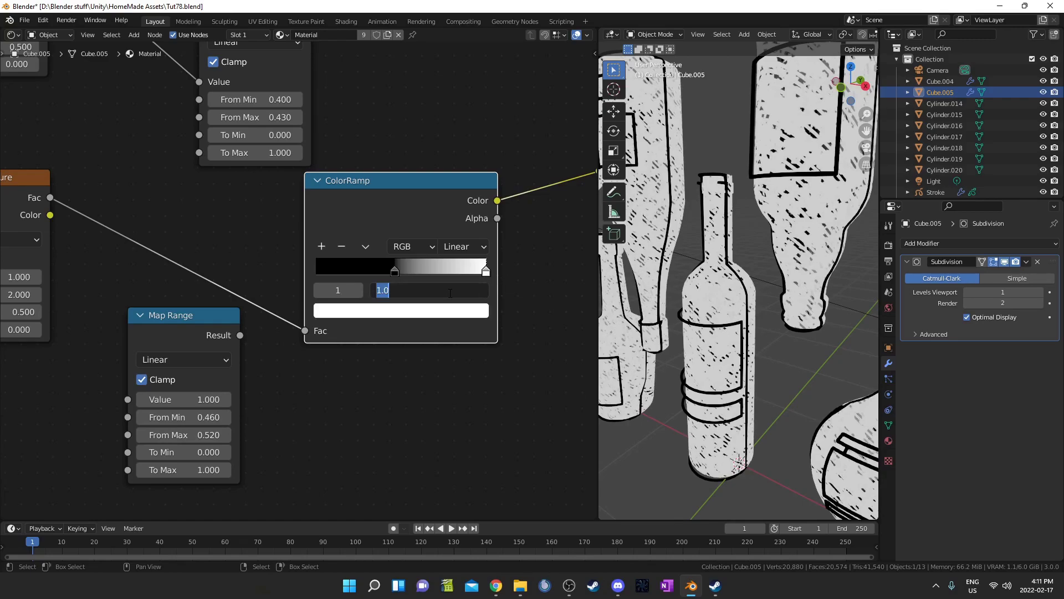
{"action": "type", "text": ".52"}
{"action": "key", "text": "Return"}
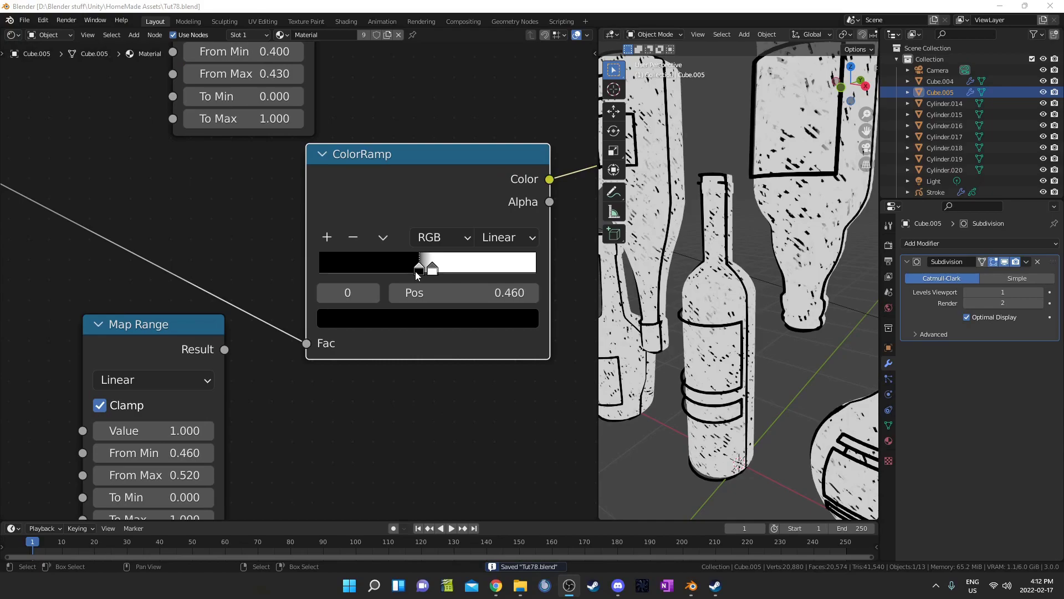
Step: Shift both ColorRamp stops toward the dark end and set the black stop's position to 0.41
{"action": "mouse_move", "coordinate": [416, 271]}
{"action": "left_mouse_down"}
{"action": "mouse_move", "coordinate": [404, 269]}
{"action": "mouse_move", "coordinate": [420, 271]}
{"action": "left_mouse_up"}
{"action": "left_click", "coordinate": [422, 269]}
{"action": "left_click", "coordinate": [406, 269]}
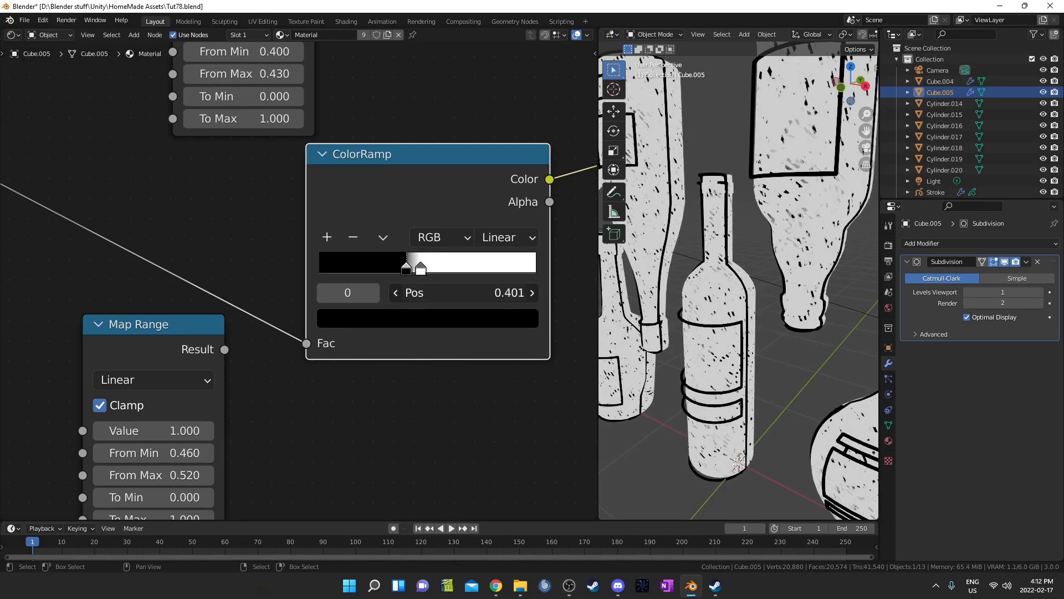
{"action": "double_click", "coordinate": [439, 286]}
{"action": "type", "text": ".41"}
{"action": "key", "text": "Return"}
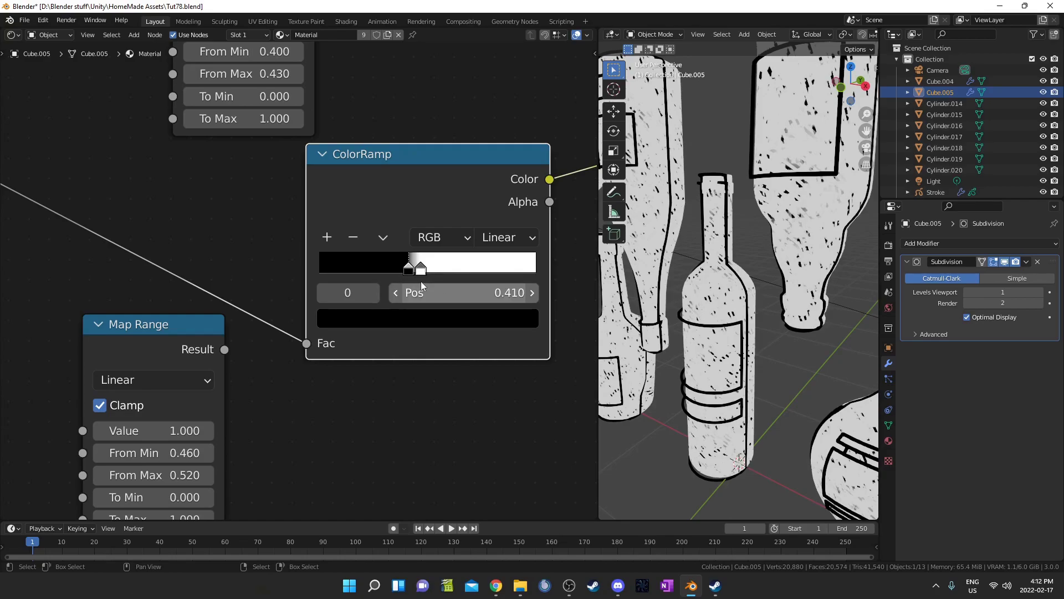
Step: Set the ColorRamp's white stop position to 0.44
{"action": "left_click", "coordinate": [421, 270]}
{"action": "double_click", "coordinate": [441, 293]}
{"action": "type", "text": ".44"}
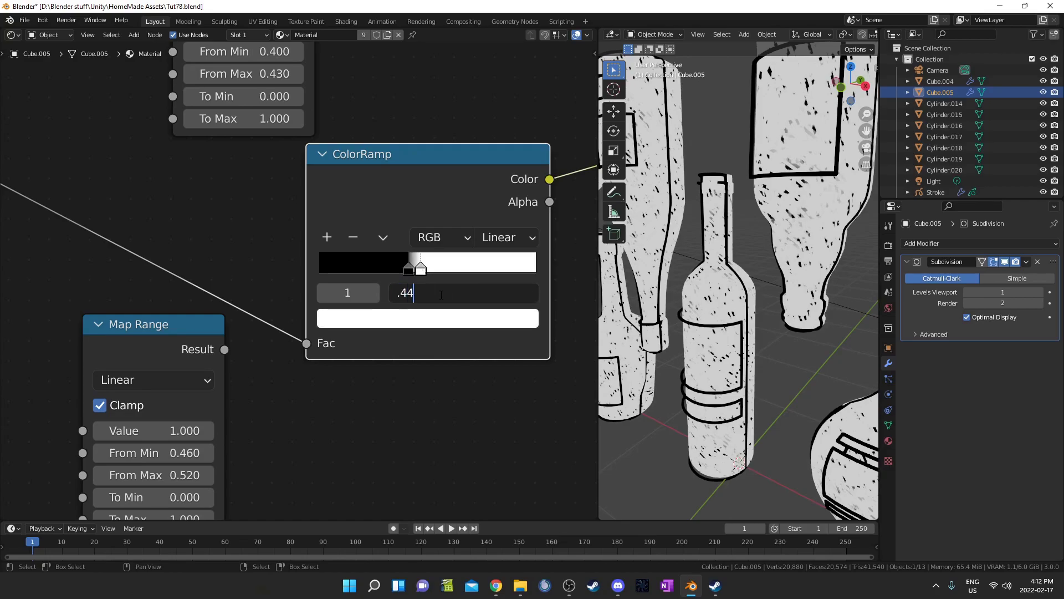
{"action": "key", "text": "Return"}
{"action": "scroll", "coordinate": [321, 384], "scroll_direction": "down", "scroll_amount": 1}
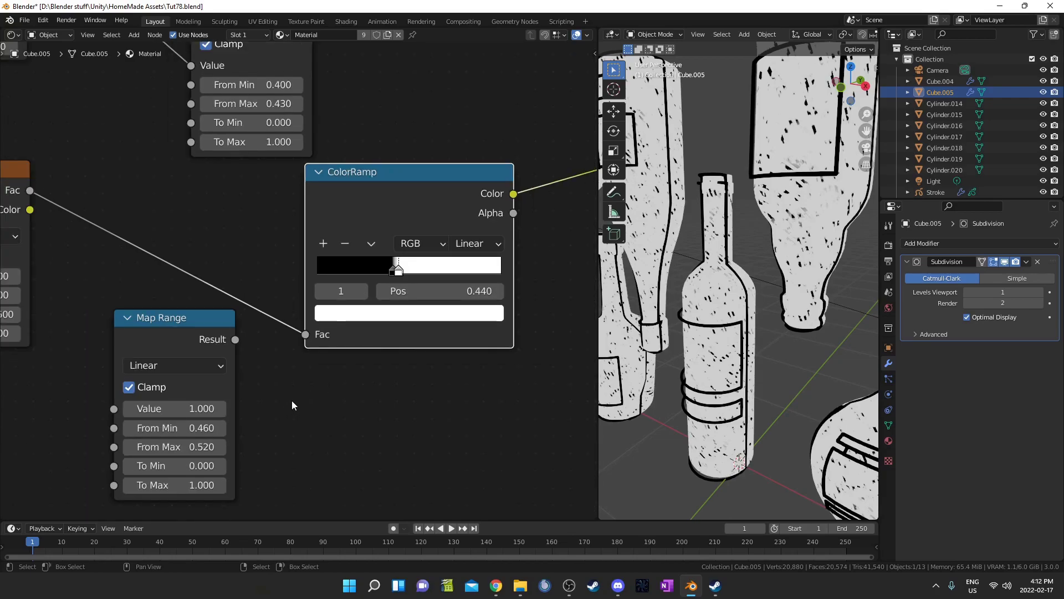
Step: Set the detached Map Range's From Min to 0.41 and From Max to 0.44
{"action": "left_click", "coordinate": [160, 429]}
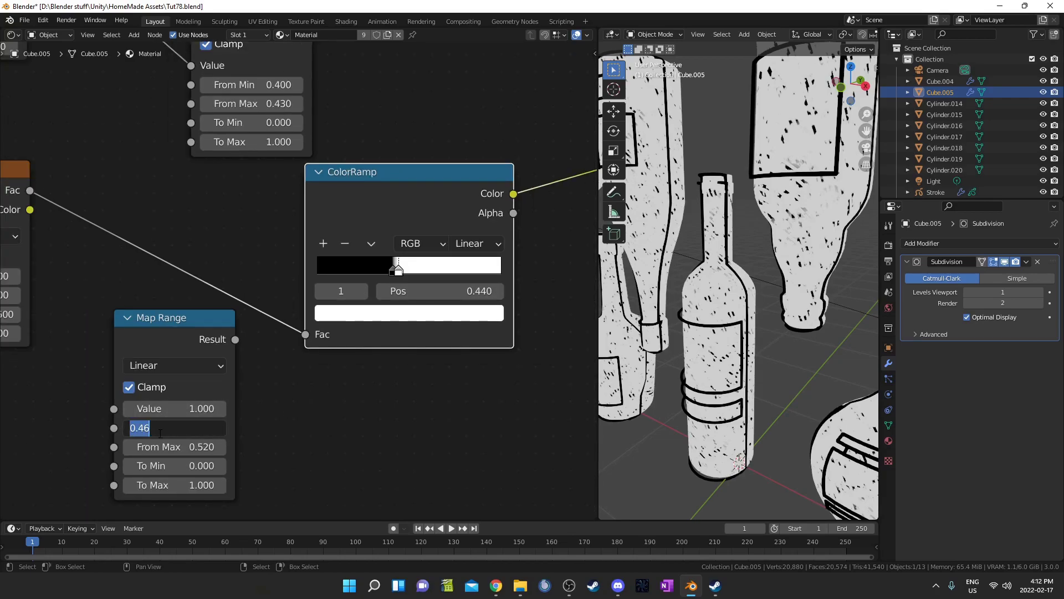
{"action": "type", "text": ".41"}
{"action": "key", "text": "Tab"}
{"action": "key", "text": "BackSpace"}
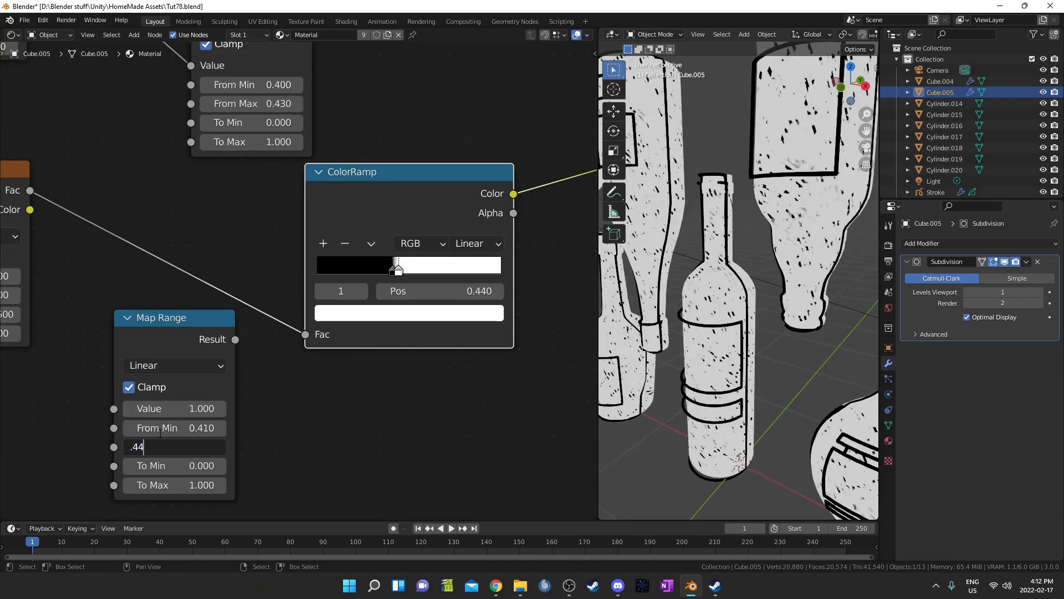
{"action": "type", "text": ".44"}
{"action": "key", "text": "Return"}
Step: Insert the Map Range on the lower Noise Texture's output link, then detach the ColorRamp from the chain and delete it
{"action": "scroll", "coordinate": [300, 279], "scroll_direction": "down", "scroll_amount": 2}
{"action": "left_click_drag", "start_coordinate": [180, 333], "coordinate": [179, 294]}
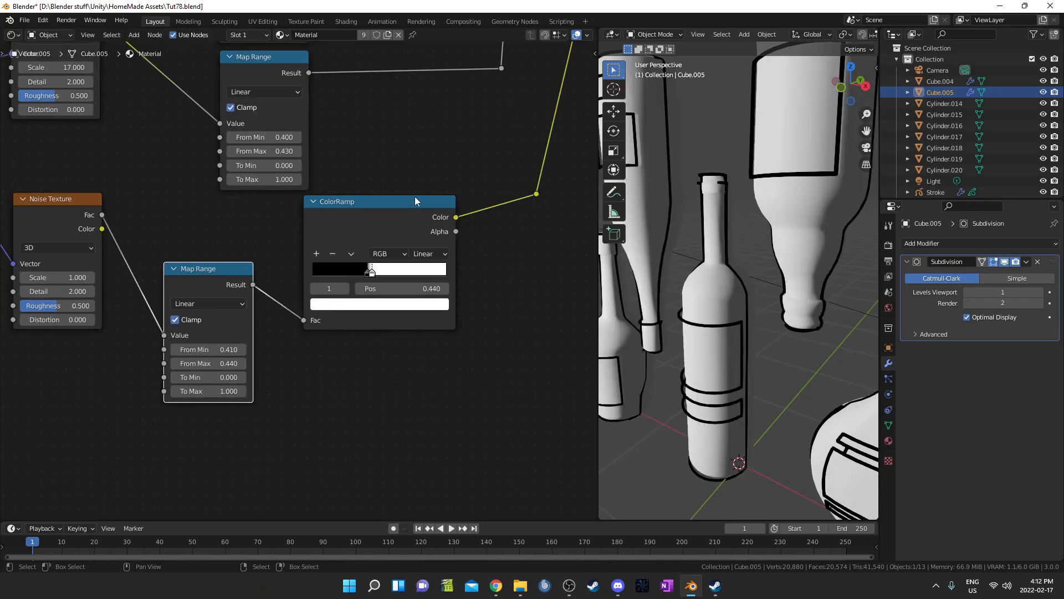
{"action": "left_click", "coordinate": [416, 200]}
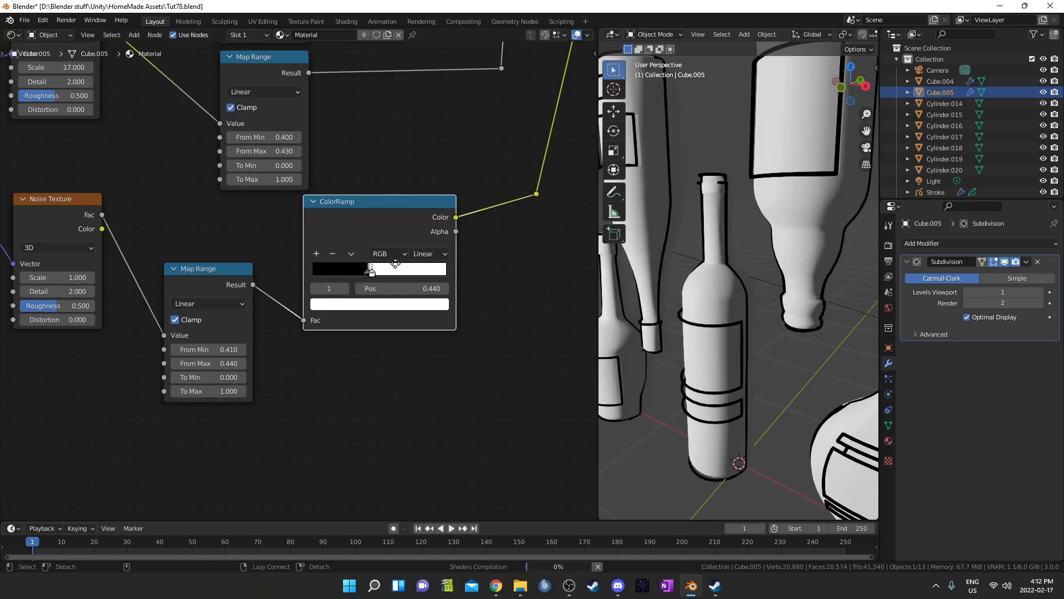
{"action": "left_click_drag", "start_coordinate": [395, 263], "coordinate": [426, 385], "text": "alt"}
{"action": "key", "text": "x"}
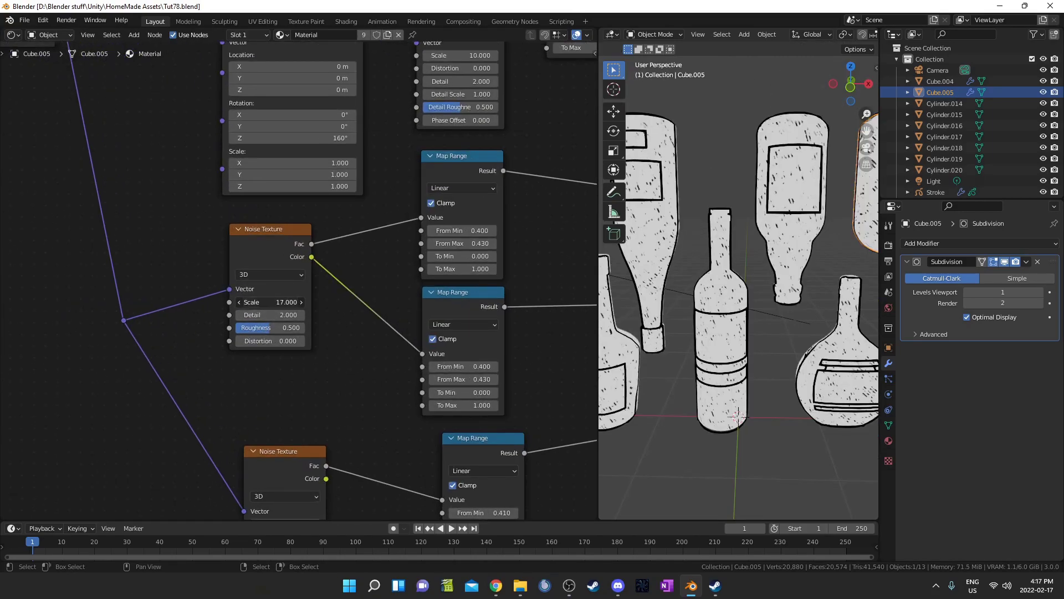
Step: Set the upper Noise Texture's Scale to 8 and check the hatching on the bottles
{"action": "left_click_drag", "start_coordinate": [270, 302], "coordinate": [254, 302]}
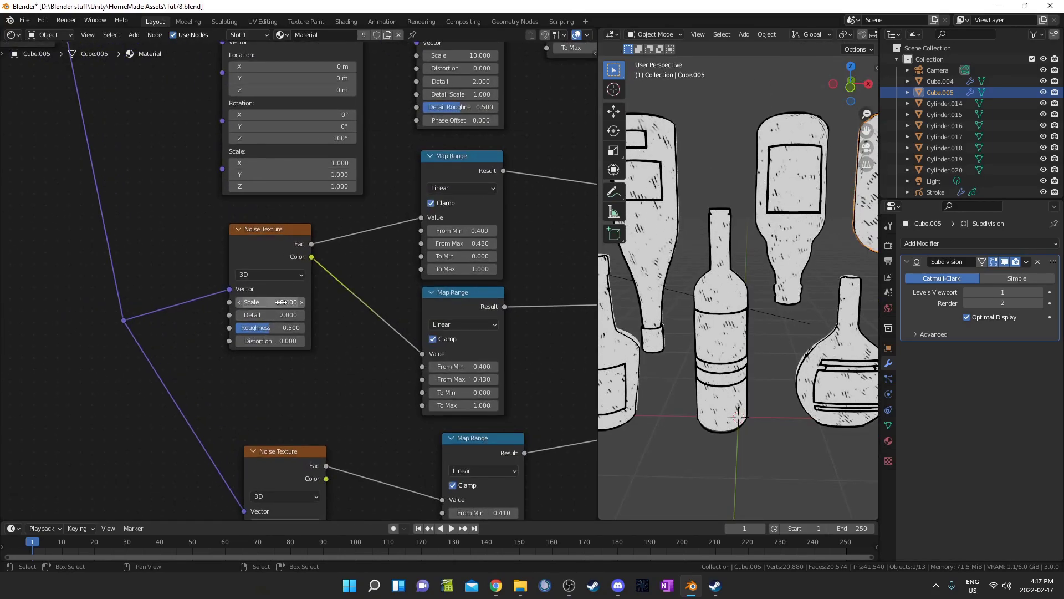
{"action": "left_click", "coordinate": [281, 302]}
{"action": "type", "text": "8"}
{"action": "key", "text": "Return"}
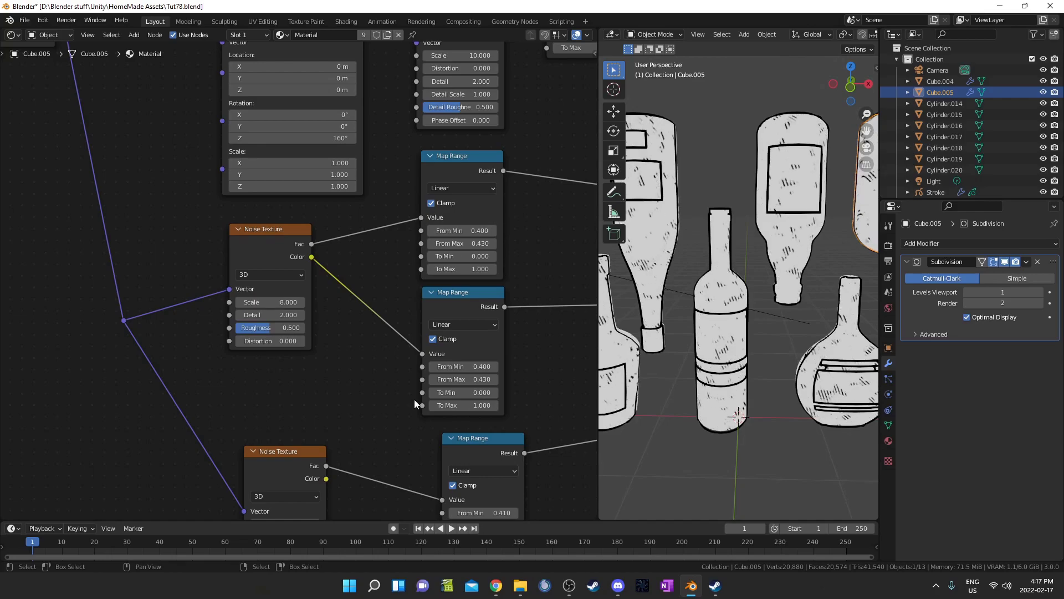
{"action": "middle_click_drag", "start_coordinate": [676, 333], "coordinate": [761, 376]}
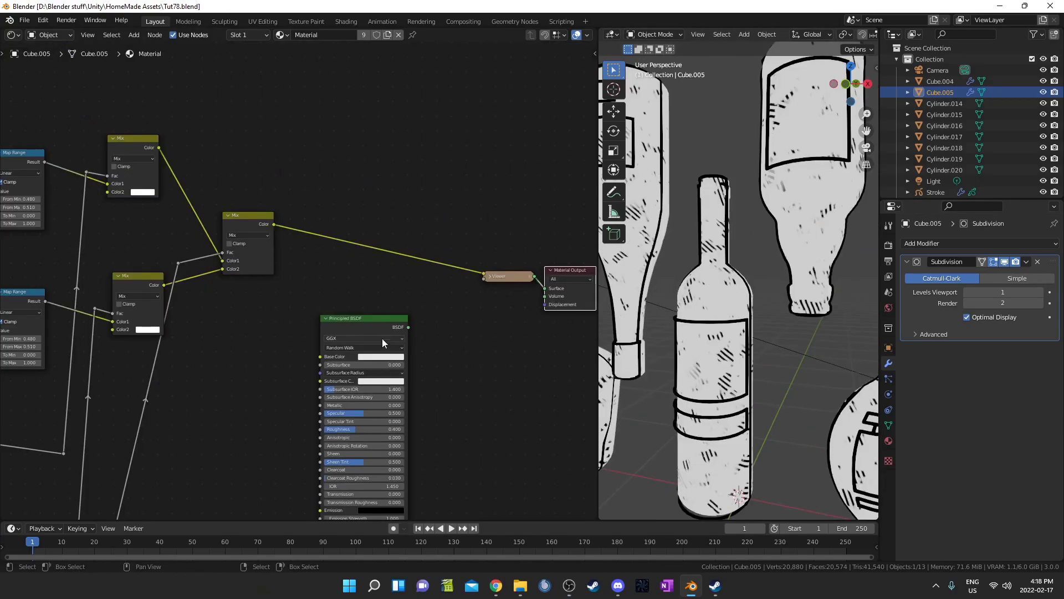
Step: Insert the Principled BSDF after the final Mix, feeding its Base Color, and connect its BSDF directly to the Material Output
{"action": "left_click_drag", "start_coordinate": [388, 319], "coordinate": [395, 219]}
{"action": "left_click", "coordinate": [388, 222], "text": "ctrl+shift"}
{"action": "scroll", "coordinate": [739, 316], "scroll_direction": "down", "scroll_amount": 2}
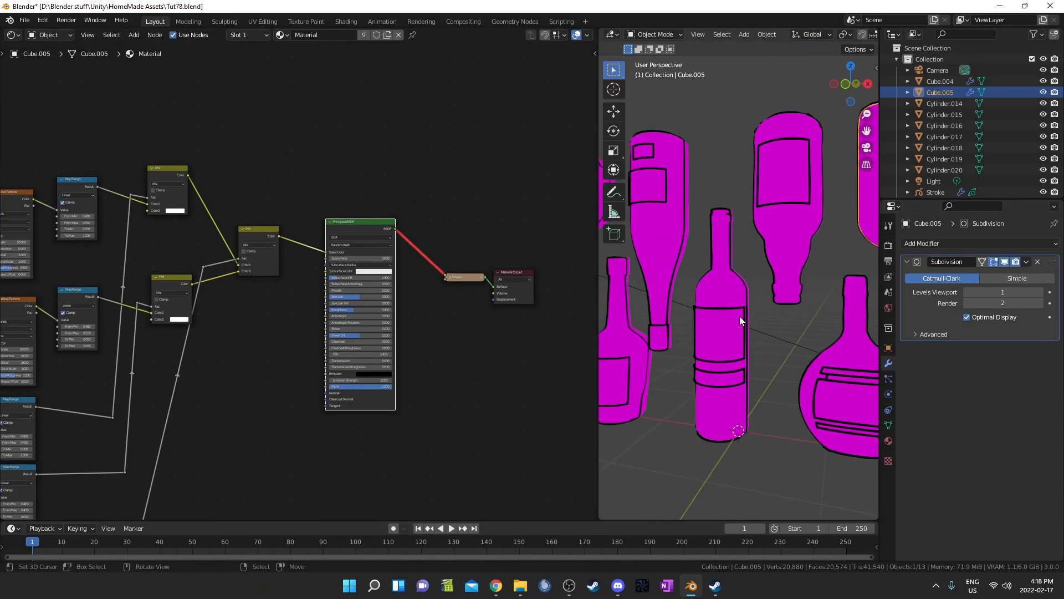
{"action": "left_click", "coordinate": [354, 224], "text": "ctrl+shift"}
{"action": "middle_click_drag", "start_coordinate": [400, 285], "coordinate": [386, 288]}
{"action": "scroll", "coordinate": [386, 289], "scroll_direction": "up", "scroll_amount": 2}
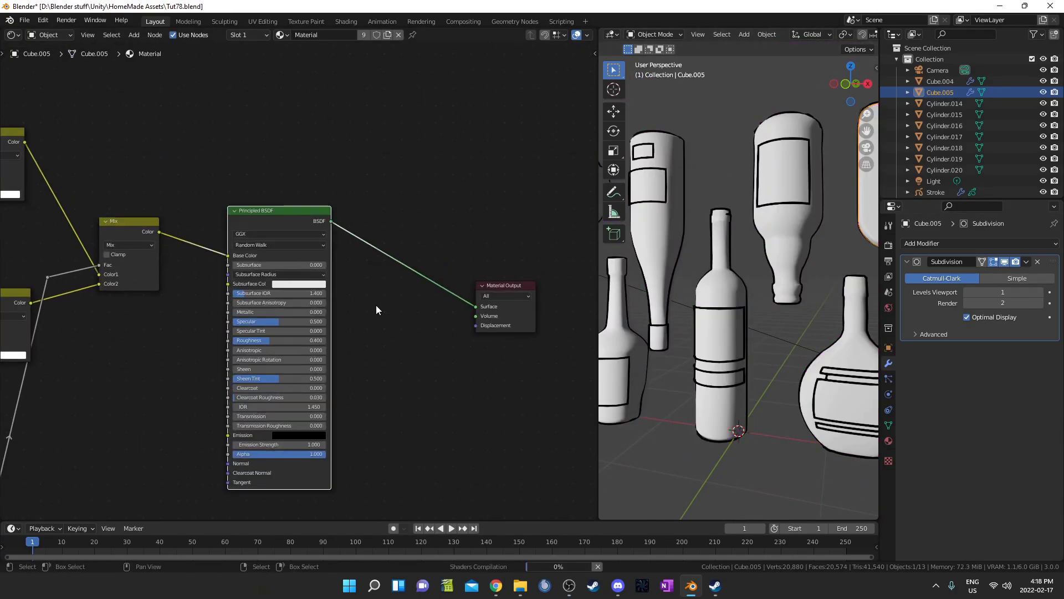
Step: Insert a Shader to RGB node between the Principled BSDF and the Material Output, moving the output node to make room
{"action": "key", "text": "shift+a"}
{"action": "type", "text": "shad"}
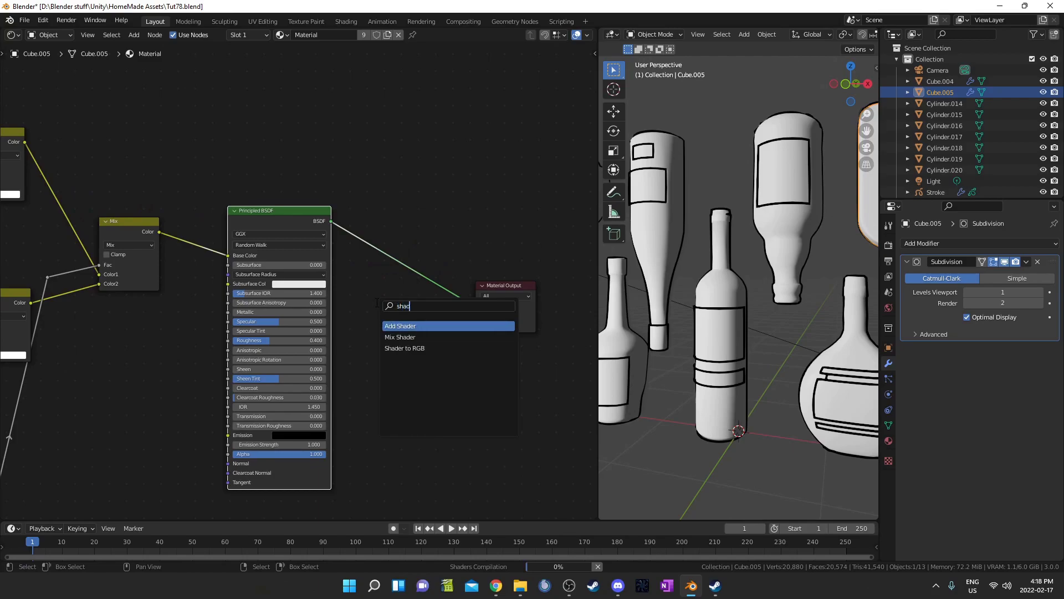
{"action": "key", "text": "Down"}
{"action": "key", "text": "Down"}
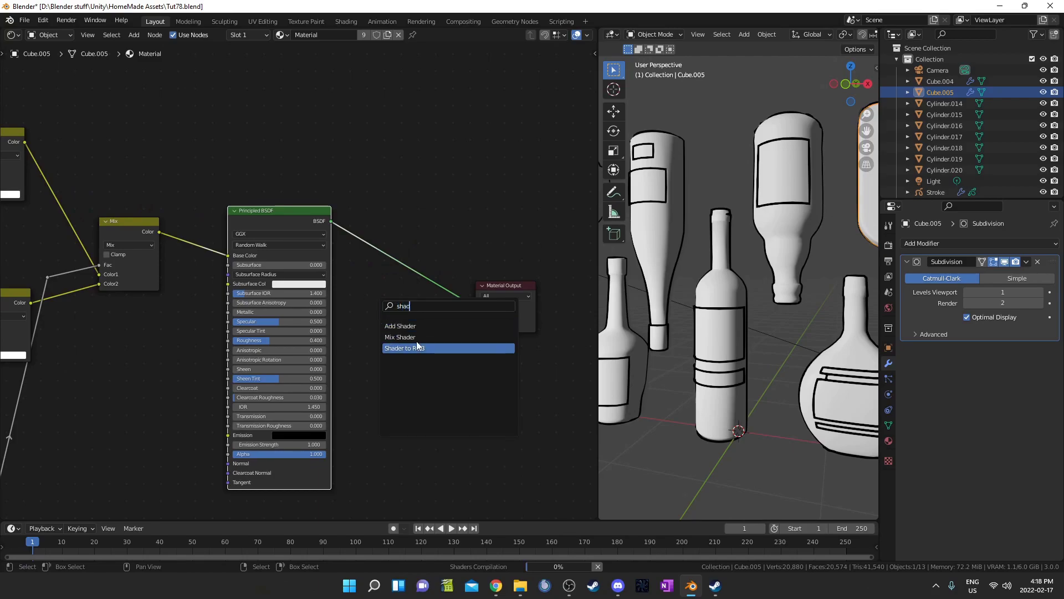
{"action": "key", "text": "Return"}
{"action": "left_click", "coordinate": [364, 216]}
{"action": "middle_click_drag", "start_coordinate": [419, 336], "coordinate": [194, 375]}
{"action": "left_click_drag", "start_coordinate": [240, 310], "coordinate": [386, 465]}
{"action": "key", "text": "g"}
{"action": "left_click", "coordinate": [431, 306]}
Step: Insert a ColorRamp node between the Shader to RGB node and the Material Output
{"action": "key", "text": "shift+a"}
{"action": "left_click", "coordinate": [323, 343]}
{"action": "type", "text": "color"}
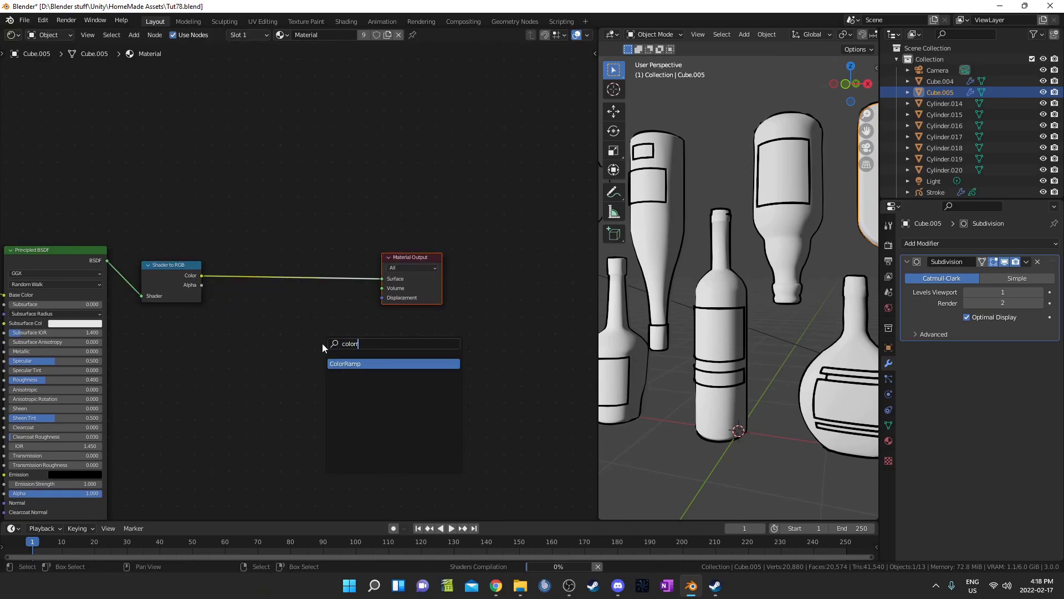
{"action": "left_click", "coordinate": [339, 363]}
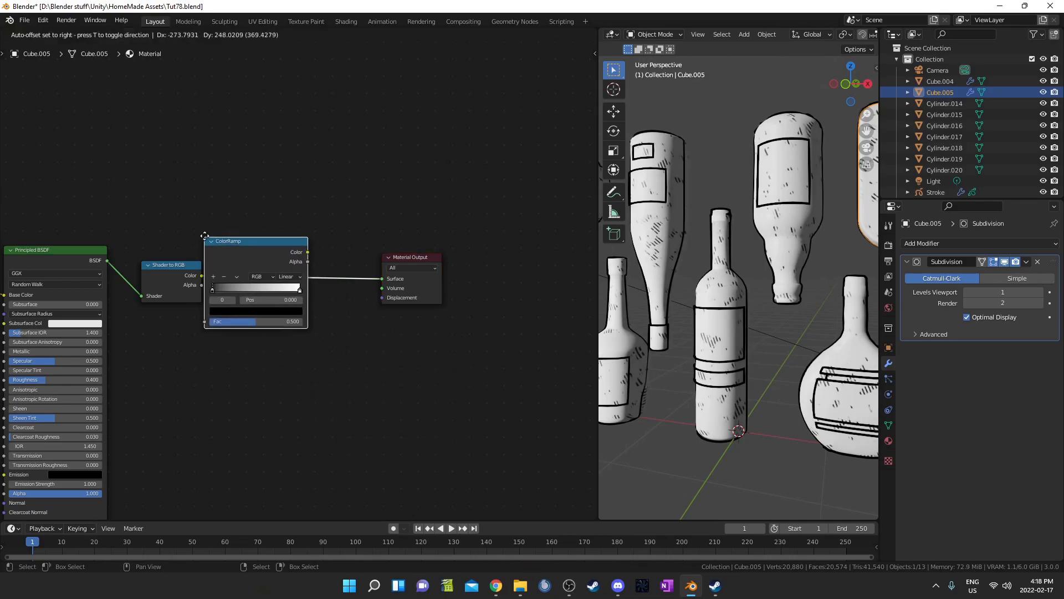
{"action": "left_click", "coordinate": [235, 230]}
Step: Set the new ColorRamp's interpolation to Constant and slide its white stop to about 0.305 for hard shadows
{"action": "left_click", "coordinate": [317, 271]}
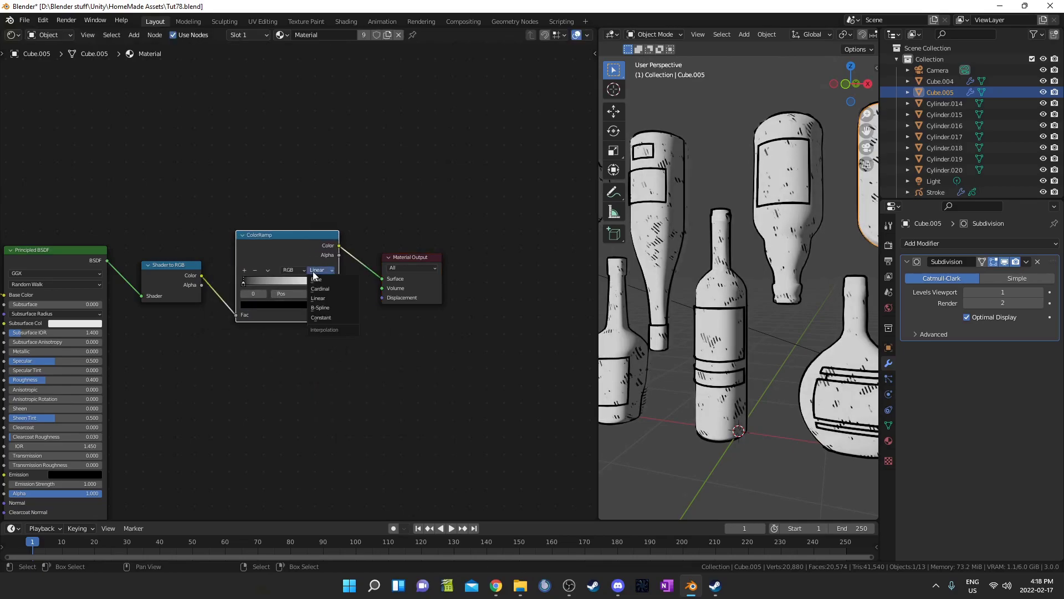
{"action": "left_click", "coordinate": [327, 318]}
{"action": "left_click_drag", "start_coordinate": [332, 284], "coordinate": [270, 284]}
{"action": "scroll", "coordinate": [756, 301], "scroll_direction": "down", "scroll_amount": 4}
{"action": "mouse_move", "coordinate": [756, 300]}
{"action": "middle_mouse_down"}
{"action": "mouse_move", "coordinate": [741, 333]}
{"action": "mouse_move", "coordinate": [691, 331]}
{"action": "mouse_move", "coordinate": [765, 351]}
{"action": "mouse_move", "coordinate": [768, 374]}
{"action": "middle_mouse_up"}
{"action": "scroll", "coordinate": [720, 332], "scroll_direction": "up", "scroll_amount": 4}
{"action": "scroll", "coordinate": [787, 227], "scroll_direction": "down", "scroll_amount": 4}
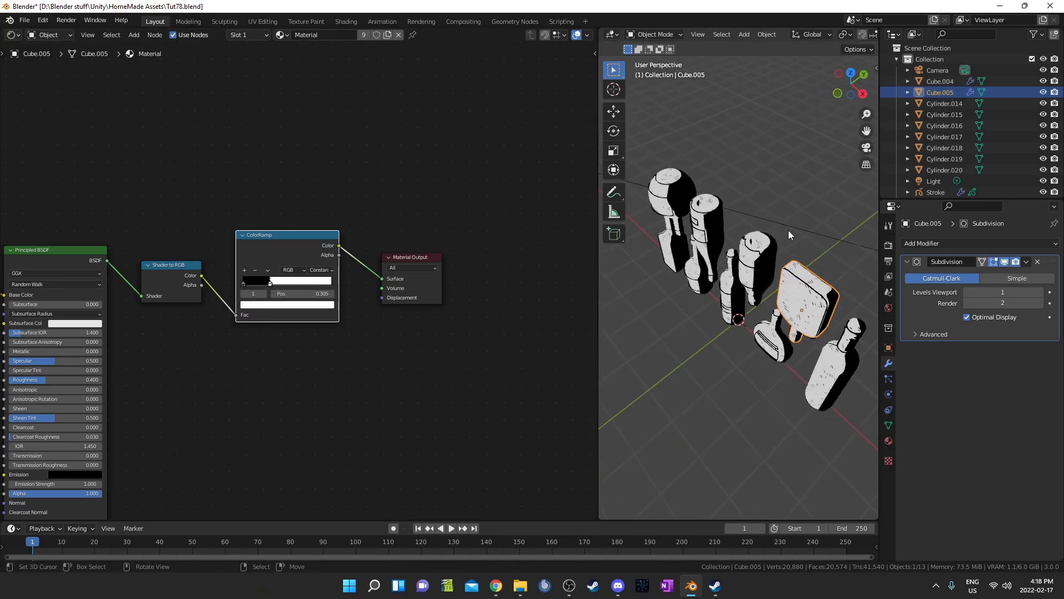
{"action": "scroll", "coordinate": [788, 230], "scroll_direction": "down", "scroll_amount": 4}
{"action": "left_click", "coordinate": [646, 270]}
{"action": "key", "text": "g"}
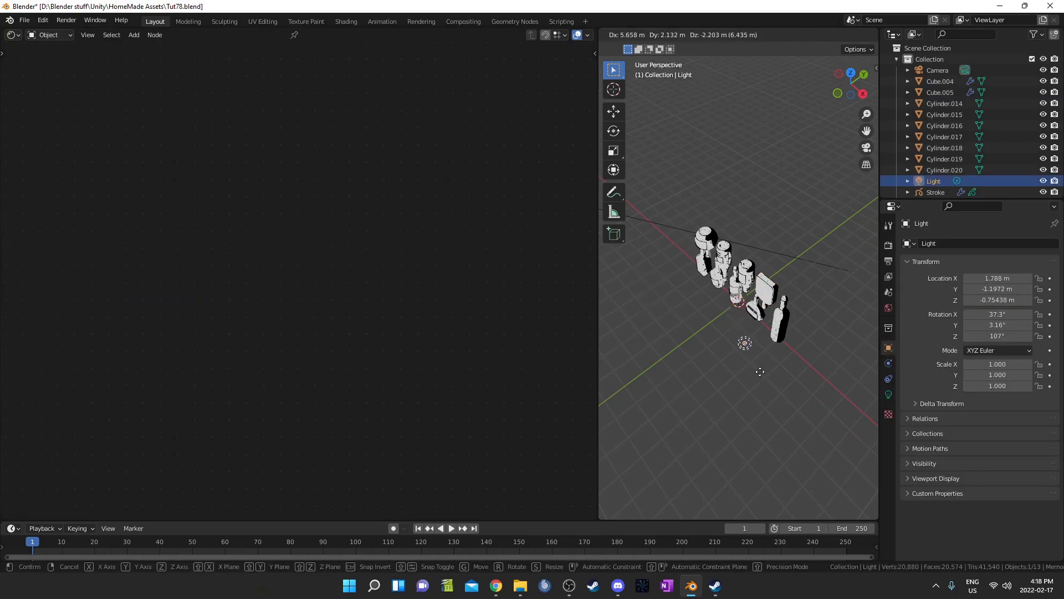
{"action": "right_click", "coordinate": [675, 319]}
Step: Try deleting the Sun lamp to compare the bottles' shading, and undo the deletion
{"action": "scroll", "coordinate": [681, 327], "scroll_direction": "down", "scroll_amount": 8}
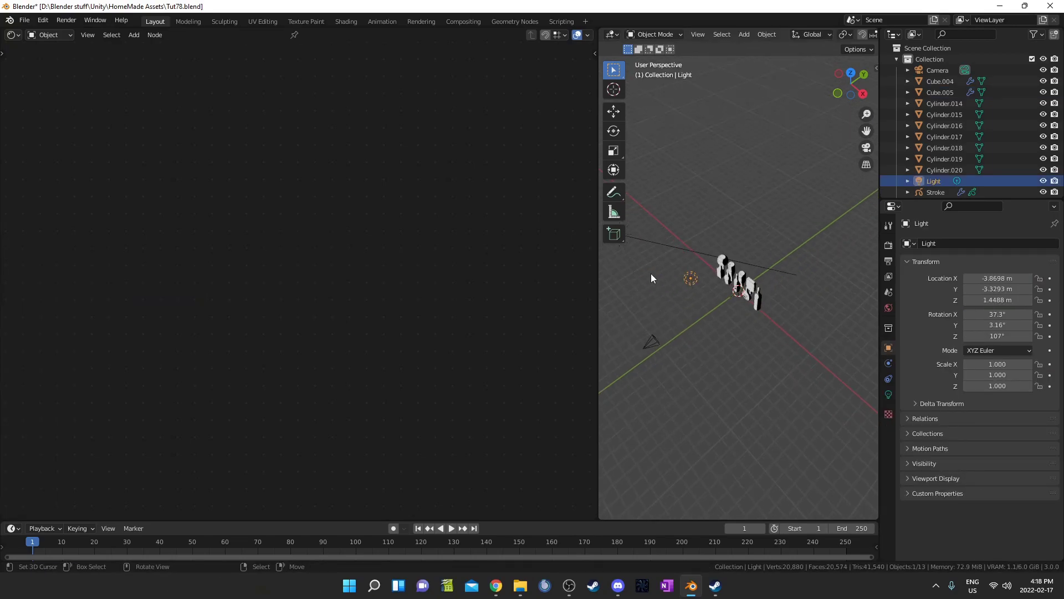
{"action": "right_click", "coordinate": [681, 259]}
{"action": "scroll", "coordinate": [734, 302], "scroll_direction": "up", "scroll_amount": 2}
{"action": "key", "text": "x"}
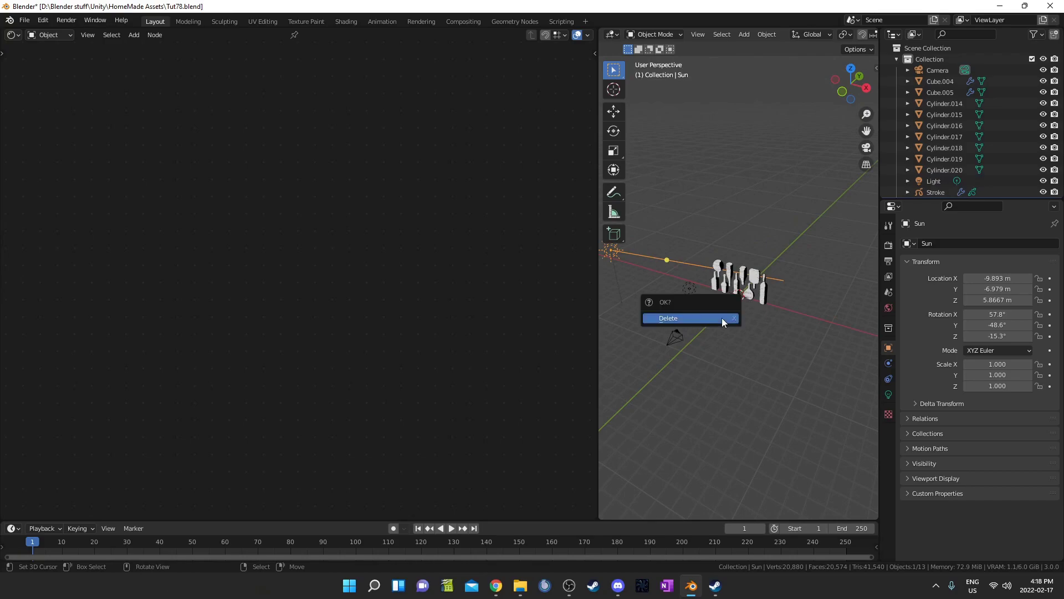
{"action": "left_click", "coordinate": [721, 318]}
{"action": "scroll", "coordinate": [723, 333], "scroll_direction": "up", "scroll_amount": 4}
{"action": "middle_click_drag", "start_coordinate": [776, 248], "coordinate": [747, 283]}
{"action": "key", "text": "ctrl+z"}
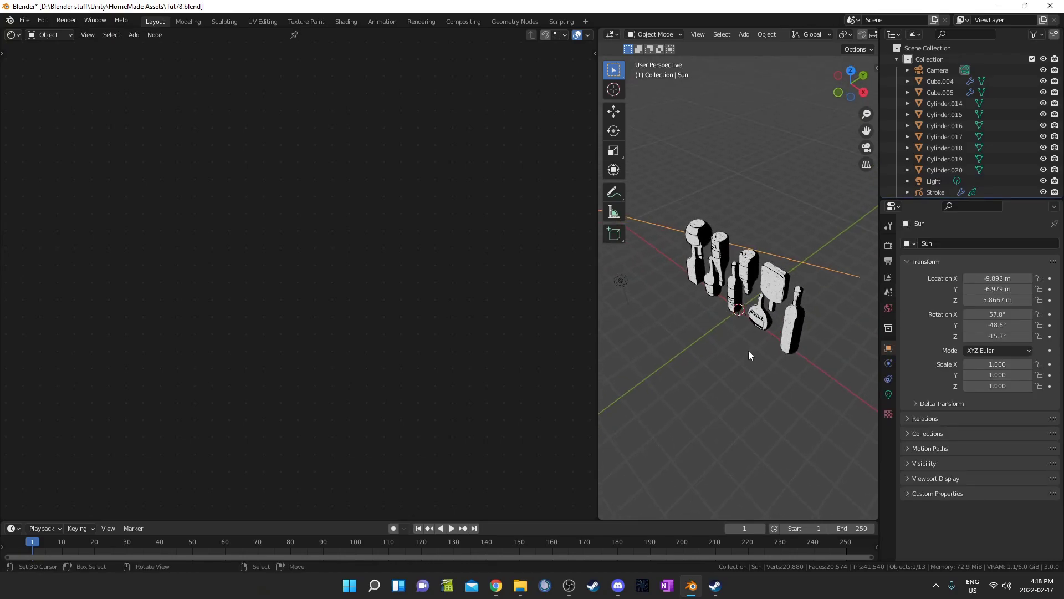
Step: Select the round flask in the front row and add an Emission node below the ColorRamp in its material
{"action": "mouse_move", "coordinate": [748, 350]}
{"action": "middle_mouse_down"}
{"action": "mouse_move", "coordinate": [796, 325]}
{"action": "mouse_move", "coordinate": [804, 361]}
{"action": "middle_mouse_up"}
{"action": "left_click", "coordinate": [768, 321]}
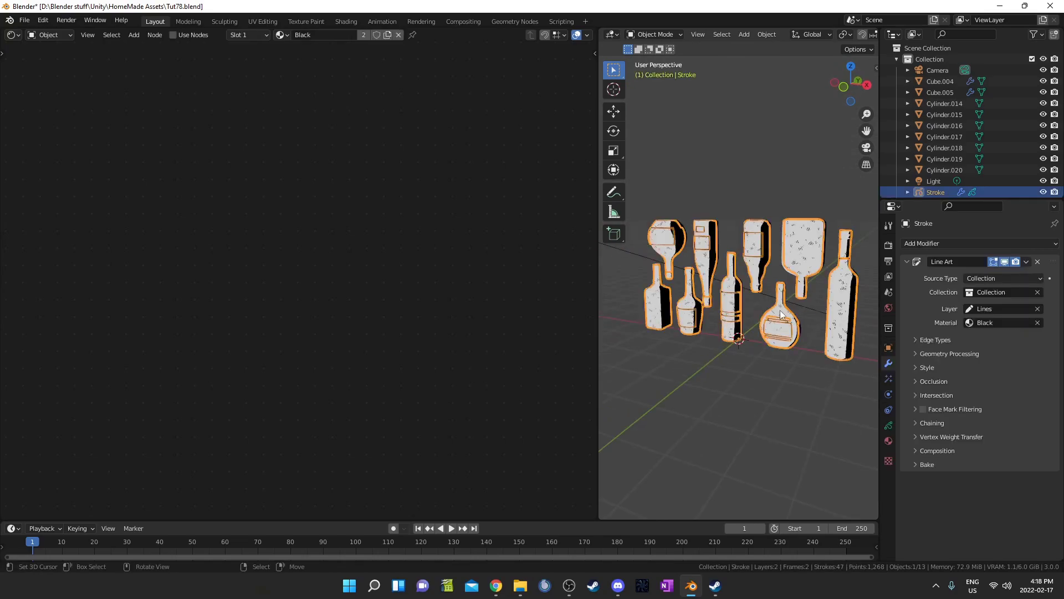
{"action": "left_click", "coordinate": [781, 311]}
{"action": "scroll", "coordinate": [315, 320], "scroll_direction": "down", "scroll_amount": 6}
{"action": "middle_click_drag", "start_coordinate": [315, 321], "coordinate": [338, 278]}
{"action": "scroll", "coordinate": [354, 315], "scroll_direction": "up", "scroll_amount": 5}
{"action": "key", "text": "shift+a"}
{"action": "left_click", "coordinate": [354, 315]}
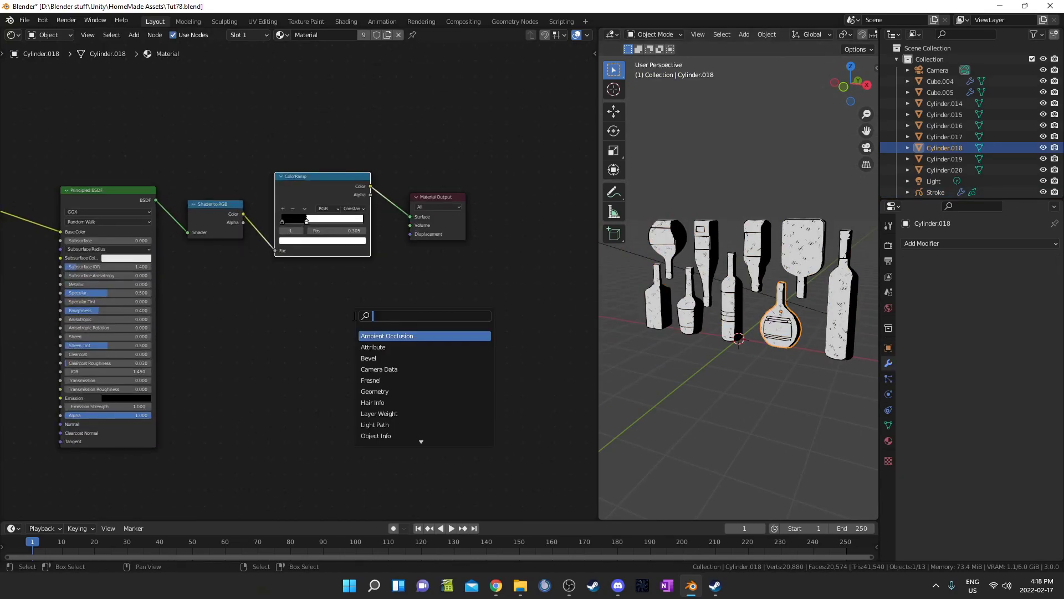
{"action": "type", "text": "em"}
{"action": "key", "text": "Return"}
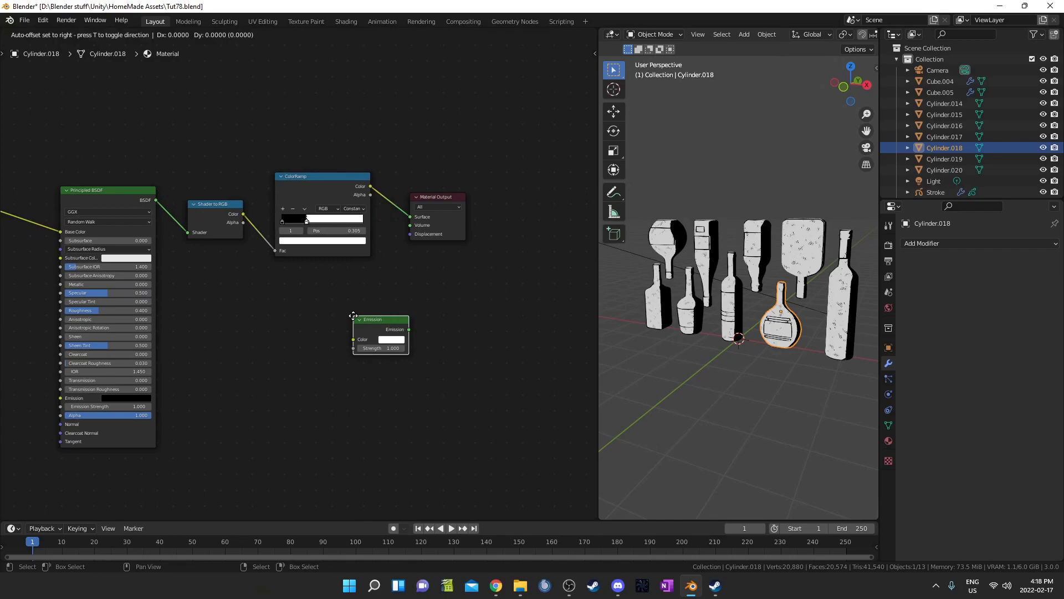
{"action": "left_click", "coordinate": [305, 300]}
Step: Insert a Mix Shader between the ColorRamp and the Material Output and connect the Emission node to its second Shader input
{"action": "key", "text": "shift+a"}
{"action": "left_click", "coordinate": [389, 317]}
{"action": "type", "text": "mix"}
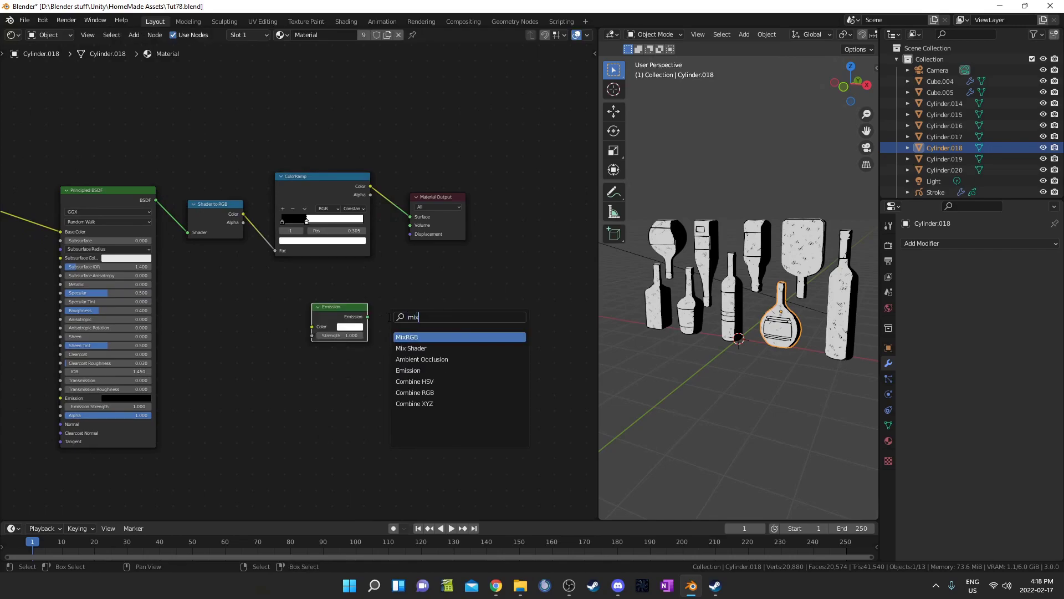
{"action": "left_click", "coordinate": [411, 348]}
{"action": "left_click", "coordinate": [405, 206]}
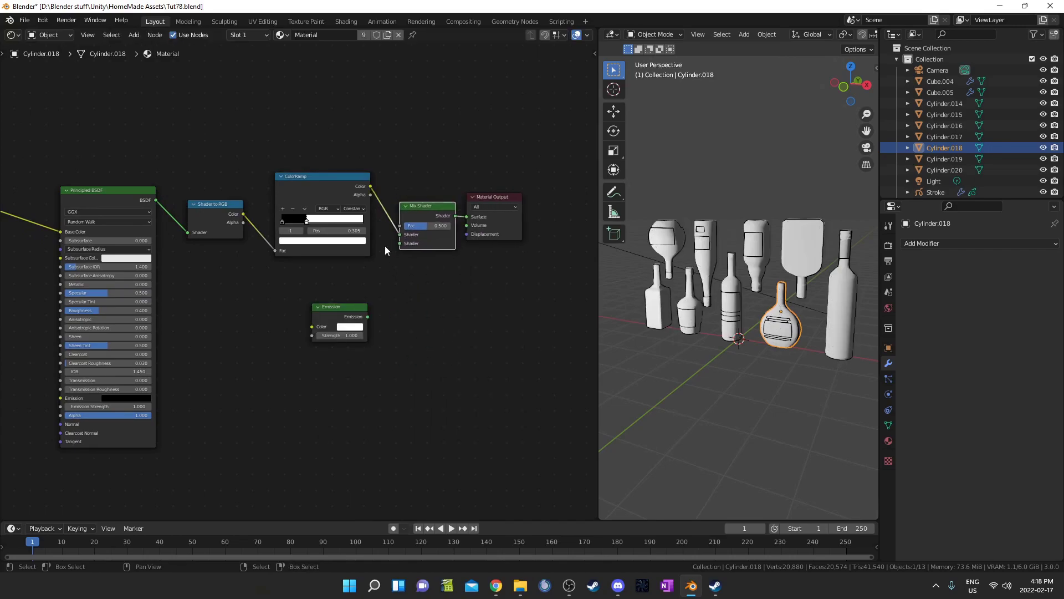
{"action": "mouse_move", "coordinate": [367, 317]}
{"action": "left_mouse_down"}
{"action": "mouse_move", "coordinate": [402, 244]}
{"action": "mouse_move", "coordinate": [350, 286]}
{"action": "left_mouse_up"}
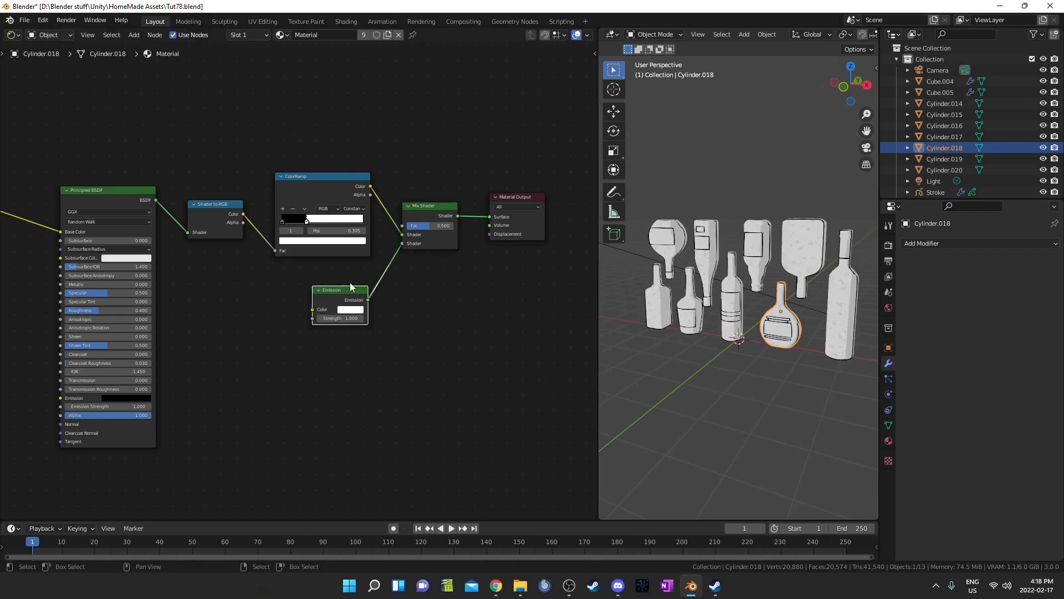
Step: Set the Mix Shader's Fac to 0.03 and inspect the shadowed sides of the bottles
{"action": "key", "text": "Return"}
{"action": "left_click", "coordinate": [430, 226]}
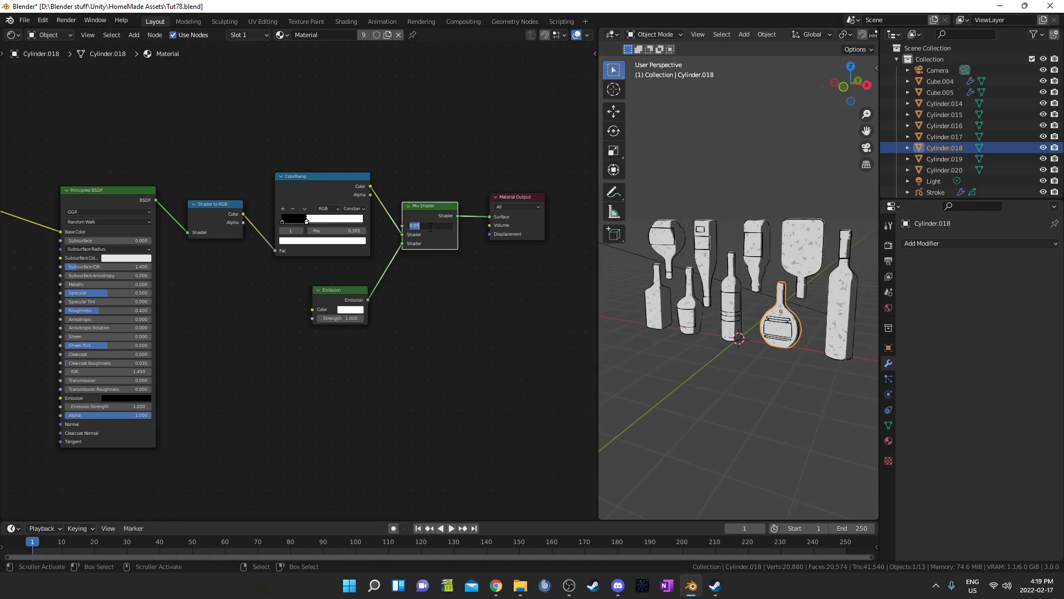
{"action": "type", "text": "0.03"}
{"action": "key", "text": "Return"}
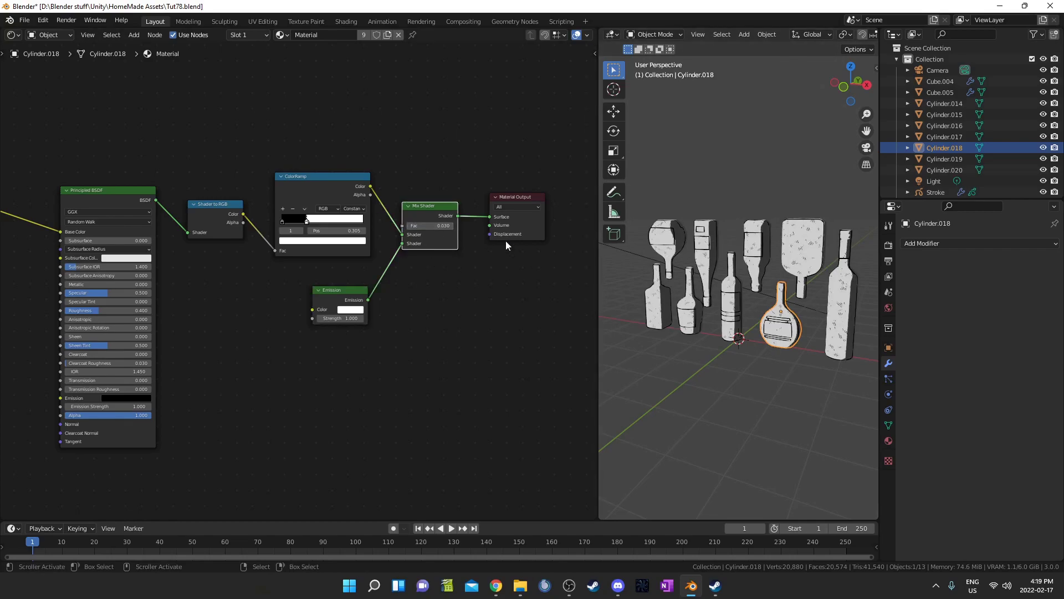
{"action": "scroll", "coordinate": [710, 331], "scroll_direction": "up", "scroll_amount": 6}
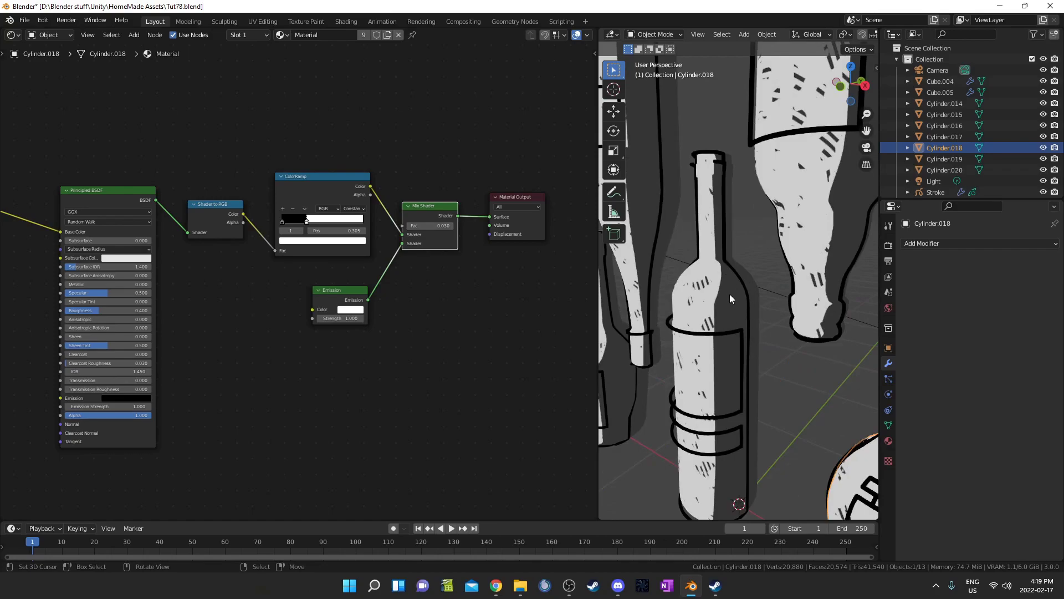
Step: Set the Mix Shader's Fac to 0.01 and inspect the shadowed sides of the bottles
{"action": "scroll", "coordinate": [726, 293], "scroll_direction": "down", "scroll_amount": 5}
{"action": "middle_click_drag", "start_coordinate": [739, 332], "coordinate": [742, 352]}
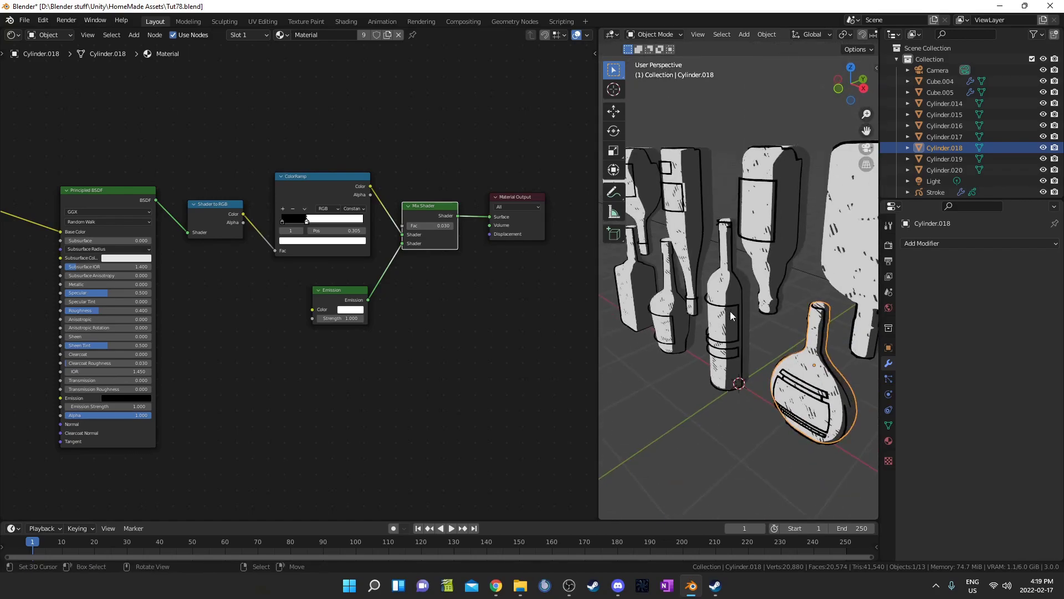
{"action": "scroll", "coordinate": [730, 311], "scroll_direction": "up", "scroll_amount": 5}
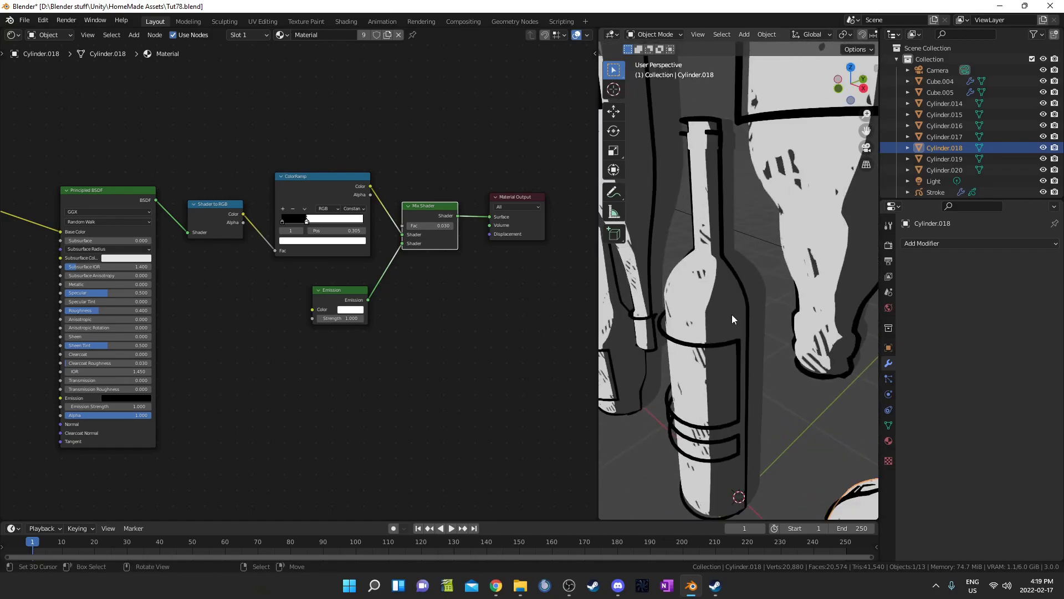
{"action": "left_click", "coordinate": [431, 224]}
{"action": "type", "text": "0.01"}
{"action": "key", "text": "Return"}
{"action": "scroll", "coordinate": [693, 289], "scroll_direction": "down", "scroll_amount": 8}
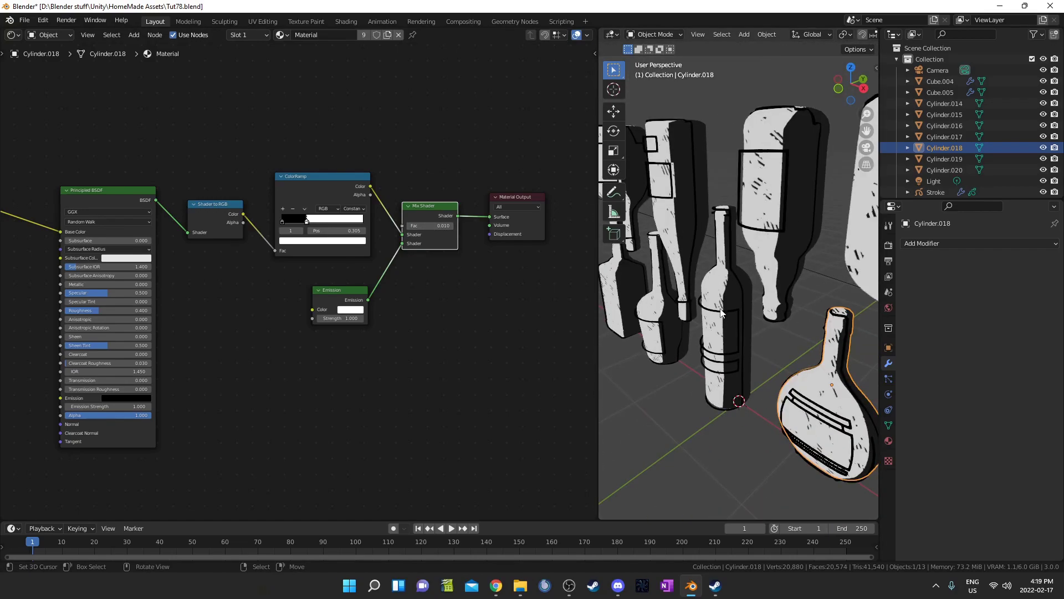
{"action": "middle_click_drag", "start_coordinate": [726, 322], "coordinate": [686, 300]}
{"action": "scroll", "coordinate": [686, 300], "scroll_direction": "up", "scroll_amount": 6}
{"action": "middle_click_drag", "start_coordinate": [765, 310], "coordinate": [734, 335]}
{"action": "scroll", "coordinate": [779, 360], "scroll_direction": "down", "scroll_amount": 3}
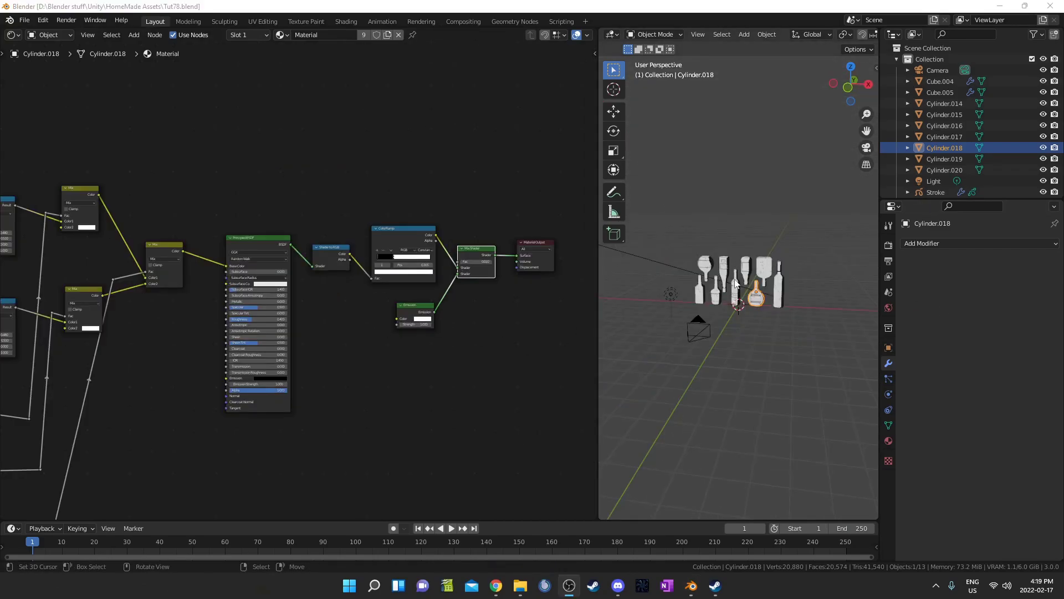
Step: Add a Plain Axes empty at the world origin
{"action": "scroll", "coordinate": [736, 283], "scroll_direction": "up", "scroll_amount": 7}
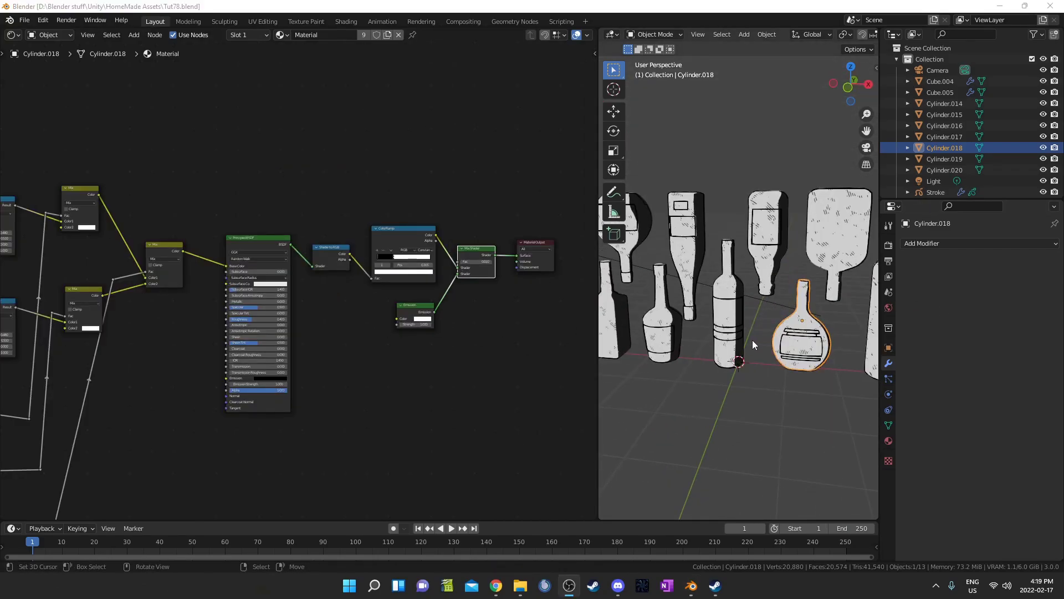
{"action": "middle_click_drag", "start_coordinate": [753, 340], "coordinate": [782, 335]}
{"action": "key", "text": "shift+a"}
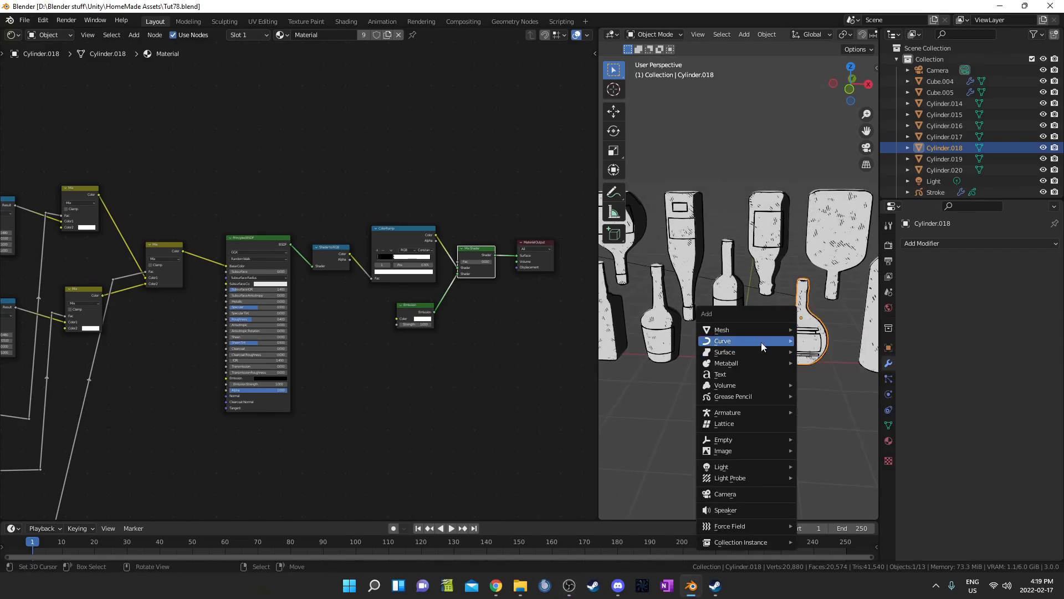
{"action": "mouse_move", "coordinate": [765, 436]}
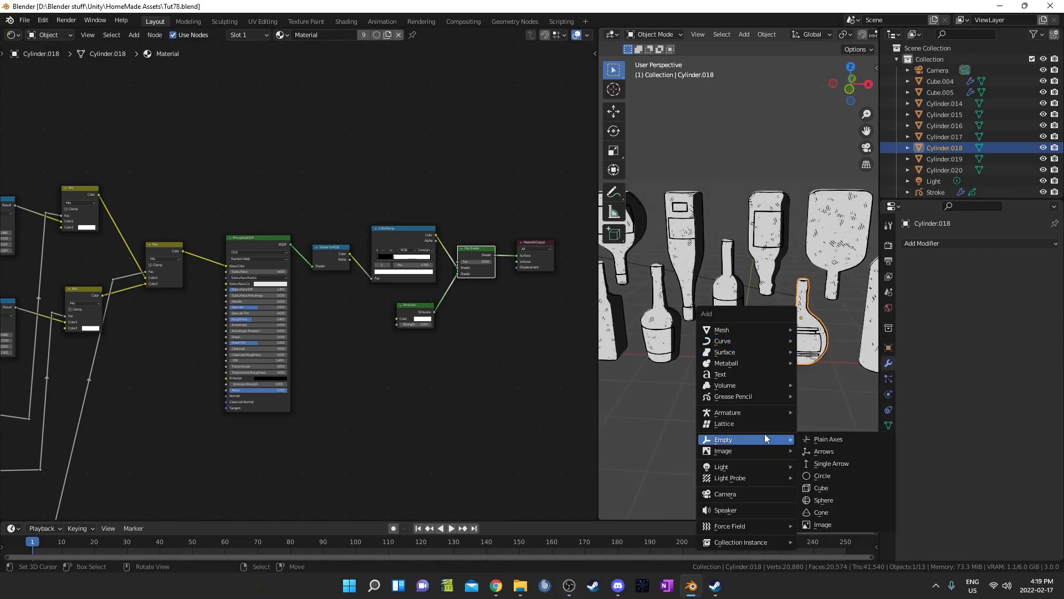
{"action": "left_click", "coordinate": [853, 438]}
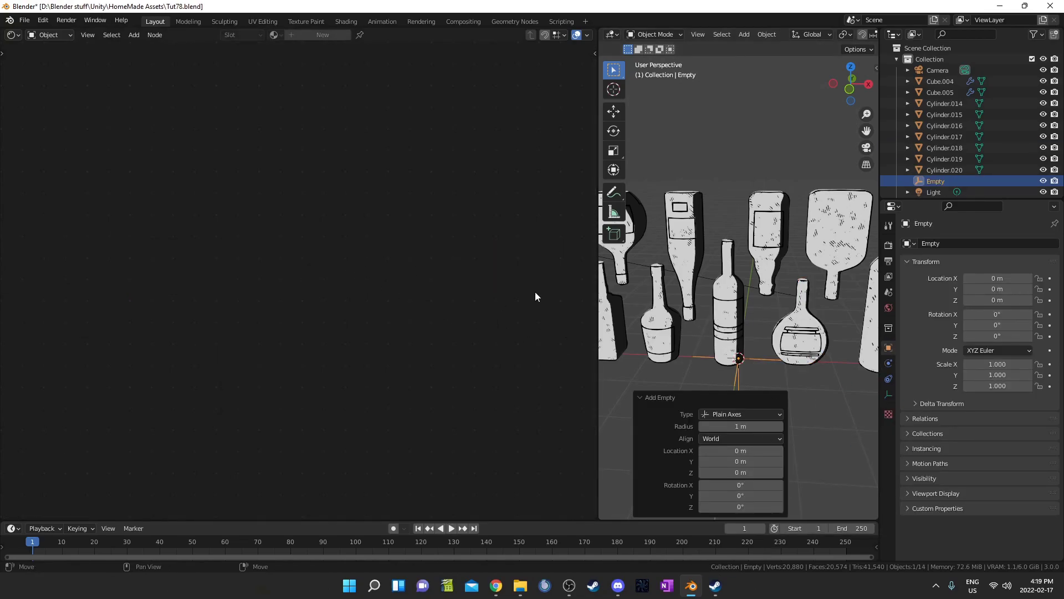
Step: Select the tall bottle in the middle of the front row and preview the Texture Coordinate node's Object output on the material
{"action": "right_click", "coordinate": [724, 322]}
{"action": "middle_click_drag", "start_coordinate": [195, 304], "coordinate": [311, 321]}
{"action": "scroll", "coordinate": [311, 321], "scroll_direction": "down", "scroll_amount": 4}
{"action": "scroll", "coordinate": [181, 317], "scroll_direction": "up", "scroll_amount": 3}
{"action": "middle_click_drag", "start_coordinate": [22, 348], "coordinate": [410, 295]}
{"action": "scroll", "coordinate": [311, 307], "scroll_direction": "up", "scroll_amount": 8}
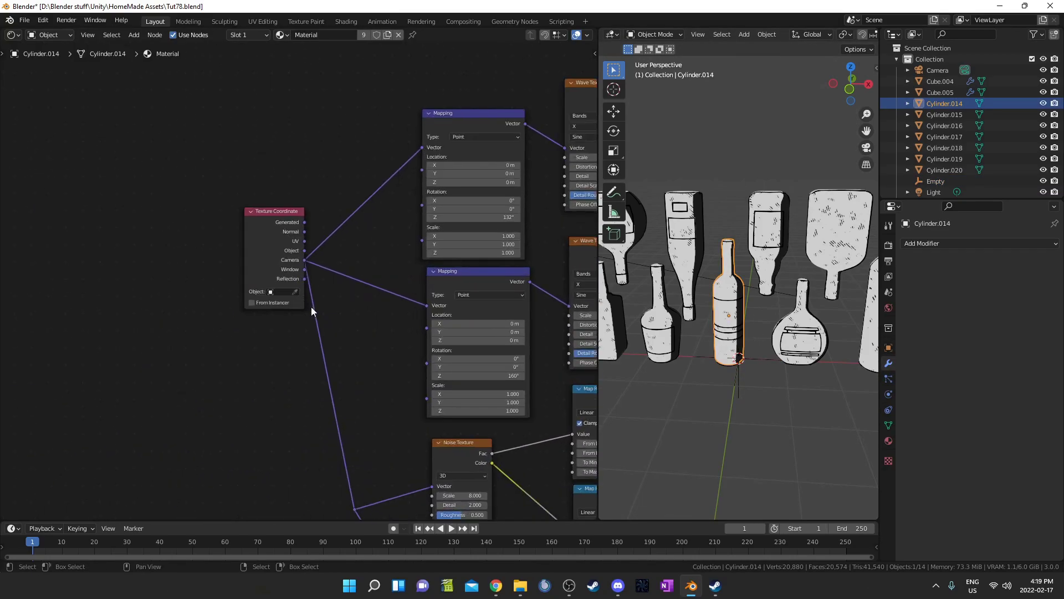
{"action": "left_click", "coordinate": [281, 228], "text": "ctrl+shift"}
{"action": "left_click", "coordinate": [281, 229], "text": "ctrl+shift"}
{"action": "left_click", "coordinate": [281, 228], "text": "ctrl+shift"}
{"action": "left_click", "coordinate": [281, 228], "text": "ctrl+shift"}
{"action": "middle_click_drag", "start_coordinate": [401, 238], "coordinate": [300, 283]}
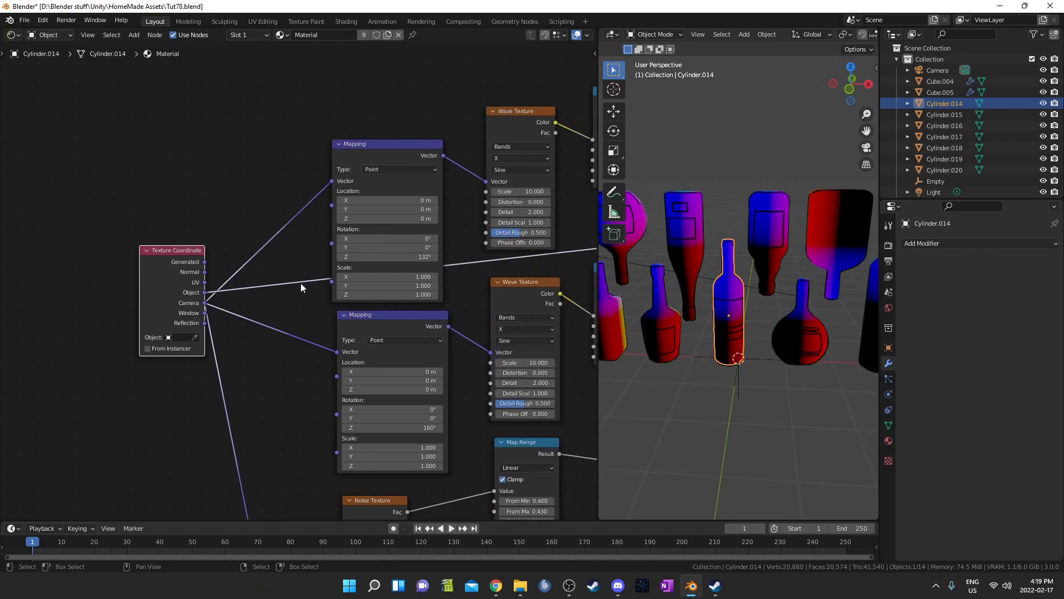
Step: Insert a Separate XYZ node on the previewed Object output and place it above the Mapping and Wave Texture nodes
{"action": "key", "text": "shift+a"}
{"action": "left_click", "coordinate": [297, 298]}
{"action": "type", "text": "sep"}
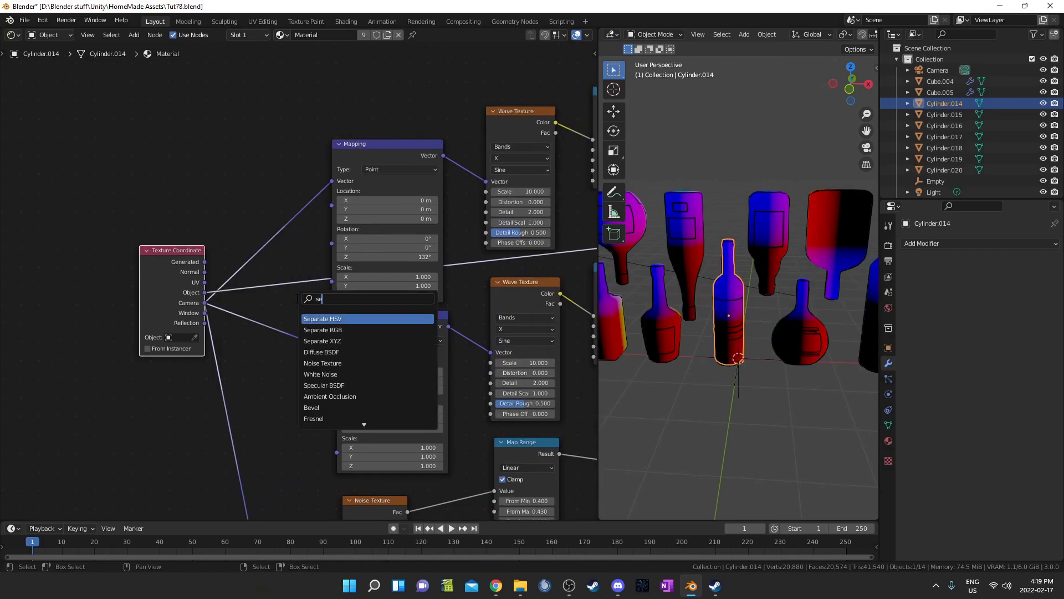
{"action": "key", "text": "Down"}
{"action": "key", "text": "Down"}
{"action": "key", "text": "Return"}
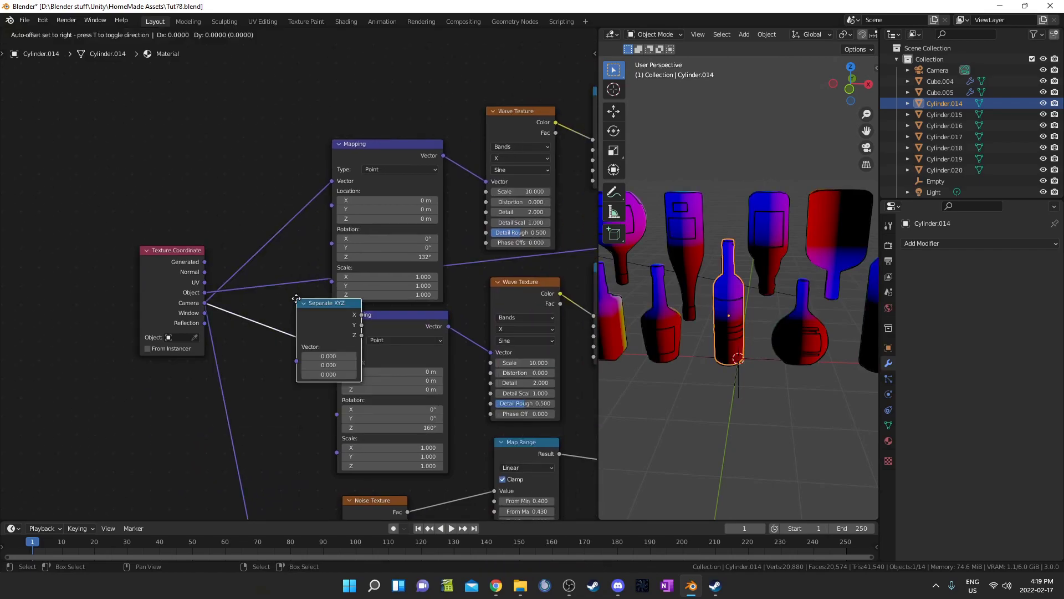
{"action": "left_click", "coordinate": [278, 265]}
{"action": "scroll", "coordinate": [333, 276], "scroll_direction": "down", "scroll_amount": 3}
{"action": "middle_click_drag", "start_coordinate": [333, 276], "coordinate": [309, 347]}
{"action": "left_click_drag", "start_coordinate": [279, 343], "coordinate": [398, 55]}
{"action": "scroll", "coordinate": [401, 186], "scroll_direction": "down", "scroll_amount": 2}
{"action": "middle_click_drag", "start_coordinate": [401, 186], "coordinate": [424, 241]}
Step: Route the link from the Object output to Separate XYZ through reroutes and reposition the Texture Coordinate node
{"action": "right_click_drag", "start_coordinate": [375, 262], "coordinate": [332, 226], "text": "shift"}
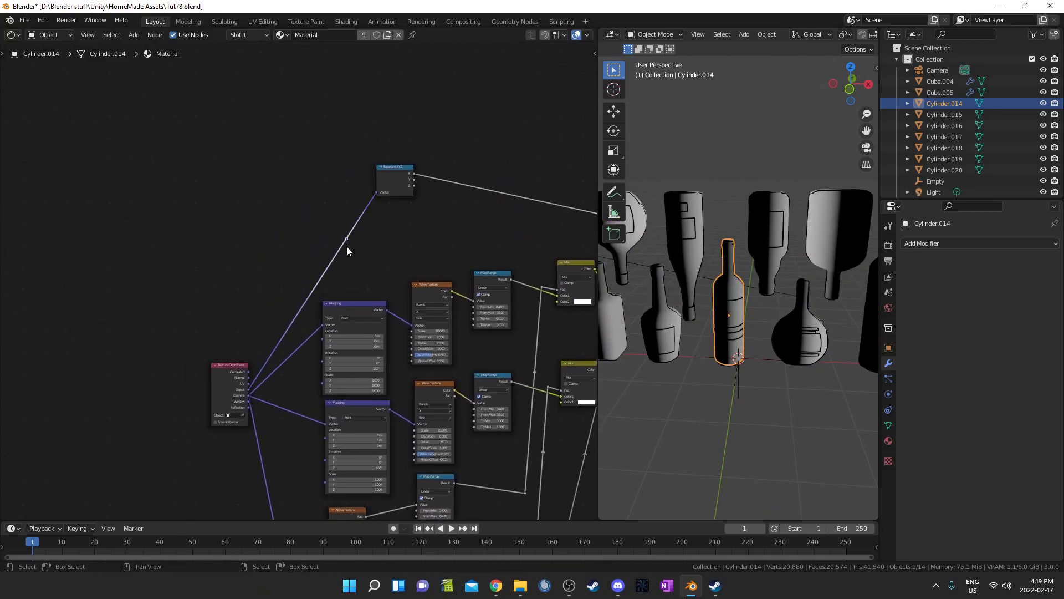
{"action": "mouse_move", "coordinate": [347, 247]}
{"action": "left_mouse_down"}
{"action": "mouse_move", "coordinate": [320, 208]}
{"action": "mouse_move", "coordinate": [339, 261]}
{"action": "left_mouse_up"}
{"action": "left_click_drag", "start_coordinate": [216, 365], "coordinate": [165, 286]}
{"action": "right_click_drag", "start_coordinate": [238, 247], "coordinate": [272, 289], "text": "shift"}
{"action": "key", "text": "g"}
{"action": "left_click", "coordinate": [314, 325]}
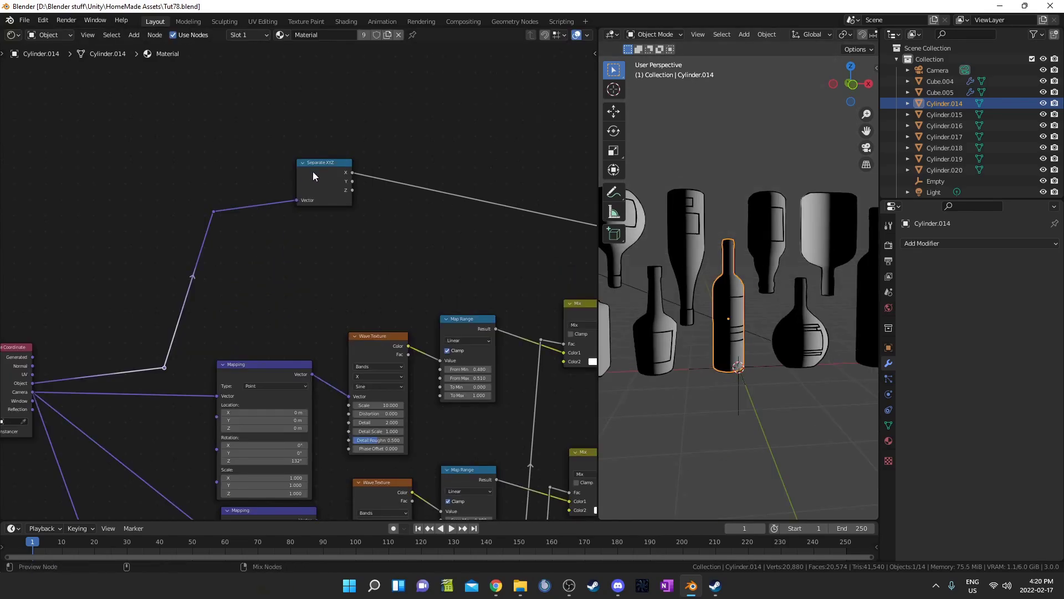
Step: Preview the Separate XYZ node's Z output on the bottles
{"action": "left_click", "coordinate": [313, 172], "text": "ctrl+shift"}
{"action": "left_click", "coordinate": [313, 172], "text": "ctrl+shift"}
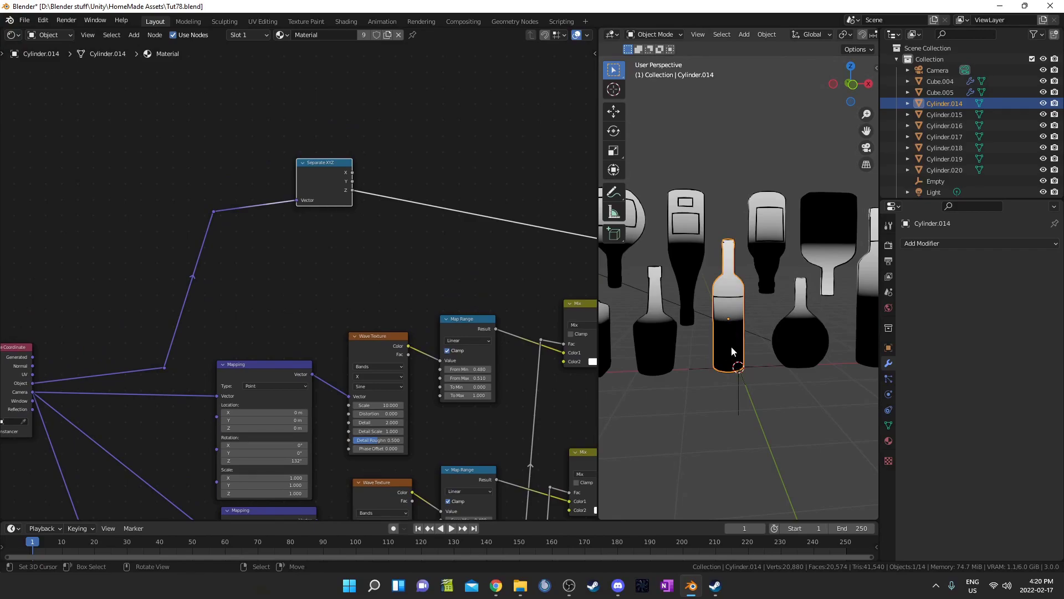
{"action": "scroll", "coordinate": [730, 346], "scroll_direction": "down", "scroll_amount": 5}
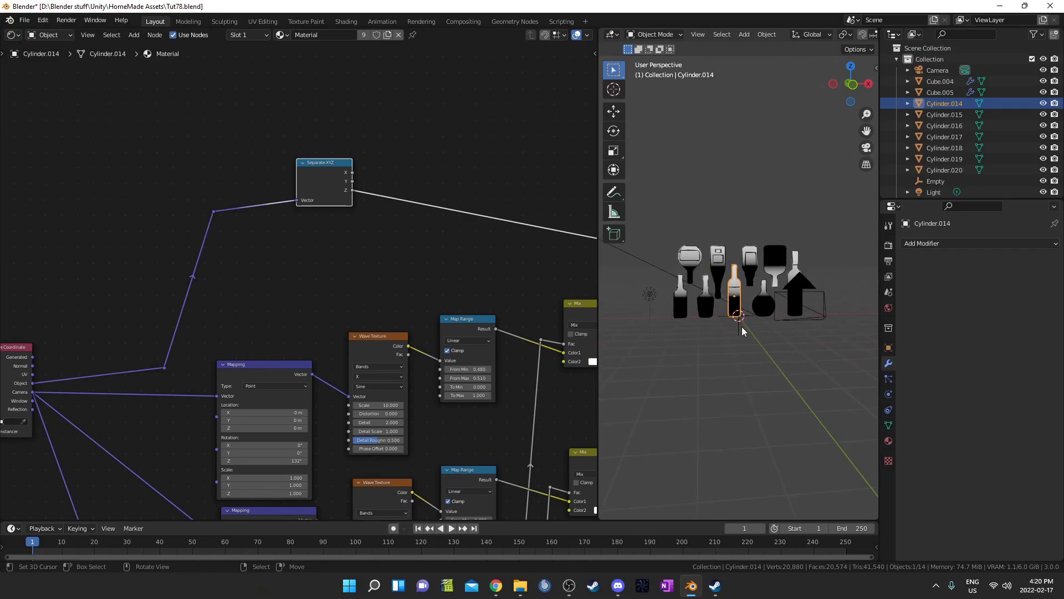
{"action": "scroll", "coordinate": [742, 327], "scroll_direction": "up", "scroll_amount": 1}
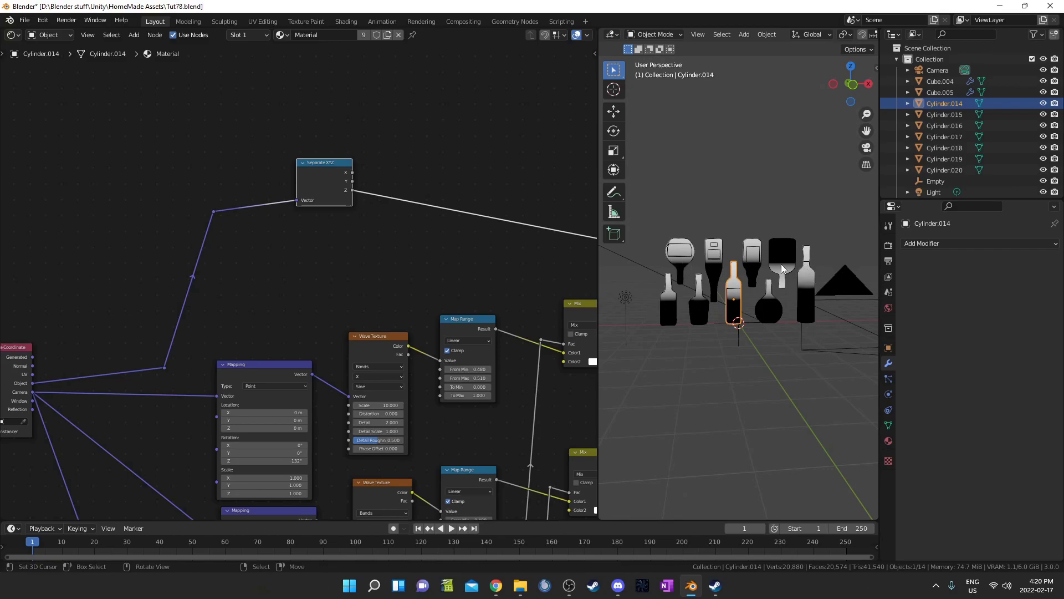
Step: Select the wide upside-down bottle Cube.005 in the back row and apply its rotation
{"action": "left_click", "coordinate": [780, 264]}
{"action": "key", "text": "n"}
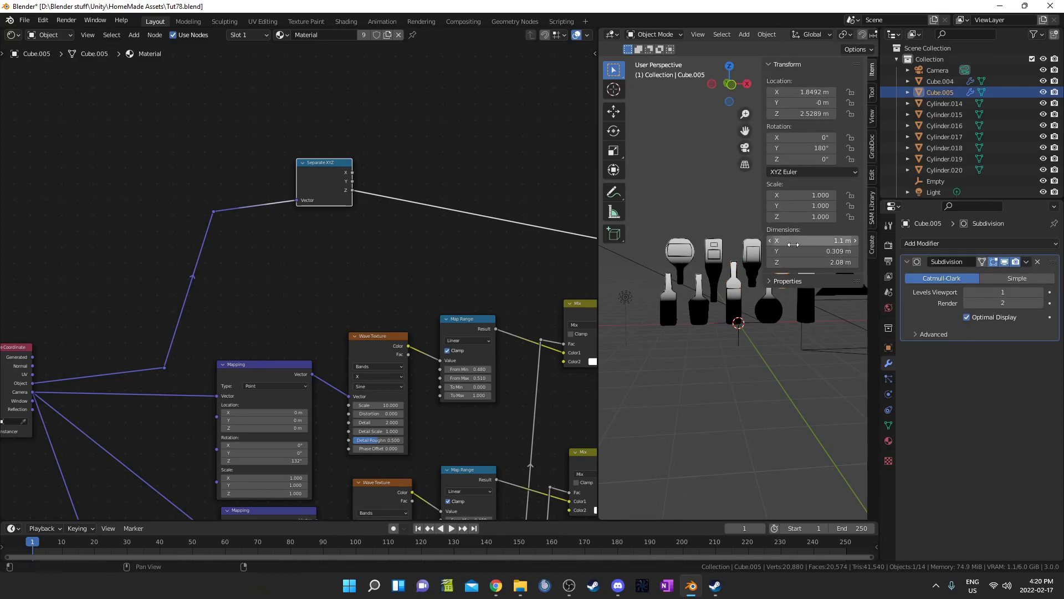
{"action": "key", "text": "ctrl+a"}
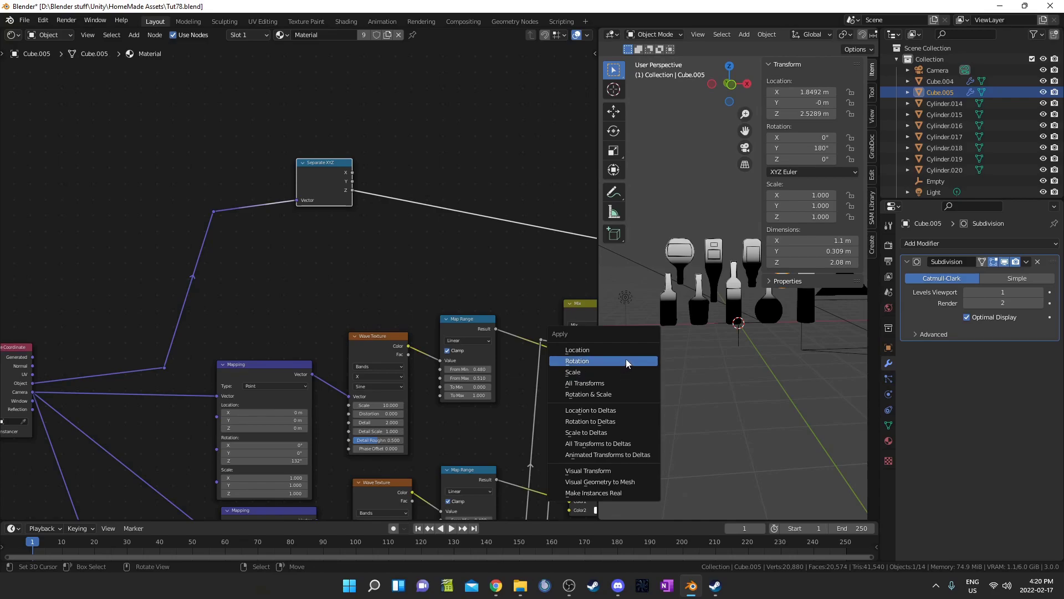
{"action": "left_click", "coordinate": [626, 361]}
{"action": "key", "text": "n"}
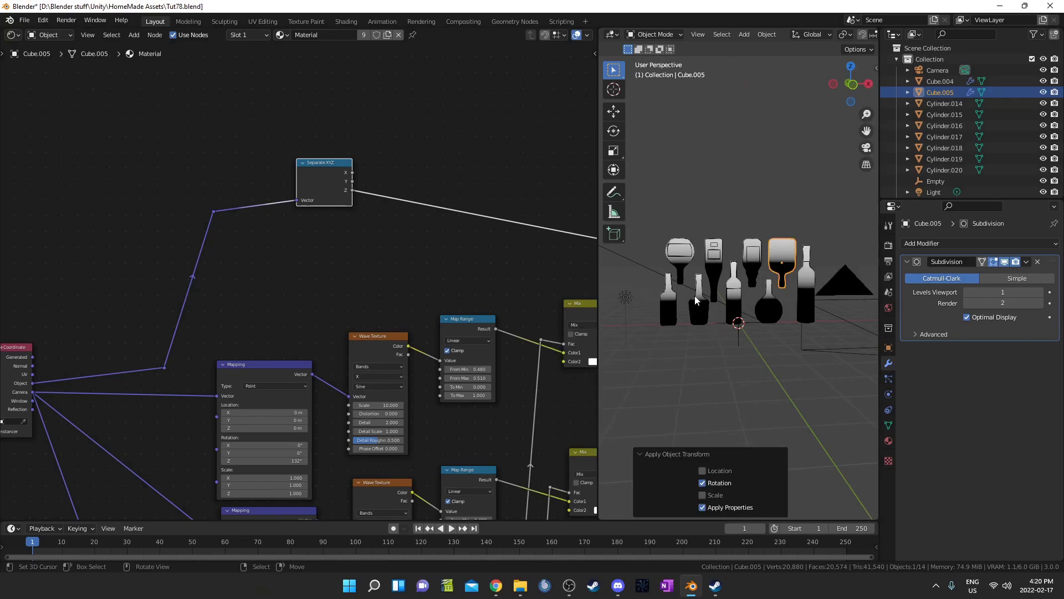
Step: Select the upside-down bottle Cylinder.016 and set the Object of its material's Texture Coordinate node to Empty
{"action": "left_click", "coordinate": [738, 334]}
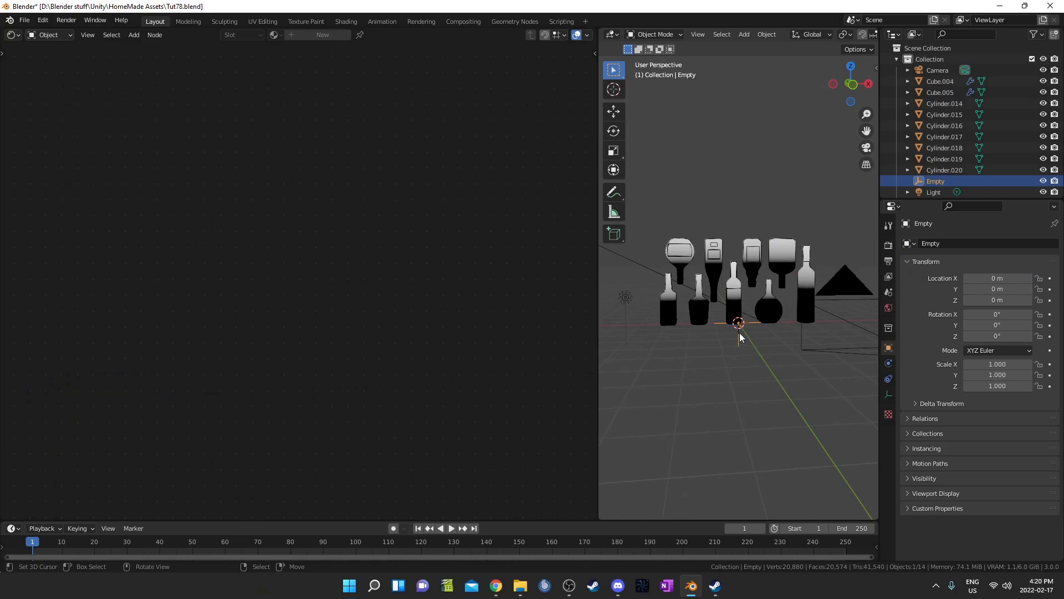
{"action": "right_click", "coordinate": [712, 267]}
{"action": "middle_click_drag", "start_coordinate": [66, 431], "coordinate": [264, 346]}
{"action": "scroll", "coordinate": [264, 345], "scroll_direction": "up", "scroll_amount": 5}
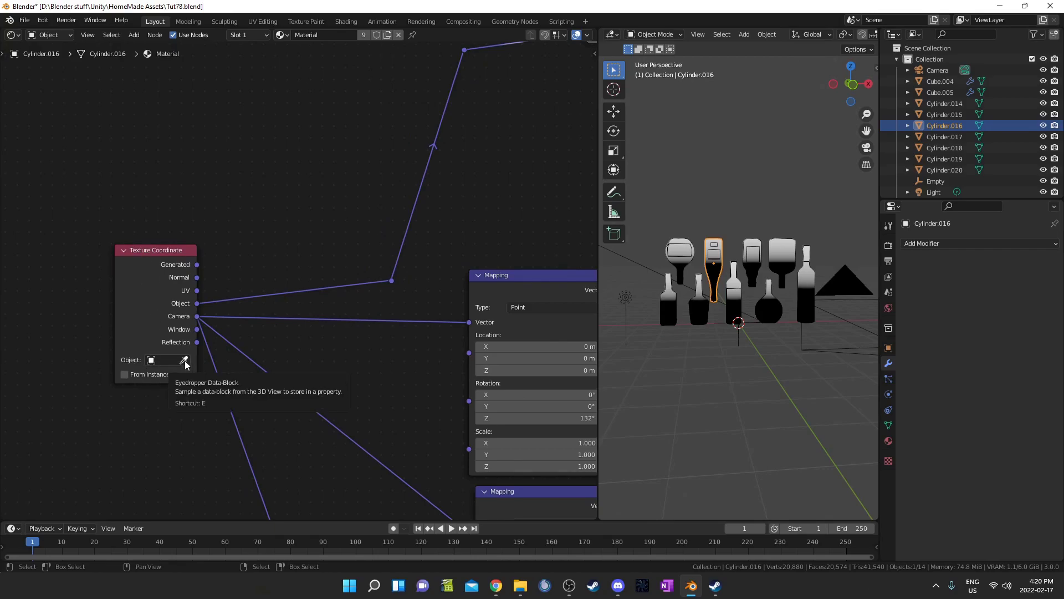
{"action": "left_click", "coordinate": [164, 360]}
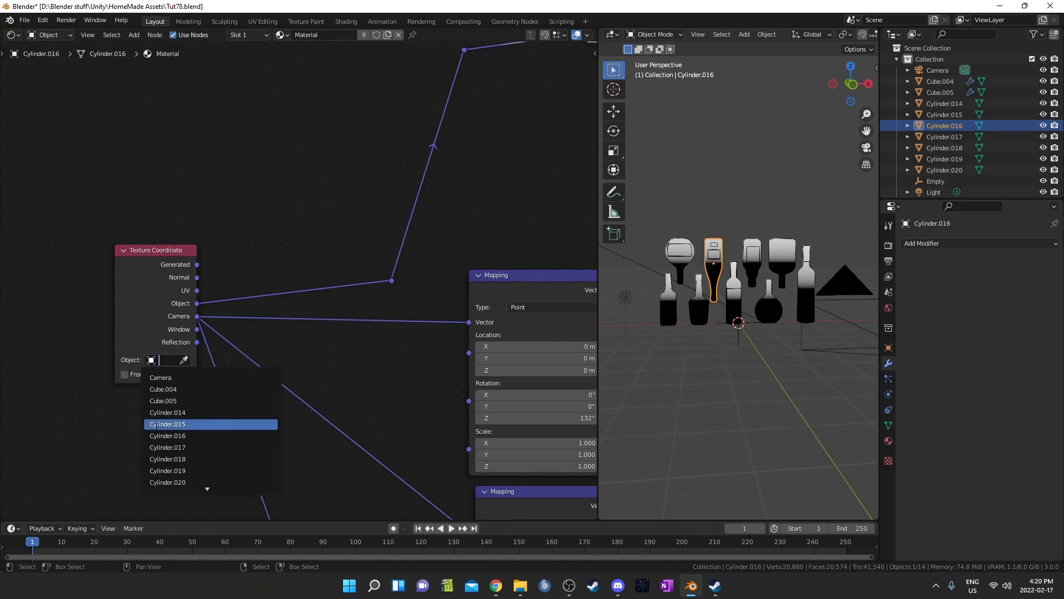
{"action": "scroll", "coordinate": [172, 471], "scroll_direction": "down", "scroll_amount": 5}
{"action": "left_click", "coordinate": [185, 447]}
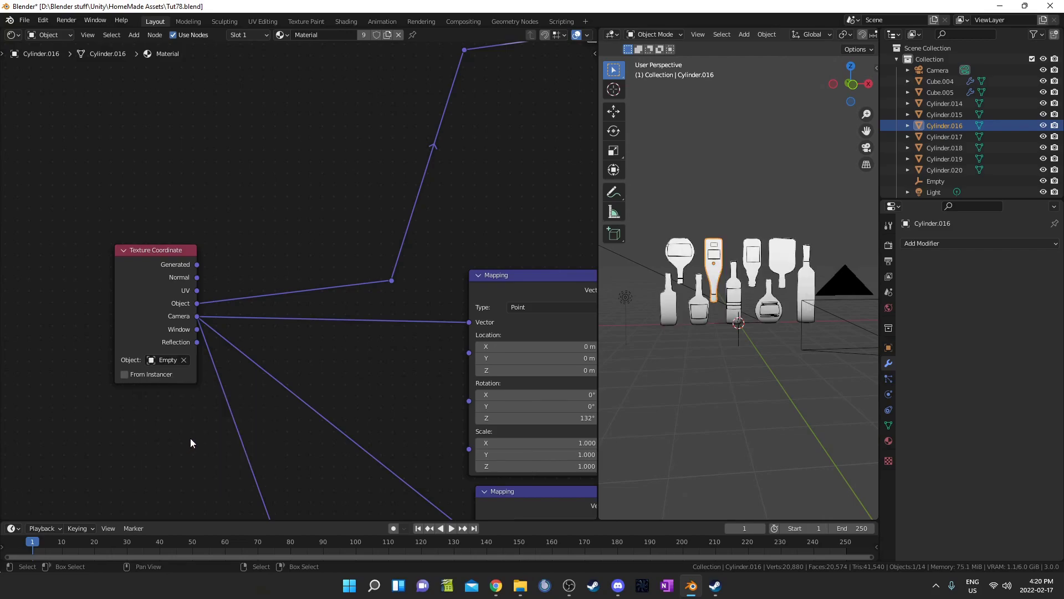
Step: Try moving the Empty among the bottles to test how the gradient follows it, and cancel the move
{"action": "scroll", "coordinate": [377, 335], "scroll_direction": "down", "scroll_amount": 3}
{"action": "scroll", "coordinate": [736, 357], "scroll_direction": "up", "scroll_amount": 2}
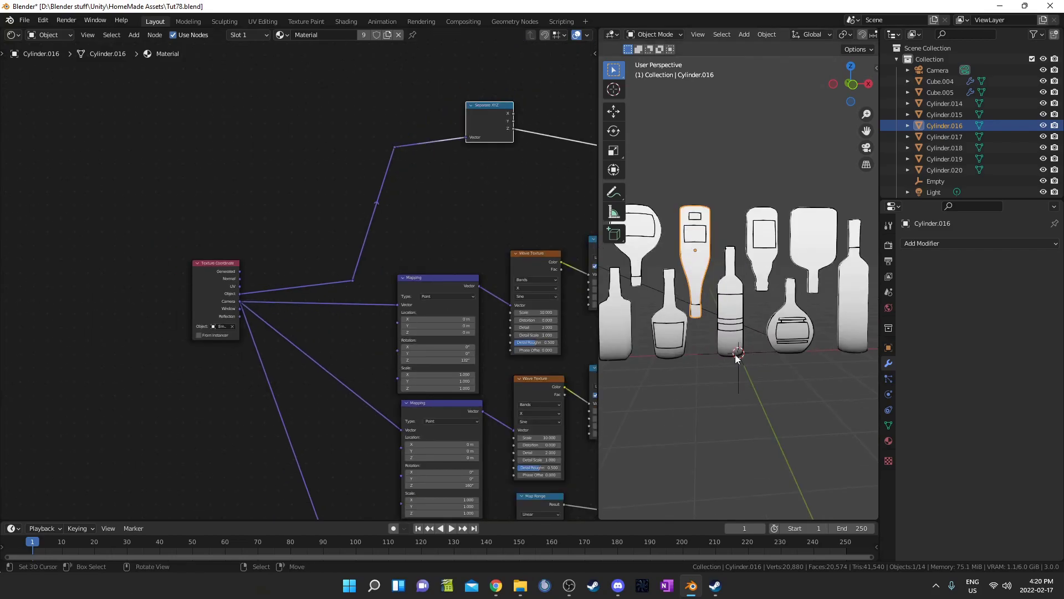
{"action": "left_click", "coordinate": [736, 365]}
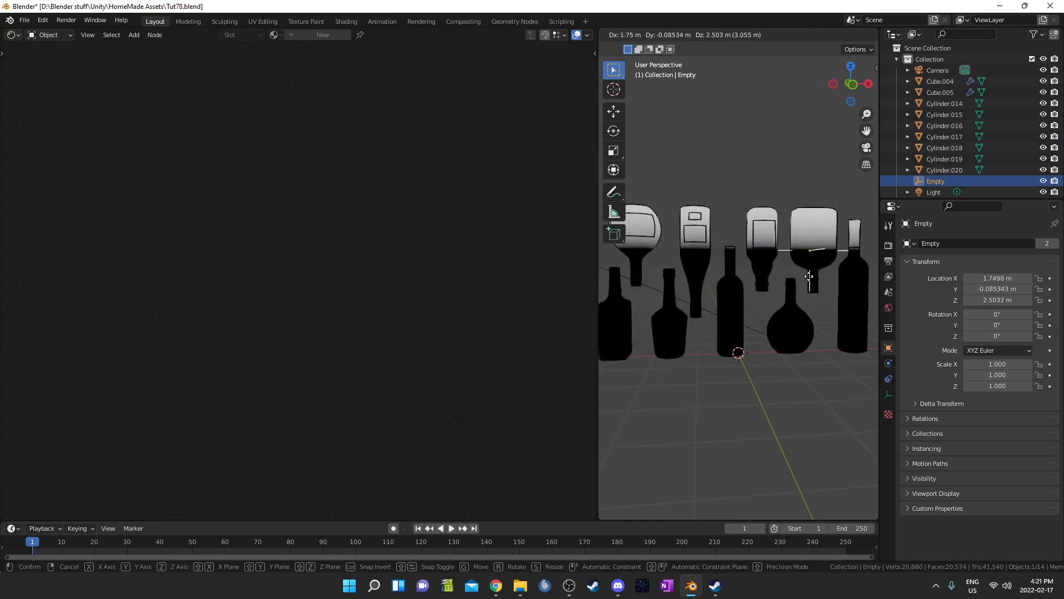
{"action": "scroll", "coordinate": [740, 371], "scroll_direction": "down", "scroll_amount": 5}
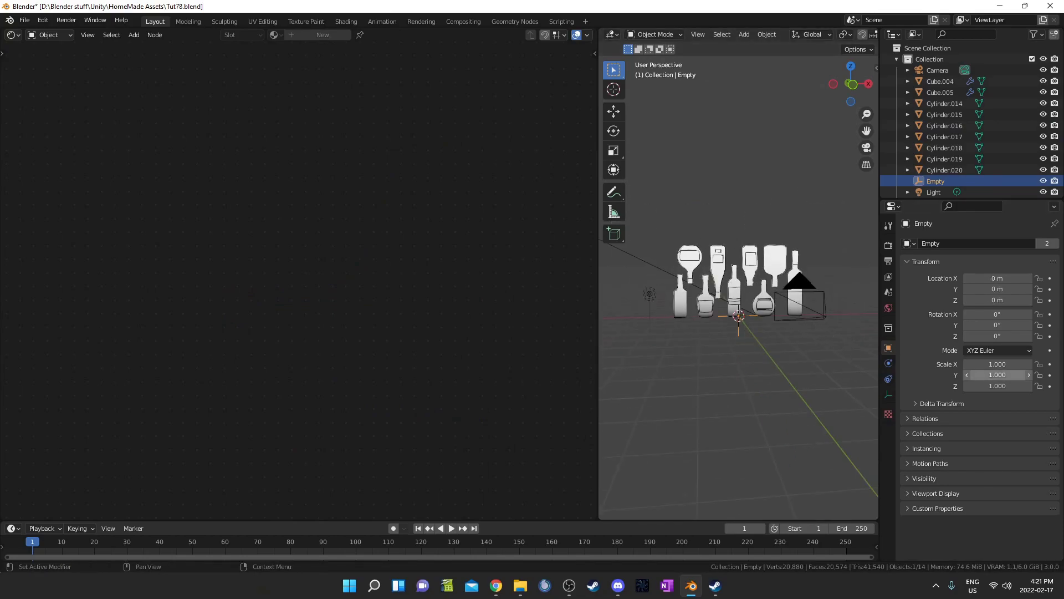
Step: Insert a ColorRamp on the link leaving the Separate XYZ node's Z output in the bottle material
{"action": "type", "text": "colo"}
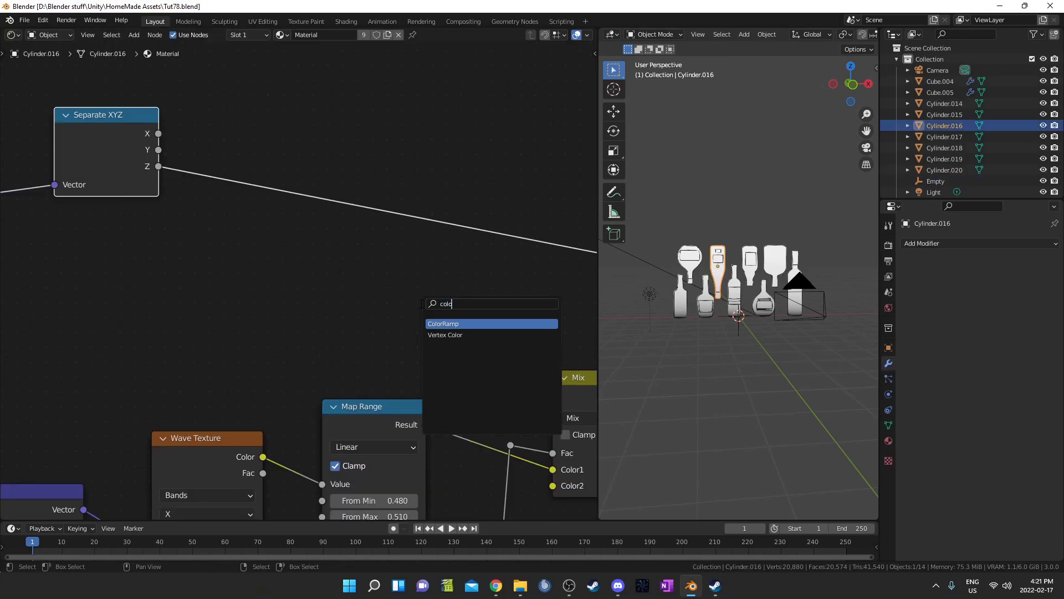
{"action": "key", "text": "Return"}
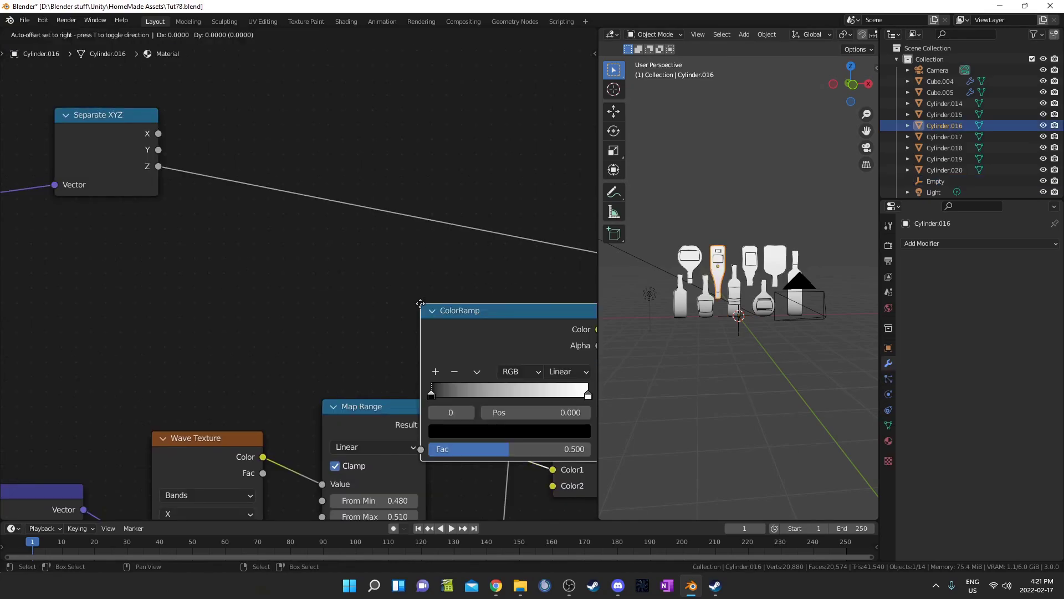
{"action": "left_click", "coordinate": [467, 288]}
{"action": "middle_click_drag", "start_coordinate": [468, 285], "coordinate": [391, 335]}
{"action": "scroll", "coordinate": [391, 333], "scroll_direction": "up", "scroll_amount": 1}
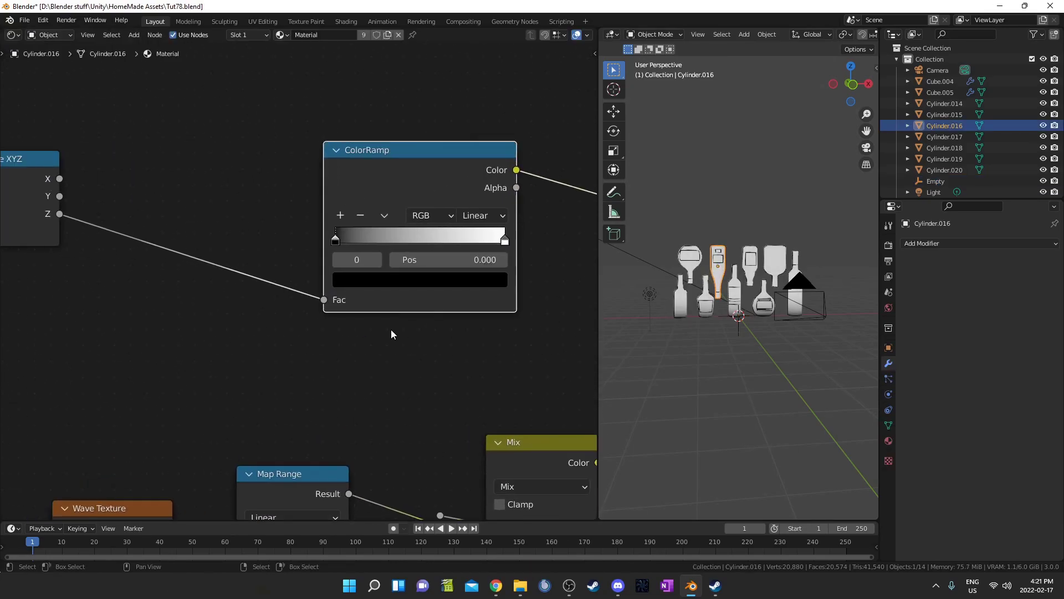
Step: Add a white middle stop to the new ColorRamp, darken its end stop to near black, and inspect the gradient on the bottles
{"action": "left_click_drag", "start_coordinate": [502, 240], "coordinate": [547, 248]}
{"action": "left_click", "coordinate": [341, 218]}
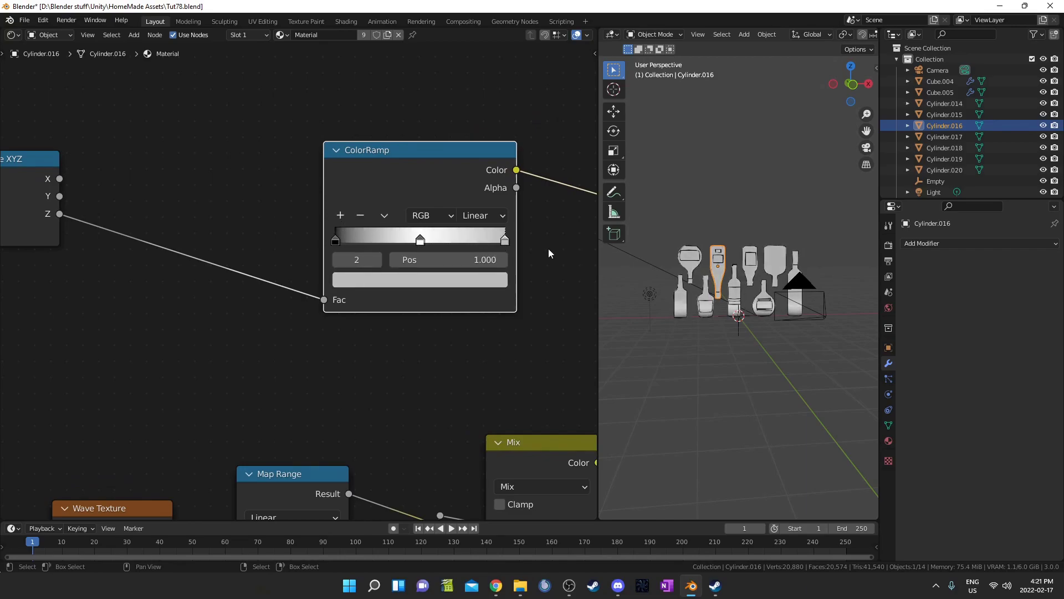
{"action": "left_click", "coordinate": [486, 281]}
{"action": "scroll", "coordinate": [422, 63], "scroll_direction": "down", "scroll_amount": 6}
{"action": "scroll", "coordinate": [426, 78], "scroll_direction": "down", "scroll_amount": 9}
{"action": "scroll", "coordinate": [431, 88], "scroll_direction": "up", "scroll_amount": 1}
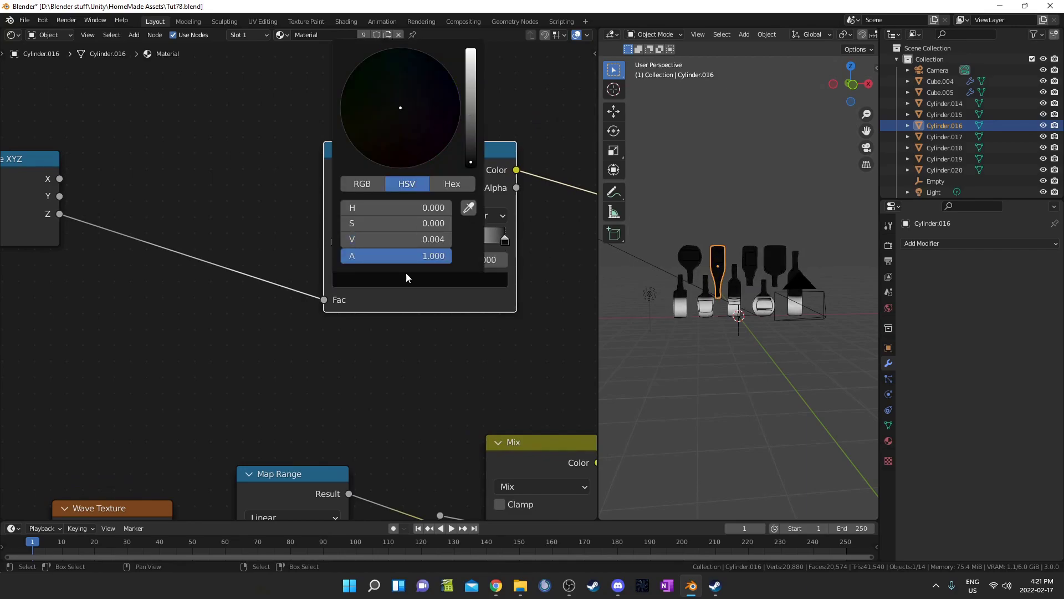
{"action": "scroll", "coordinate": [422, 258], "scroll_direction": "up", "scroll_amount": 1}
{"action": "middle_click_drag", "start_coordinate": [280, 310], "coordinate": [401, 314]}
{"action": "middle_click_drag", "start_coordinate": [468, 256], "coordinate": [403, 254]}
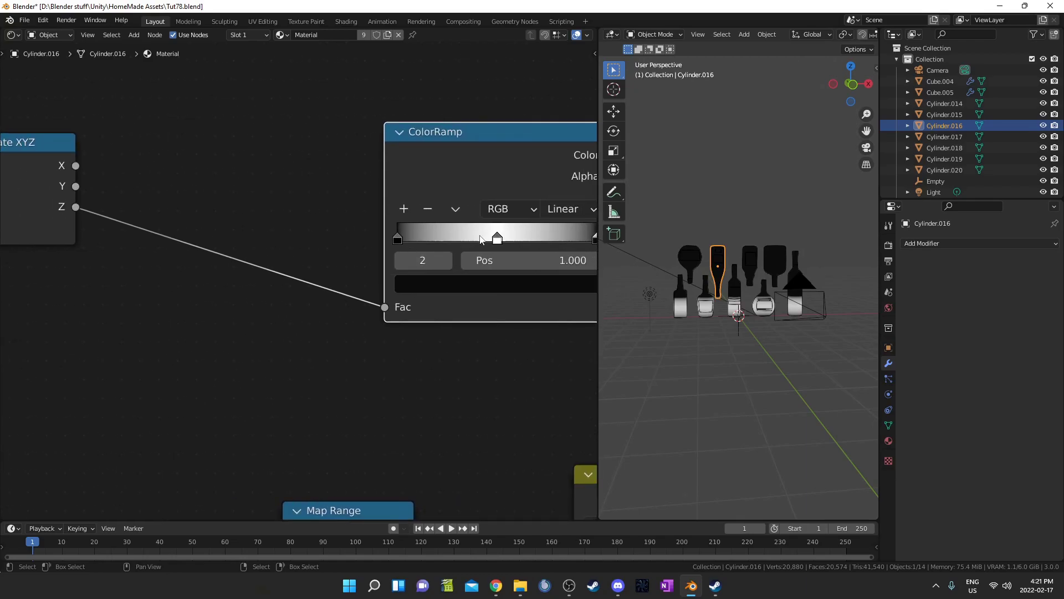
{"action": "scroll", "coordinate": [497, 266], "scroll_direction": "up", "scroll_amount": 3}
{"action": "middle_click_drag", "start_coordinate": [496, 291], "coordinate": [329, 293]}
{"action": "scroll", "coordinate": [820, 362], "scroll_direction": "up", "scroll_amount": 7}
{"action": "middle_click_drag", "start_coordinate": [789, 362], "coordinate": [794, 272], "text": "shift"}
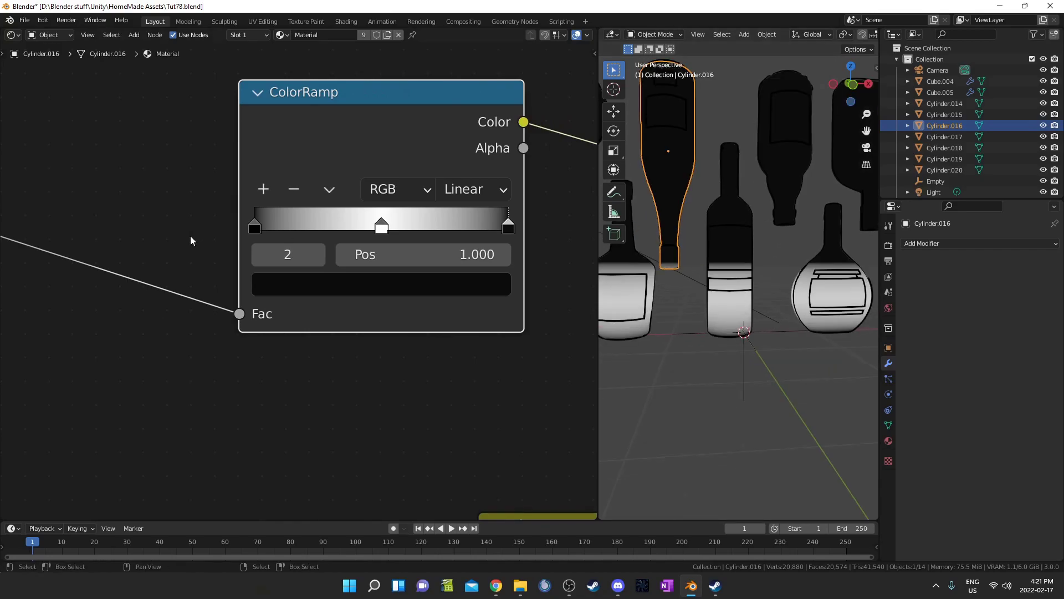
Step: Insert a Map Range node on the link between the Separate XYZ node's Z output and the ColorRamp's Fac
{"action": "scroll", "coordinate": [190, 235], "scroll_direction": "down", "scroll_amount": 7}
{"action": "middle_click_drag", "start_coordinate": [95, 375], "coordinate": [230, 363]}
{"action": "key", "text": "shift+a"}
{"action": "left_click", "coordinate": [256, 329]}
{"action": "type", "text": "map"}
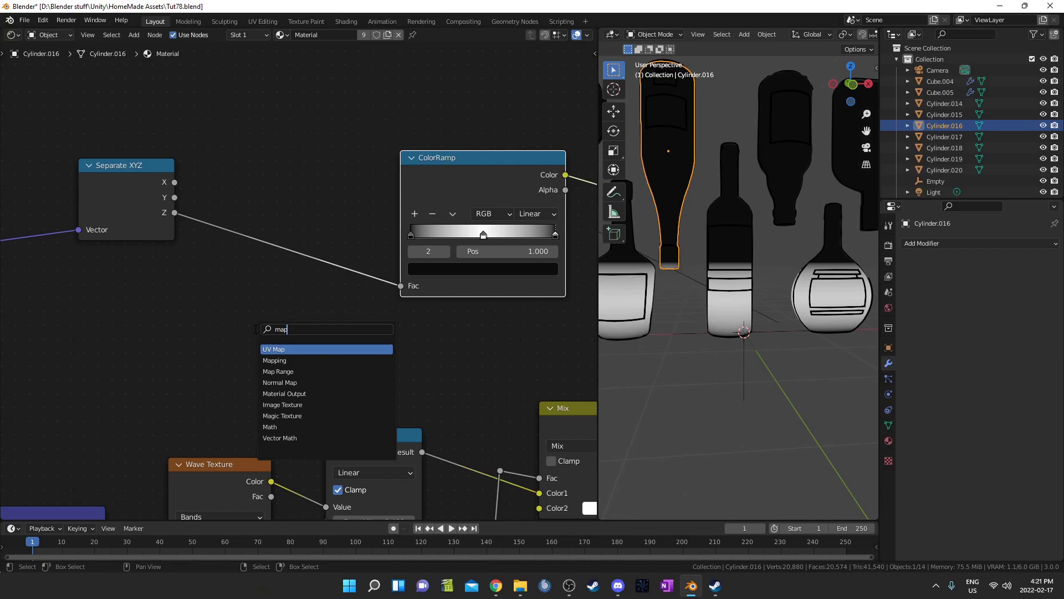
{"action": "key", "text": "Return"}
{"action": "left_click", "coordinate": [214, 62]}
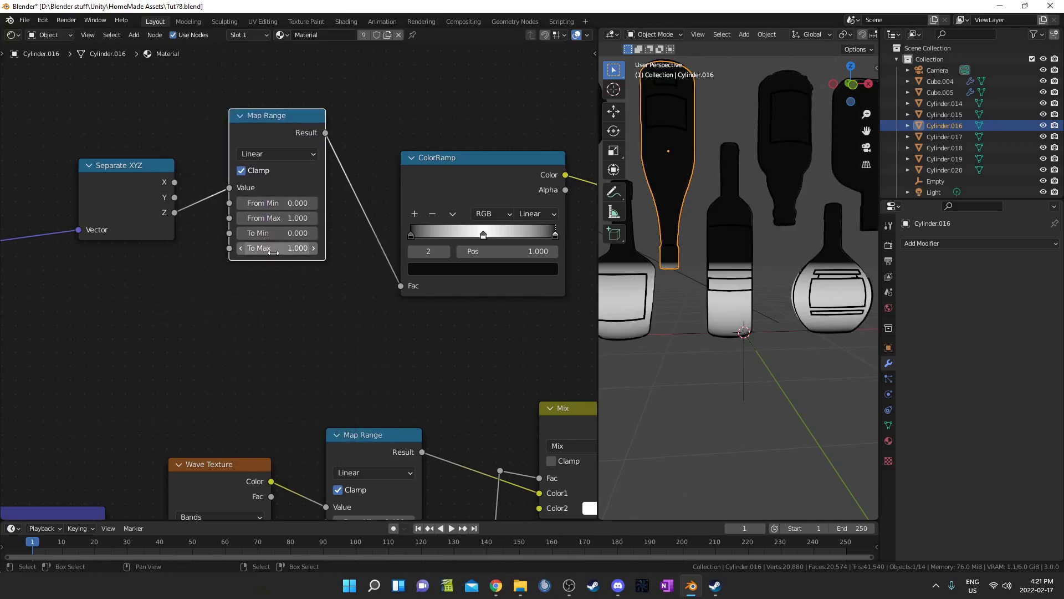
Step: Set the new Map Range node's From Max to 3 and inspect the gradient across all the bottles
{"action": "left_click", "coordinate": [284, 218]}
{"action": "type", "text": "3"}
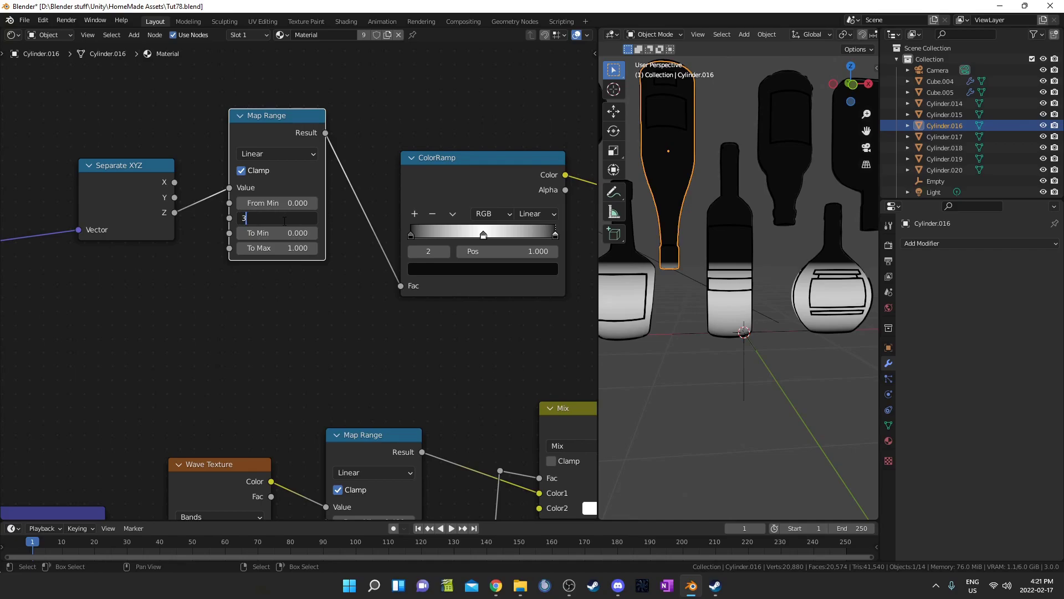
{"action": "key", "text": "Return"}
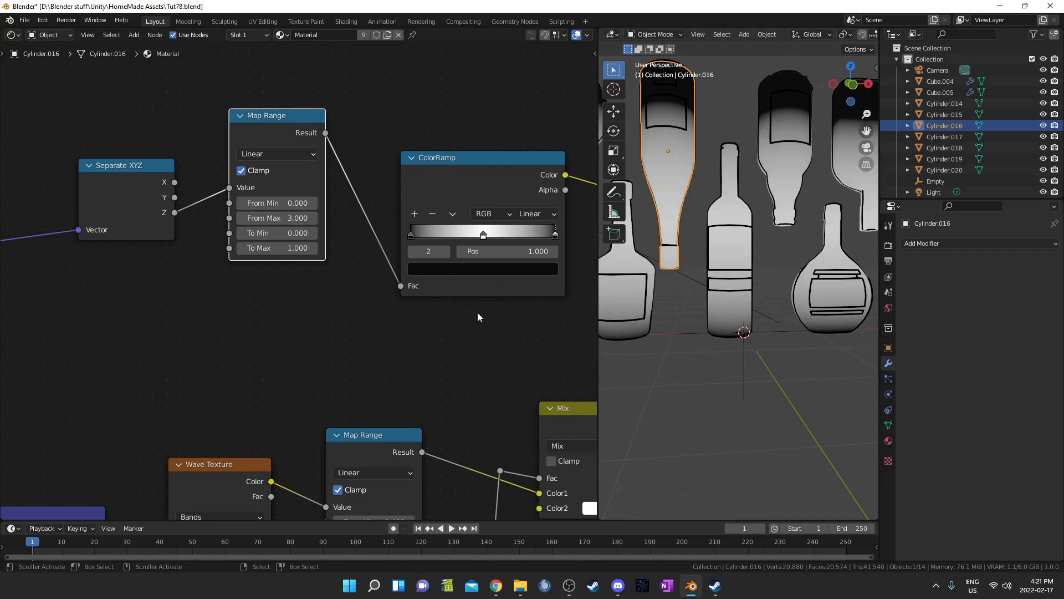
{"action": "scroll", "coordinate": [765, 255], "scroll_direction": "down", "scroll_amount": 4}
{"action": "middle_click_drag", "start_coordinate": [766, 252], "coordinate": [756, 271]}
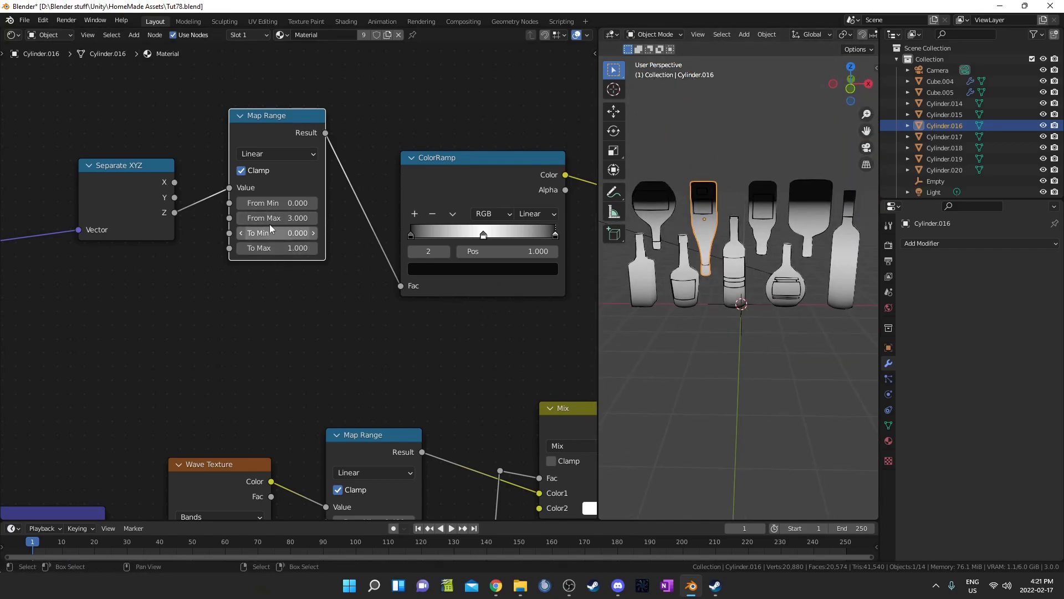
Step: Try a From Max of 3.5 on the gradient's Map Range node, and undo the change
{"action": "mouse_move", "coordinate": [276, 218]}
{"action": "left_mouse_down"}
{"action": "mouse_move", "coordinate": [316, 218]}
{"action": "mouse_move", "coordinate": [305, 218]}
{"action": "left_mouse_up"}
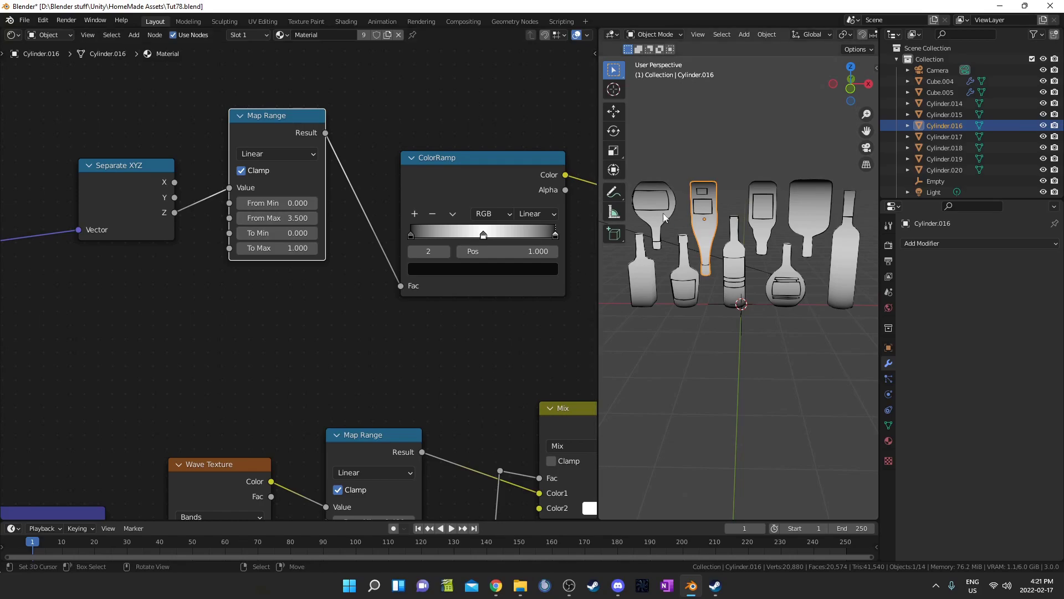
{"action": "key", "text": "ctrl+z"}
{"action": "scroll", "coordinate": [743, 281], "scroll_direction": "down", "scroll_amount": 3}
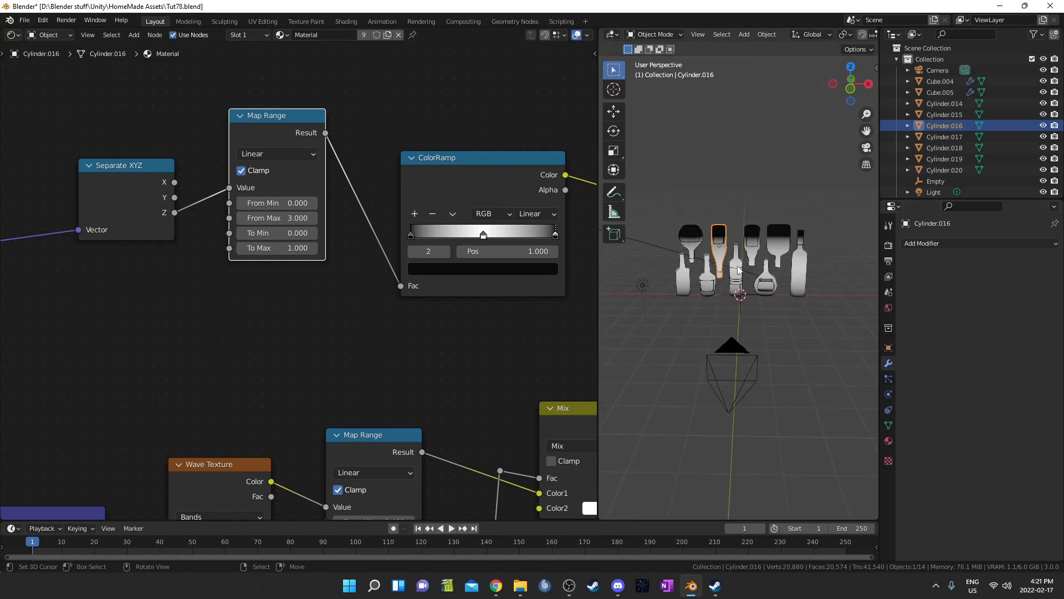
Step: Reset the gradient's ColorRamp to its default two stops
{"action": "scroll", "coordinate": [453, 216], "scroll_direction": "up", "scroll_amount": 1}
{"action": "middle_click_drag", "start_coordinate": [452, 216], "coordinate": [388, 232]}
{"action": "left_click", "coordinate": [387, 230]}
{"action": "left_click", "coordinate": [428, 307]}
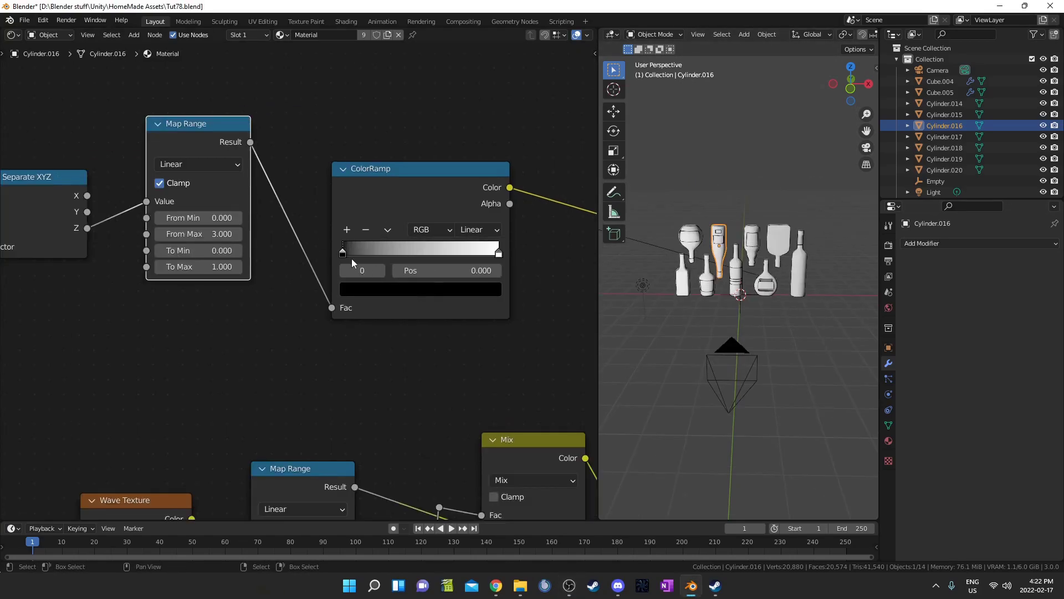
Step: Set the colour of the ColorRamp's first stop to hex 4D1D19
{"action": "left_click", "coordinate": [460, 289]}
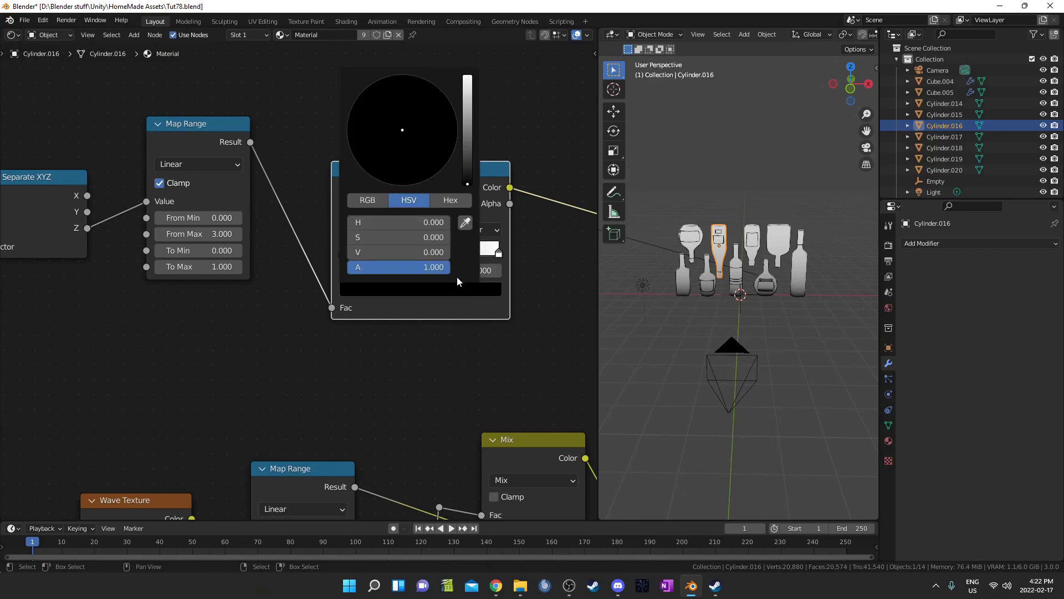
{"action": "left_click", "coordinate": [449, 200]}
{"action": "left_click", "coordinate": [396, 222]}
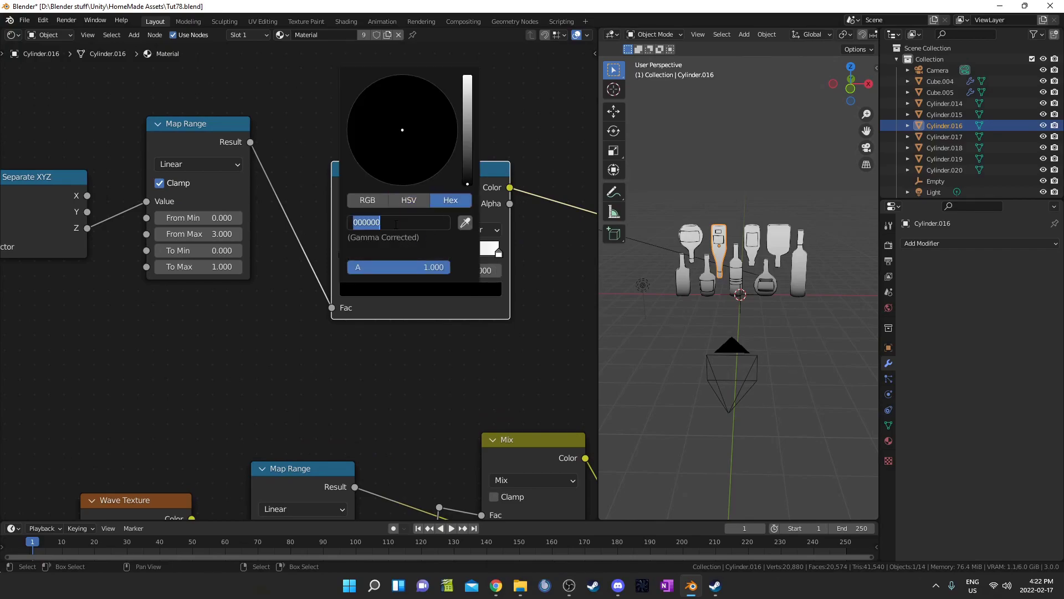
{"action": "type", "text": "4d1d19"}
{"action": "key", "text": "Return"}
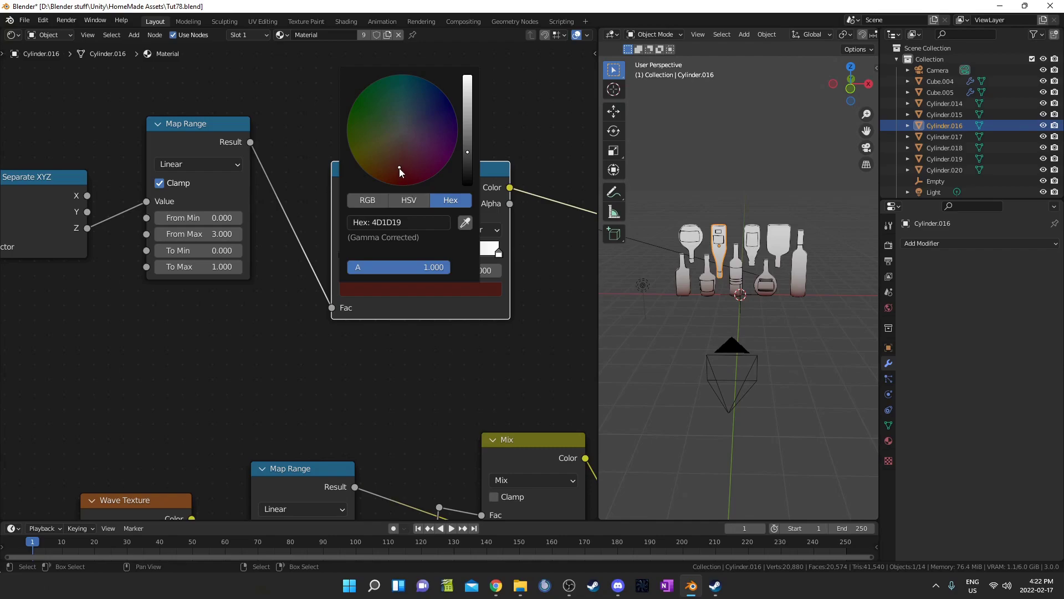
Step: Set the colour of the ColorRamp's last stop to hex 4CA4FF
{"action": "left_click", "coordinate": [499, 253]}
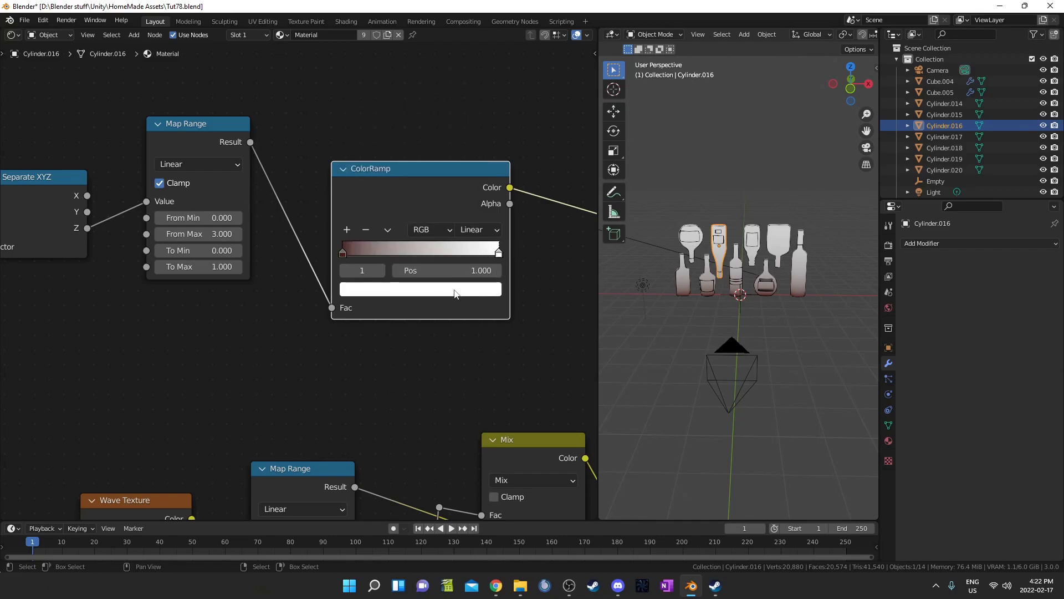
{"action": "left_click", "coordinate": [455, 293]}
{"action": "left_click", "coordinate": [402, 222]}
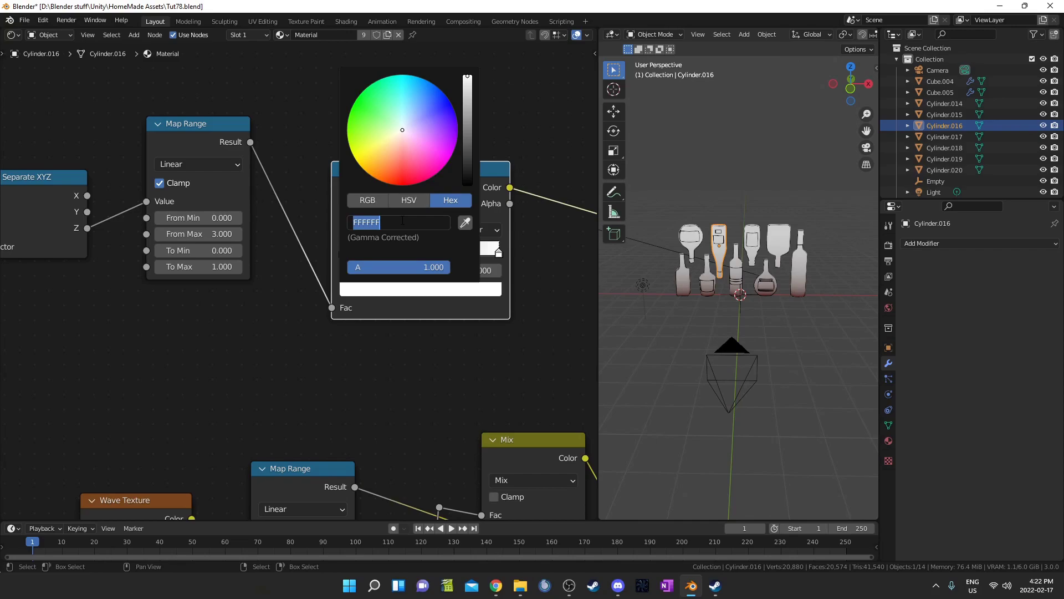
{"action": "type", "text": "4ca4ff"}
{"action": "key", "text": "Return"}
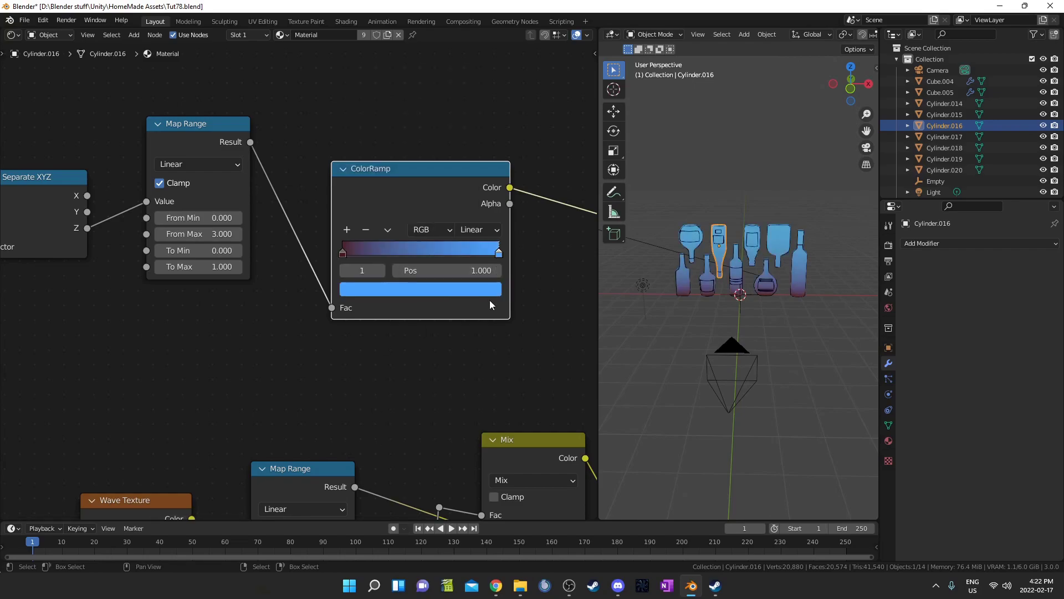
Step: Set the gradient ColorRamp's color mode to HSL and its hue interpolation to Far
{"action": "left_click", "coordinate": [388, 230]}
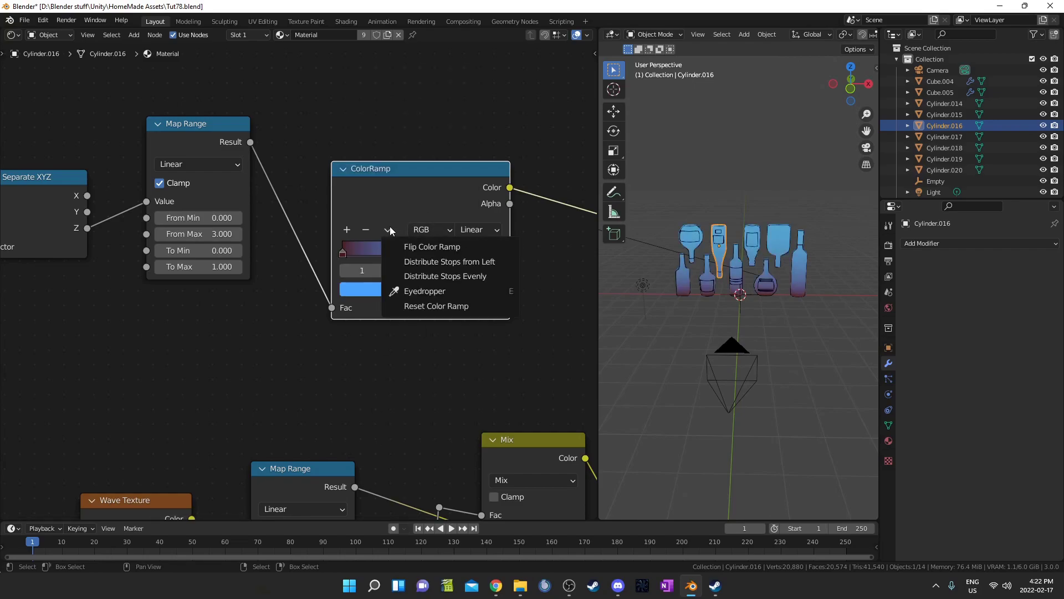
{"action": "left_click", "coordinate": [430, 229]}
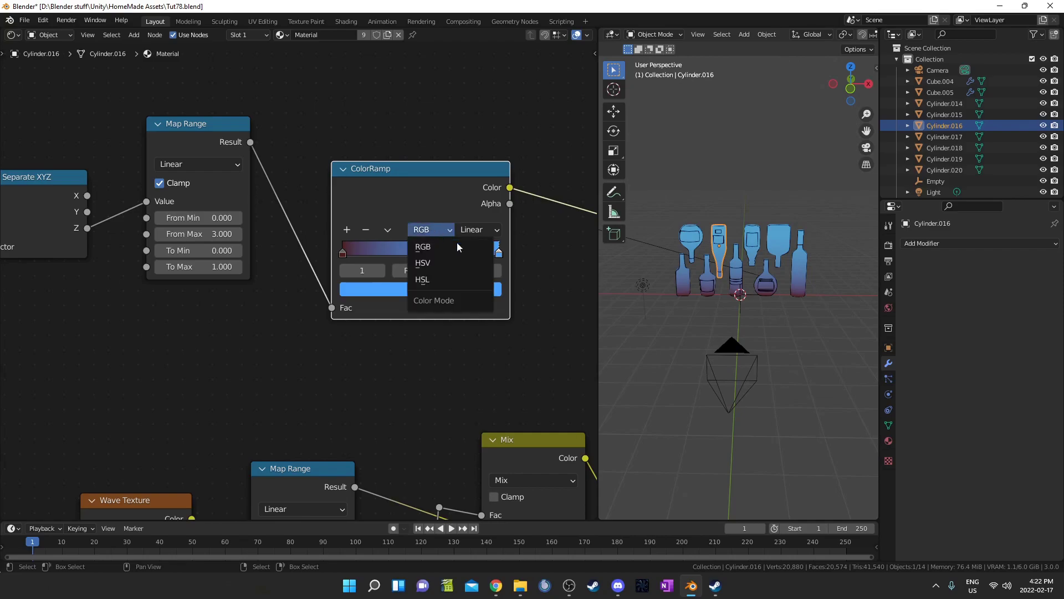
{"action": "left_click", "coordinate": [451, 280]}
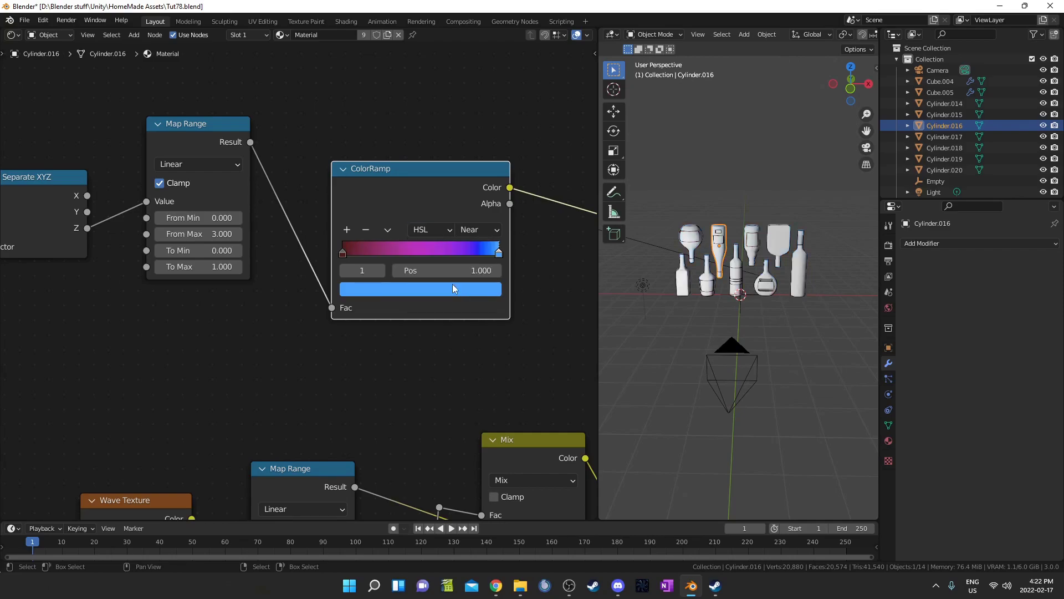
{"action": "left_click", "coordinate": [479, 231]}
{"action": "left_click", "coordinate": [478, 261]}
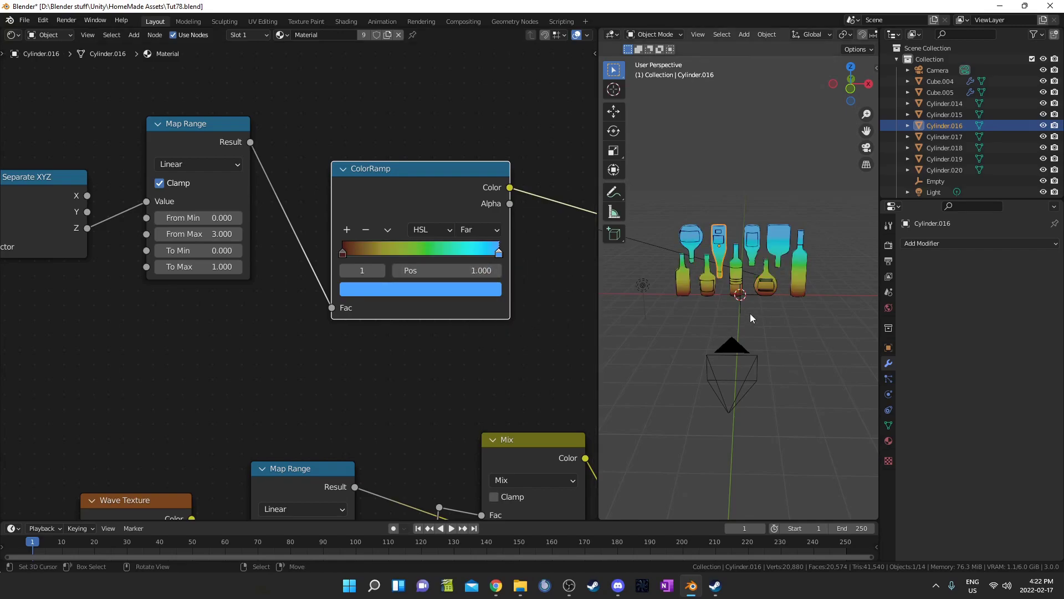
{"action": "scroll", "coordinate": [747, 315], "scroll_direction": "up", "scroll_amount": 4}
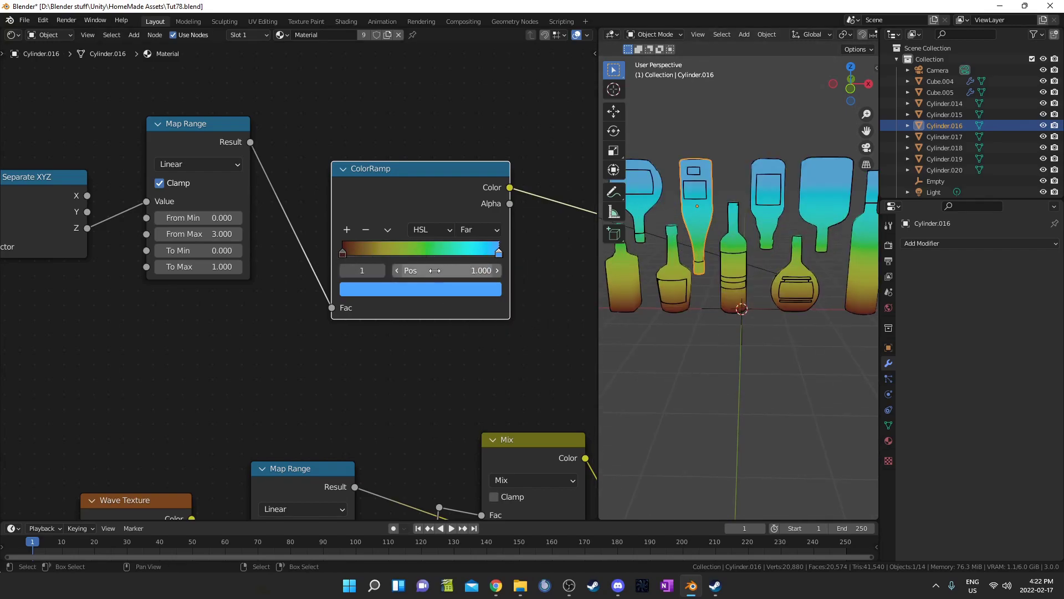
Step: Try larger From Max values up to 4.4 on the Map Range node, and set it back to 3
{"action": "scroll", "coordinate": [737, 304], "scroll_direction": "down", "scroll_amount": 5}
{"action": "middle_click_drag", "start_coordinate": [737, 304], "coordinate": [741, 281]}
{"action": "scroll", "coordinate": [742, 281], "scroll_direction": "up", "scroll_amount": 5}
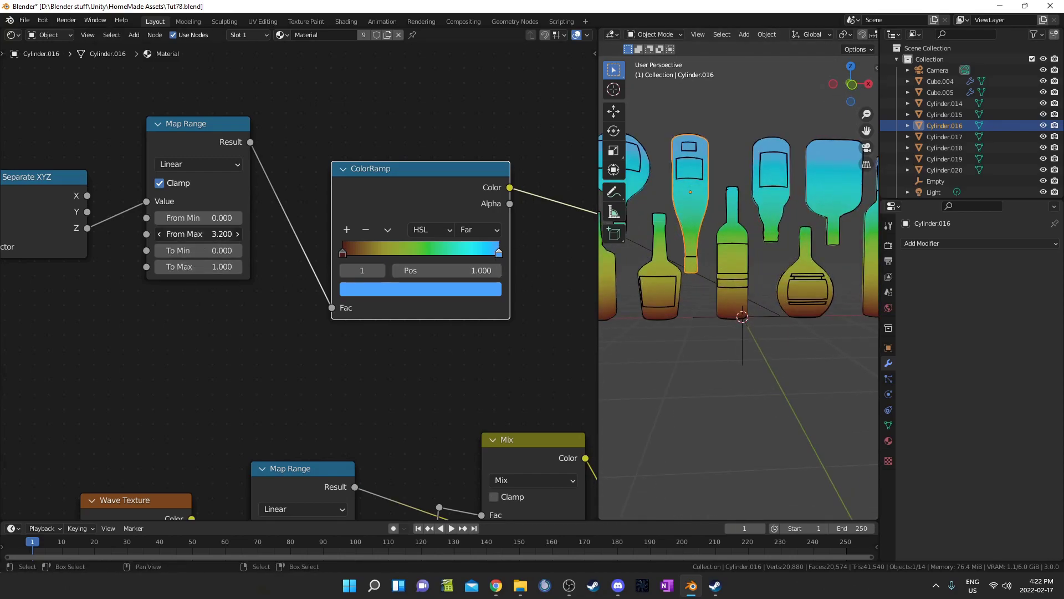
{"action": "left_click", "coordinate": [202, 234]}
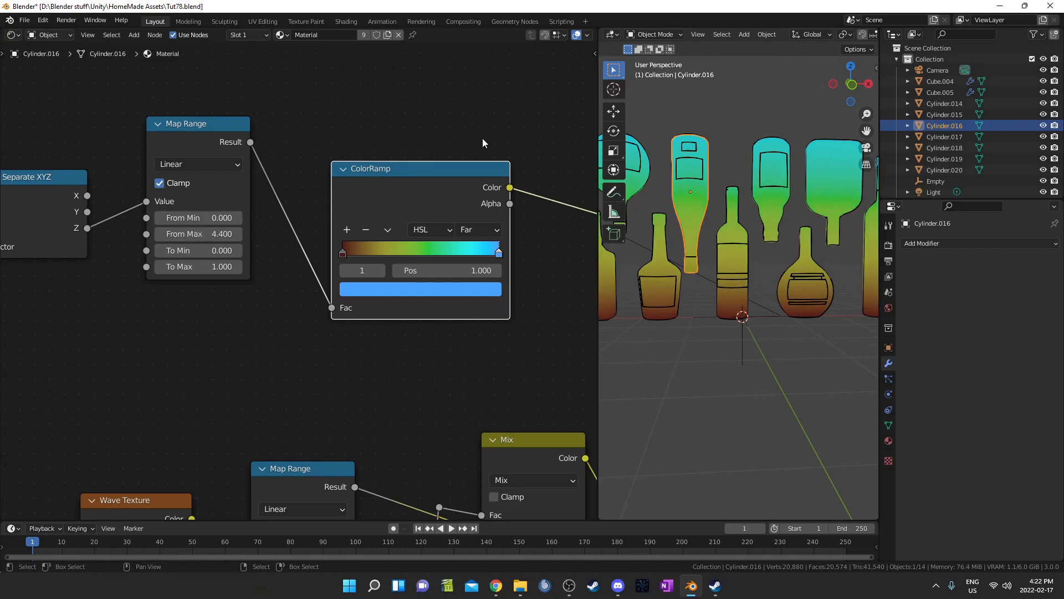
{"action": "type", "text": "3"}
{"action": "key", "text": "Return"}
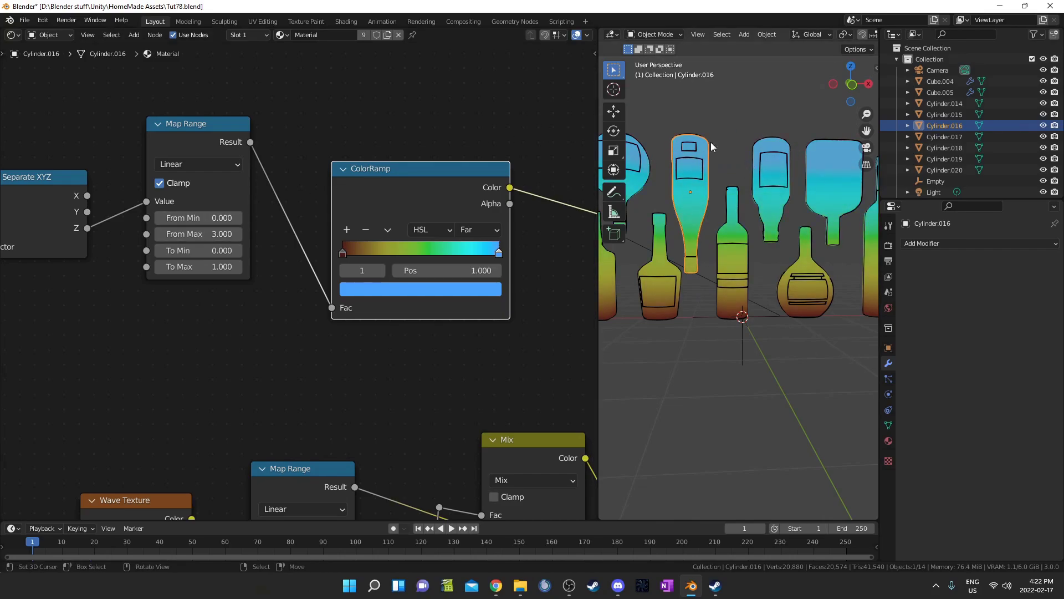
Step: Move the gradient ColorRamp closer to the shader and preview the Mix node that combines the two hatching branches
{"action": "scroll", "coordinate": [736, 167], "scroll_direction": "down", "scroll_amount": 3}
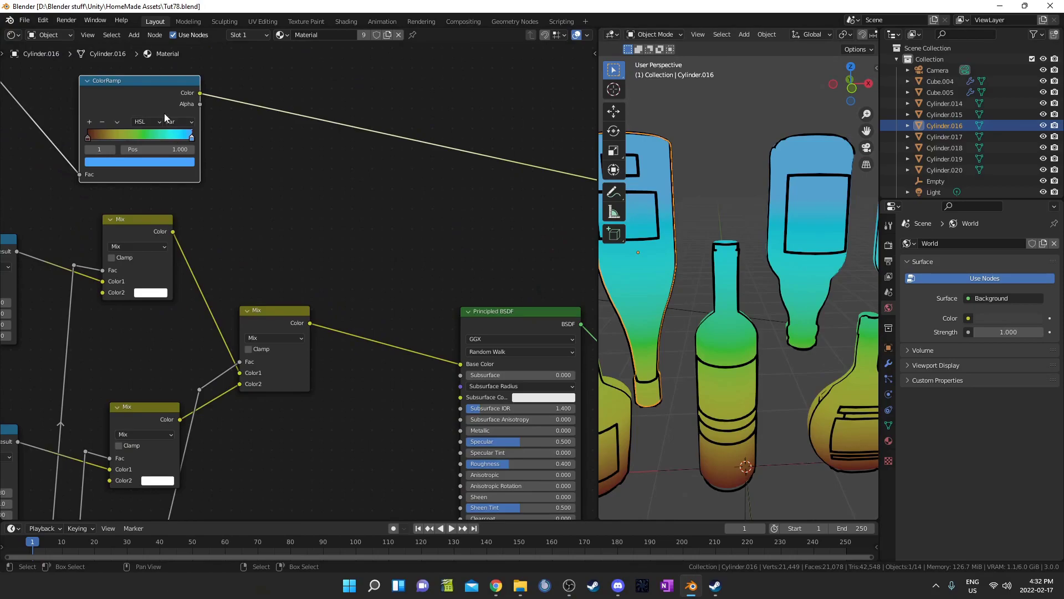
{"action": "left_click_drag", "start_coordinate": [164, 113], "coordinate": [240, 113]}
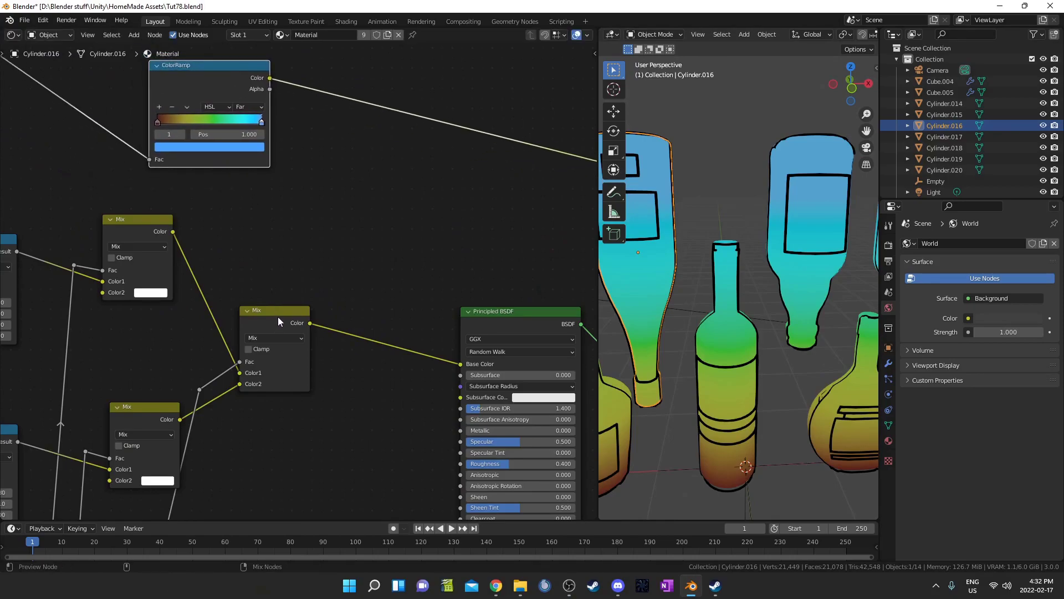
{"action": "left_click", "coordinate": [279, 316], "text": "ctrl+shift"}
{"action": "mouse_move", "coordinate": [375, 368]}
{"action": "middle_mouse_down"}
{"action": "mouse_move", "coordinate": [268, 324]}
{"action": "mouse_move", "coordinate": [290, 345]}
{"action": "middle_mouse_up"}
{"action": "scroll", "coordinate": [277, 324], "scroll_direction": "up", "scroll_amount": 5}
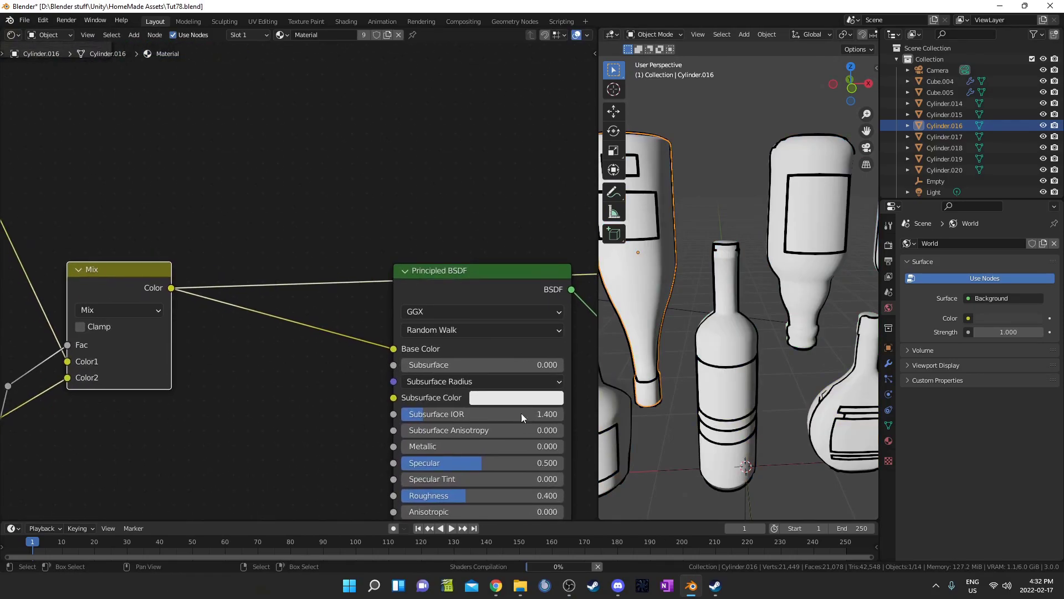
{"action": "middle_click_drag", "start_coordinate": [360, 306], "coordinate": [315, 357]}
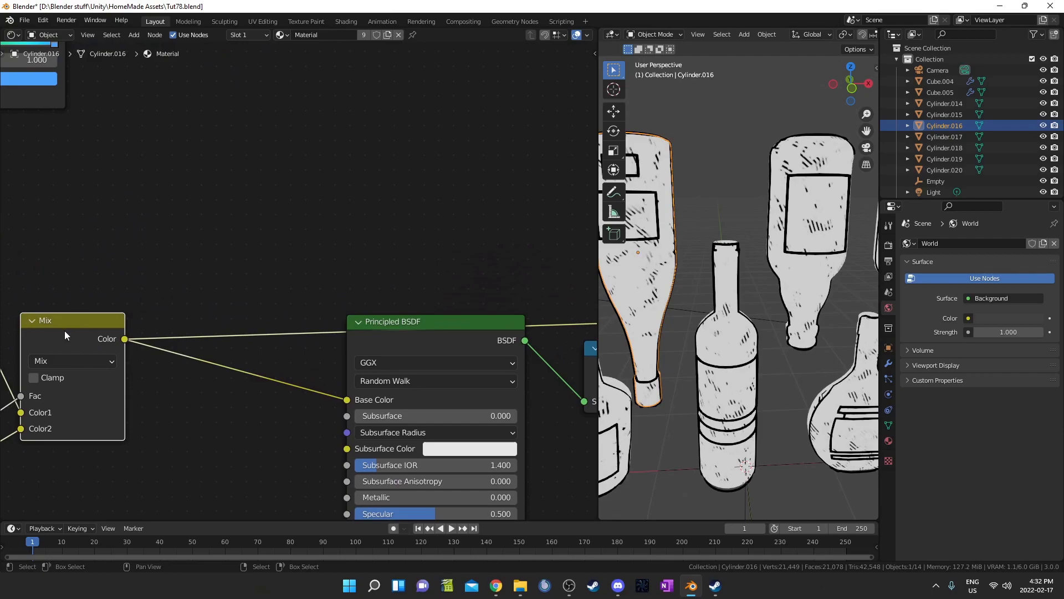
Step: Duplicate the combined hatching Mix node and drop the copy onto its outgoing preview link
{"action": "key", "text": "shift+d"}
{"action": "left_click", "coordinate": [264, 232]}
{"action": "scroll", "coordinate": [263, 232], "scroll_direction": "down", "scroll_amount": 3}
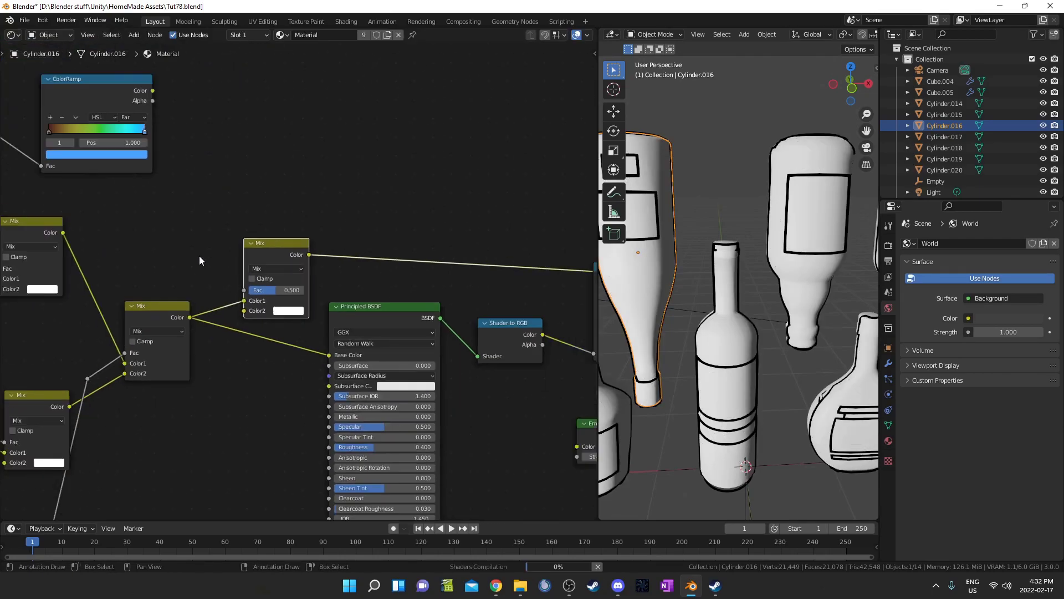
Step: Feed the hatching Mix's Color into the copied Mix's Fac and the gradient ColorRamp's Color into its Color1
{"action": "middle_click_drag", "start_coordinate": [199, 254], "coordinate": [271, 324]}
{"action": "left_click_drag", "start_coordinate": [302, 360], "coordinate": [303, 350]}
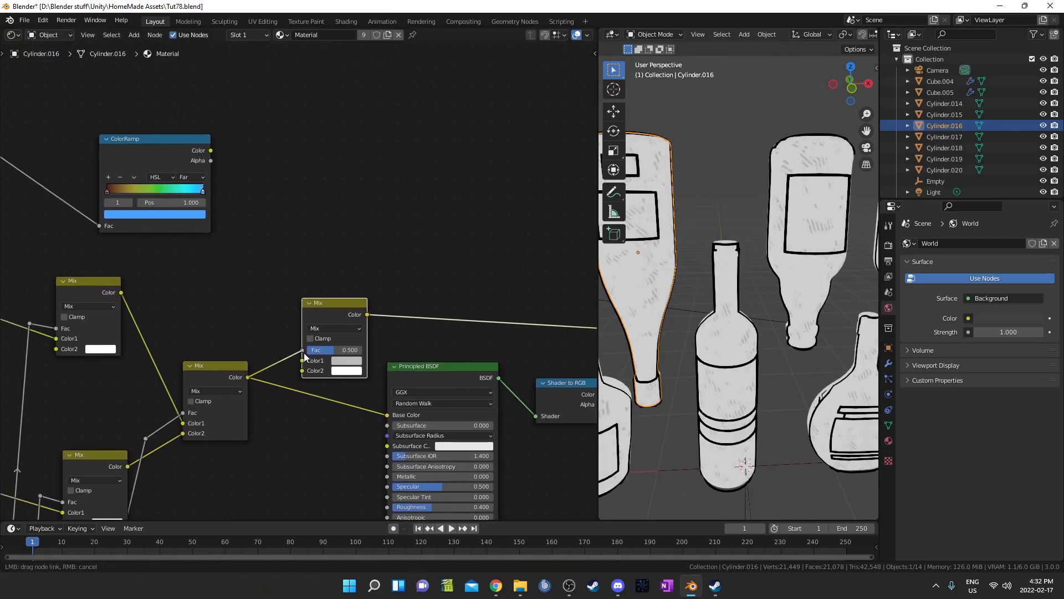
{"action": "mouse_move", "coordinate": [211, 150]}
{"action": "left_mouse_down"}
{"action": "mouse_move", "coordinate": [283, 212]}
{"action": "mouse_move", "coordinate": [302, 370]}
{"action": "mouse_move", "coordinate": [305, 361]}
{"action": "left_mouse_up"}
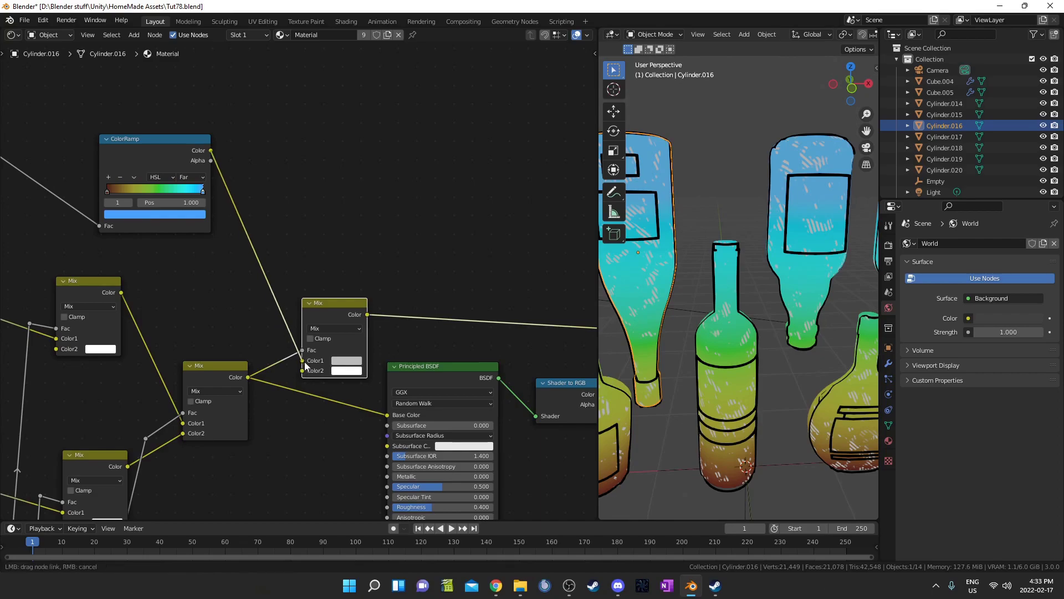
Step: Insert the copied Mix node on the link to the Principled BSDF's Base Color and preview the Mix Shader on the bottles
{"action": "left_click_drag", "start_coordinate": [331, 319], "coordinate": [317, 370]}
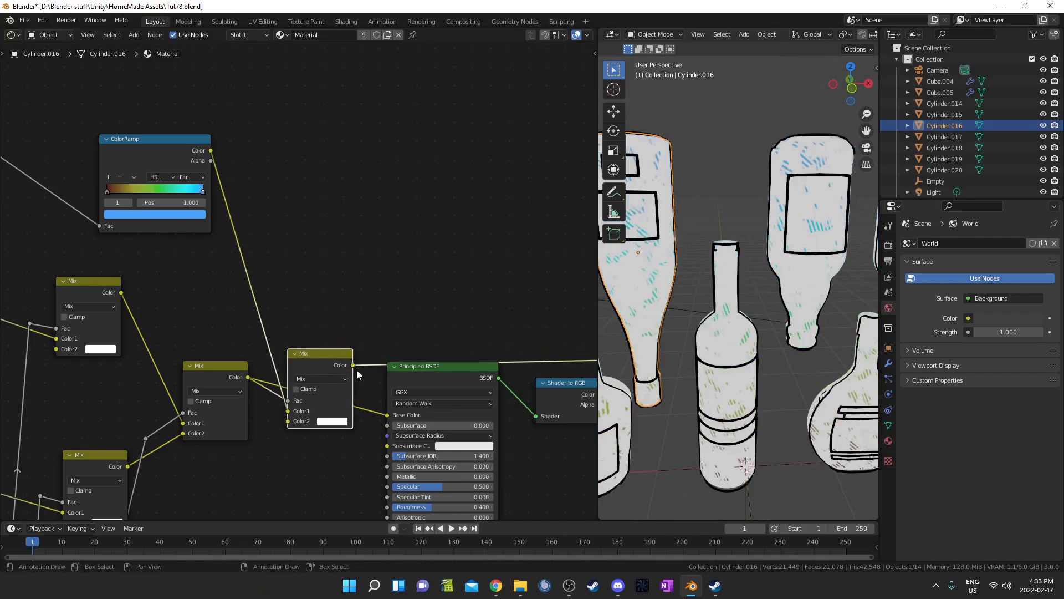
{"action": "scroll", "coordinate": [349, 437], "scroll_direction": "down", "scroll_amount": 3}
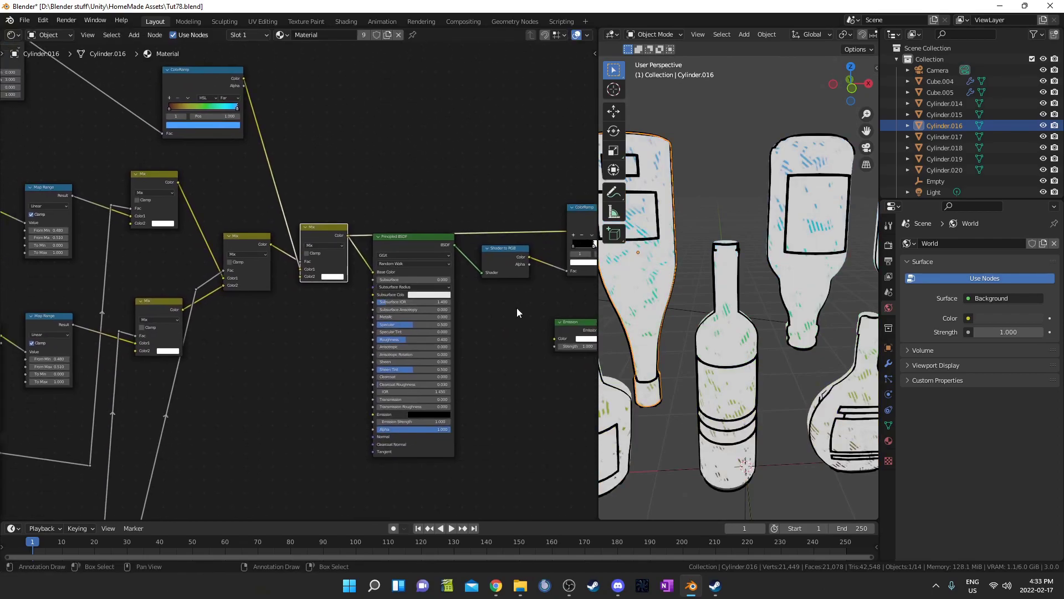
{"action": "middle_click_drag", "start_coordinate": [516, 308], "coordinate": [245, 320]}
{"action": "left_click", "coordinate": [475, 258], "text": "ctrl+shift"}
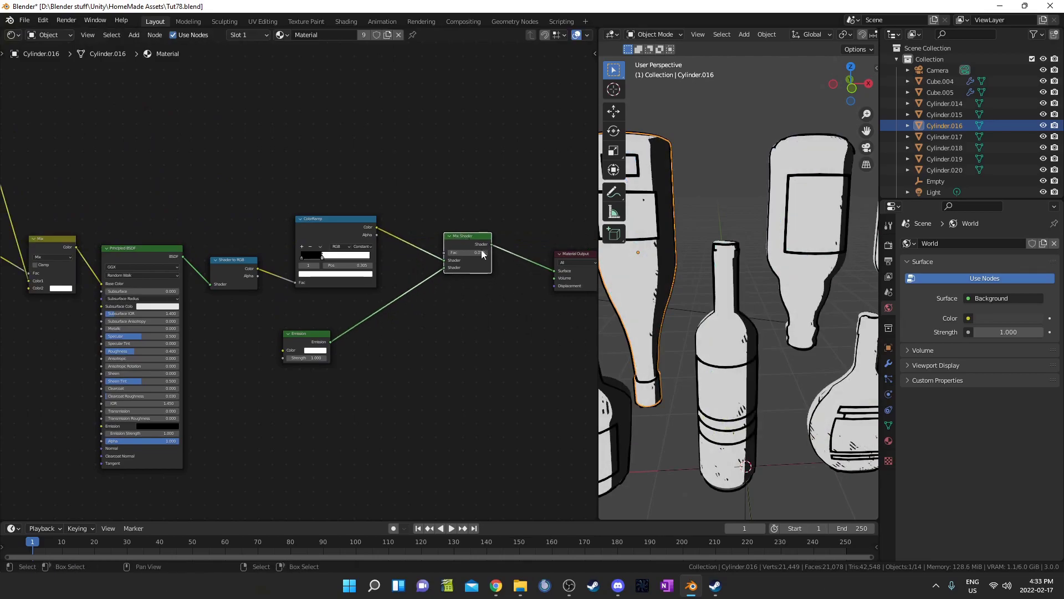
{"action": "scroll", "coordinate": [754, 342], "scroll_direction": "down", "scroll_amount": 4}
{"action": "middle_click_drag", "start_coordinate": [754, 341], "coordinate": [721, 377]}
{"action": "scroll", "coordinate": [735, 338], "scroll_direction": "up", "scroll_amount": 4}
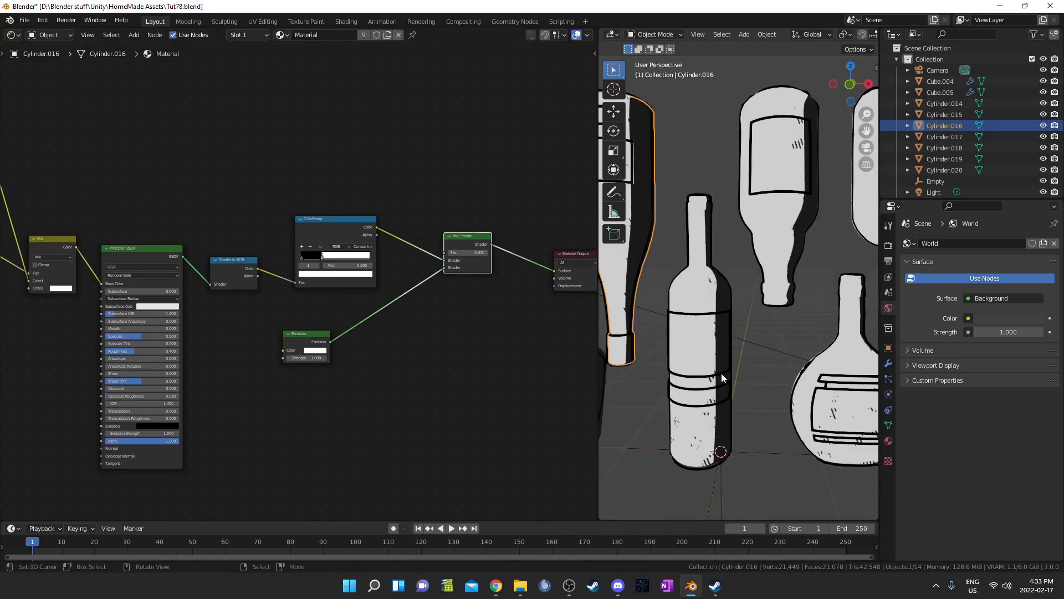
Step: Duplicate the Mix node before the Principled BSDF and insert the copy on the link between the toon ColorRamp and the Mix Shader
{"action": "scroll", "coordinate": [301, 278], "scroll_direction": "up", "scroll_amount": 3}
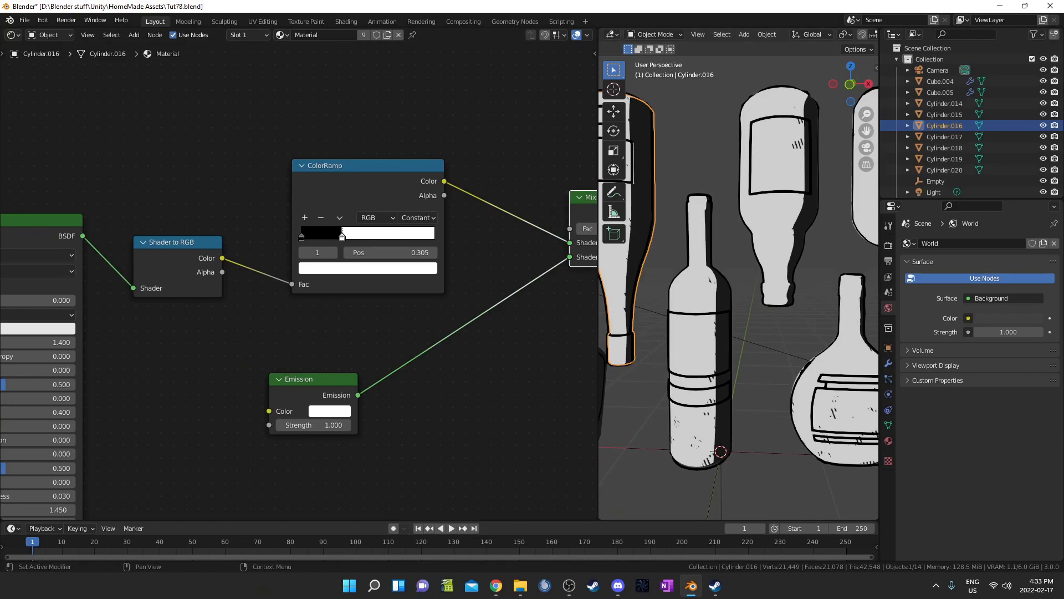
{"action": "scroll", "coordinate": [403, 274], "scroll_direction": "down", "scroll_amount": 3}
{"action": "left_click", "coordinate": [135, 234]}
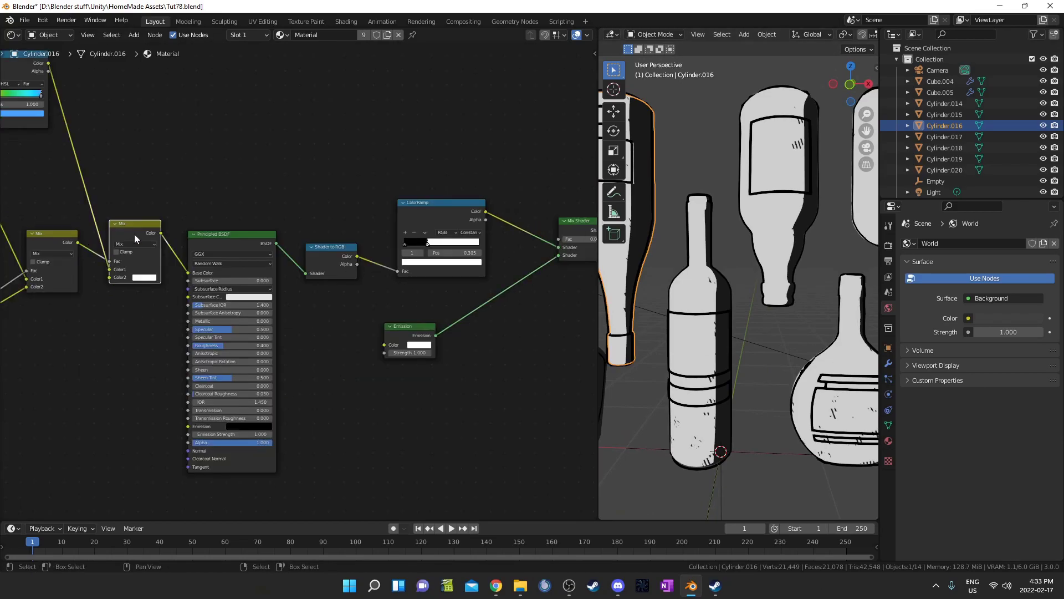
{"action": "key", "text": "shift+d"}
{"action": "left_click", "coordinate": [499, 189]}
{"action": "middle_click_drag", "start_coordinate": [434, 255], "coordinate": [384, 293]}
{"action": "scroll", "coordinate": [186, 209], "scroll_direction": "down", "scroll_amount": 2}
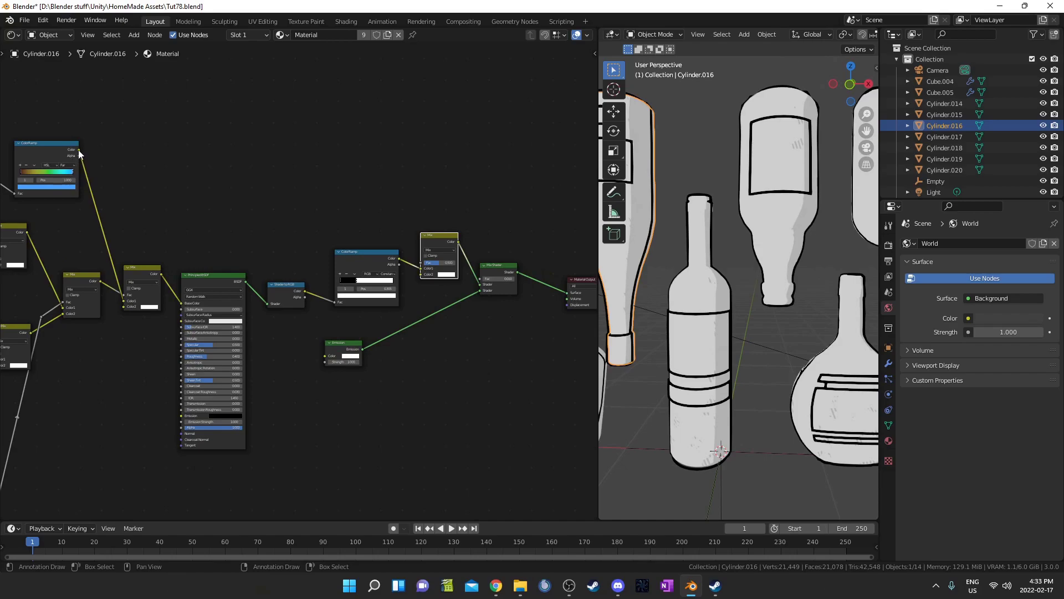
Step: Wire the gradient ColorRamp's Color into the new Mix's Color1 and the toon ColorRamp's Color into its Fac
{"action": "left_click_drag", "start_coordinate": [79, 150], "coordinate": [423, 273]}
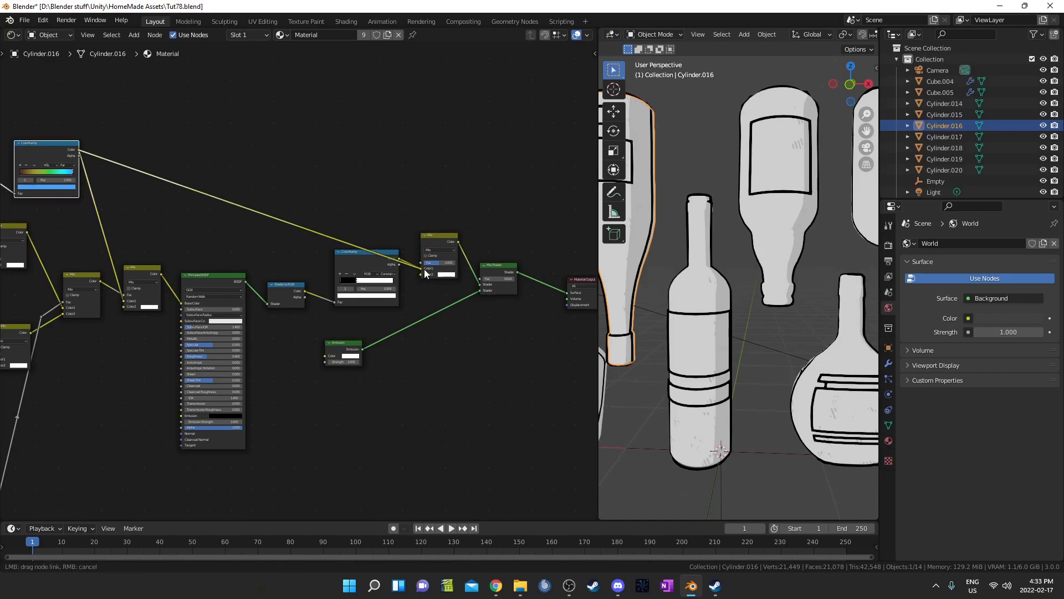
{"action": "scroll", "coordinate": [426, 280], "scroll_direction": "up", "scroll_amount": 8}
{"action": "middle_click_drag", "start_coordinate": [466, 283], "coordinate": [148, 328]}
{"action": "scroll", "coordinate": [156, 326], "scroll_direction": "up", "scroll_amount": 3}
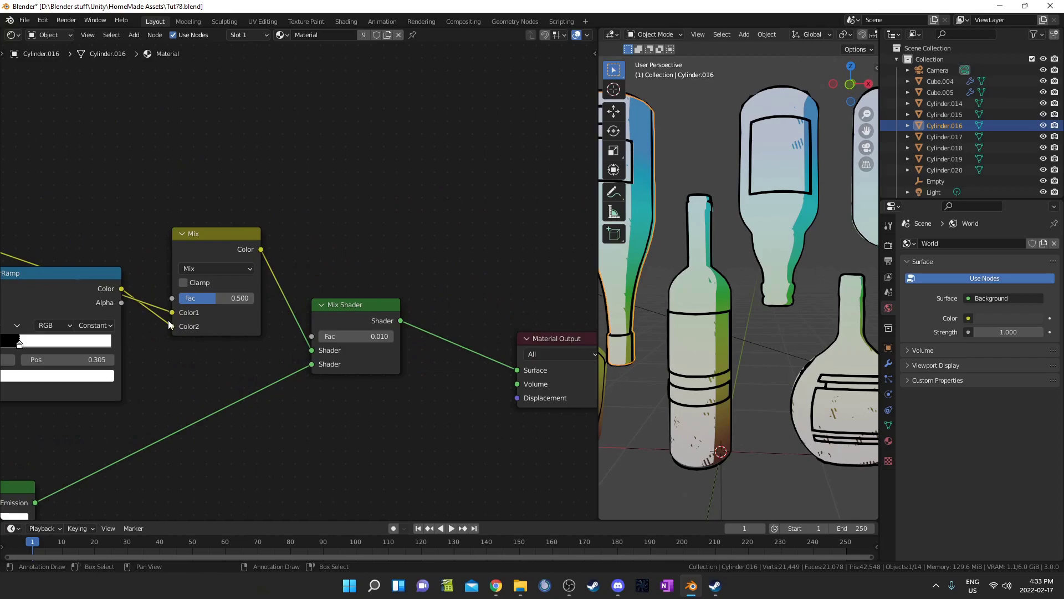
{"action": "left_click_drag", "start_coordinate": [172, 327], "coordinate": [174, 297]}
{"action": "left_click_drag", "start_coordinate": [97, 277], "coordinate": [97, 304]}
{"action": "middle_click_drag", "start_coordinate": [145, 341], "coordinate": [260, 273]}
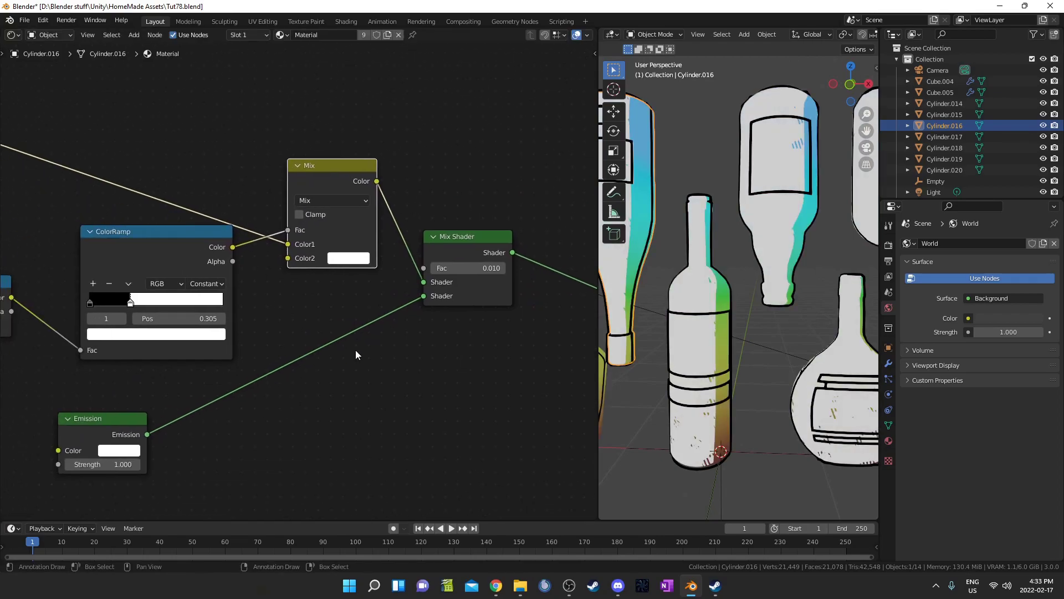
Step: Move the gradient link to the last Mix's Color2 and darken its Color1 to near-black 0D0D0D
{"action": "middle_click_drag", "start_coordinate": [852, 352], "coordinate": [801, 333]}
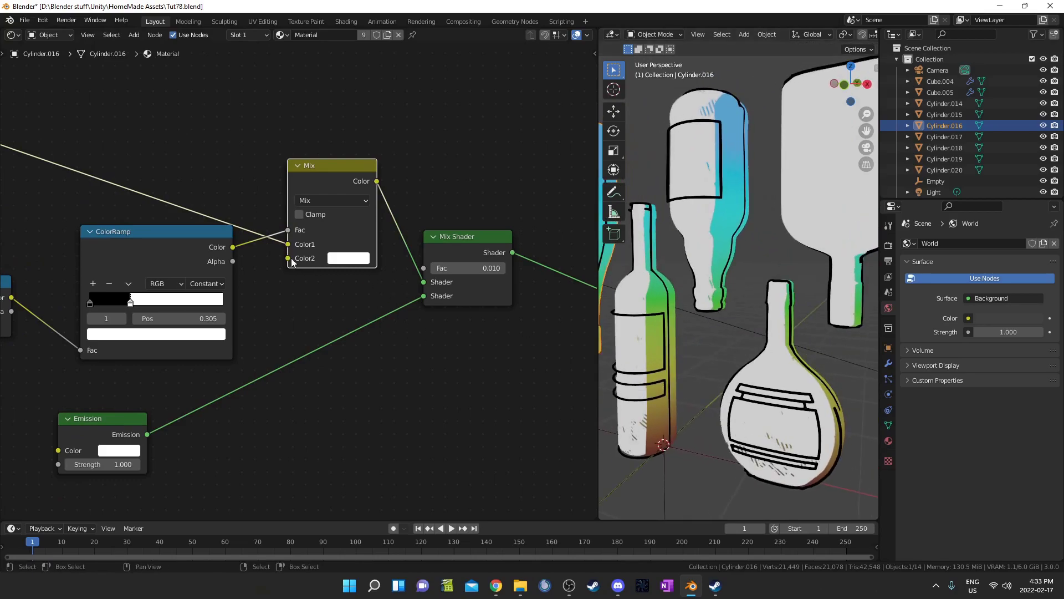
{"action": "scroll", "coordinate": [291, 248], "scroll_direction": "up", "scroll_amount": 1}
{"action": "left_click_drag", "start_coordinate": [286, 238], "coordinate": [286, 253]}
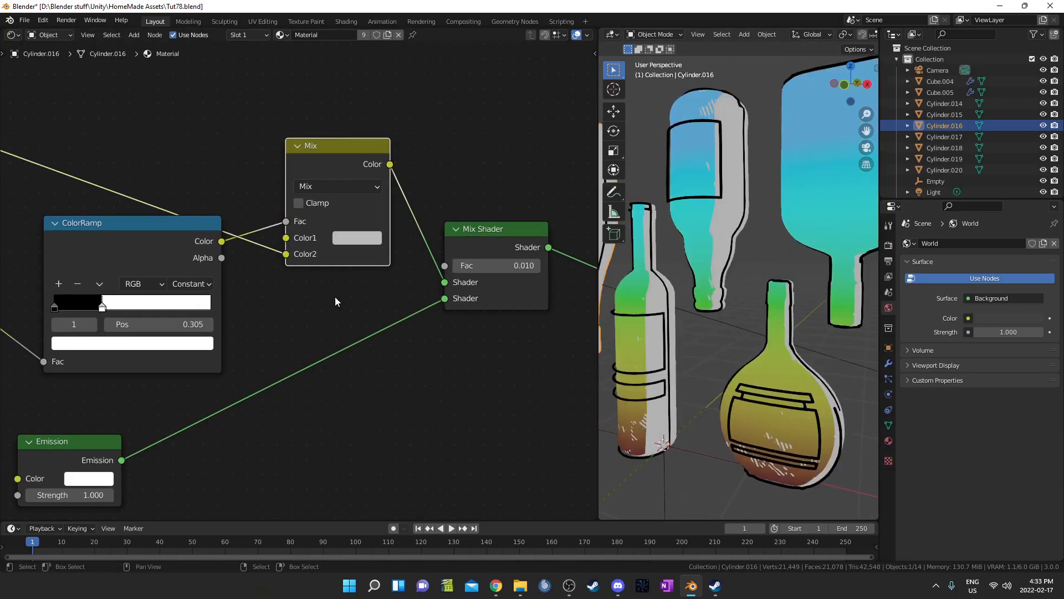
{"action": "scroll", "coordinate": [360, 314], "scroll_direction": "down", "scroll_amount": 2}
{"action": "middle_click_drag", "start_coordinate": [317, 286], "coordinate": [390, 300]}
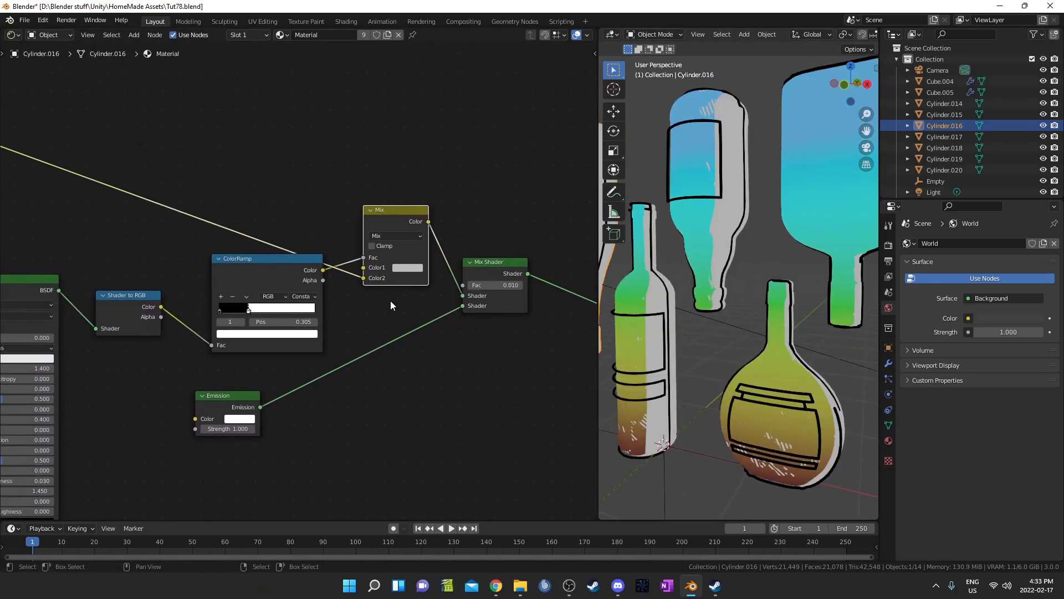
{"action": "left_click", "coordinate": [411, 270]}
{"action": "scroll", "coordinate": [421, 191], "scroll_direction": "down", "scroll_amount": 14}
Step: Set Color2 of the Mix node feeding the Principled BSDF's Base Color to black 000000
{"action": "scroll", "coordinate": [166, 338], "scroll_direction": "down", "scroll_amount": 3}
{"action": "middle_click_drag", "start_coordinate": [150, 346], "coordinate": [455, 284]}
{"action": "scroll", "coordinate": [456, 284], "scroll_direction": "down", "scroll_amount": 6}
{"action": "scroll", "coordinate": [330, 324], "scroll_direction": "up", "scroll_amount": 4}
{"action": "left_click", "coordinate": [373, 264]}
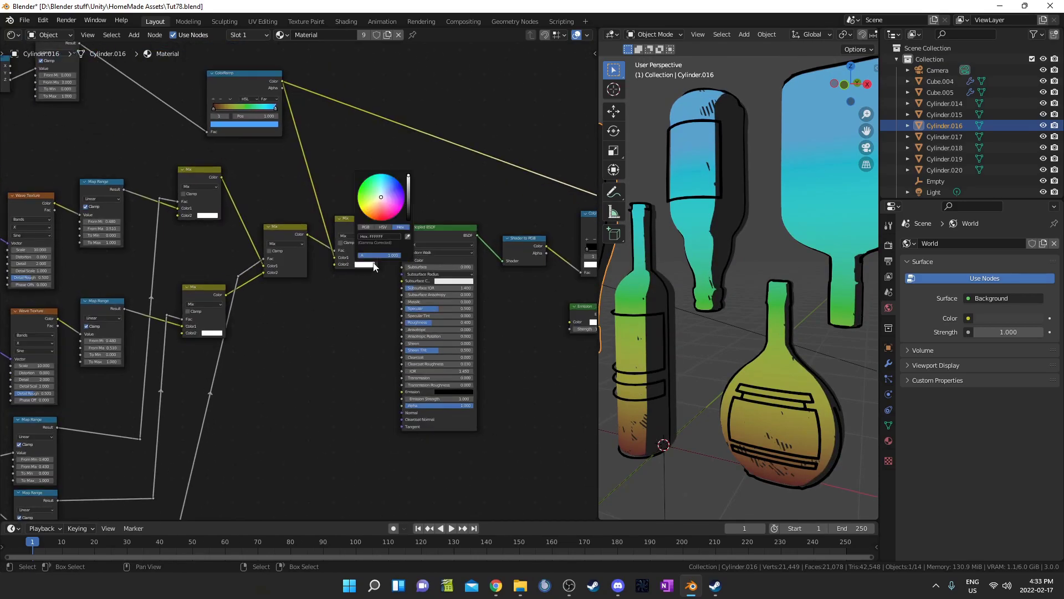
{"action": "scroll", "coordinate": [382, 199], "scroll_direction": "down", "scroll_amount": 10}
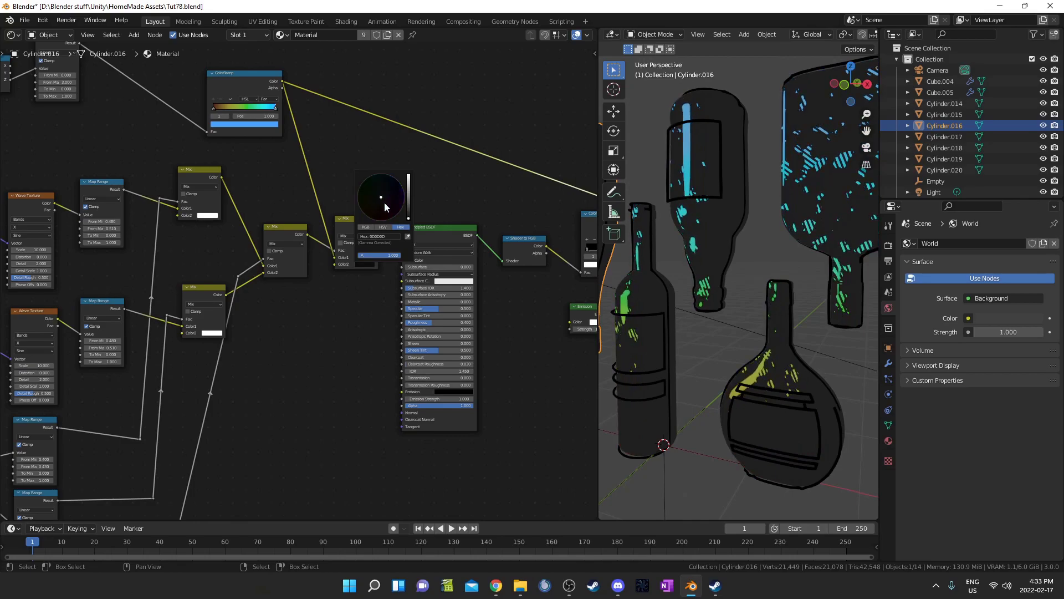
{"action": "scroll", "coordinate": [292, 438], "scroll_direction": "down", "scroll_amount": 4}
{"action": "middle_click_drag", "start_coordinate": [529, 351], "coordinate": [330, 388]}
{"action": "scroll", "coordinate": [379, 337], "scroll_direction": "up", "scroll_amount": 1}
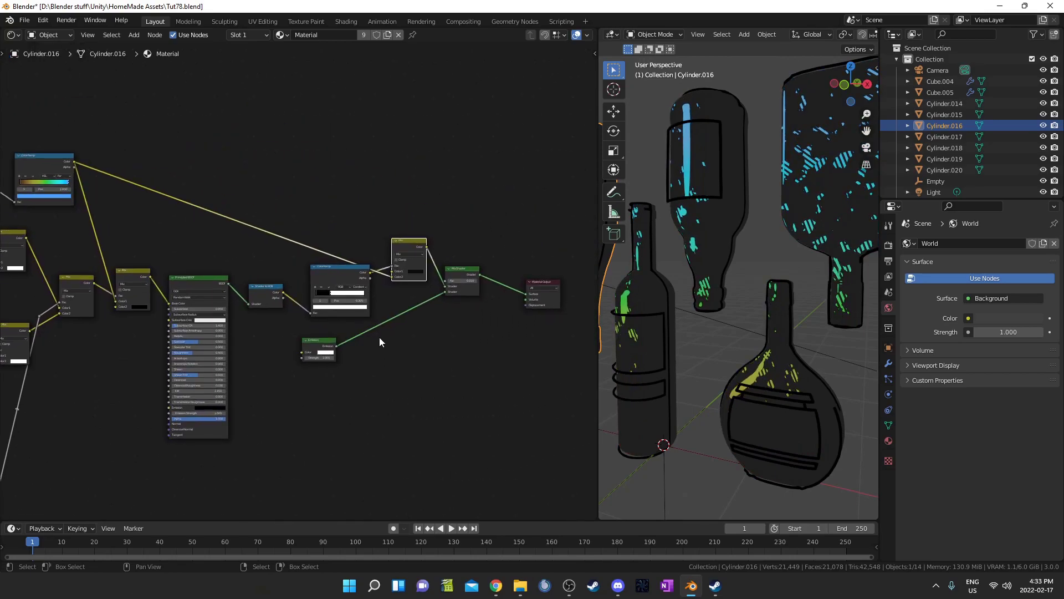
Step: Try the gradient in the last Mix's Color1 with a near-black Color2, and return the gradient link to Color2
{"action": "scroll", "coordinate": [380, 341], "scroll_direction": "up", "scroll_amount": 4}
{"action": "scroll", "coordinate": [380, 341], "scroll_direction": "up", "scroll_amount": 2, "text": "ctrl"}
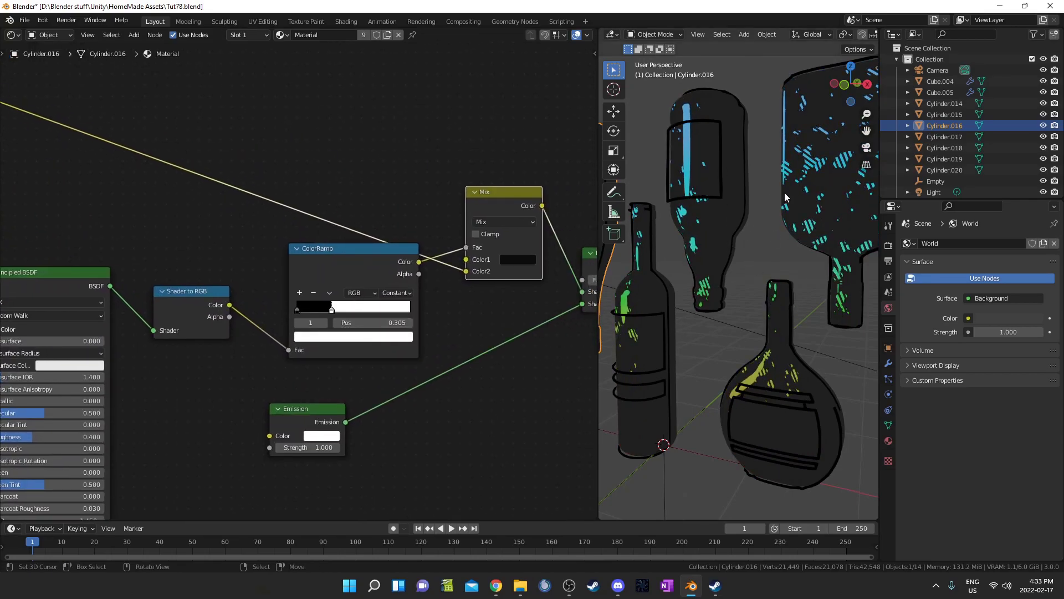
{"action": "middle_click_drag", "start_coordinate": [457, 285], "coordinate": [404, 301]}
{"action": "left_click_drag", "start_coordinate": [413, 286], "coordinate": [416, 276]}
{"action": "left_click", "coordinate": [464, 286]}
{"action": "scroll", "coordinate": [484, 192], "scroll_direction": "down", "scroll_amount": 4}
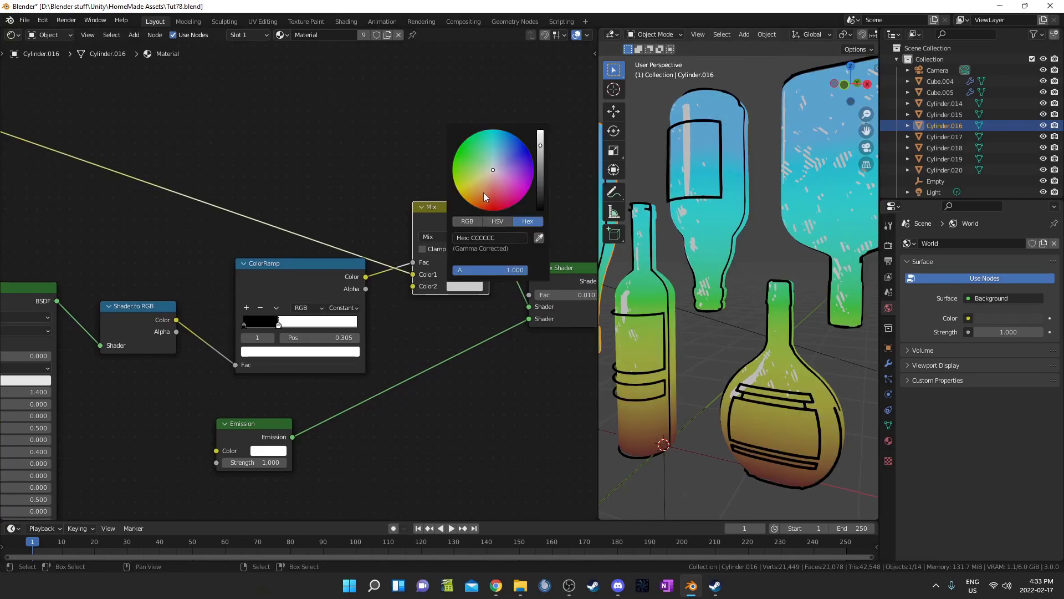
{"action": "scroll", "coordinate": [483, 192], "scroll_direction": "down", "scroll_amount": 8}
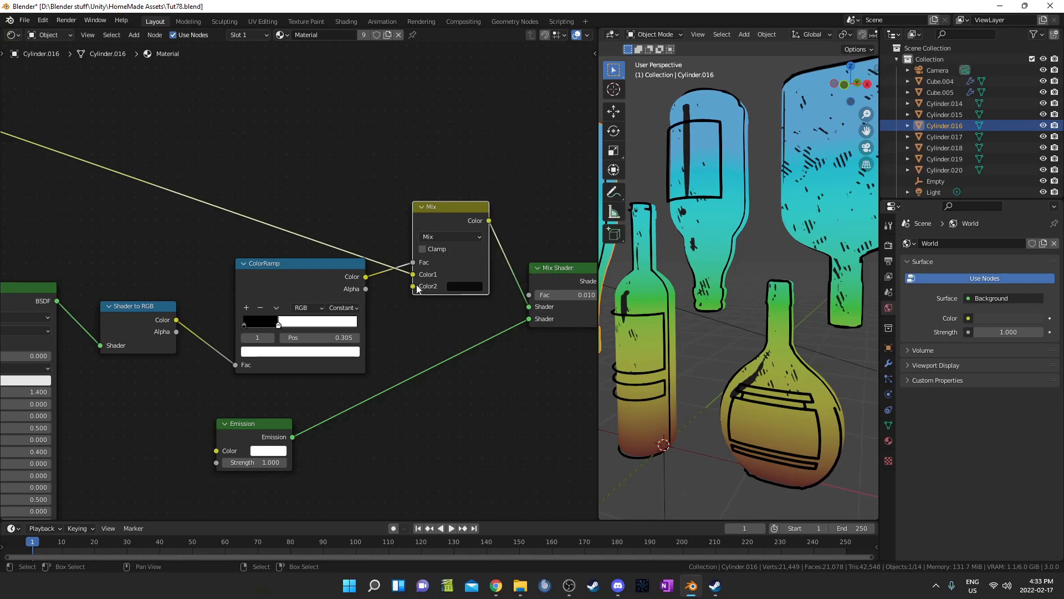
{"action": "left_click_drag", "start_coordinate": [414, 275], "coordinate": [414, 286]}
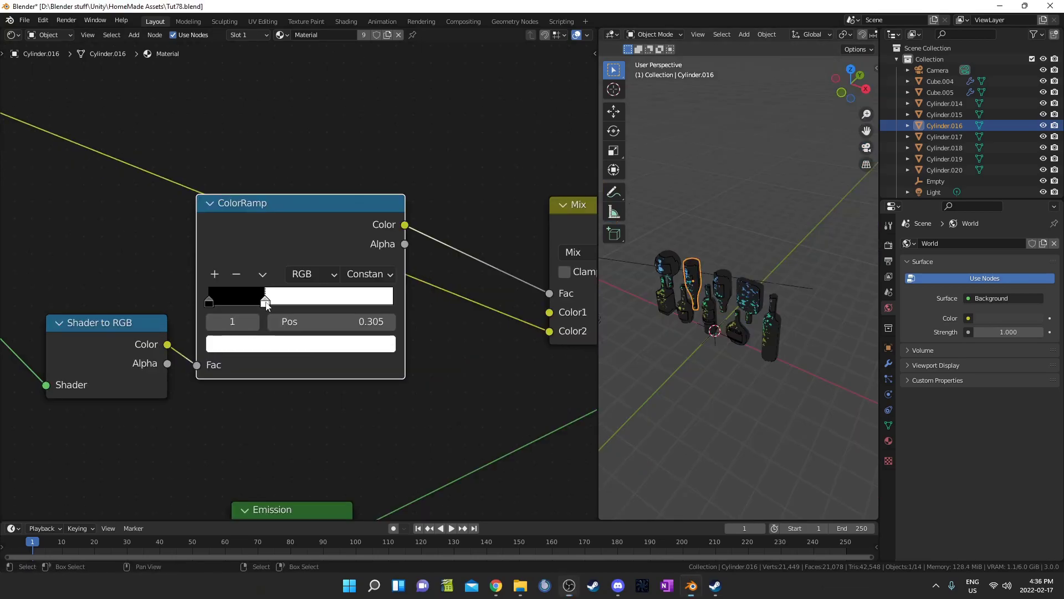
Step: Try shifting the toon ColorRamp's white stop and moving the light around the bottles to test the shading
{"action": "mouse_move", "coordinate": [266, 300]}
{"action": "left_mouse_down"}
{"action": "mouse_move", "coordinate": [341, 300]}
{"action": "mouse_move", "coordinate": [265, 301]}
{"action": "left_mouse_up"}
{"action": "scroll", "coordinate": [341, 363], "scroll_direction": "down", "scroll_amount": 3}
{"action": "middle_click_drag", "start_coordinate": [294, 381], "coordinate": [300, 317]}
{"action": "scroll", "coordinate": [721, 335], "scroll_direction": "down", "scroll_amount": 3}
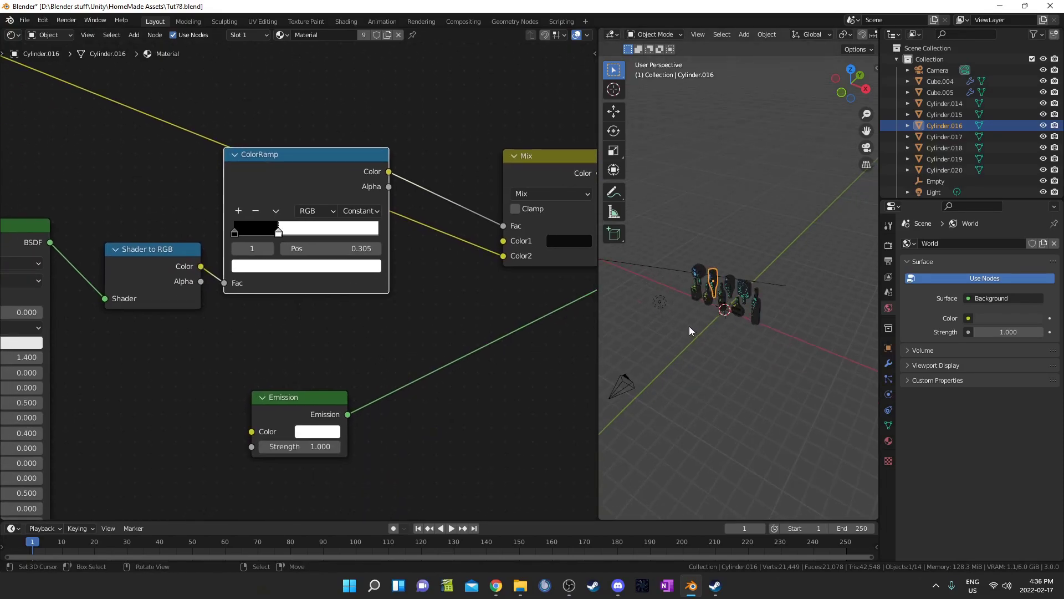
{"action": "left_click", "coordinate": [666, 303]}
{"action": "key", "text": "g"}
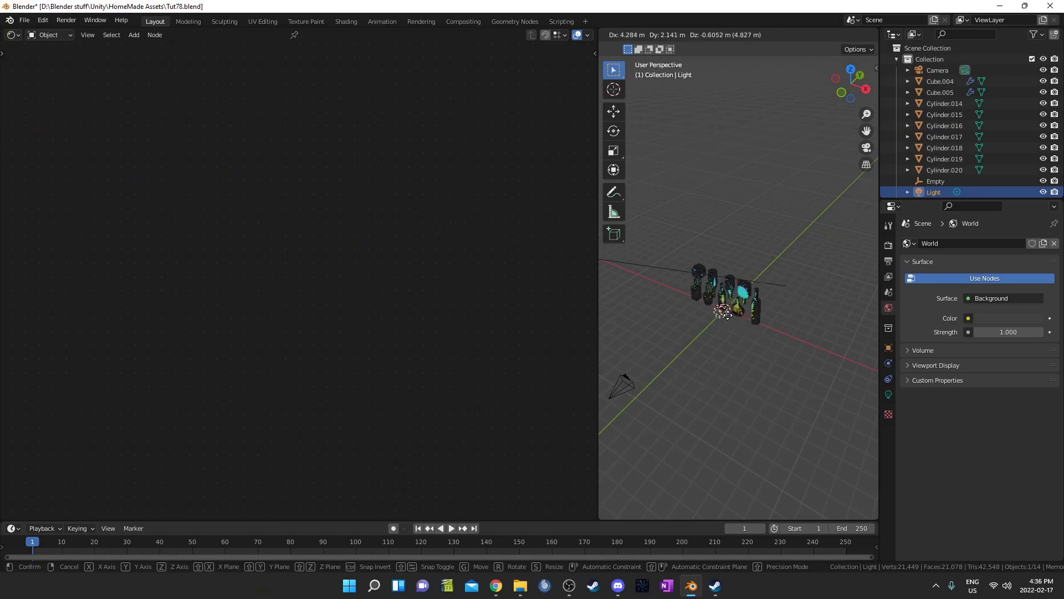
{"action": "right_click", "coordinate": [727, 298]}
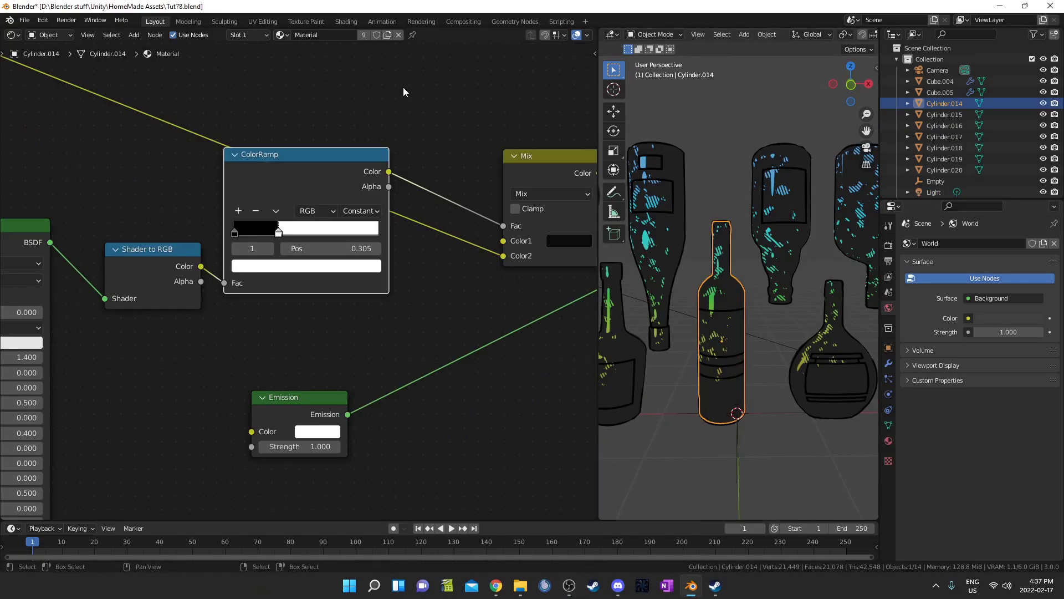
Step: Give Cylinder.014 a second material slot holding a separate copy of Material, and rename the copy Label
{"action": "left_click", "coordinate": [889, 441]}
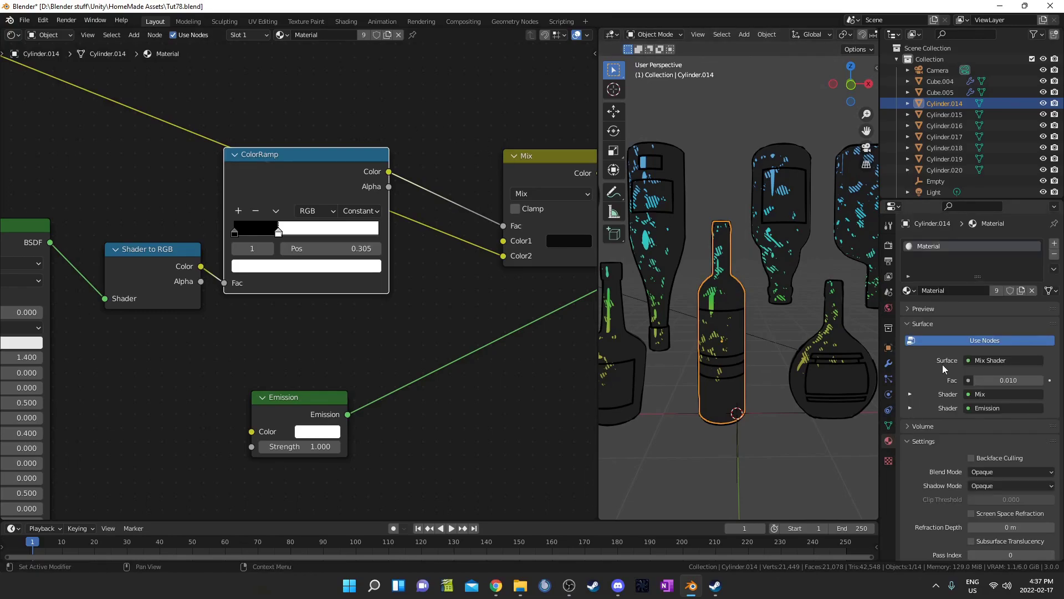
{"action": "left_click", "coordinate": [1054, 243]}
{"action": "left_click", "coordinate": [909, 313]}
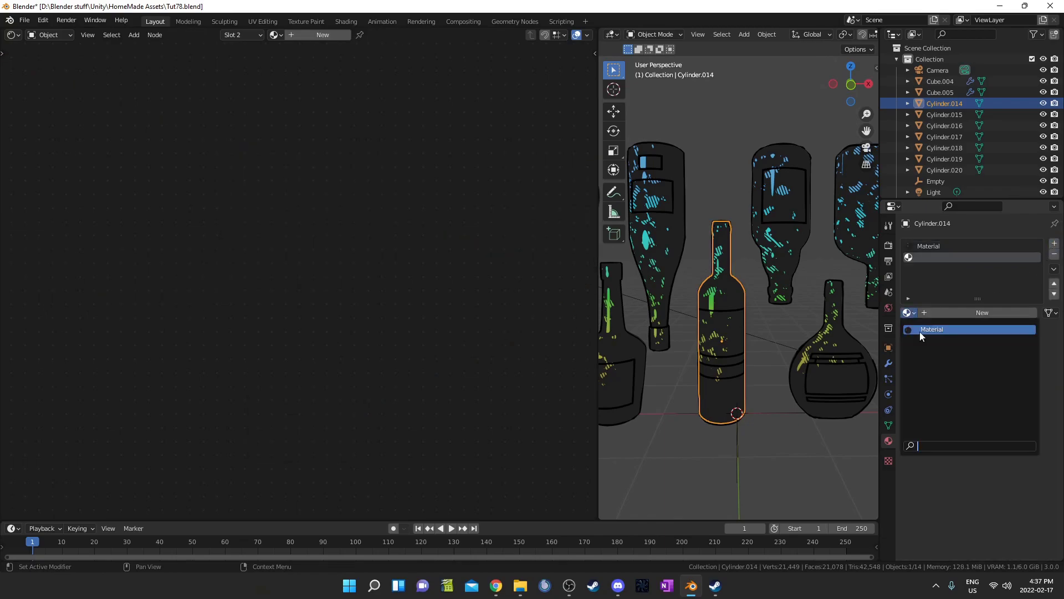
{"action": "left_click", "coordinate": [919, 330]}
{"action": "left_click", "coordinate": [1022, 313]}
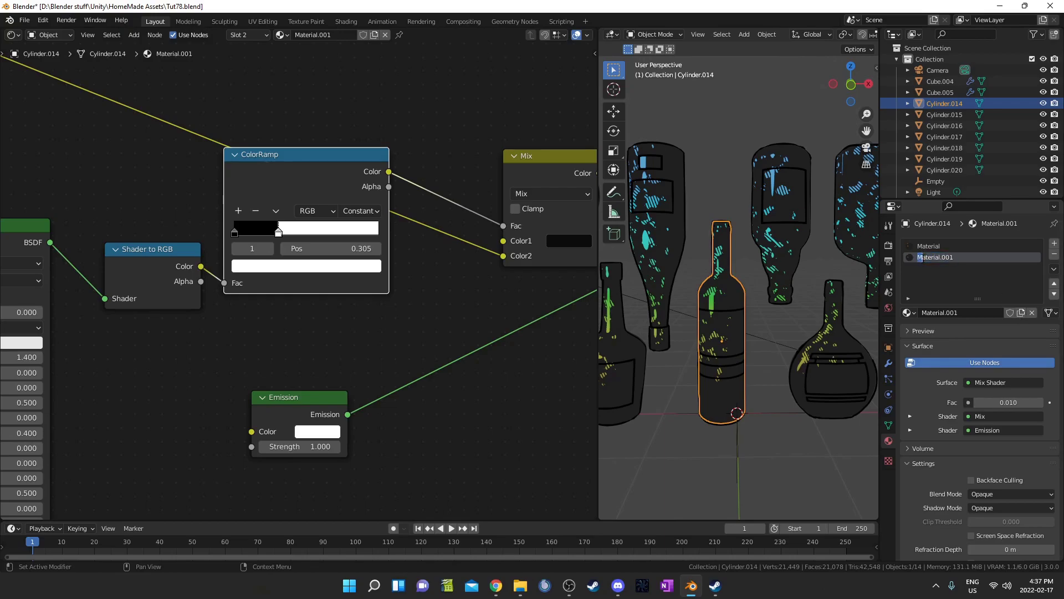
{"action": "type", "text": "Label"}
{"action": "key", "text": "Return"}
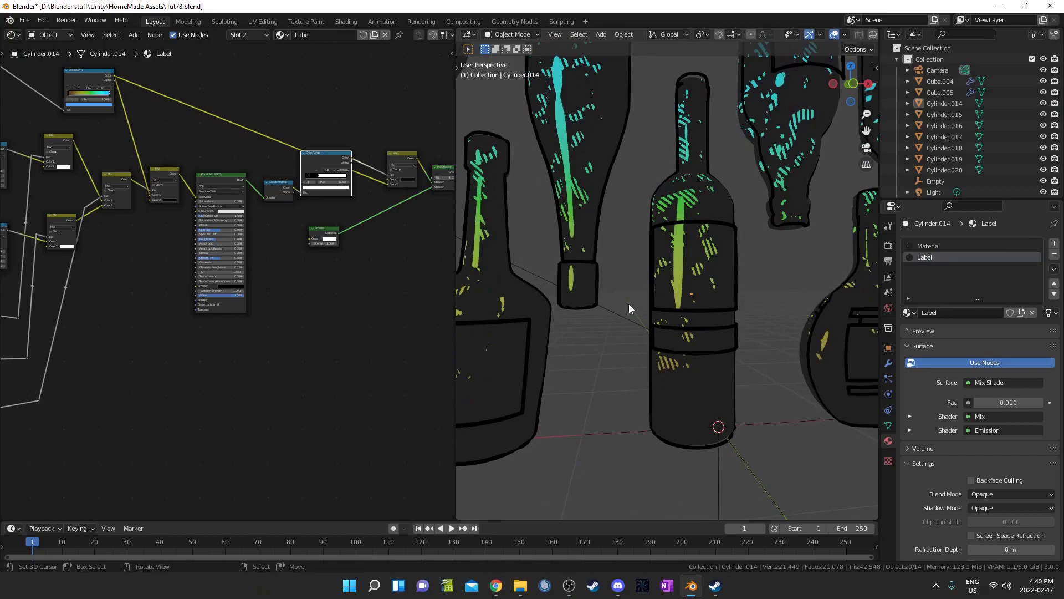
Step: Select the two linked label bands on the Cylinder.014 bottle in Edit Mode and assign them the Label material
{"action": "left_click", "coordinate": [694, 279]}
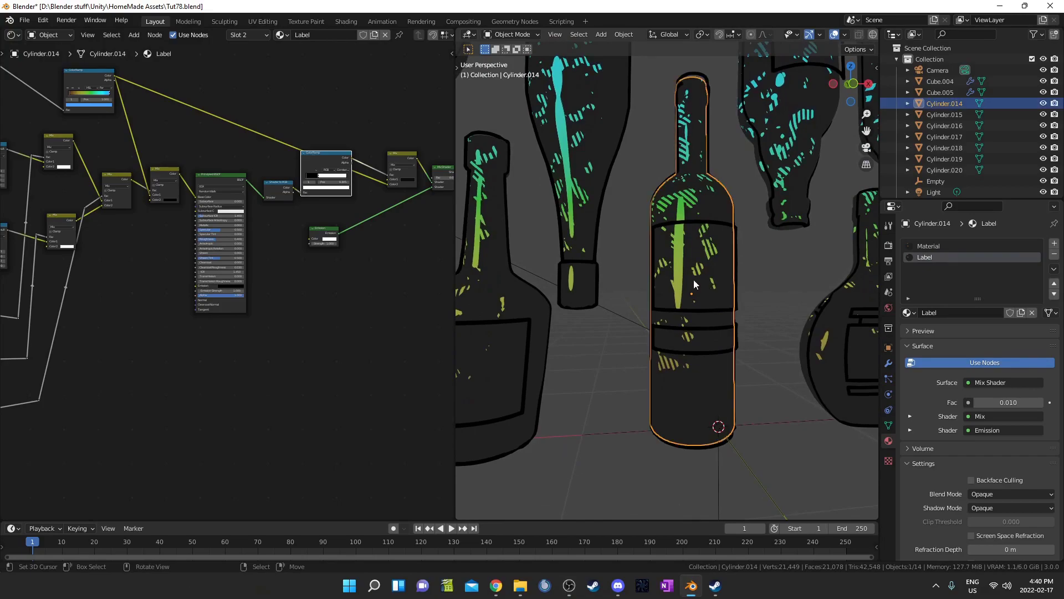
{"action": "key", "text": "Tab"}
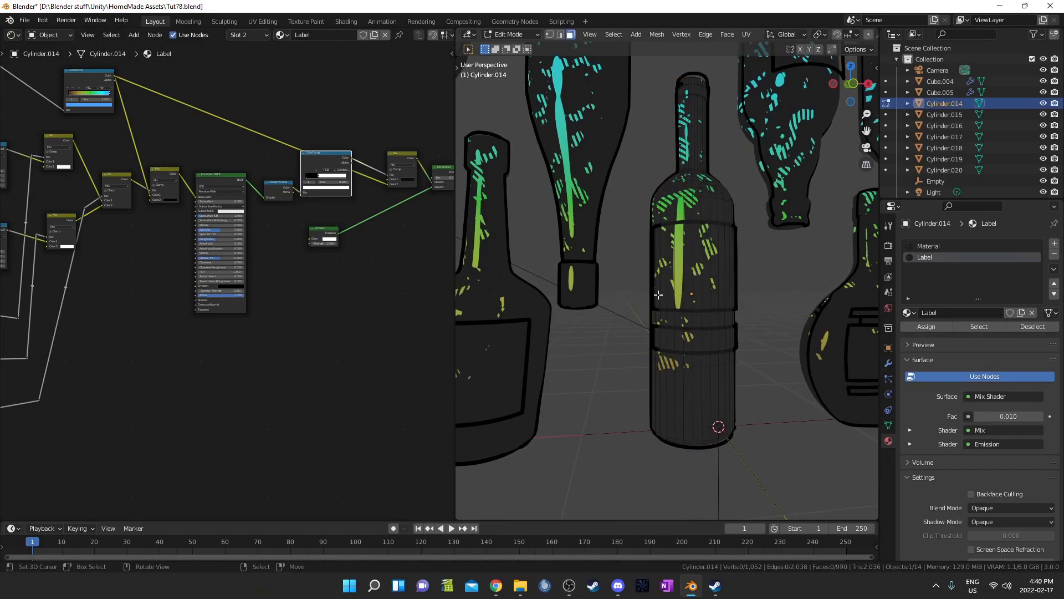
{"action": "left_click", "coordinate": [702, 252]}
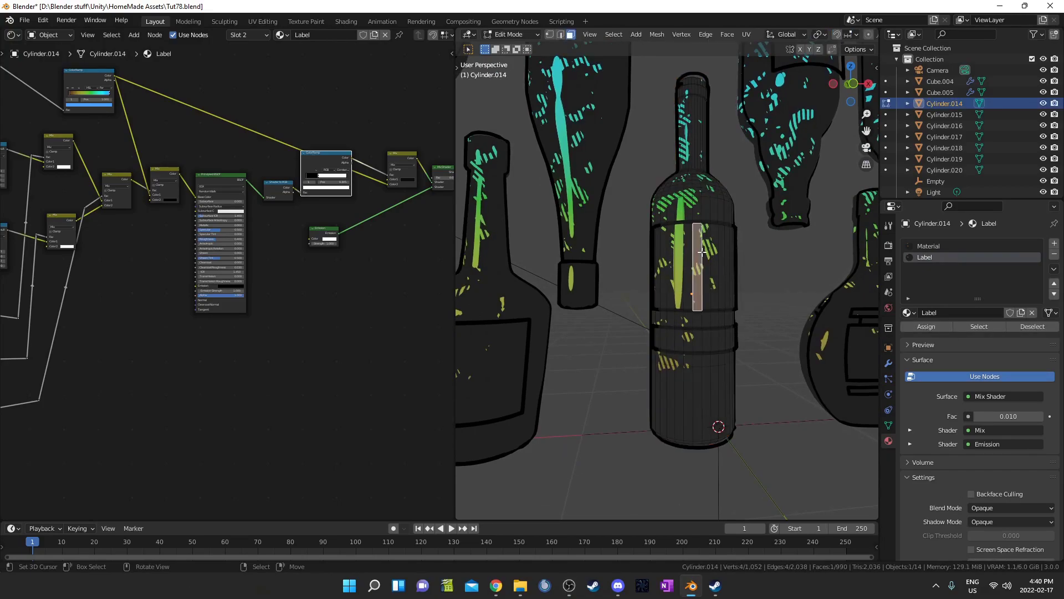
{"action": "key", "text": "l"}
{"action": "key", "text": "l"}
{"action": "middle_click_drag", "start_coordinate": [705, 345], "coordinate": [763, 348]}
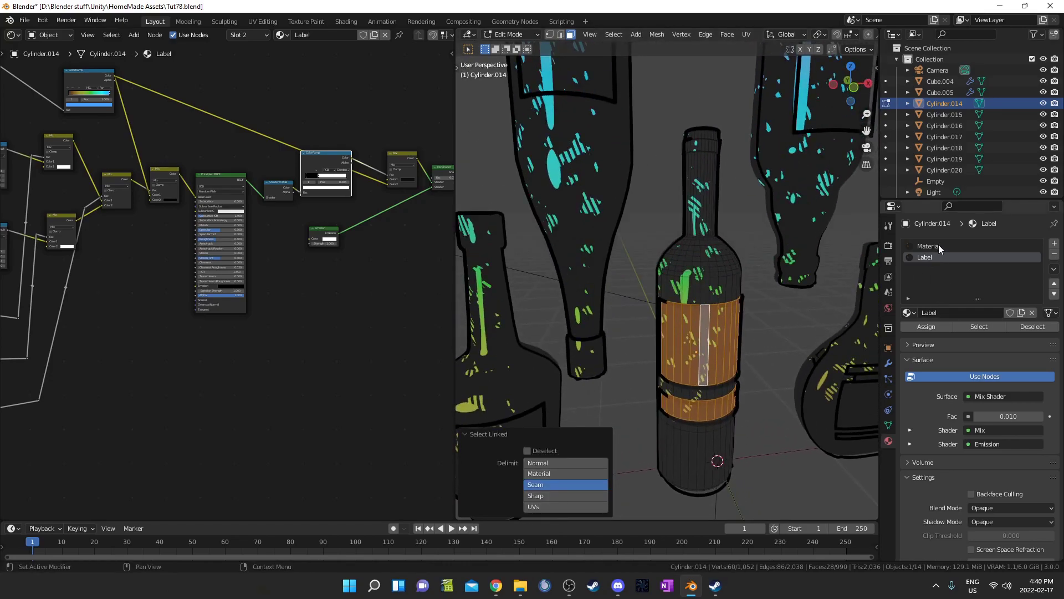
{"action": "left_click", "coordinate": [926, 326]}
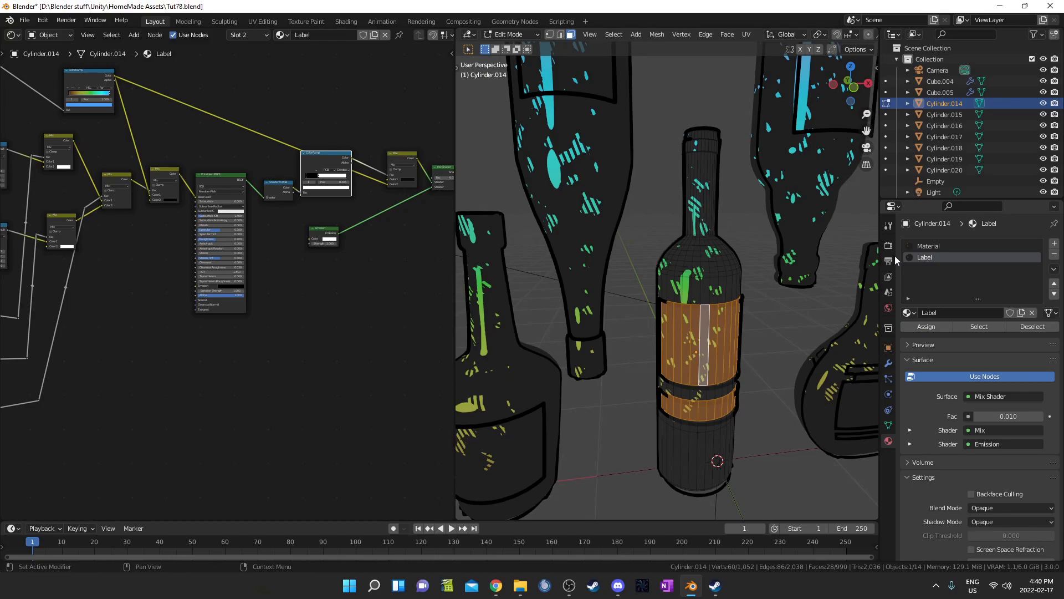
Step: Set the Label material's last Mix Color1 to the brown 594F2D, and return to Object Mode with nothing selected
{"action": "middle_click_drag", "start_coordinate": [743, 288], "coordinate": [755, 271]}
{"action": "middle_click_drag", "start_coordinate": [308, 214], "coordinate": [219, 307]}
{"action": "scroll", "coordinate": [280, 272], "scroll_direction": "up", "scroll_amount": 5}
{"action": "scroll", "coordinate": [255, 305], "scroll_direction": "up", "scroll_amount": 4}
{"action": "left_click", "coordinate": [321, 281]}
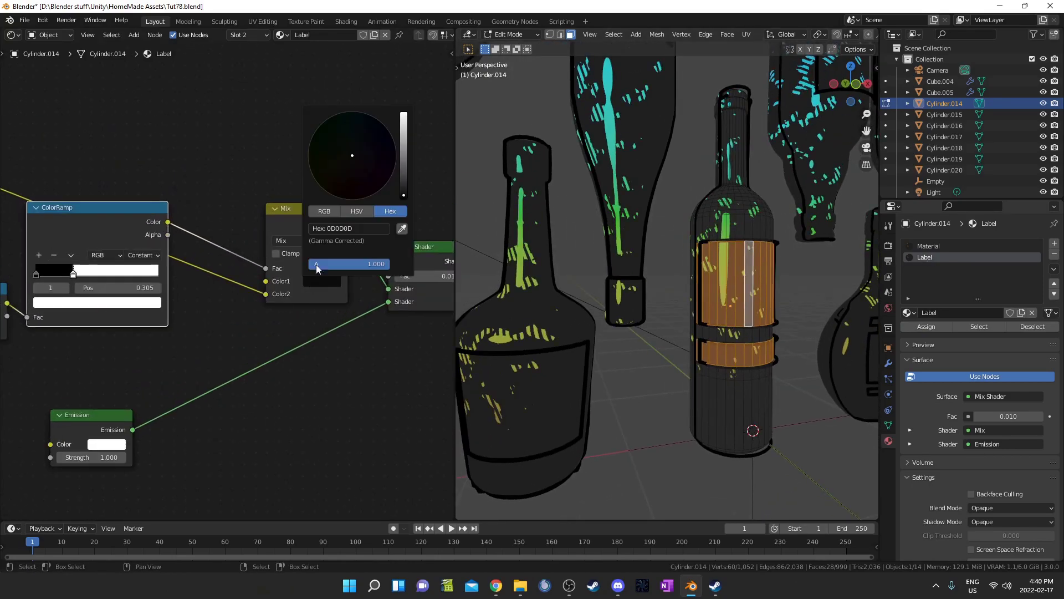
{"action": "scroll", "coordinate": [344, 172], "scroll_direction": "up", "scroll_amount": 5}
{"action": "left_click", "coordinate": [337, 171]}
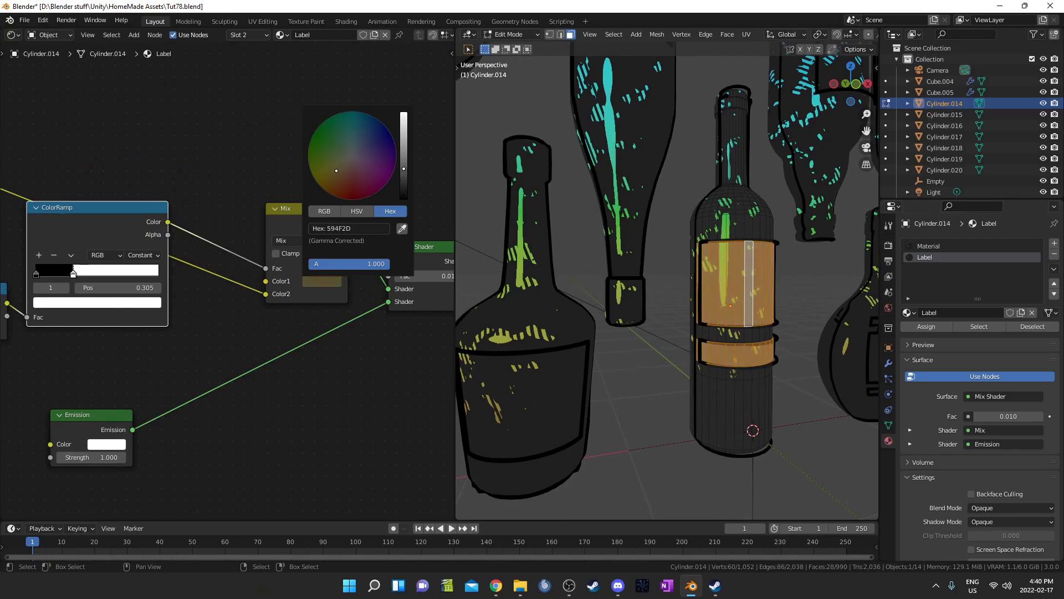
{"action": "key", "text": "Tab"}
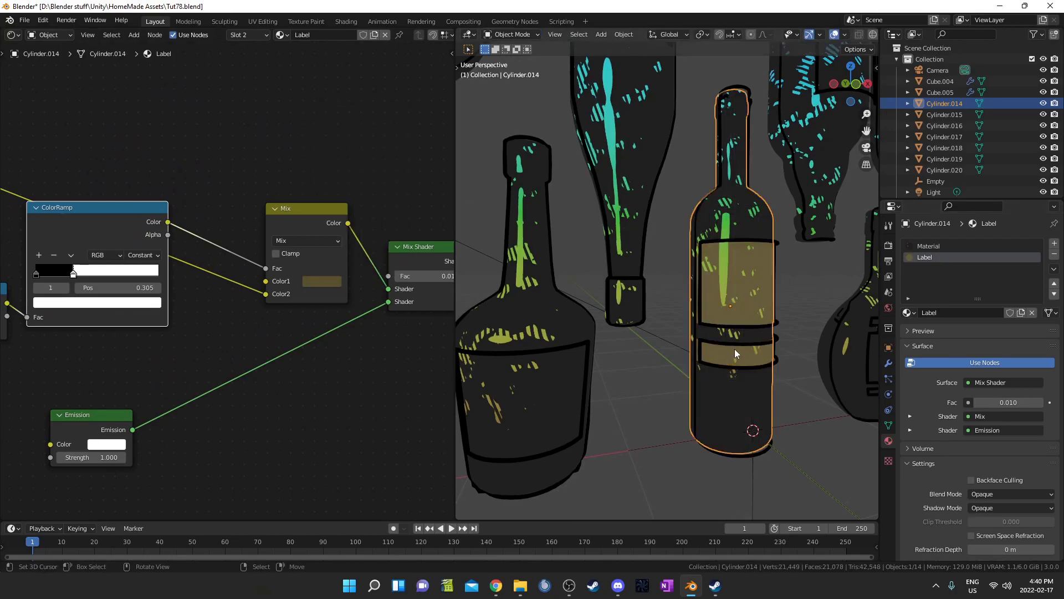
{"action": "key", "text": "alt+a"}
{"action": "middle_click_drag", "start_coordinate": [763, 343], "coordinate": [720, 384]}
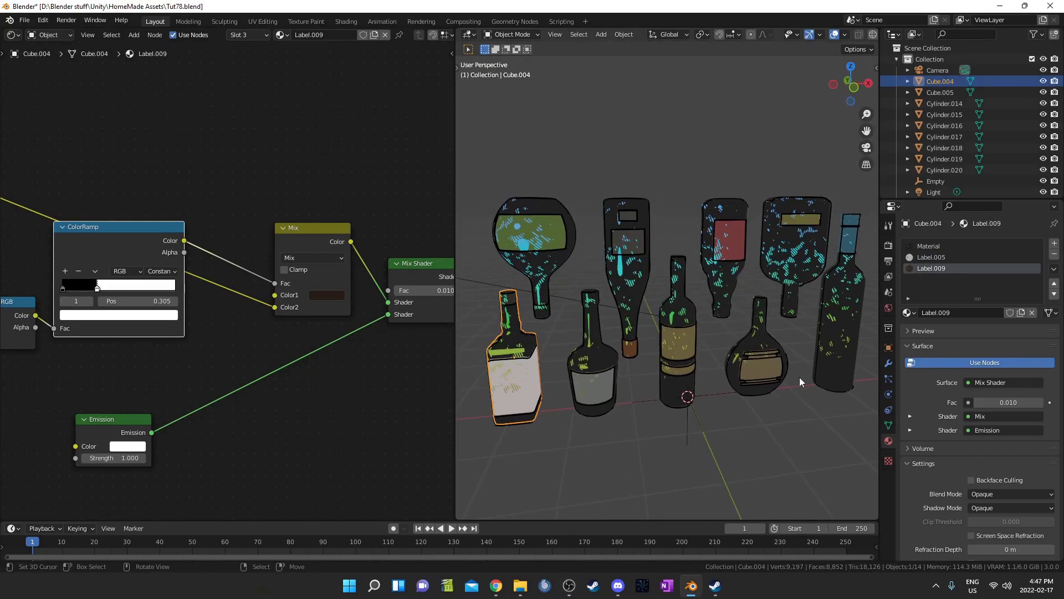
Step: Set the World background color to the grey 737373
{"action": "left_click", "coordinate": [887, 309]}
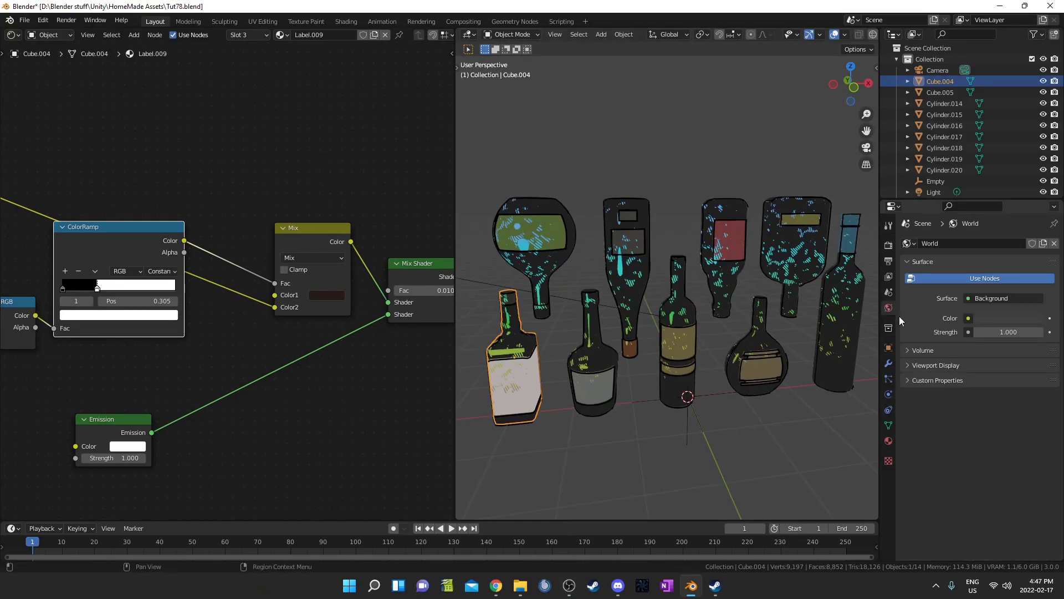
{"action": "left_click", "coordinate": [985, 320]}
{"action": "scroll", "coordinate": [986, 201], "scroll_direction": "down", "scroll_amount": 5}
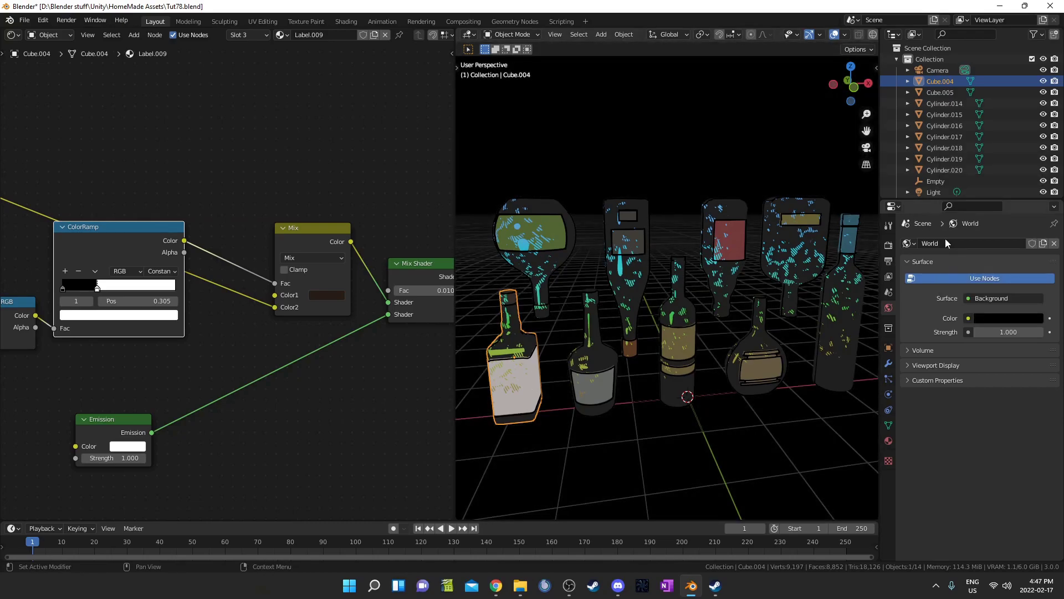
{"action": "left_click", "coordinate": [1006, 318]}
{"action": "scroll", "coordinate": [985, 180], "scroll_direction": "up", "scroll_amount": 10}
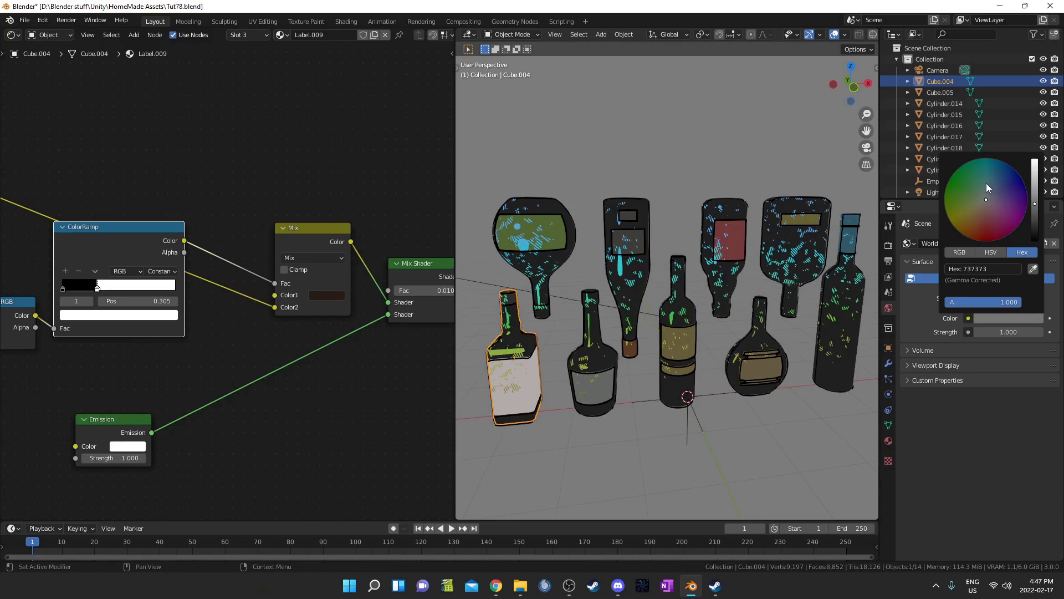
Step: Add a plane at the world origin and rotate it 90° about the X axis so it stands upright
{"action": "scroll", "coordinate": [626, 311], "scroll_direction": "down", "scroll_amount": 4}
{"action": "middle_click_drag", "start_coordinate": [623, 307], "coordinate": [720, 358]}
{"action": "scroll", "coordinate": [660, 326], "scroll_direction": "up", "scroll_amount": 6}
{"action": "scroll", "coordinate": [720, 358], "scroll_direction": "down", "scroll_amount": 5}
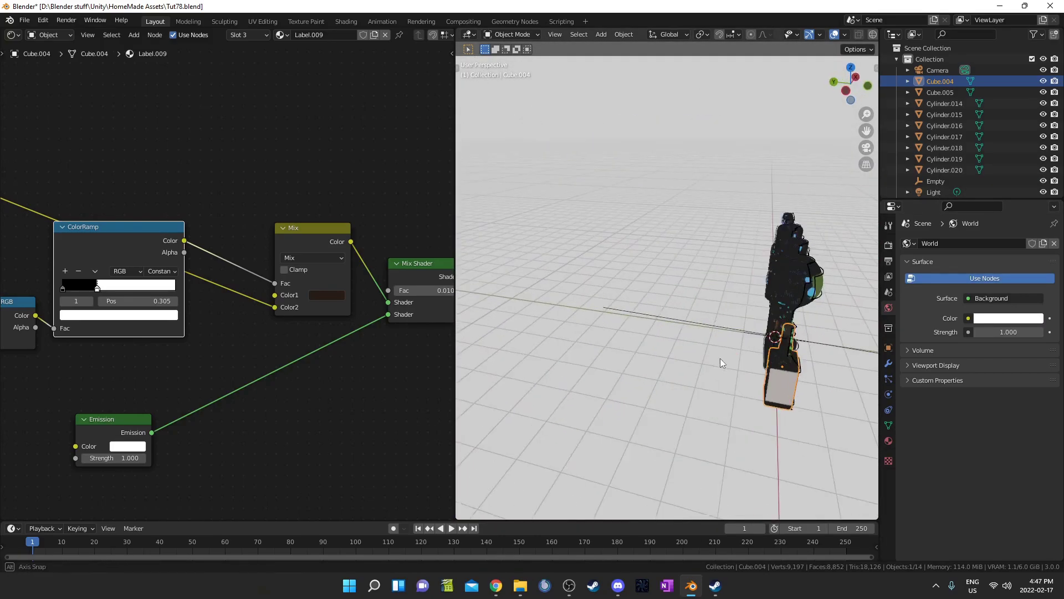
{"action": "key", "text": "shift+a"}
{"action": "mouse_move", "coordinate": [716, 347]}
{"action": "left_click", "coordinate": [796, 345]}
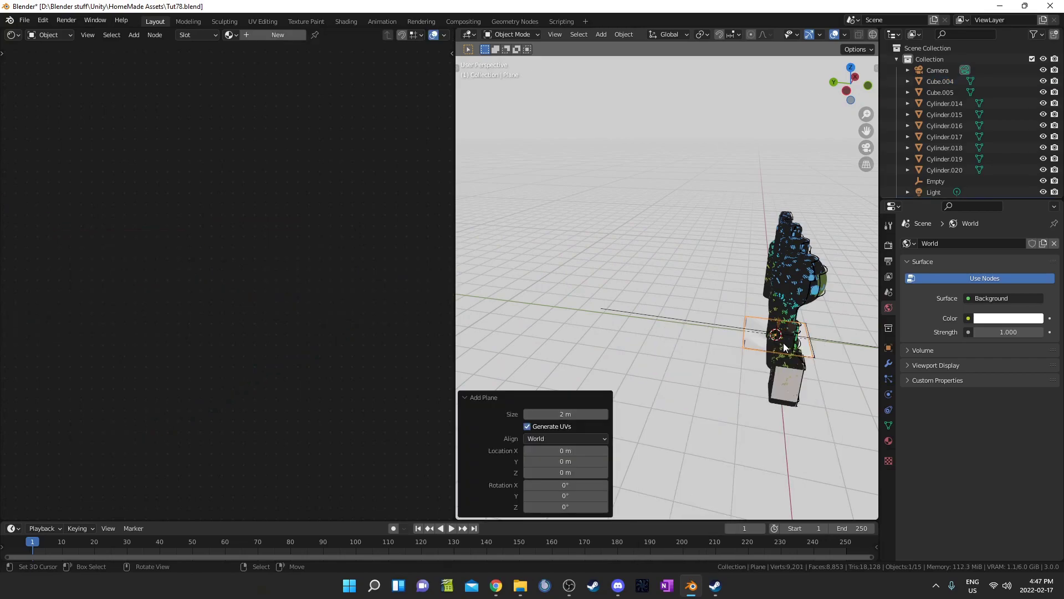
{"action": "key", "text": "r"}
{"action": "key", "text": "x"}
{"action": "key", "text": "9"}
{"action": "key", "text": "0"}
{"action": "key", "text": "Return"}
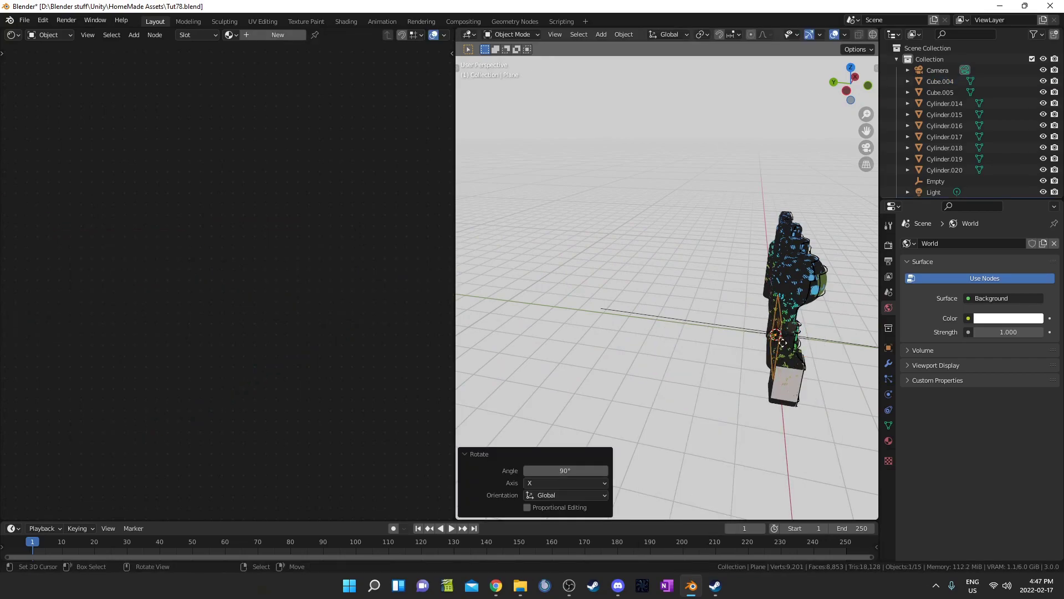
Step: Move the upright plane along Y behind the bottles, scale it by 100, and look through the camera
{"action": "key", "text": "g"}
{"action": "key", "text": "y"}
{"action": "left_click", "coordinate": [660, 339]}
{"action": "type", "text": "00"}
{"action": "key", "text": "Return"}
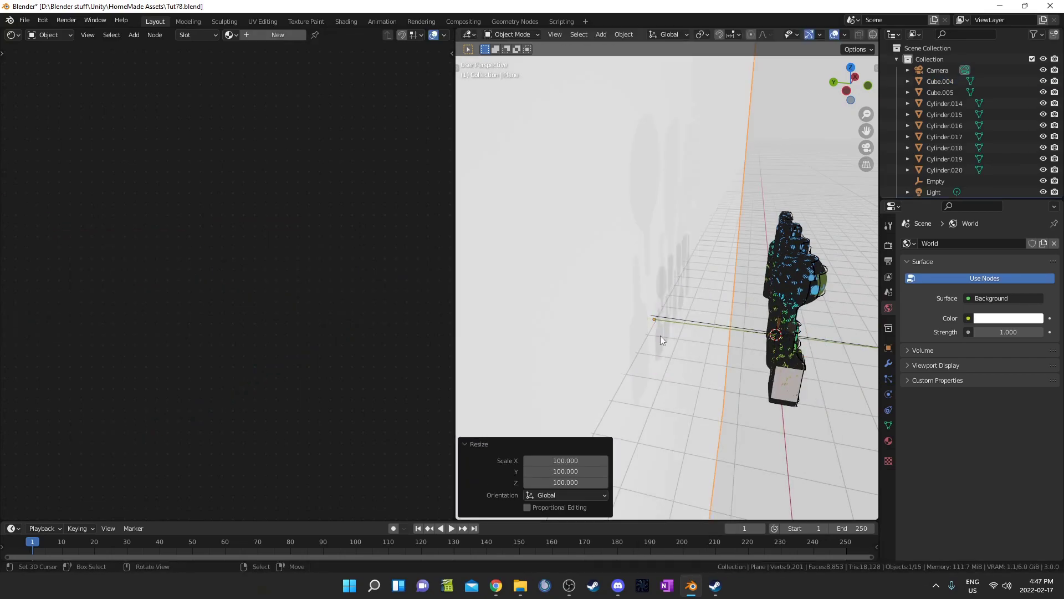
{"action": "key", "text": "KP_0"}
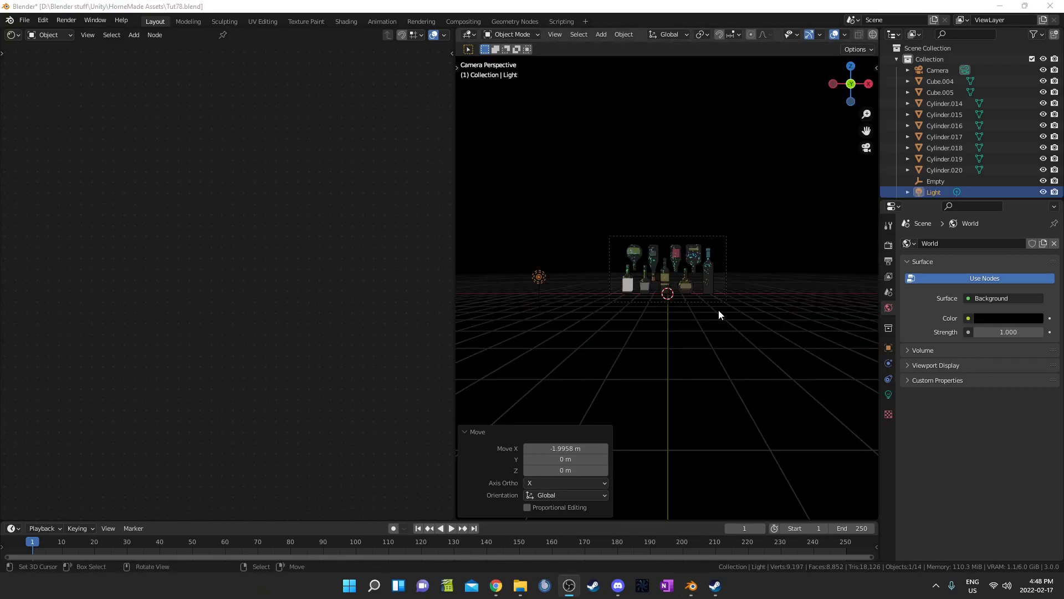
Step: Move the point light about -2.18 m in X, 2.83 m in Y and 0.61 m in Z, and switch the viewport to solid shading
{"action": "middle_click_drag", "start_coordinate": [718, 310], "coordinate": [704, 371]}
{"action": "scroll", "coordinate": [703, 321], "scroll_direction": "down", "scroll_amount": 6}
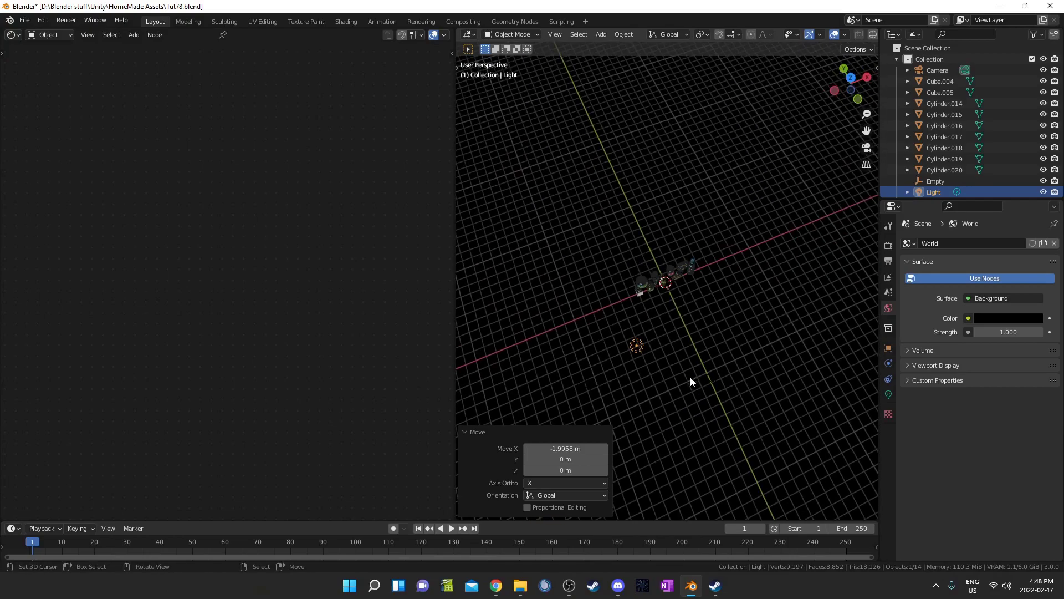
{"action": "key", "text": "g"}
{"action": "left_click", "coordinate": [675, 364]}
{"action": "scroll", "coordinate": [657, 356], "scroll_direction": "down", "scroll_amount": 4}
{"action": "key", "text": "z"}
{"action": "left_click", "coordinate": [743, 354]}
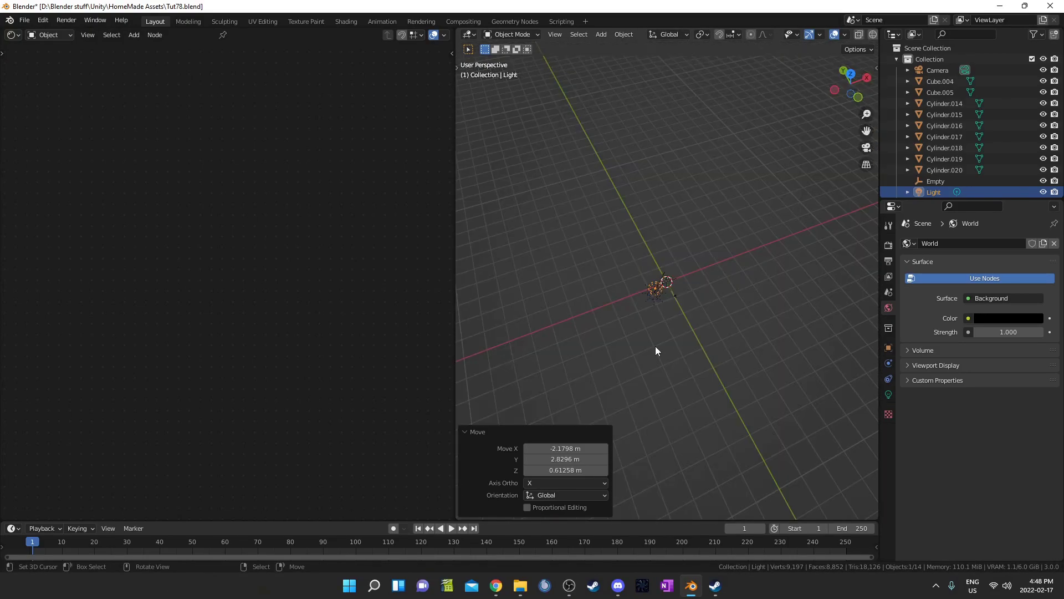
{"action": "middle_click_drag", "start_coordinate": [655, 350], "coordinate": [619, 339]}
{"action": "right_click", "coordinate": [650, 293]}
Step: Rotate the Sun light about 16.2° in the view plane near the top view, and return to the rendered camera view
{"action": "scroll", "coordinate": [696, 330], "scroll_direction": "up", "scroll_amount": 14}
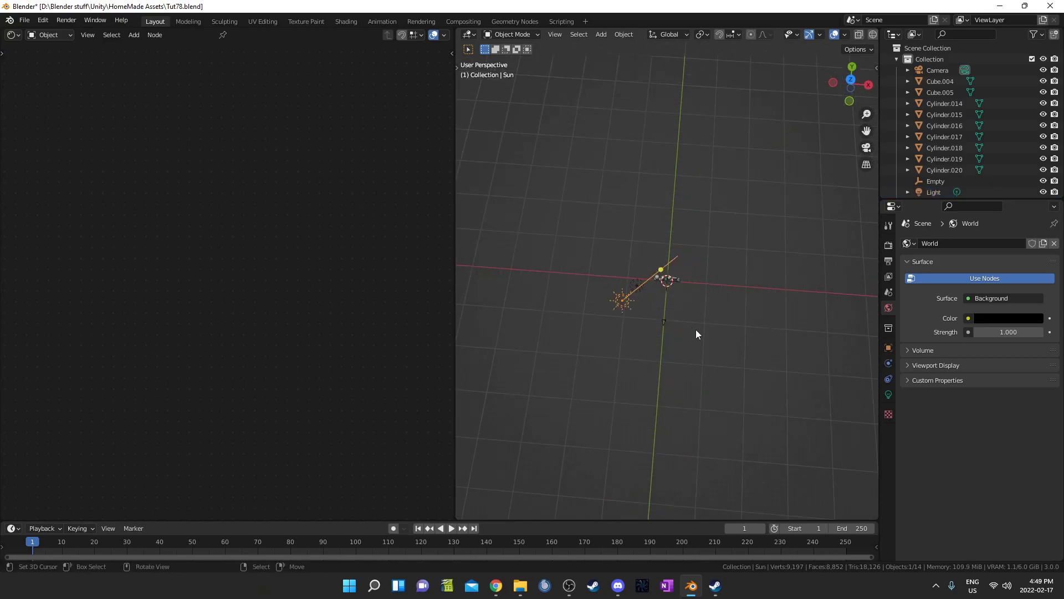
{"action": "middle_click_drag", "start_coordinate": [703, 347], "coordinate": [720, 410]}
{"action": "key", "text": "r"}
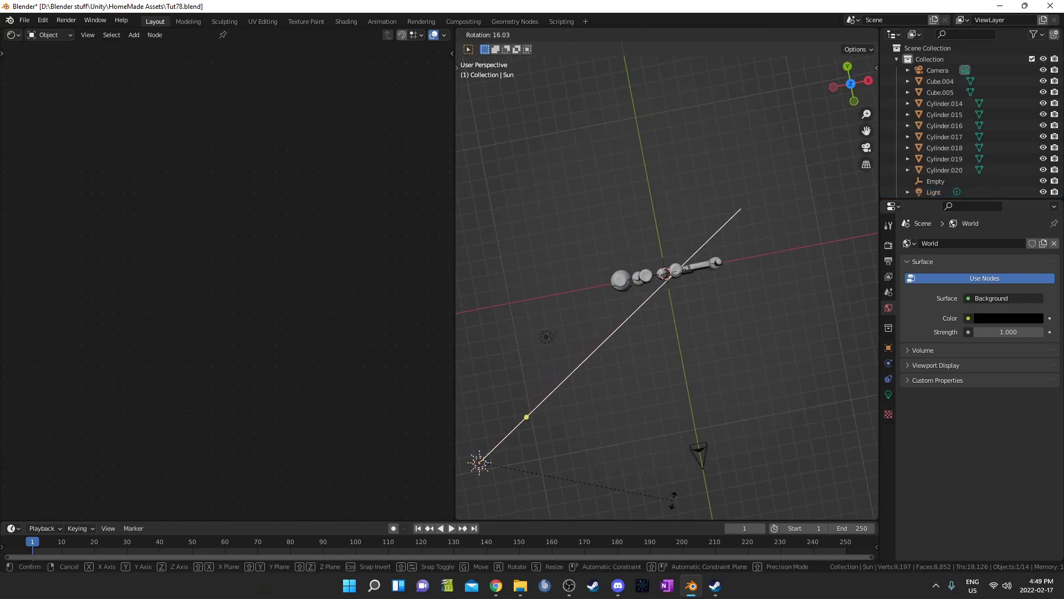
{"action": "left_click", "coordinate": [702, 412]}
{"action": "key", "text": "KP_0"}
{"action": "key", "text": "z"}
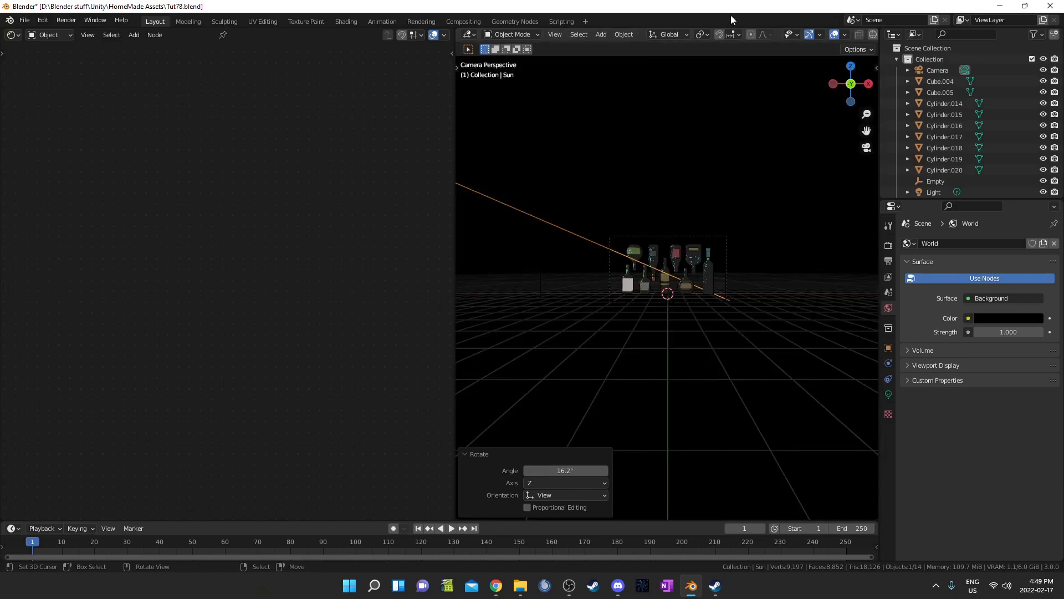
{"action": "scroll", "coordinate": [706, 226], "scroll_direction": "up", "scroll_amount": 7}
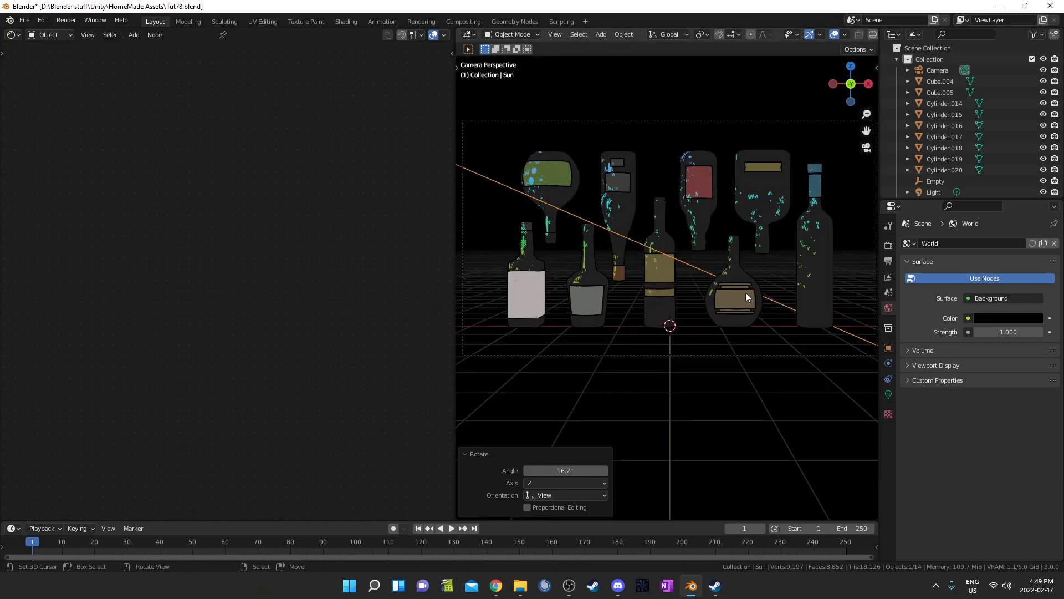
{"action": "scroll", "coordinate": [746, 291], "scroll_direction": "up", "scroll_amount": 2}
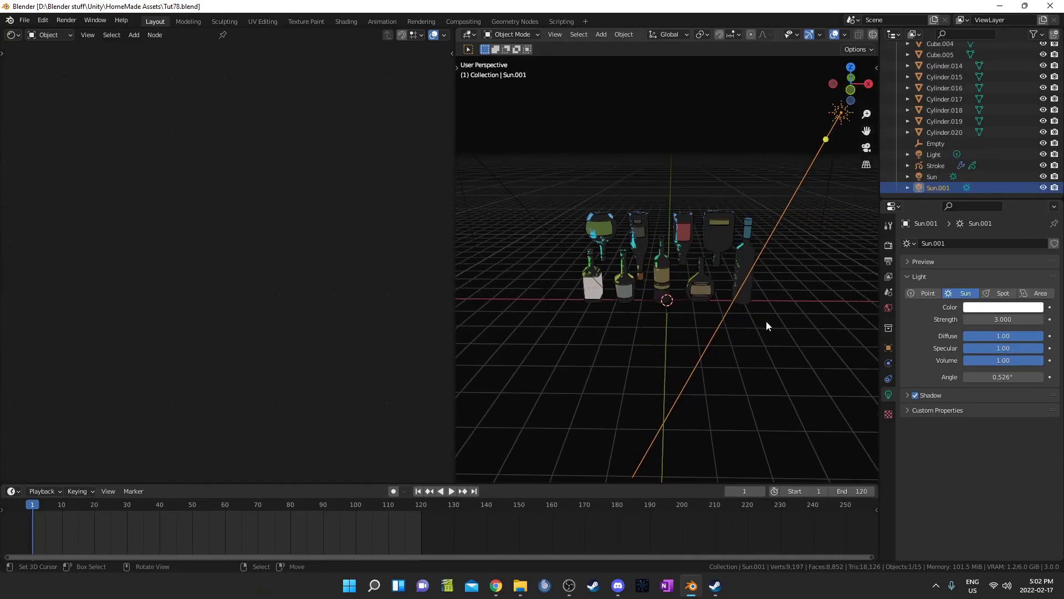
Step: Switch to solid shading, select the Sun light and examine its position and direction relative to the bottles
{"action": "mouse_move", "coordinate": [766, 321]}
{"action": "middle_mouse_down"}
{"action": "mouse_move", "coordinate": [704, 277]}
{"action": "mouse_move", "coordinate": [693, 302]}
{"action": "middle_mouse_up"}
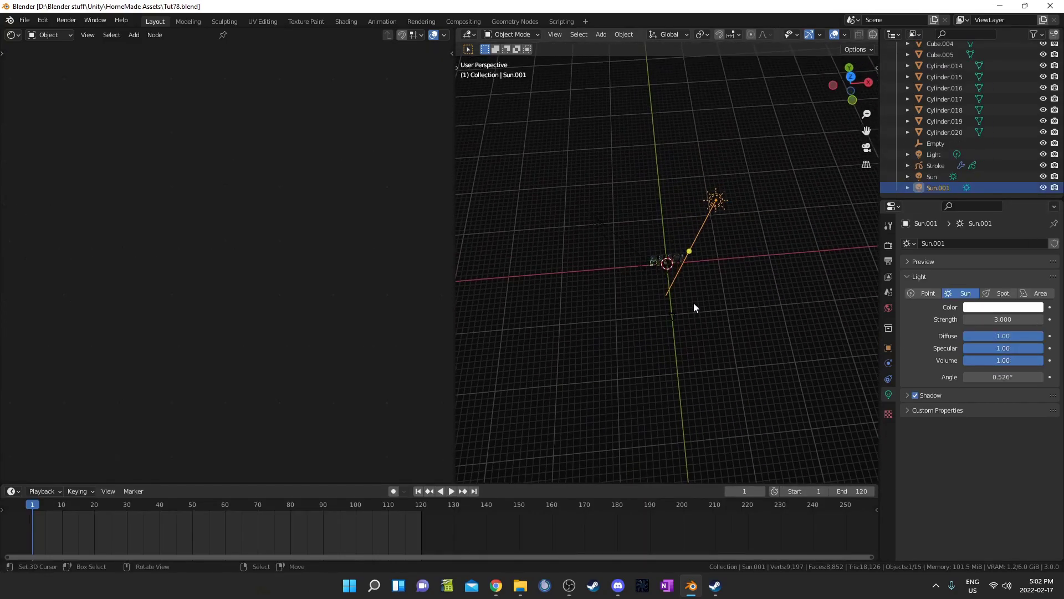
{"action": "right_click", "coordinate": [591, 209]}
{"action": "key", "text": "z"}
{"action": "left_click", "coordinate": [734, 211]}
{"action": "mouse_move", "coordinate": [743, 221]}
{"action": "middle_mouse_down"}
{"action": "mouse_move", "coordinate": [747, 235]}
{"action": "mouse_move", "coordinate": [632, 274]}
{"action": "mouse_move", "coordinate": [600, 250]}
{"action": "mouse_move", "coordinate": [619, 253]}
{"action": "mouse_move", "coordinate": [648, 289]}
{"action": "middle_mouse_up"}
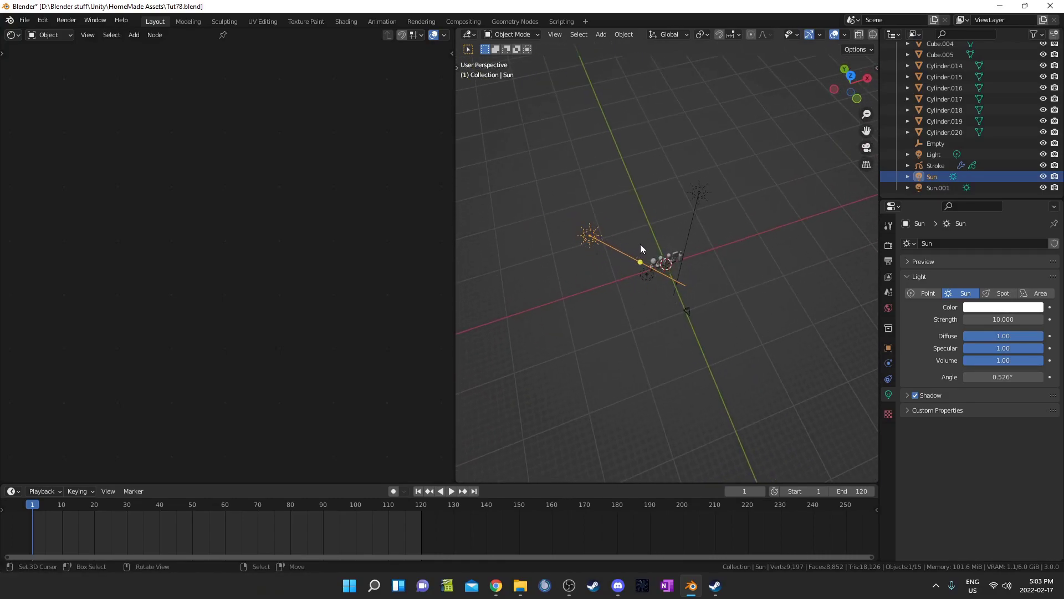
{"action": "scroll", "coordinate": [640, 243], "scroll_direction": "up", "scroll_amount": 4}
{"action": "middle_click_drag", "start_coordinate": [653, 314], "coordinate": [657, 348]}
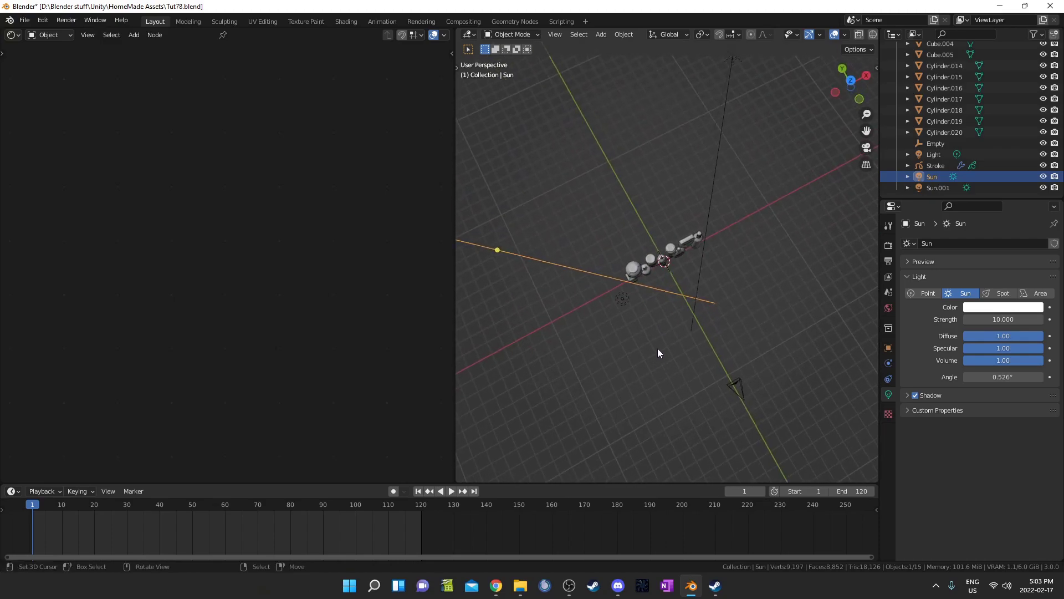
{"action": "scroll", "coordinate": [654, 333], "scroll_direction": "down", "scroll_amount": 4}
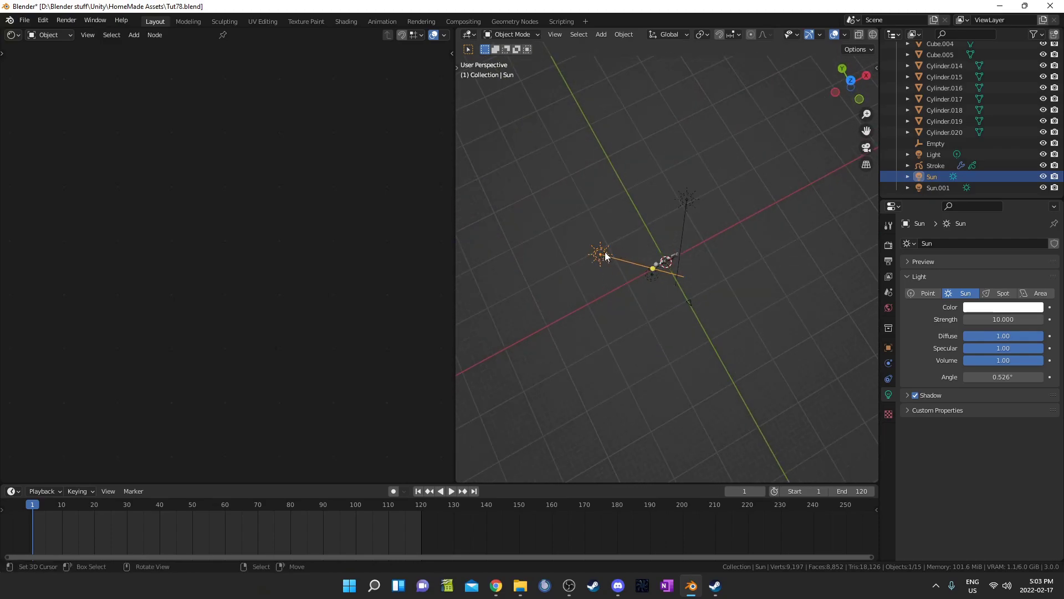
Step: Examine the Sun.001 light and the point light around the bottles, and return to the rendered camera view
{"action": "left_click", "coordinate": [688, 200]}
{"action": "middle_click_drag", "start_coordinate": [756, 290], "coordinate": [570, 279]}
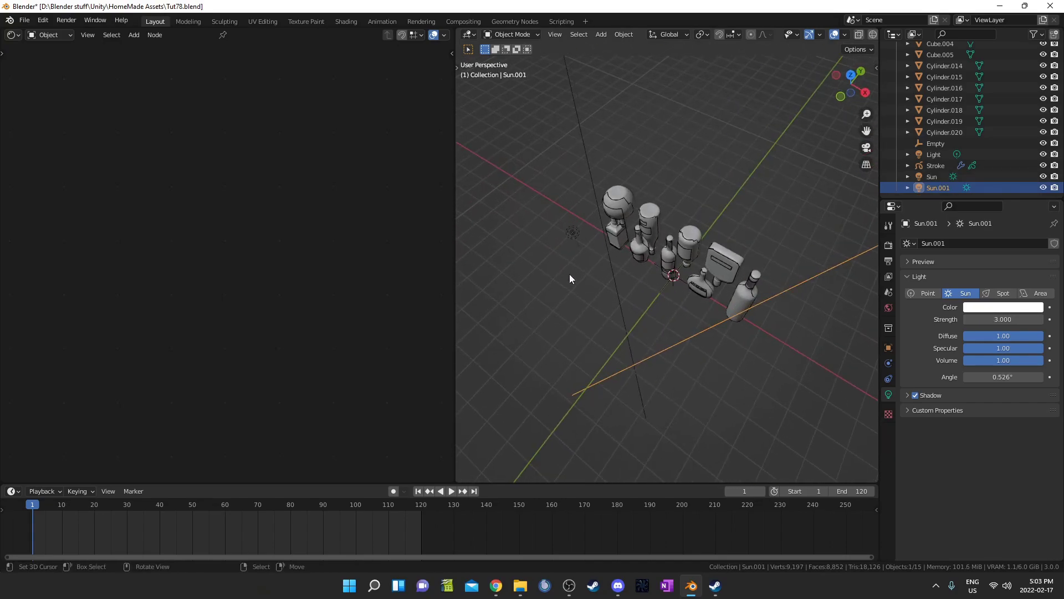
{"action": "left_click", "coordinate": [566, 238]}
{"action": "mouse_move", "coordinate": [566, 238]}
{"action": "middle_mouse_down"}
{"action": "mouse_move", "coordinate": [597, 289]}
{"action": "mouse_move", "coordinate": [700, 303]}
{"action": "mouse_move", "coordinate": [719, 267]}
{"action": "middle_mouse_up"}
{"action": "key", "text": "KP_0"}
{"action": "key", "text": "z"}
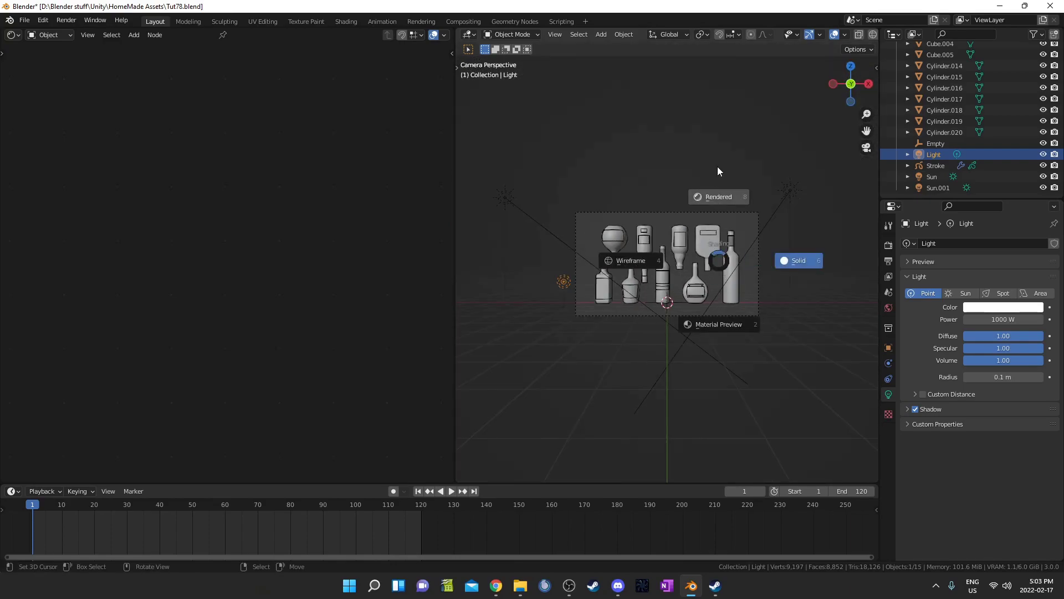
{"action": "left_click", "coordinate": [717, 171]}
{"action": "scroll", "coordinate": [567, 365], "scroll_direction": "up", "scroll_amount": 1}
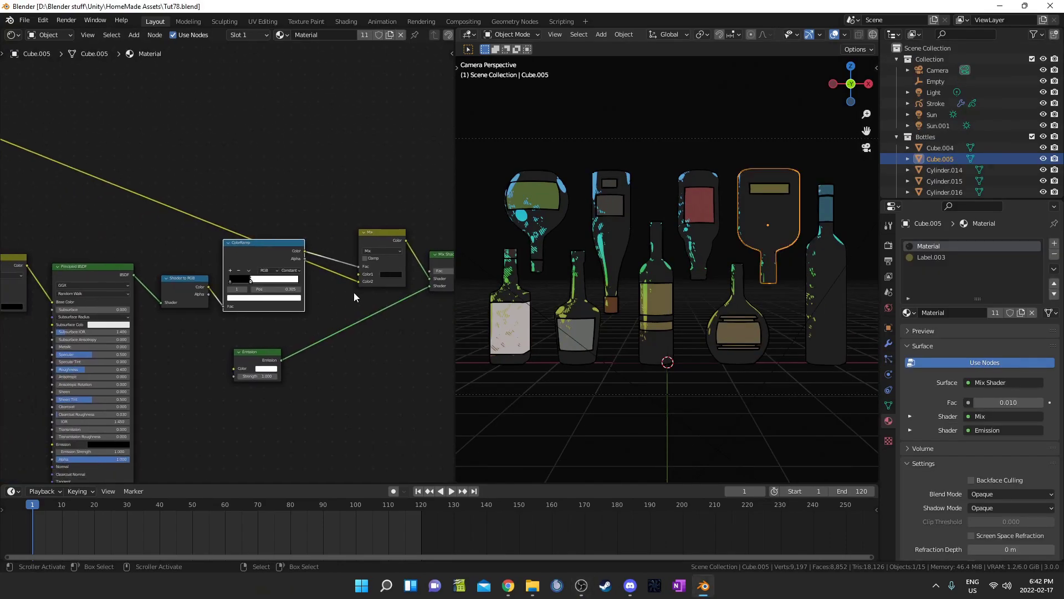
Step: Try full white as Color1 of the last Mix node in Material, and bring it back to near-black
{"action": "middle_click_drag", "start_coordinate": [357, 289], "coordinate": [321, 315]}
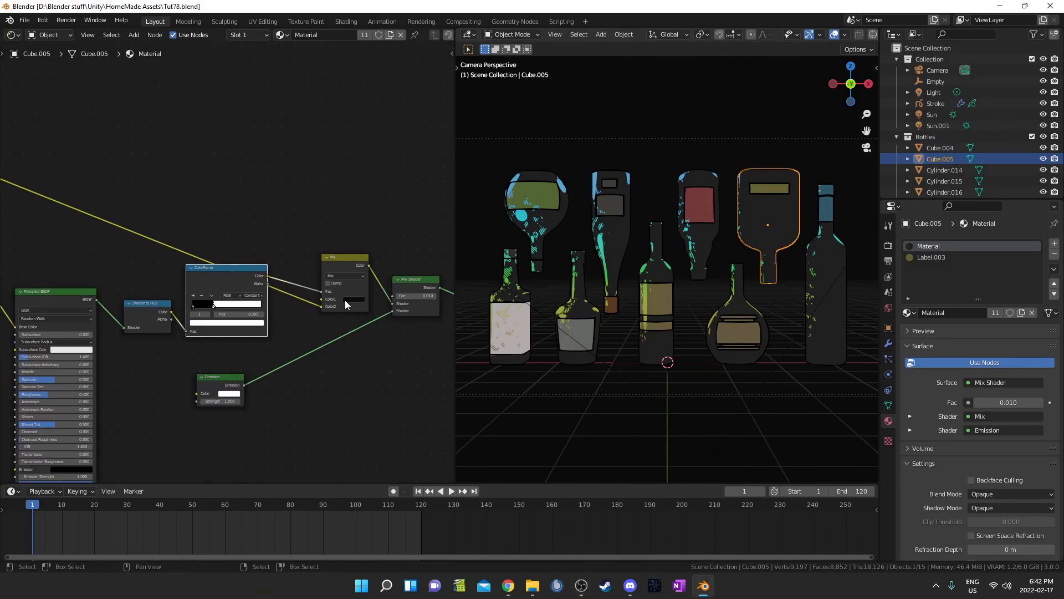
{"action": "left_click", "coordinate": [355, 300]}
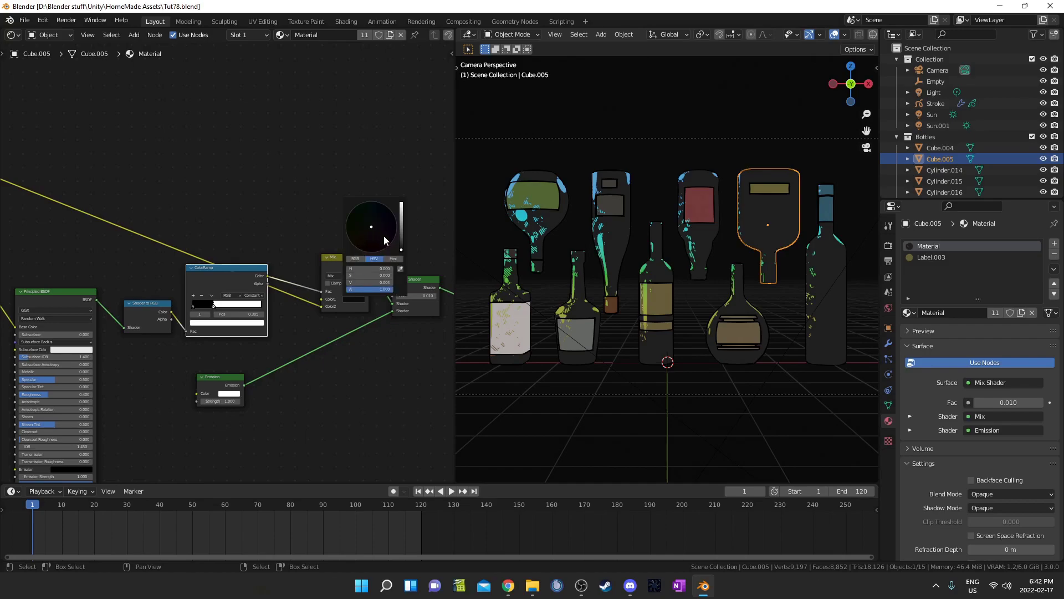
{"action": "left_click_drag", "start_coordinate": [401, 253], "coordinate": [401, 204]}
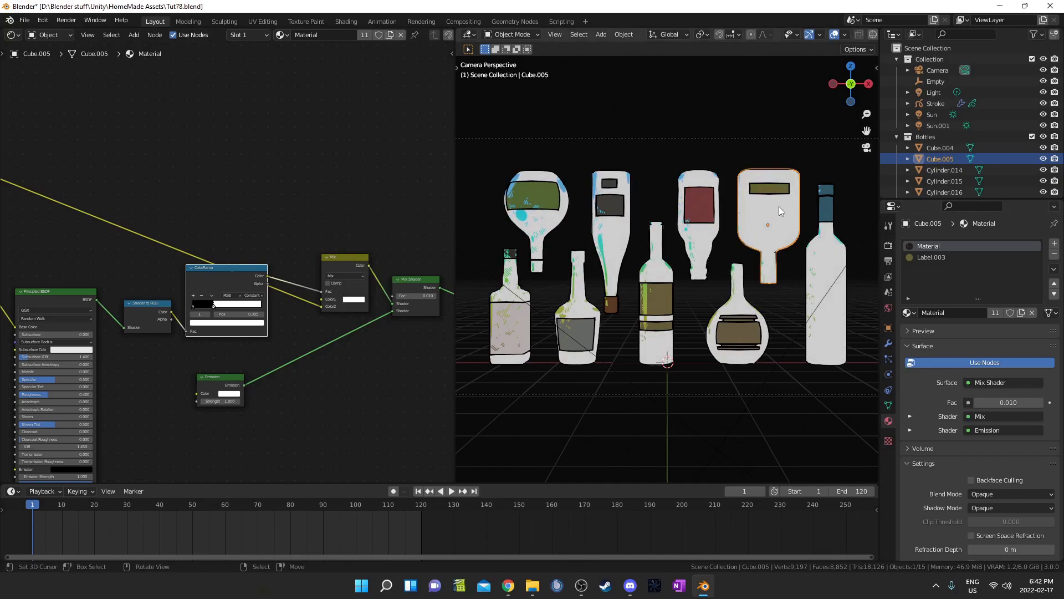
{"action": "left_click", "coordinate": [354, 299]}
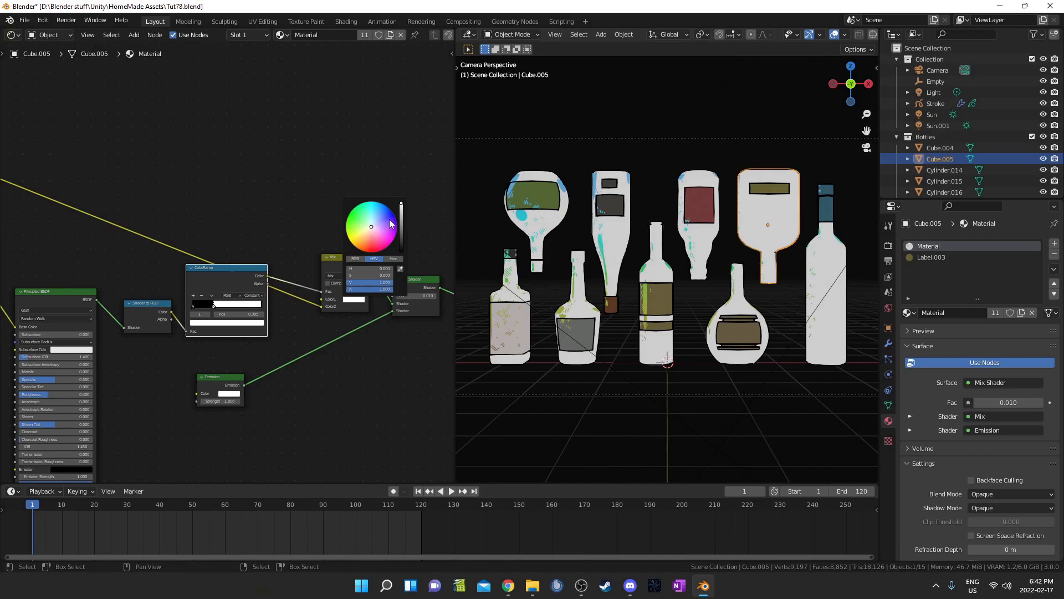
{"action": "left_click_drag", "start_coordinate": [402, 208], "coordinate": [401, 250]}
Step: Move the height gradient's link from Color2 to Color1 of the last Mix node, and adjust Color2 to a near-black
{"action": "scroll", "coordinate": [305, 366], "scroll_direction": "up", "scroll_amount": 1}
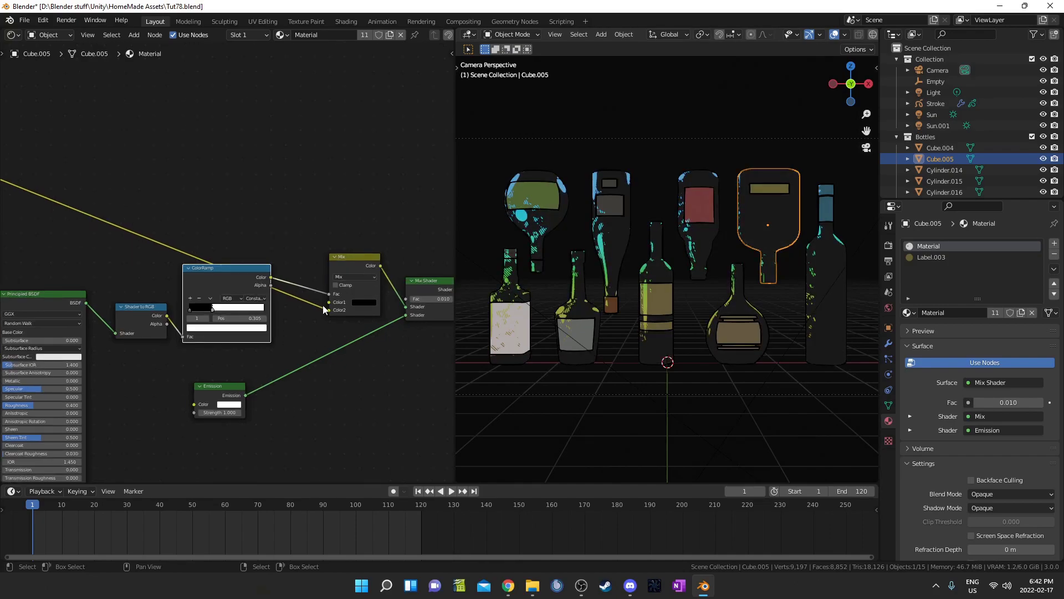
{"action": "left_click_drag", "start_coordinate": [330, 310], "coordinate": [331, 302]}
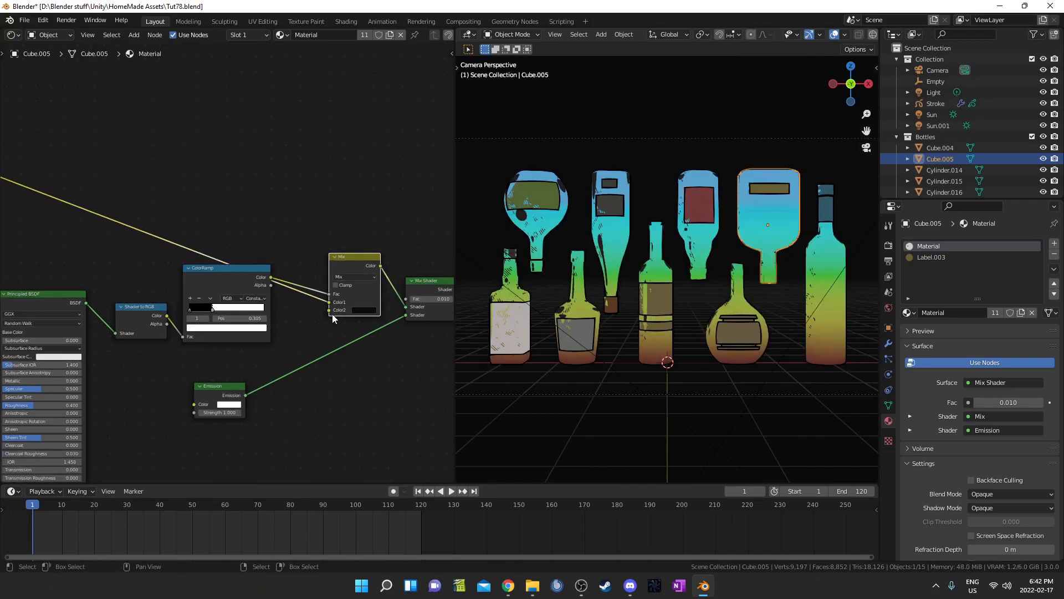
{"action": "left_click", "coordinate": [361, 311]}
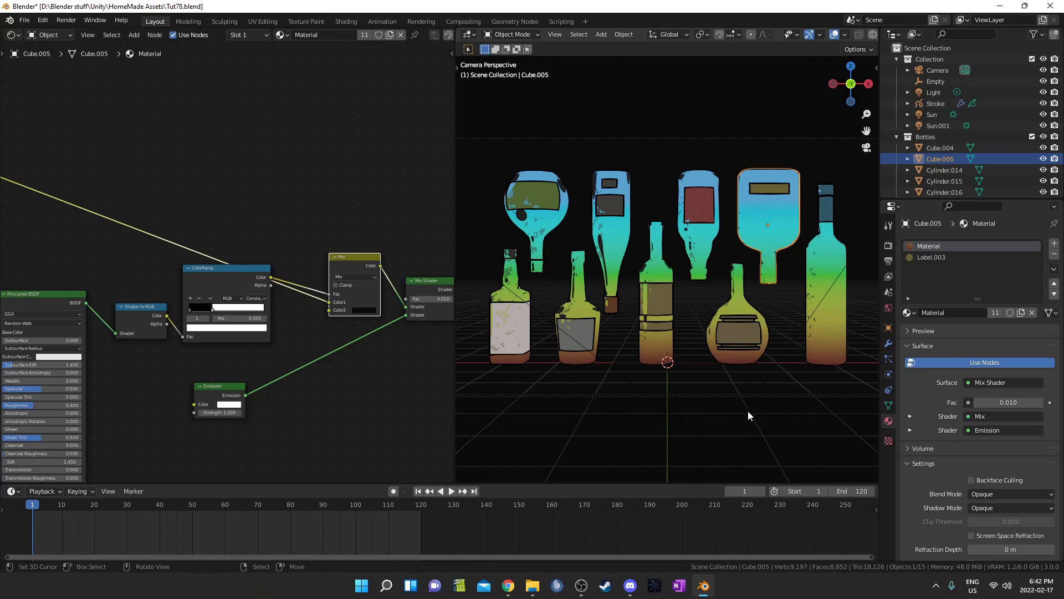
{"action": "left_click", "coordinate": [374, 310]}
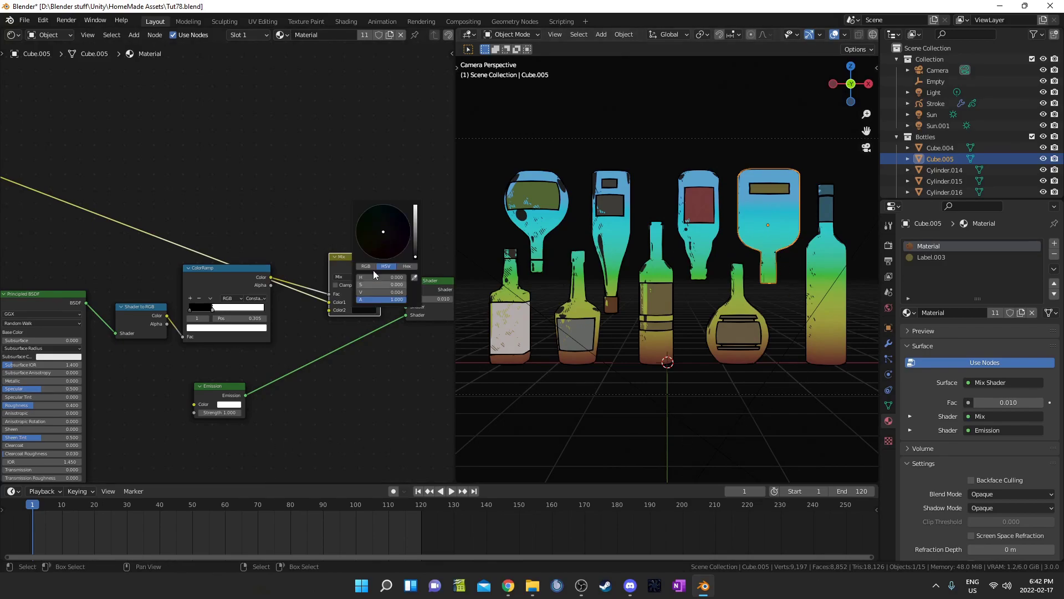
{"action": "mouse_move", "coordinate": [413, 257]}
{"action": "left_mouse_down"}
{"action": "mouse_move", "coordinate": [415, 207]}
{"action": "mouse_move", "coordinate": [415, 257]}
{"action": "left_mouse_up"}
Step: Move the white stop of the constant ColorRamp after Shader to RGB to a position of about 0.07
{"action": "scroll", "coordinate": [89, 330], "scroll_direction": "down", "scroll_amount": 8}
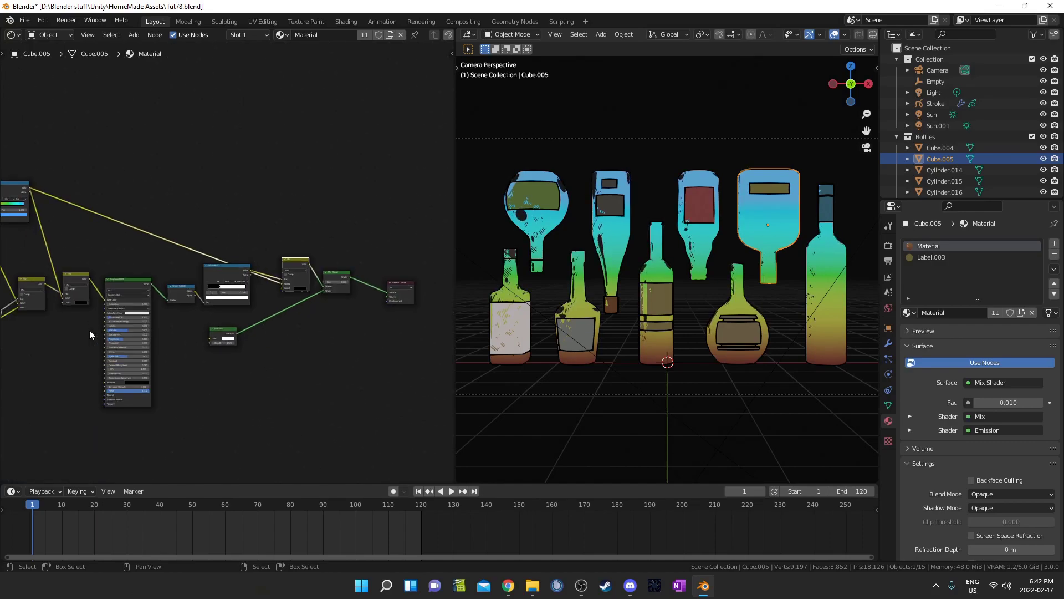
{"action": "middle_click_drag", "start_coordinate": [111, 326], "coordinate": [196, 313]}
{"action": "scroll", "coordinate": [221, 308], "scroll_direction": "up", "scroll_amount": 6}
{"action": "mouse_move", "coordinate": [353, 282]}
{"action": "left_mouse_down"}
{"action": "mouse_move", "coordinate": [392, 280]}
{"action": "mouse_move", "coordinate": [223, 292]}
{"action": "left_mouse_up"}
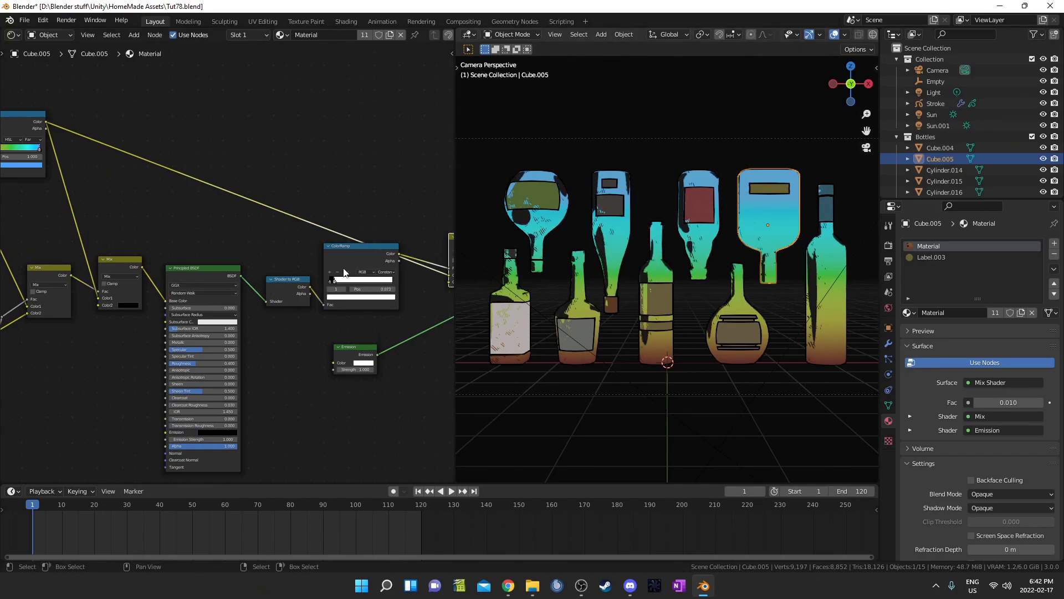
Step: Examine Material's node tree, from the wave texture hatching branches to the height gradient
{"action": "scroll", "coordinate": [333, 300], "scroll_direction": "down", "scroll_amount": 3}
{"action": "middle_click_drag", "start_coordinate": [304, 316], "coordinate": [450, 318]}
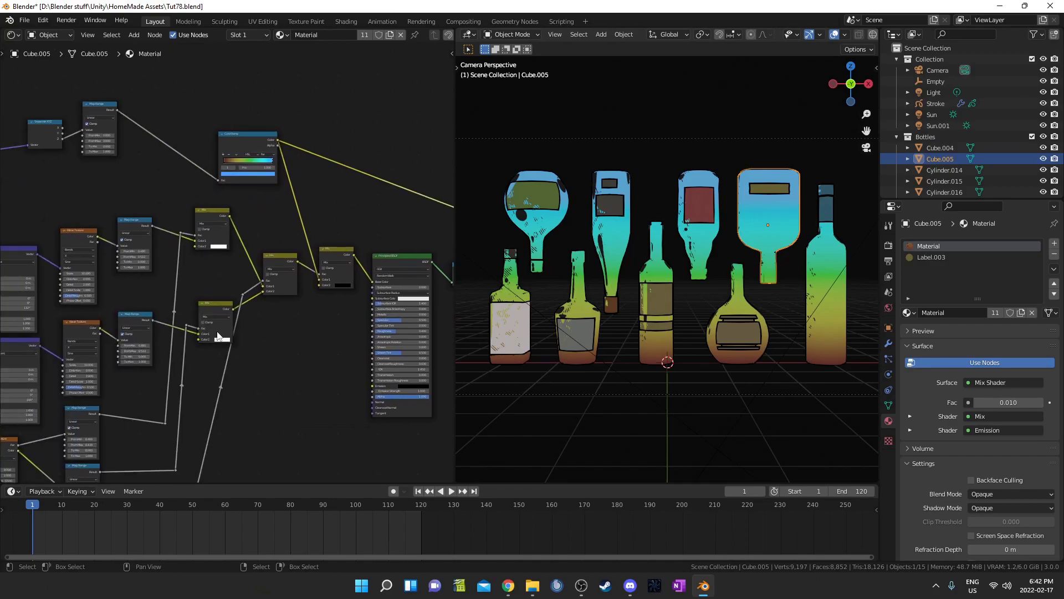
{"action": "scroll", "coordinate": [293, 318], "scroll_direction": "up", "scroll_amount": 5}
{"action": "middle_click_drag", "start_coordinate": [293, 318], "coordinate": [230, 316]}
{"action": "scroll", "coordinate": [224, 340], "scroll_direction": "down", "scroll_amount": 4}
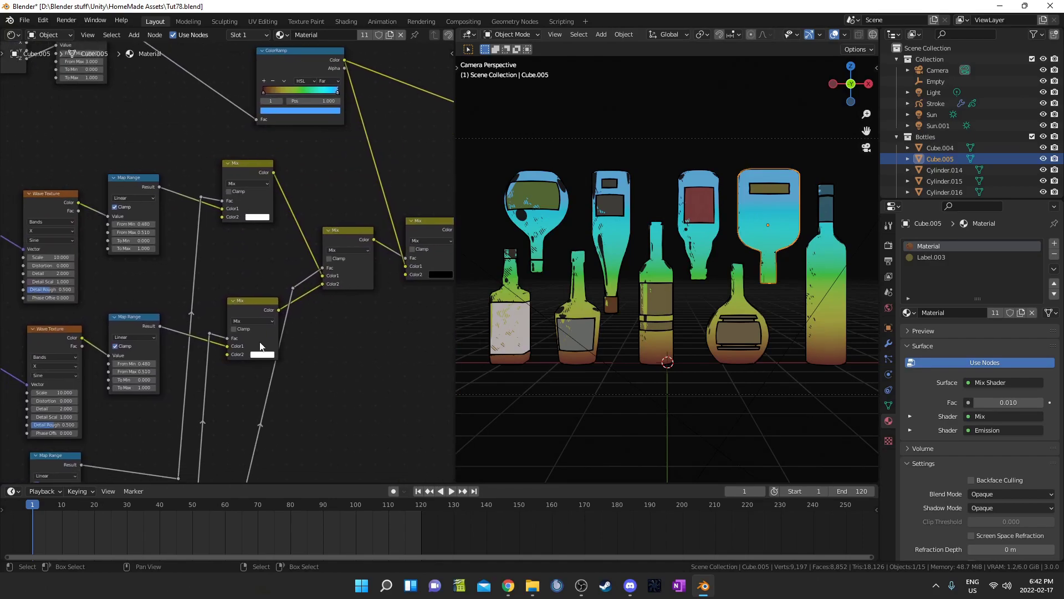
{"action": "scroll", "coordinate": [283, 354], "scroll_direction": "down", "scroll_amount": 2}
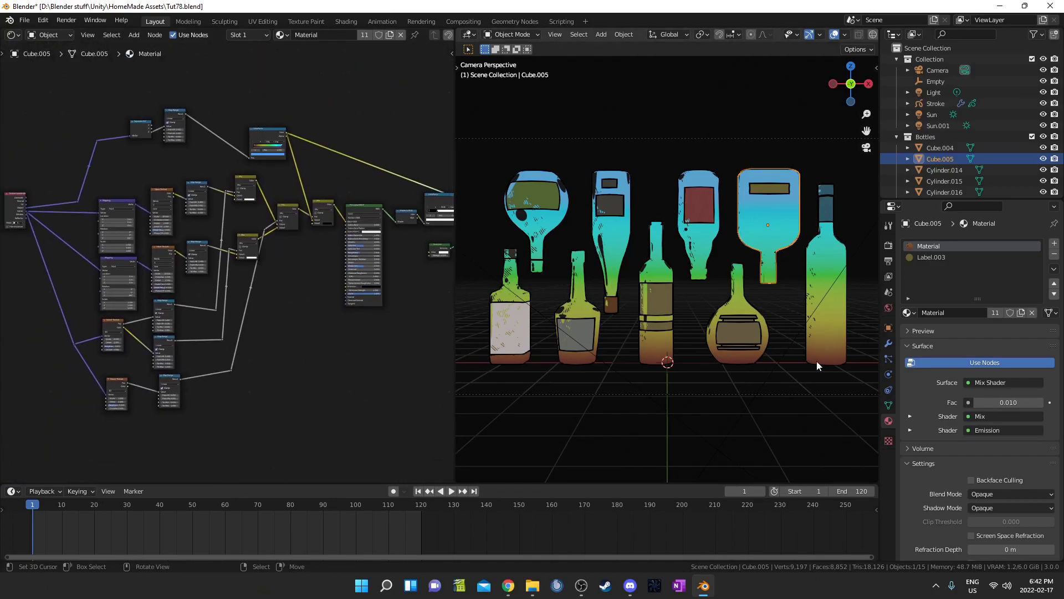